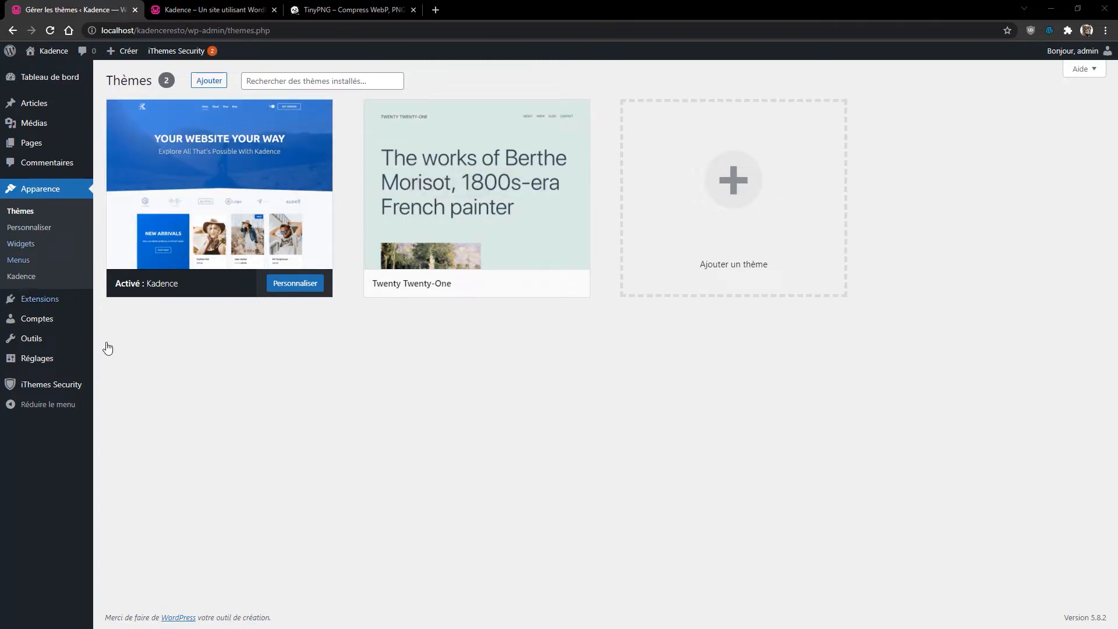
Search the plugin directory for "kadence", then install and activate the Starter Templates by Kadence WP extension.
{"action": "left_click", "coordinate": [35, 302]}
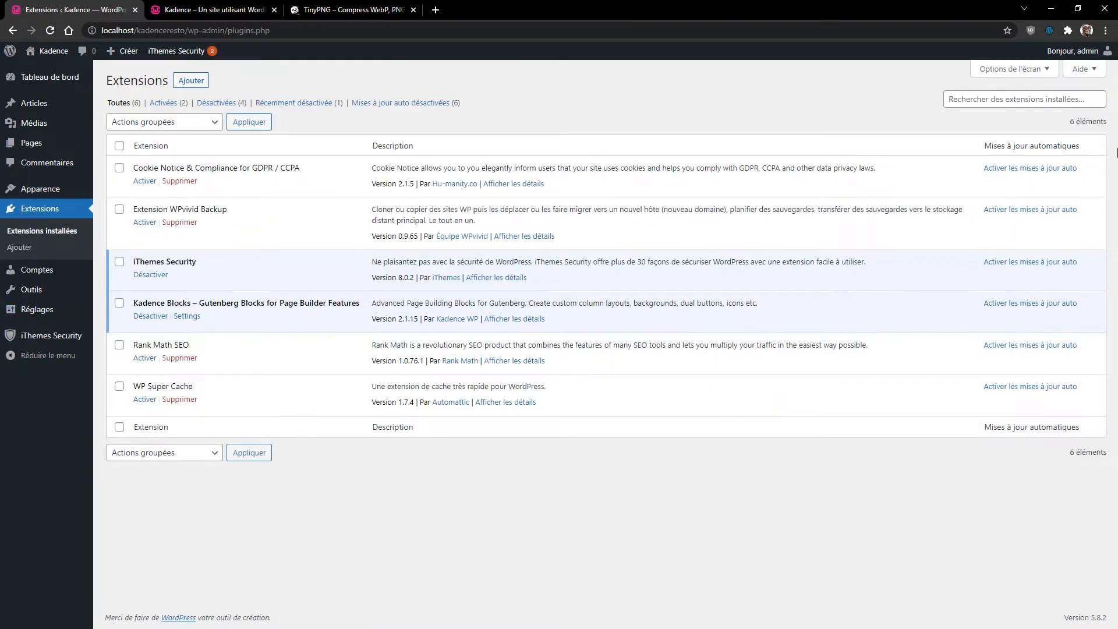
{"action": "left_click", "coordinate": [190, 80]}
{"action": "left_click", "coordinate": [976, 107]}
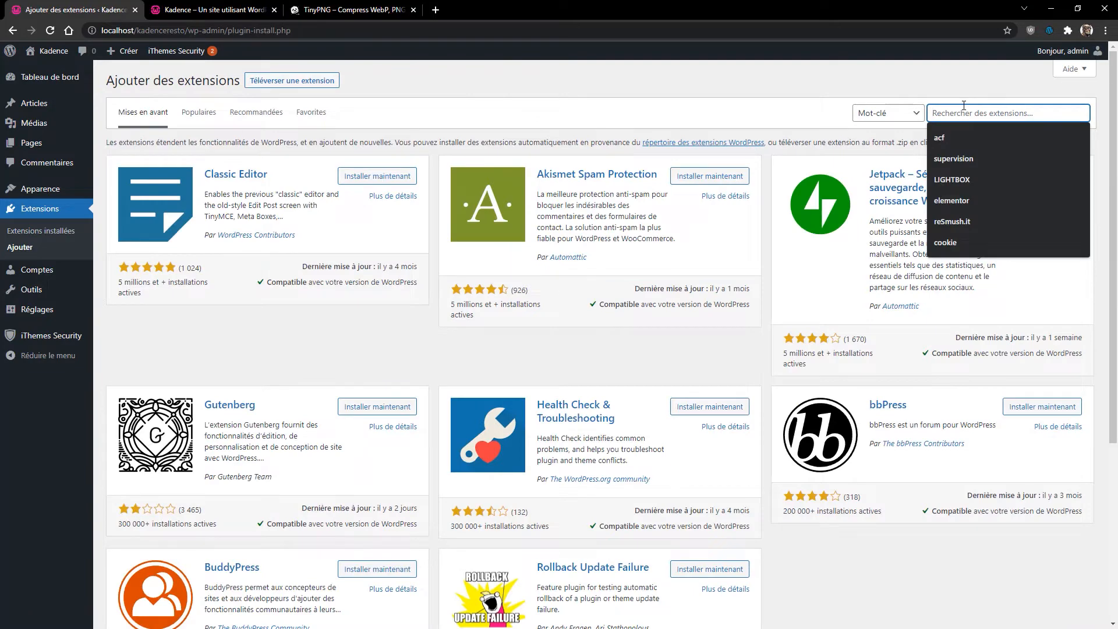
{"action": "type", "text": "kadence"}
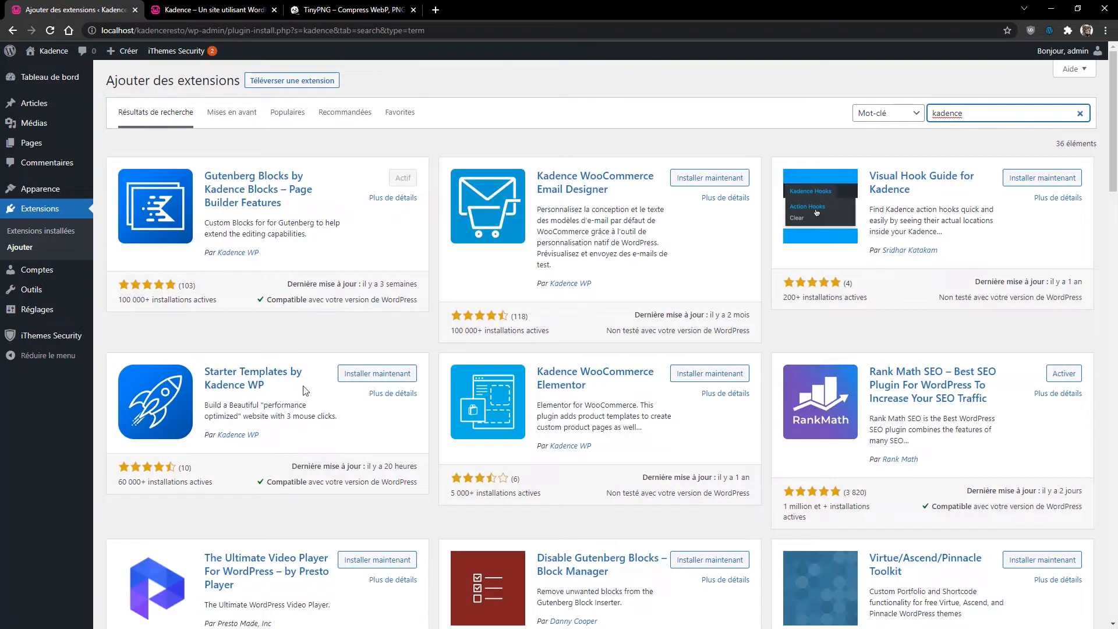
{"action": "left_click", "coordinate": [373, 373]}
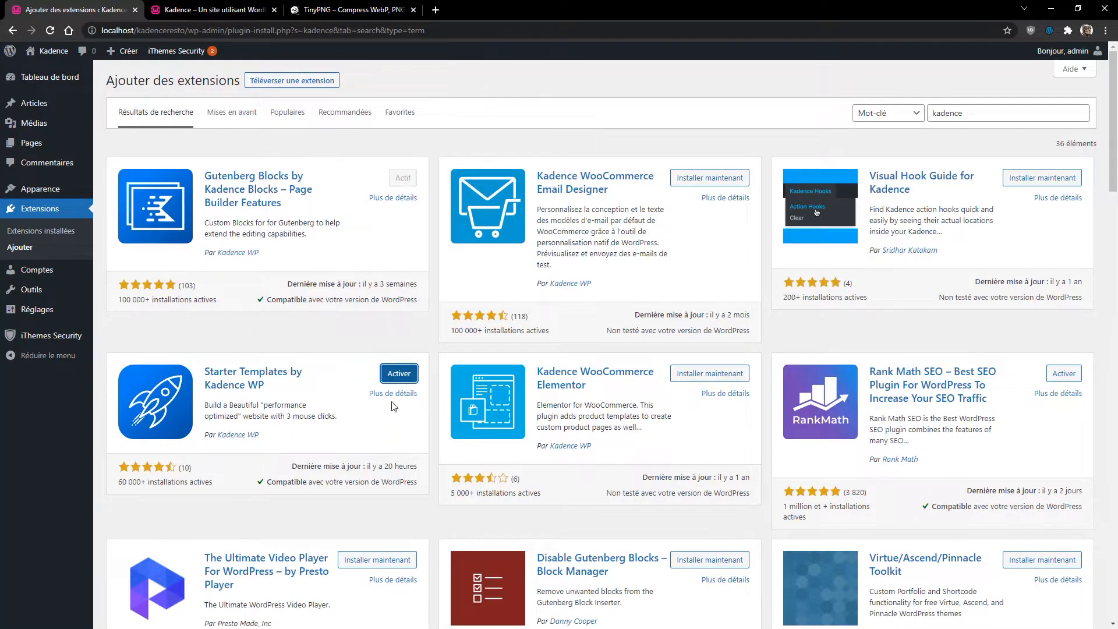
{"action": "left_click", "coordinate": [398, 377]}
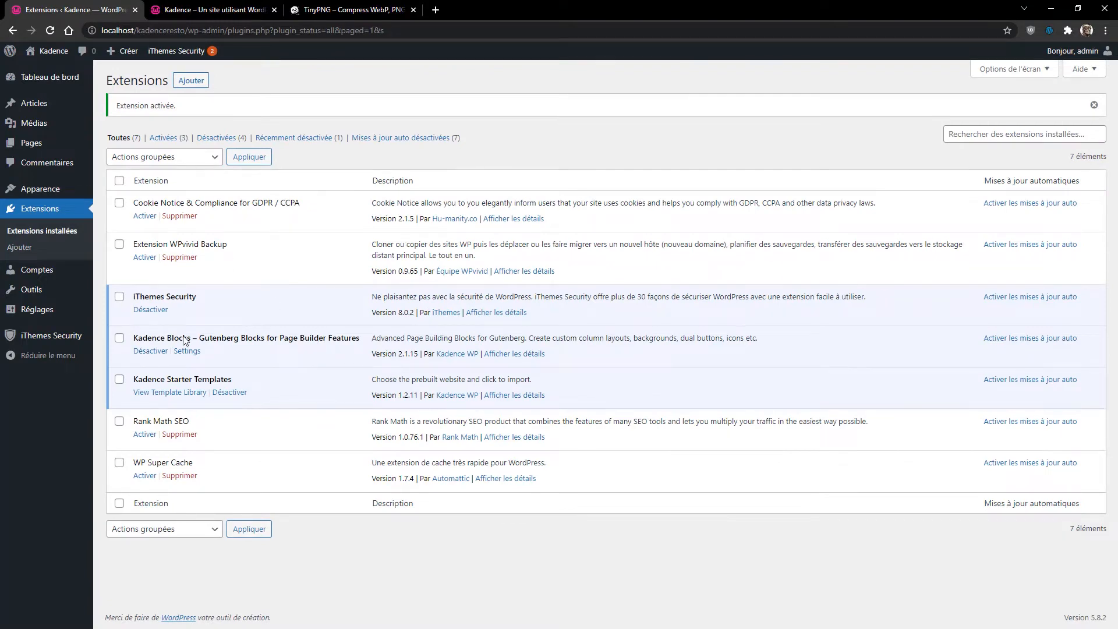
Open the Kadence Blocks settings and look through the list of available blocks.
{"action": "left_click", "coordinate": [42, 318]}
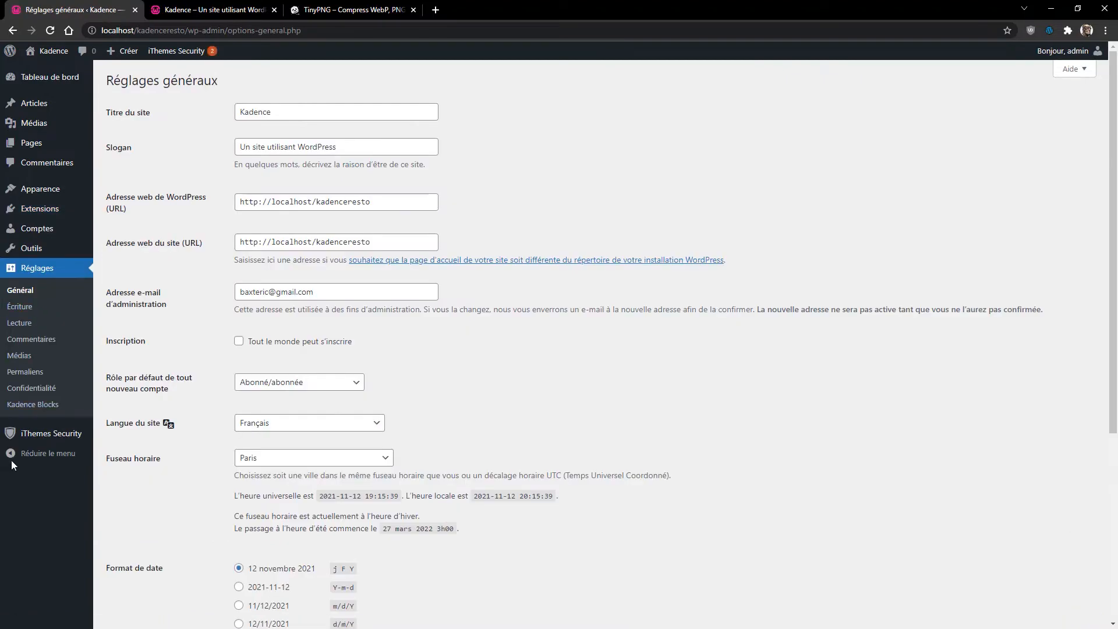
{"action": "left_click", "coordinate": [44, 410]}
{"action": "scroll", "coordinate": [500, 444], "scroll_direction": "down", "scroll_amount": 1}
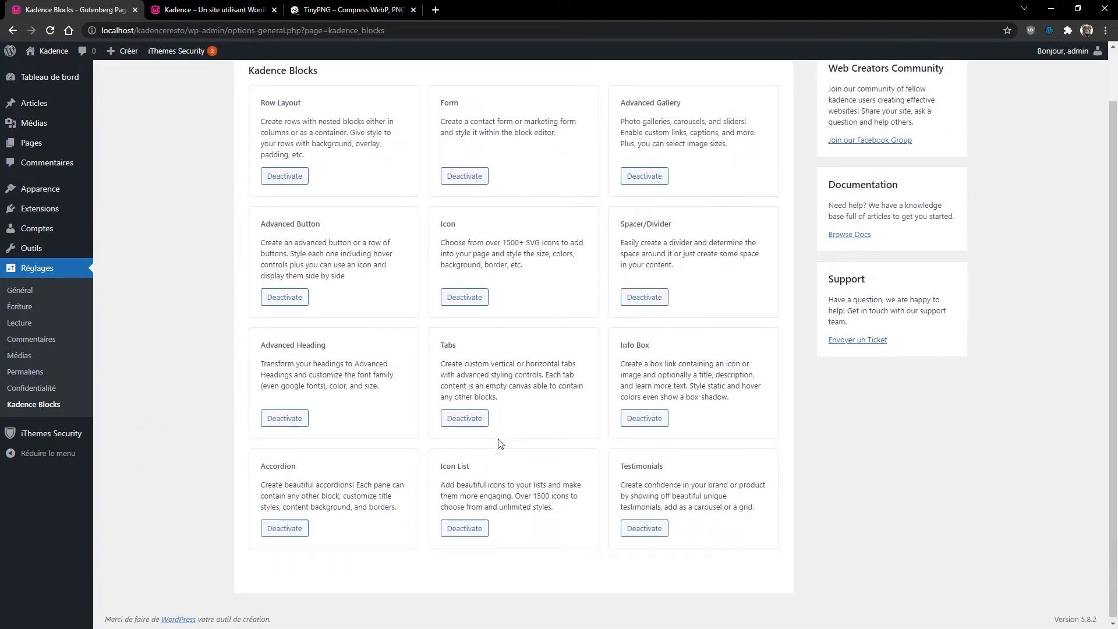
{"action": "scroll", "coordinate": [489, 425], "scroll_direction": "up", "scroll_amount": 1}
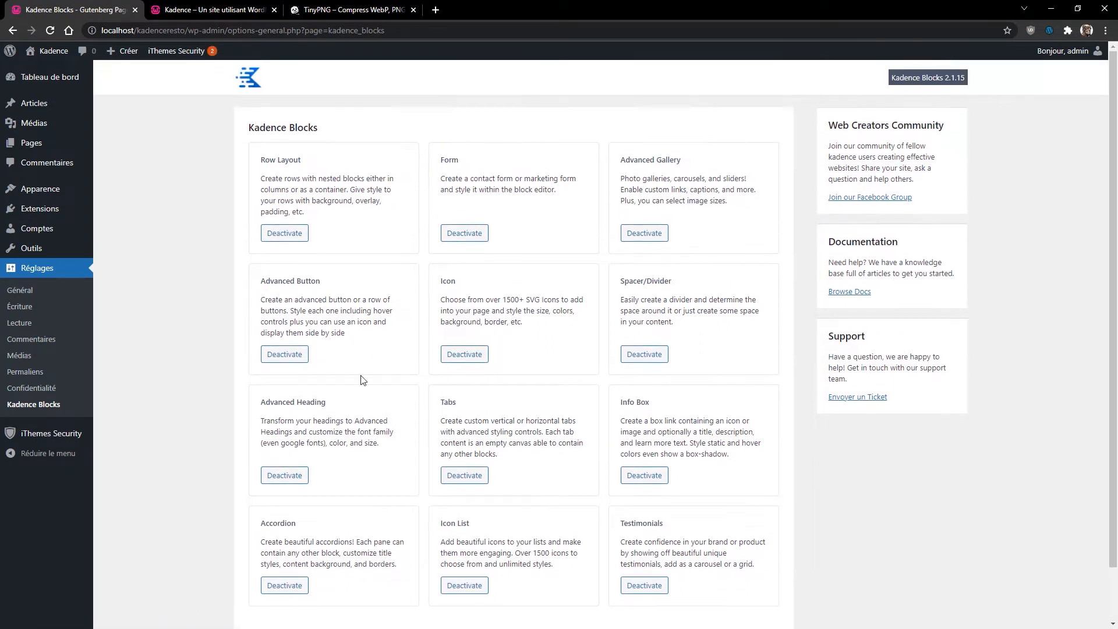
Open the Kadence Starter Templates library and browse the whole gallery of Gutenberg site designs.
{"action": "mouse_move", "coordinate": [41, 196]}
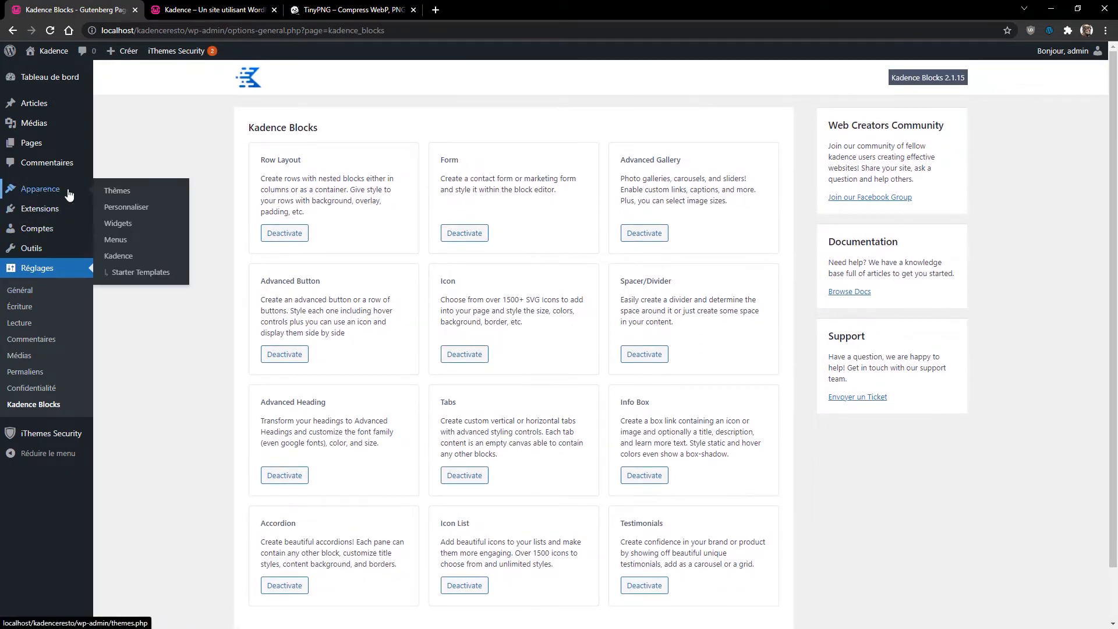
{"action": "left_click", "coordinate": [160, 276]}
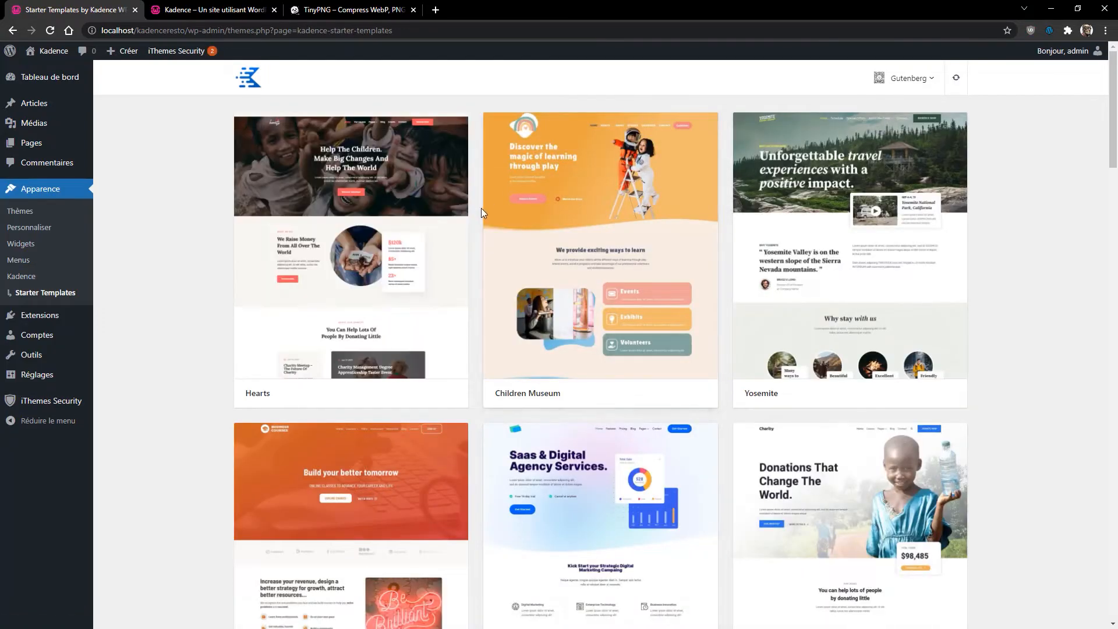
{"action": "scroll", "coordinate": [949, 287], "scroll_direction": "down", "scroll_amount": 3}
{"action": "scroll", "coordinate": [956, 289], "scroll_direction": "down", "scroll_amount": 8}
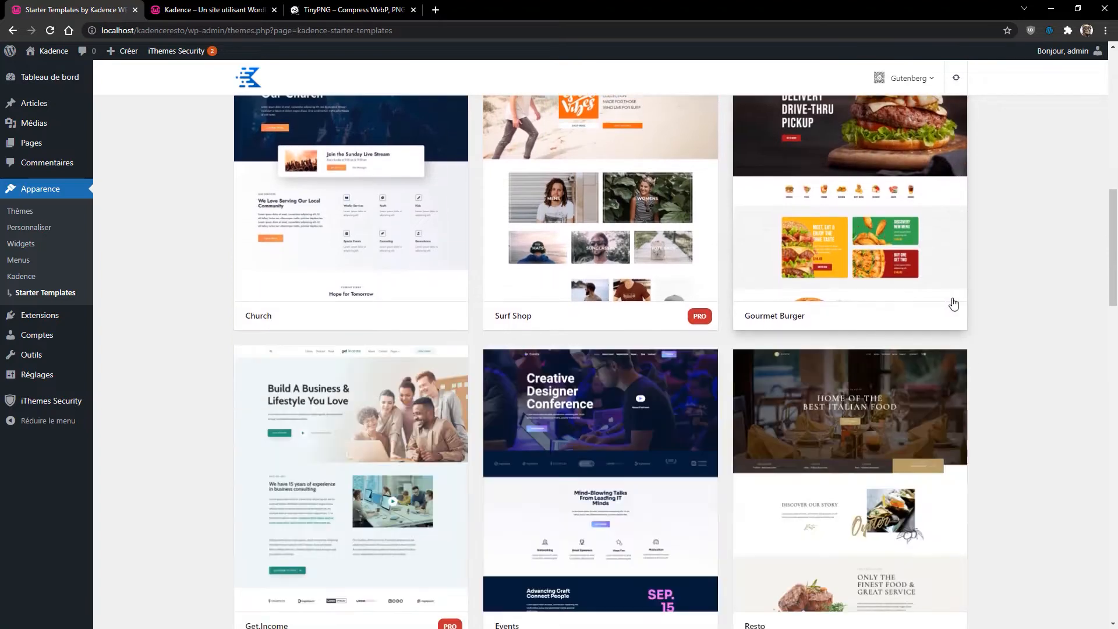
{"action": "scroll", "coordinate": [893, 319], "scroll_direction": "down", "scroll_amount": 5}
{"action": "scroll", "coordinate": [876, 331], "scroll_direction": "down", "scroll_amount": 2}
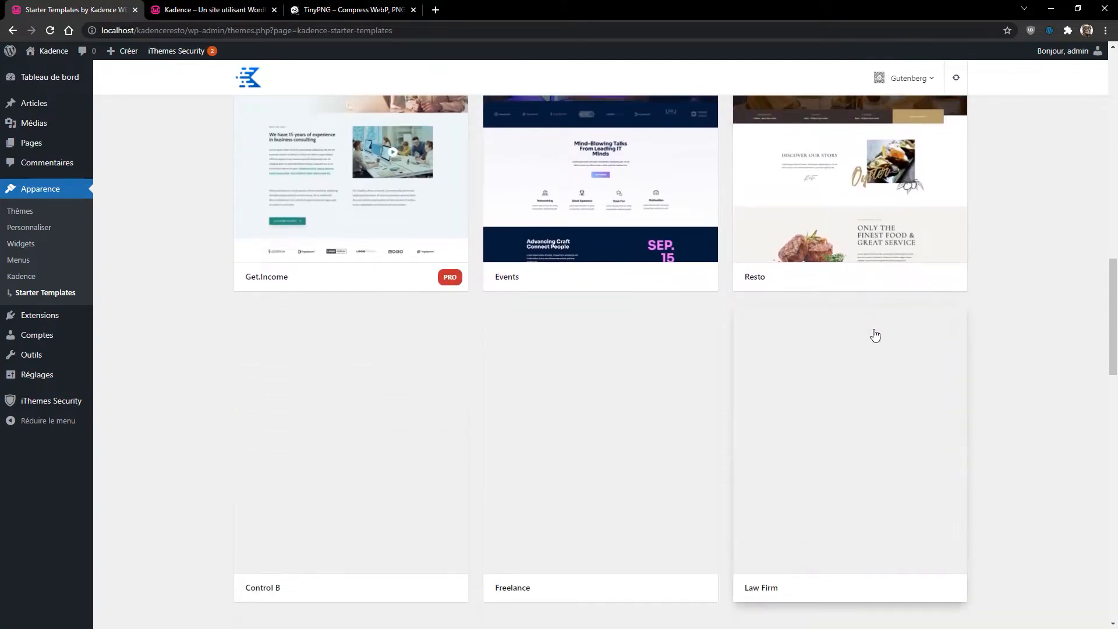
{"action": "scroll", "coordinate": [668, 278], "scroll_direction": "down", "scroll_amount": 3}
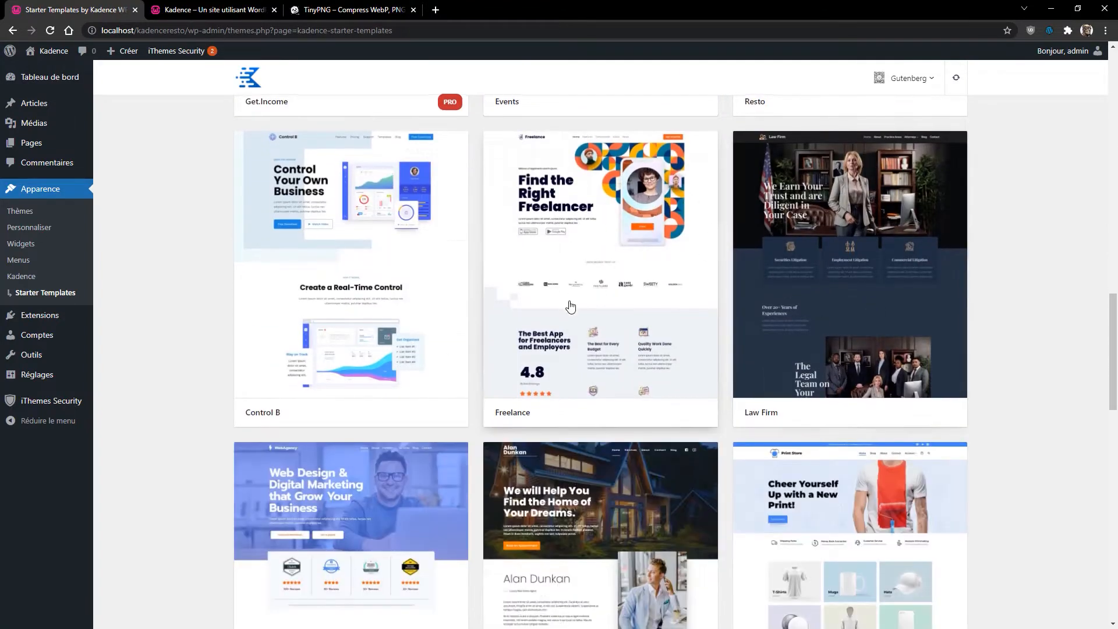
{"action": "scroll", "coordinate": [670, 278], "scroll_direction": "down", "scroll_amount": 6}
{"action": "scroll", "coordinate": [673, 389], "scroll_direction": "down", "scroll_amount": 10}
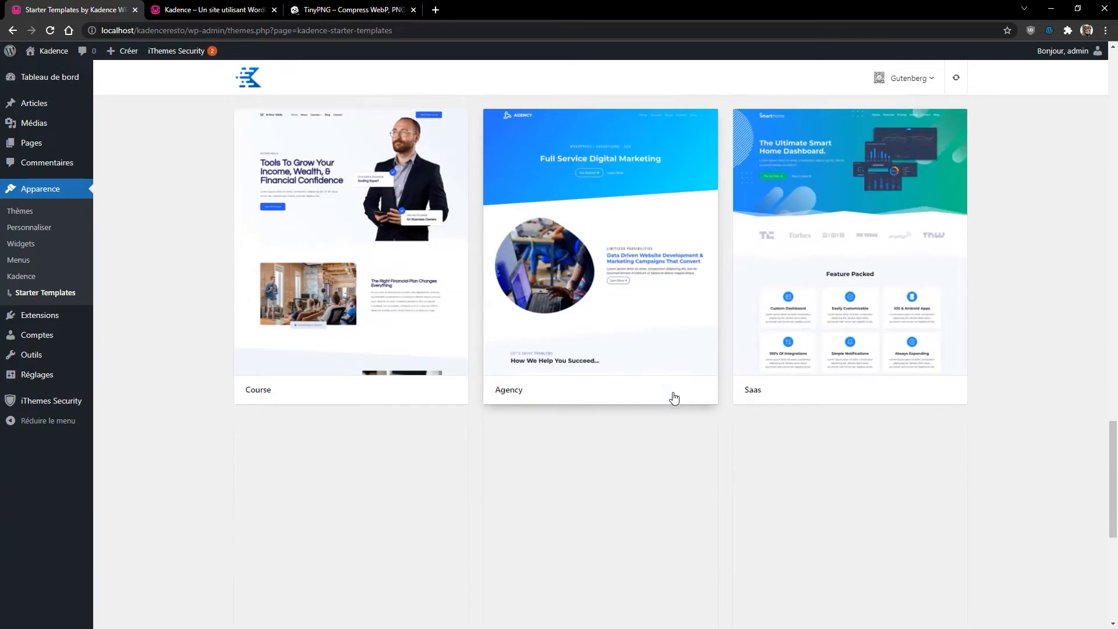
{"action": "scroll", "coordinate": [661, 472], "scroll_direction": "down", "scroll_amount": 2}
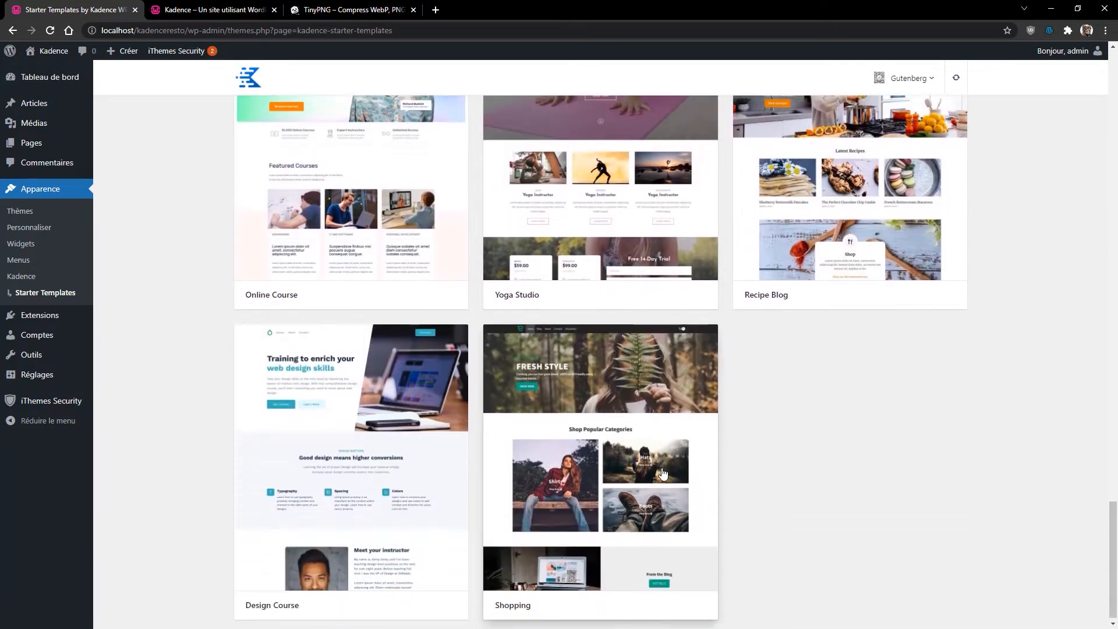
{"action": "scroll", "coordinate": [654, 489], "scroll_direction": "up", "scroll_amount": 9}
{"action": "scroll", "coordinate": [652, 493], "scroll_direction": "up", "scroll_amount": 20}
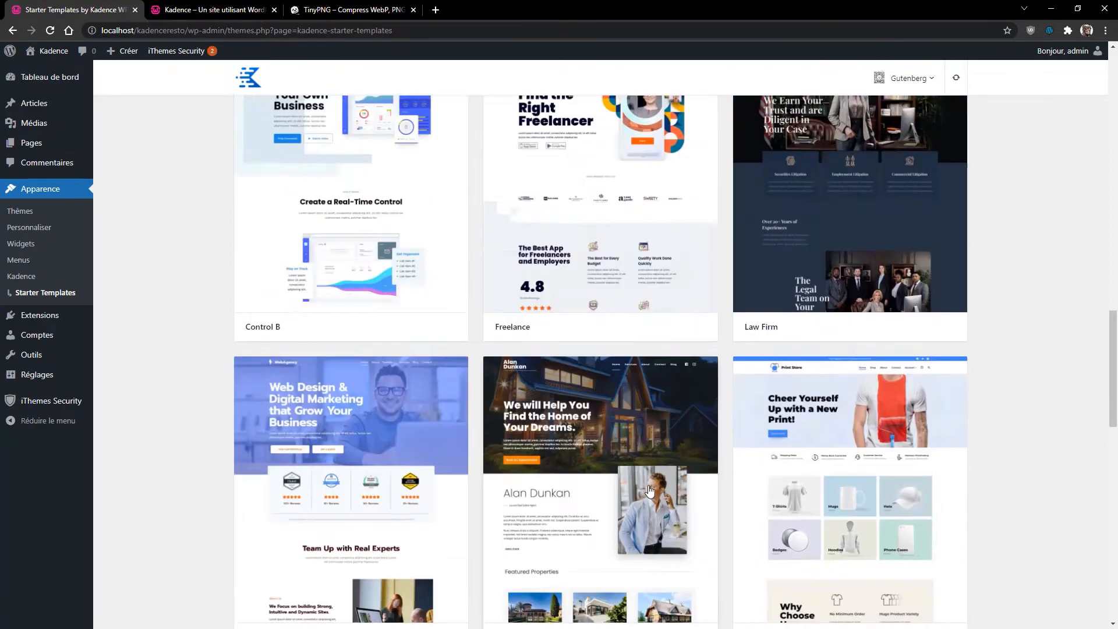
{"action": "scroll", "coordinate": [640, 411], "scroll_direction": "up", "scroll_amount": 8}
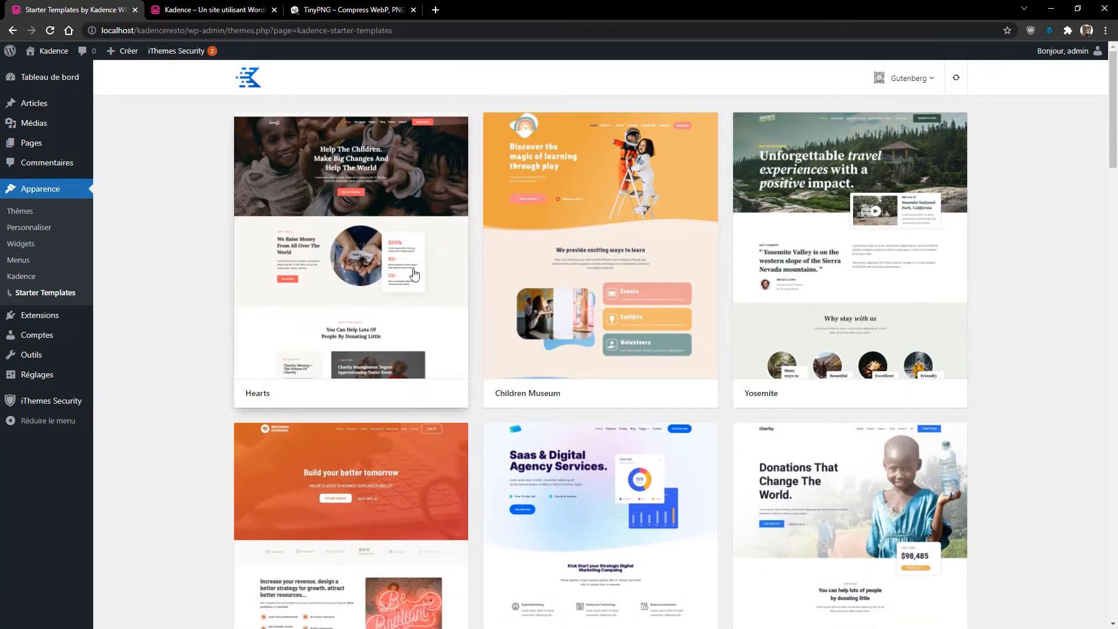
{"action": "scroll", "coordinate": [636, 459], "scroll_direction": "down", "scroll_amount": 5}
{"action": "scroll", "coordinate": [693, 448], "scroll_direction": "up", "scroll_amount": 5}
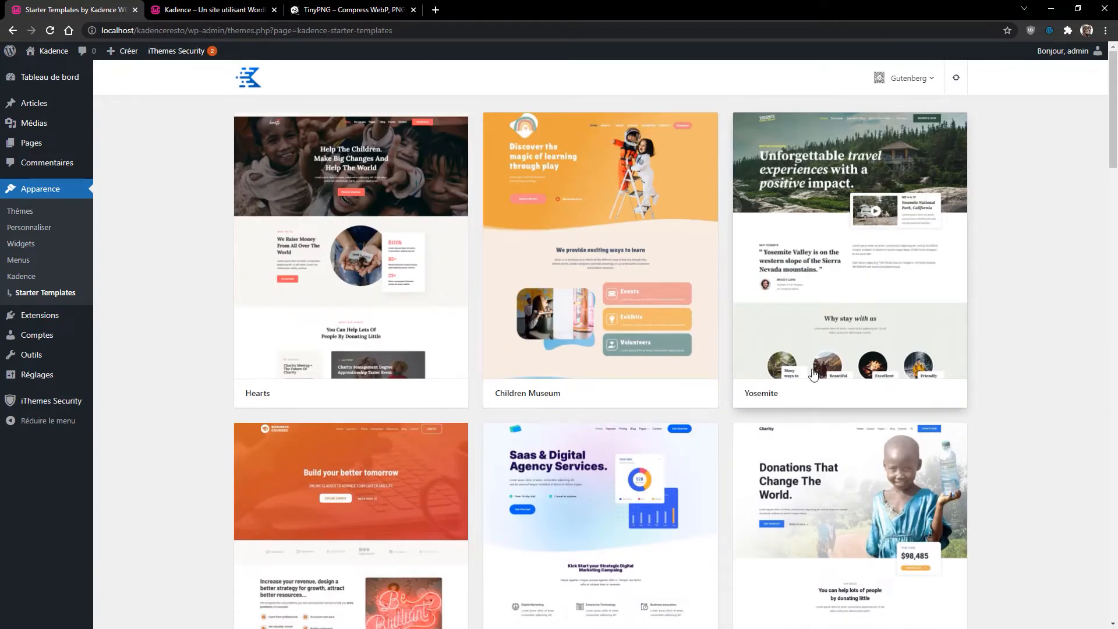
{"action": "scroll", "coordinate": [711, 456], "scroll_direction": "down", "scroll_amount": 5}
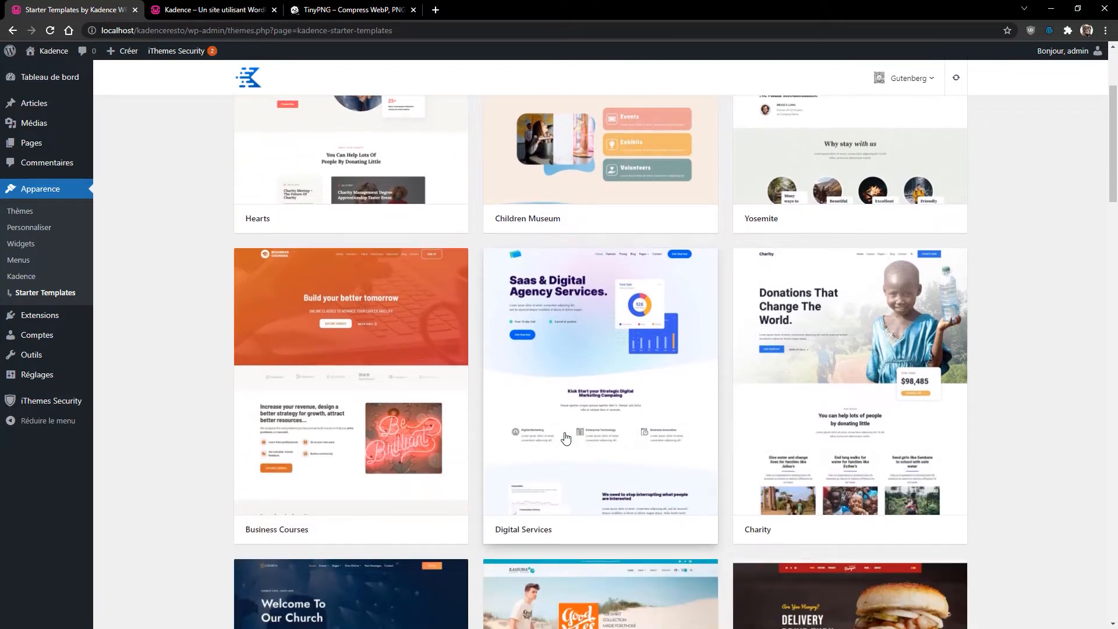
{"action": "scroll", "coordinate": [569, 437], "scroll_direction": "up", "scroll_amount": 5}
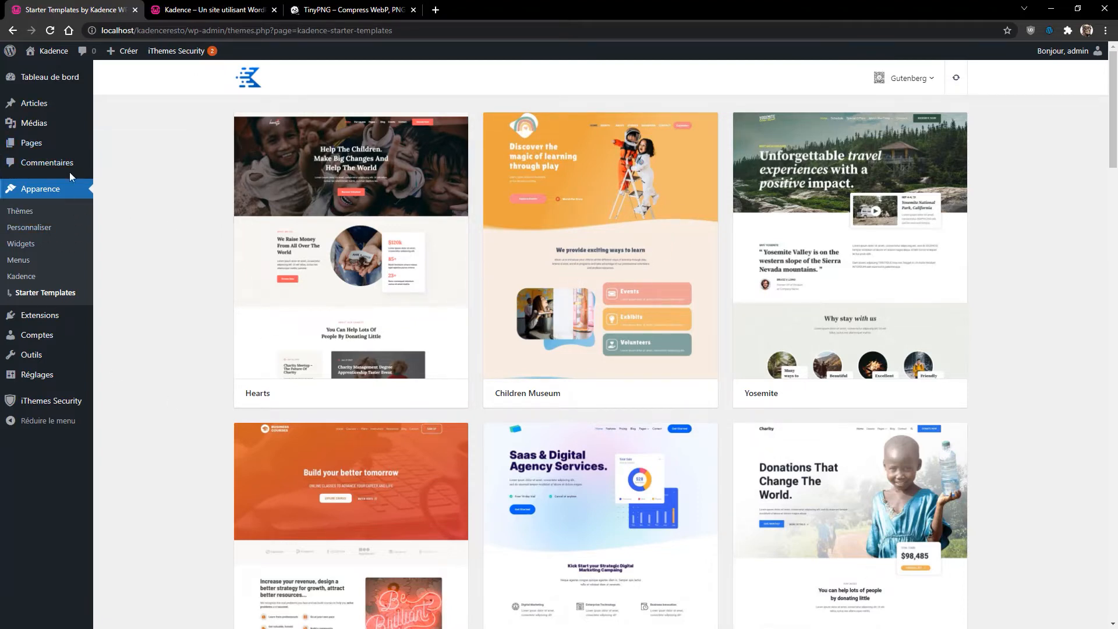
Open the theme customizer and examine the Layout and Sidebar options of the General settings.
{"action": "mouse_move", "coordinate": [34, 149]}
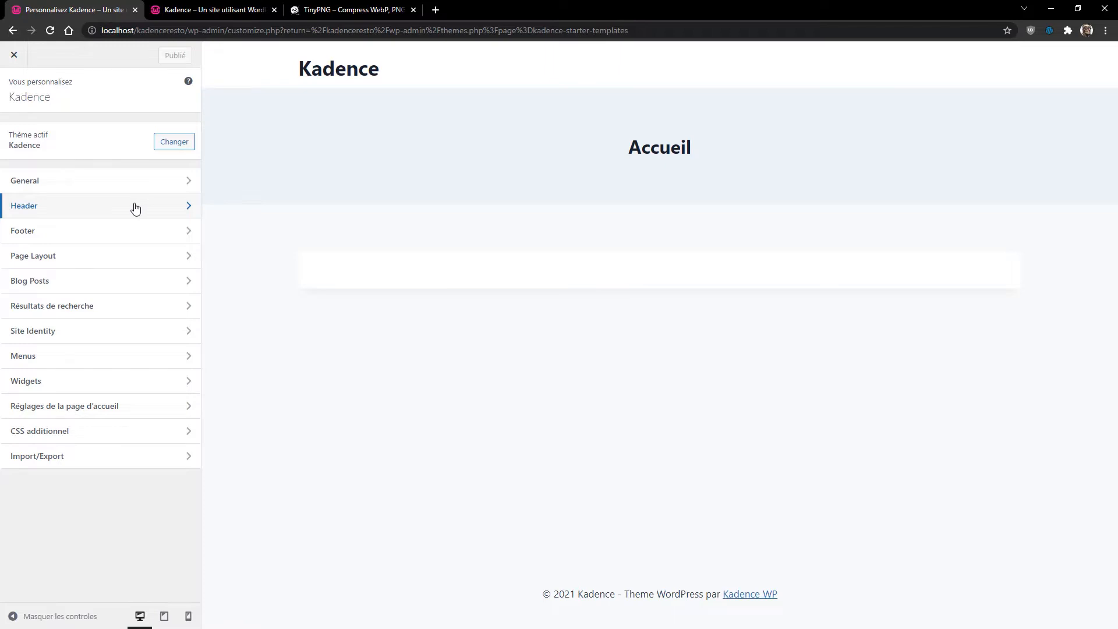
{"action": "left_click", "coordinate": [71, 181]}
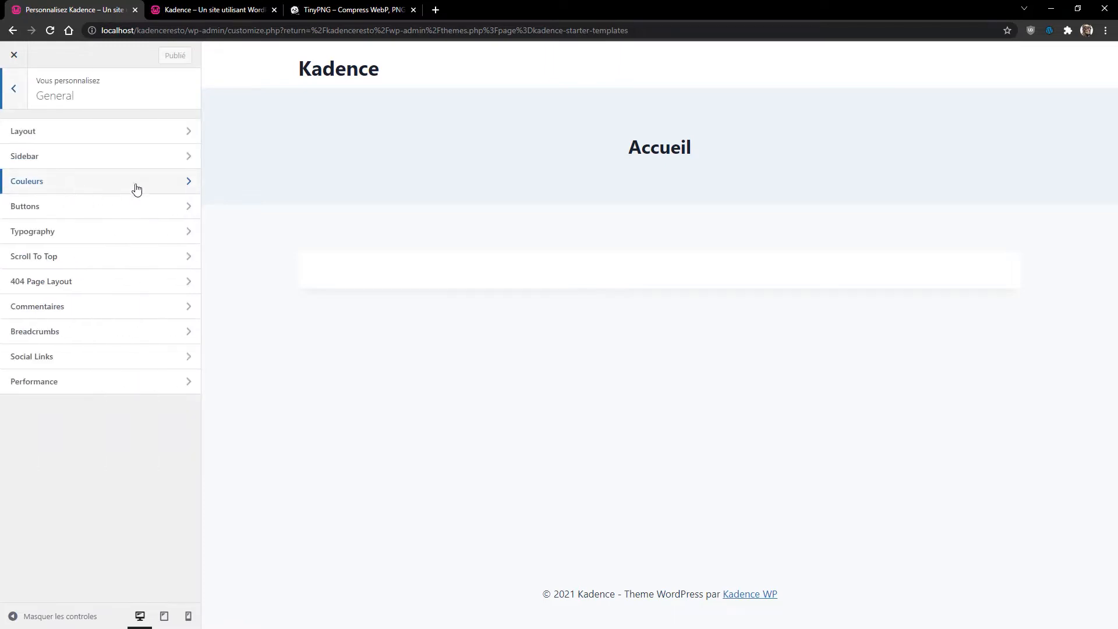
{"action": "left_click", "coordinate": [115, 134]}
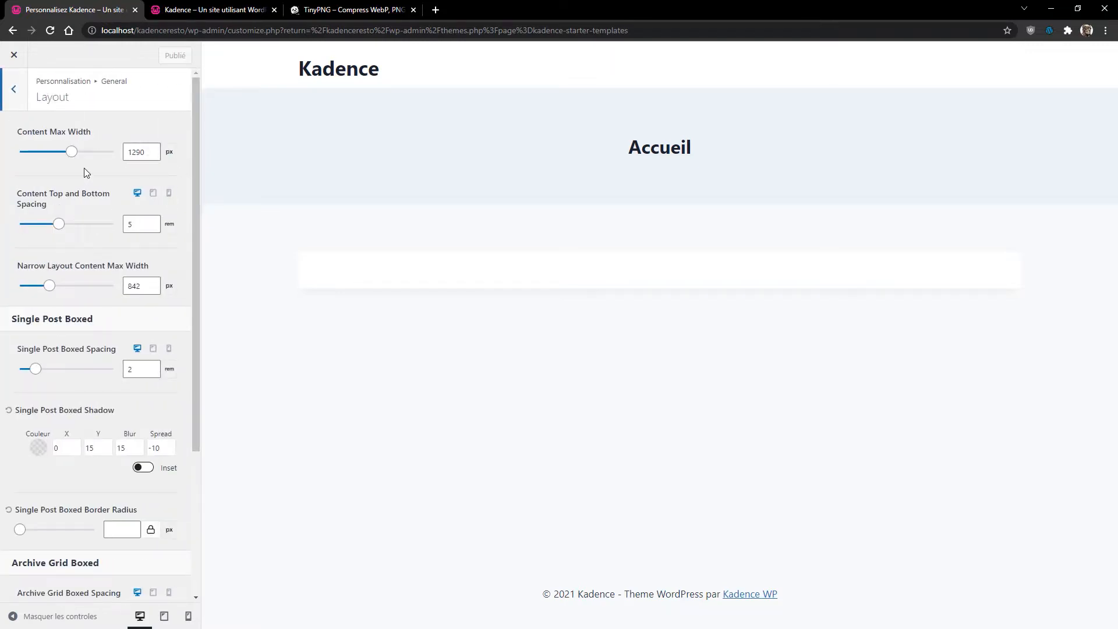
{"action": "scroll", "coordinate": [97, 284], "scroll_direction": "down", "scroll_amount": 4}
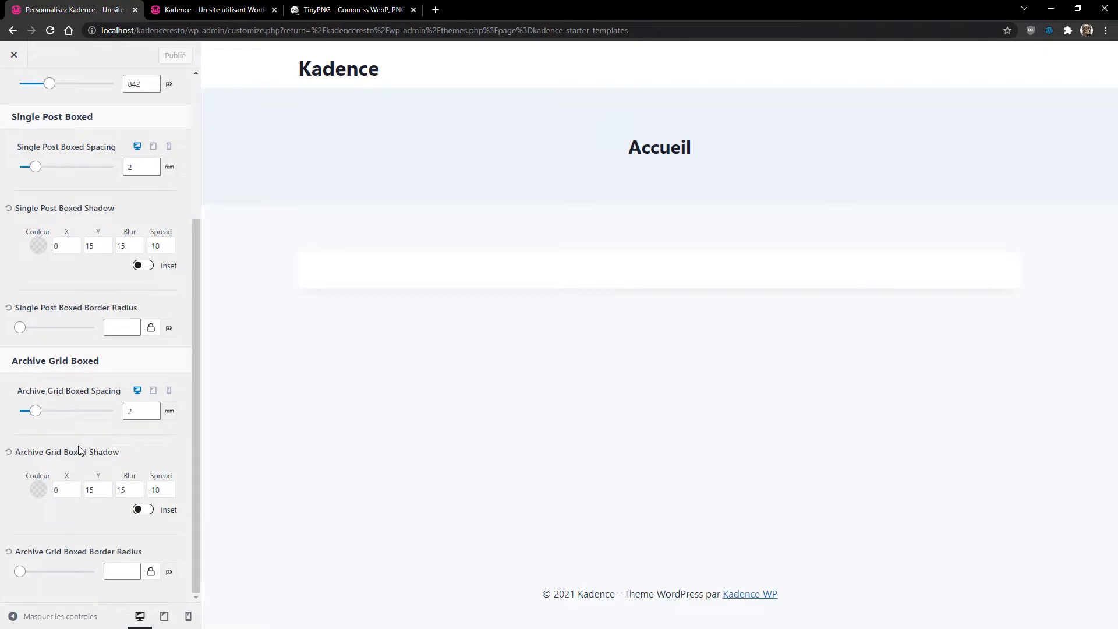
{"action": "scroll", "coordinate": [79, 446], "scroll_direction": "up", "scroll_amount": 3}
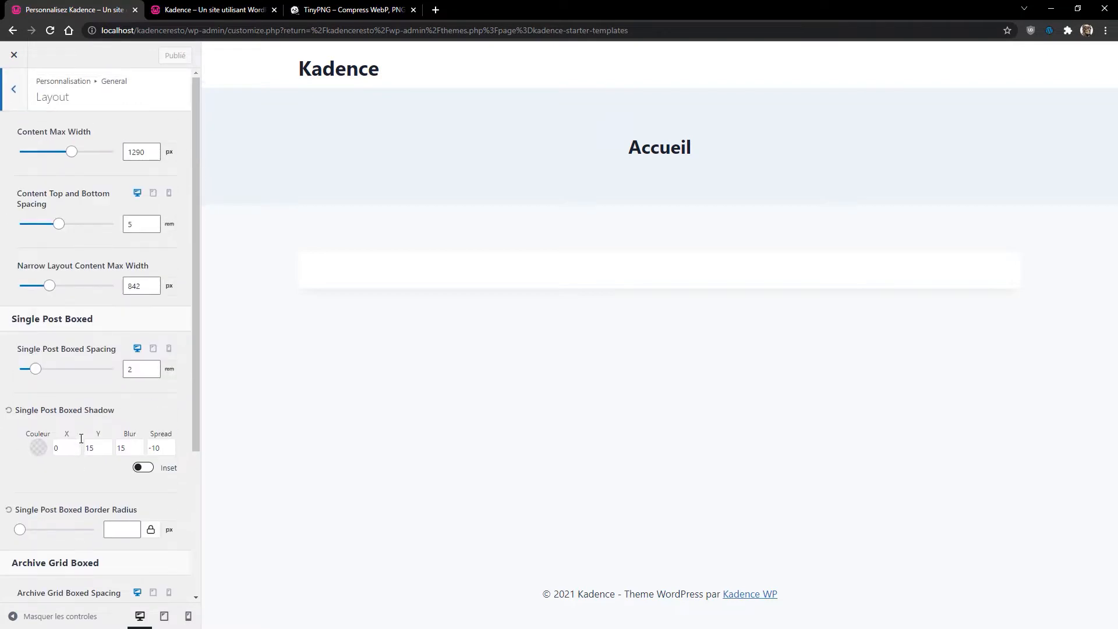
{"action": "left_click", "coordinate": [16, 92]}
{"action": "left_click", "coordinate": [33, 161]}
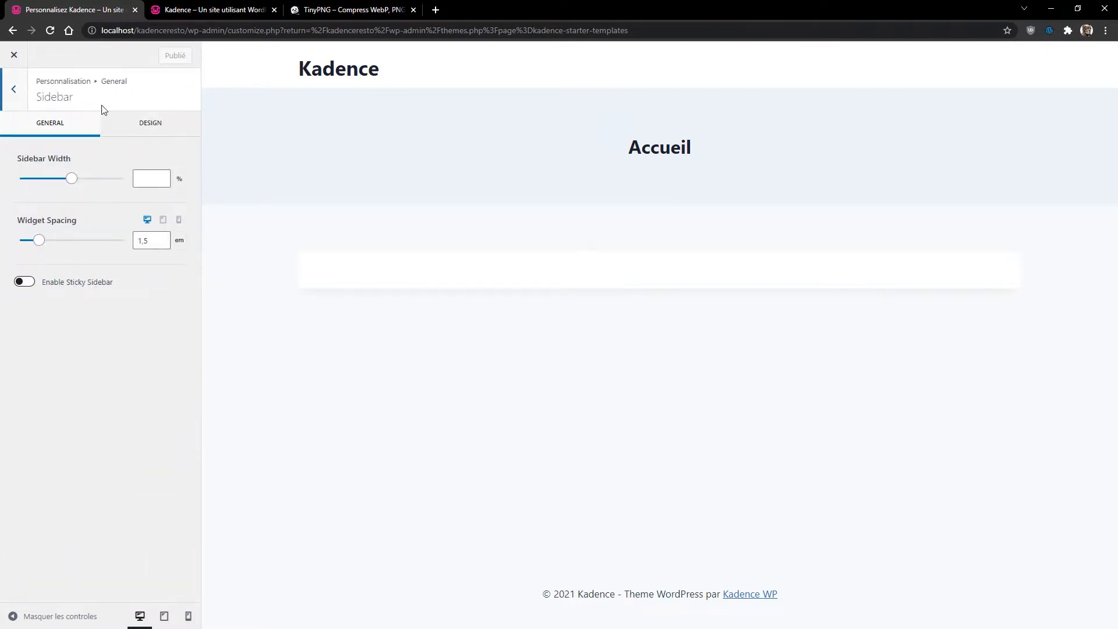
{"action": "left_click", "coordinate": [26, 91]}
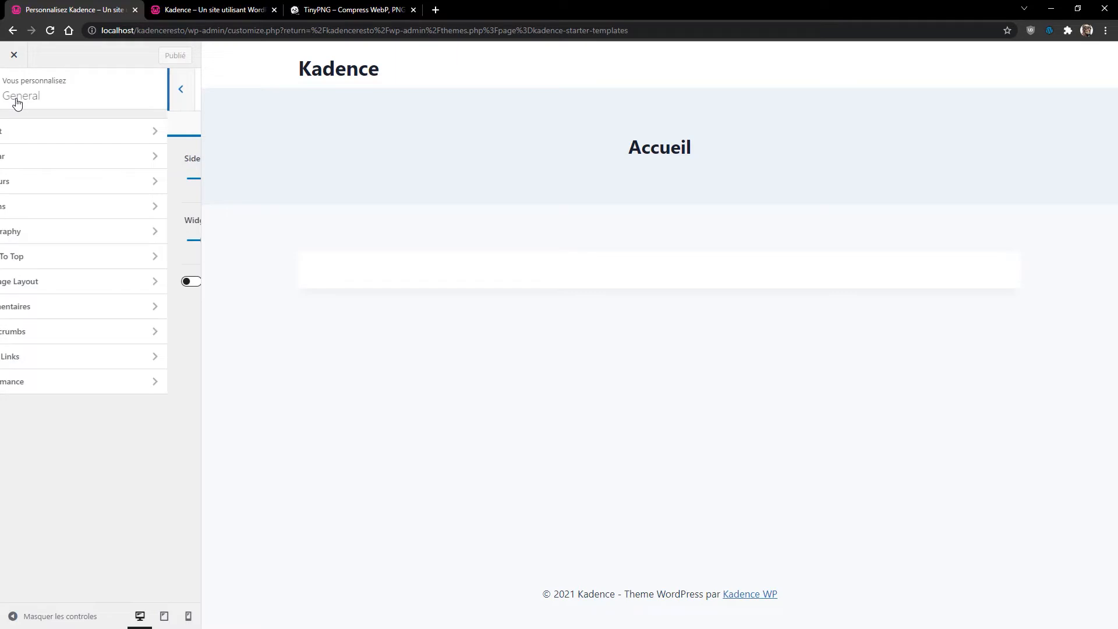
Preview Palette 2 and Palette 3 in the general color settings and reselect Palette 1 as the global palette.
{"action": "left_click", "coordinate": [42, 190]}
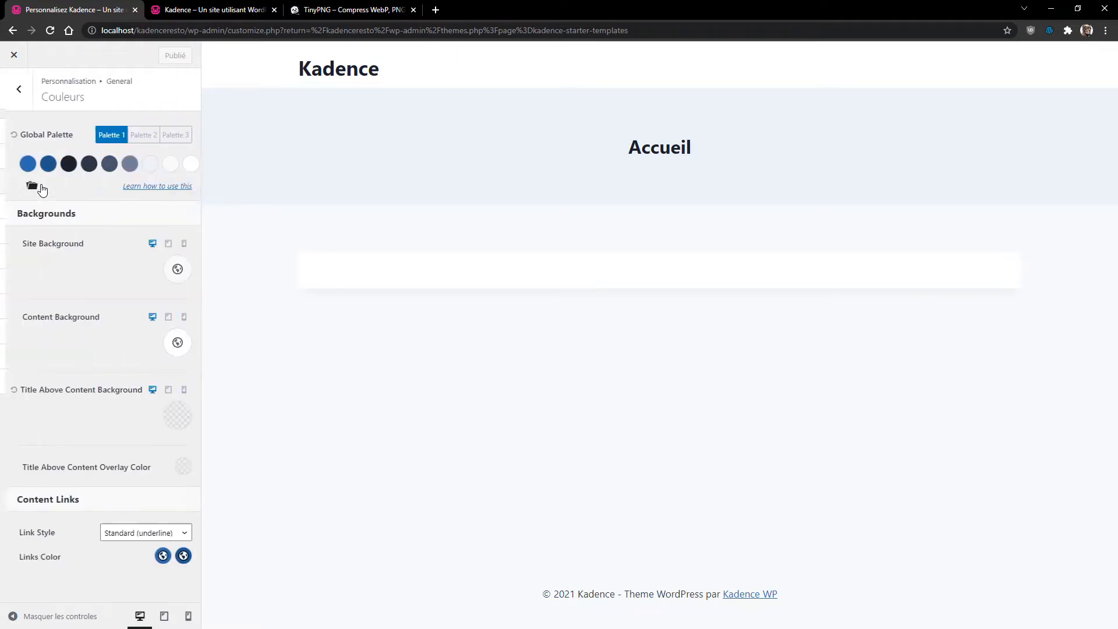
{"action": "left_click", "coordinate": [135, 136]}
{"action": "left_click", "coordinate": [169, 135]}
{"action": "left_click", "coordinate": [138, 135]}
{"action": "left_click", "coordinate": [106, 135]}
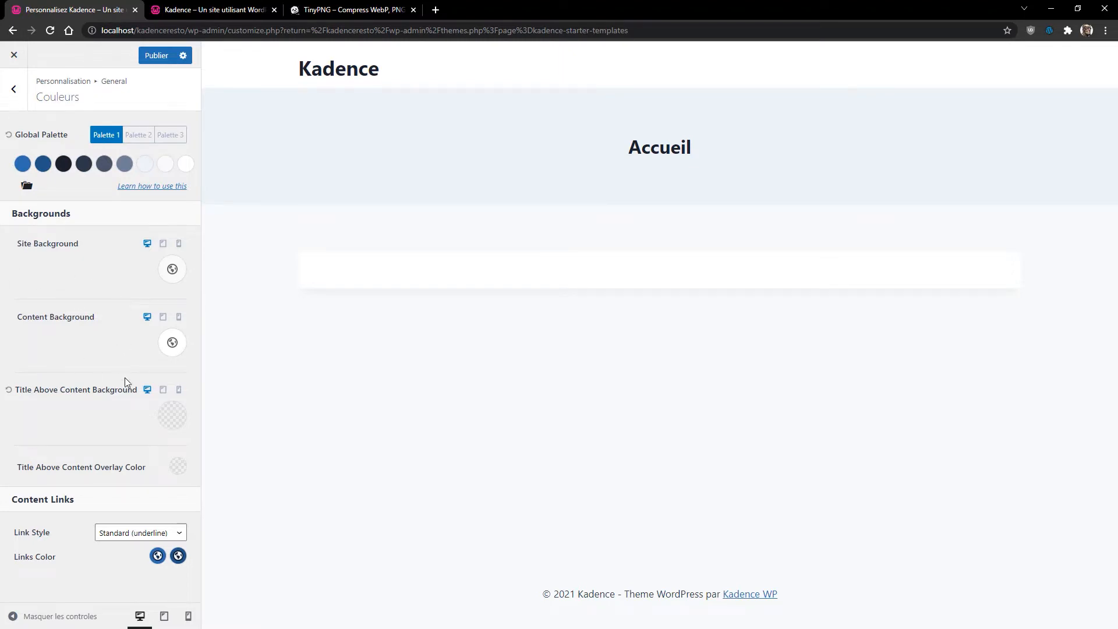
{"action": "left_click", "coordinate": [20, 98]}
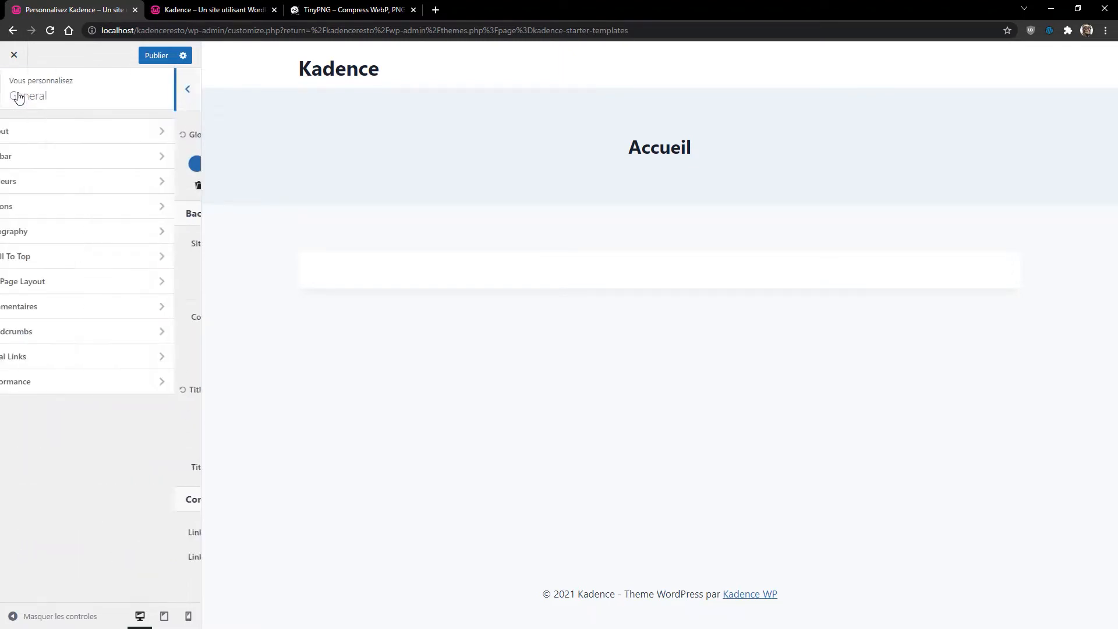
Examine the general Buttons options and the Typography options for the base font and headings.
{"action": "left_click", "coordinate": [25, 211]}
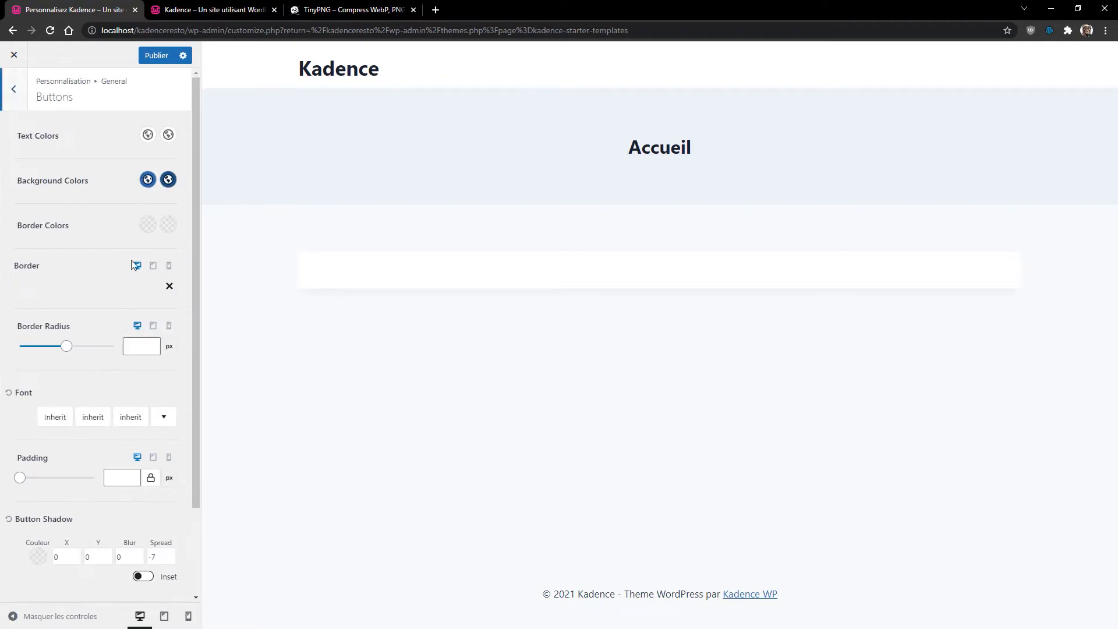
{"action": "left_click", "coordinate": [9, 95]}
{"action": "left_click", "coordinate": [59, 234]}
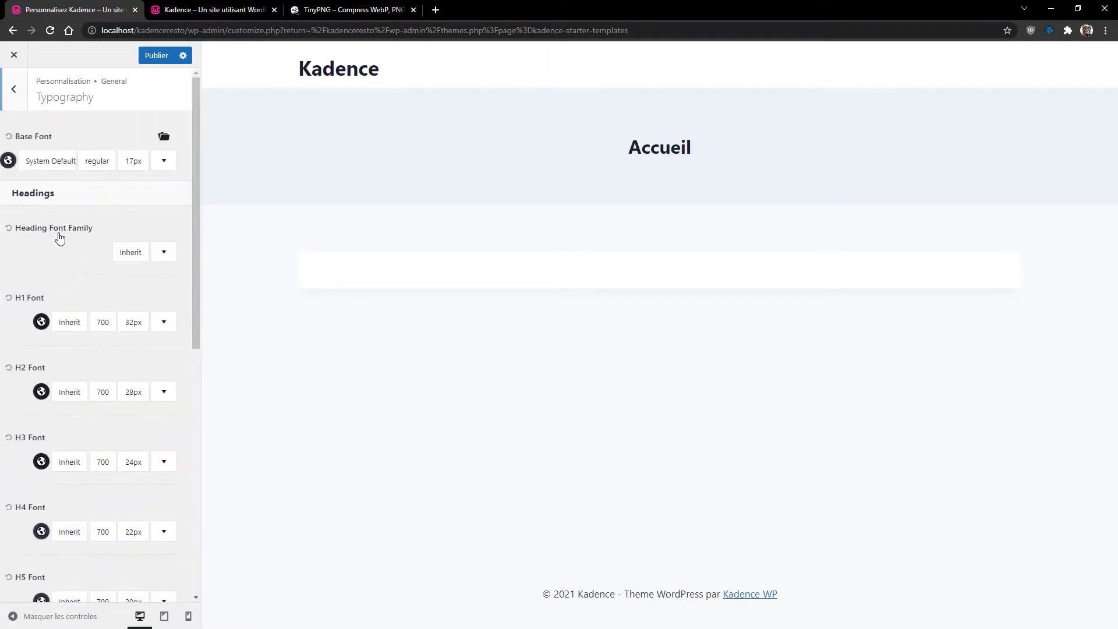
{"action": "scroll", "coordinate": [75, 291], "scroll_direction": "down", "scroll_amount": 2}
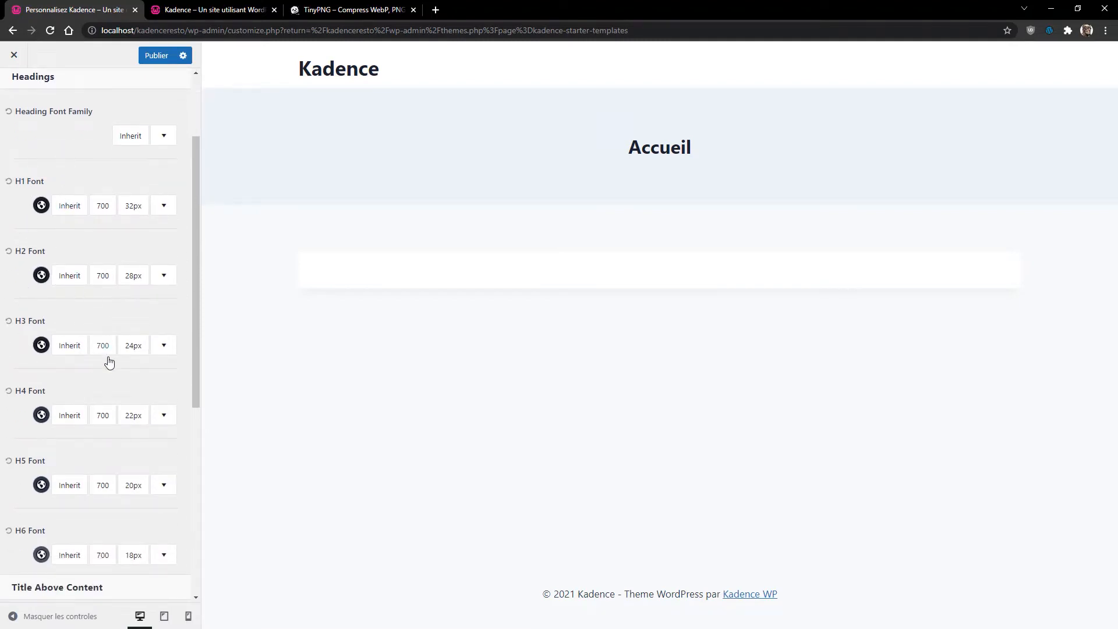
{"action": "scroll", "coordinate": [108, 355], "scroll_direction": "up", "scroll_amount": 2}
{"action": "left_click", "coordinate": [13, 90]}
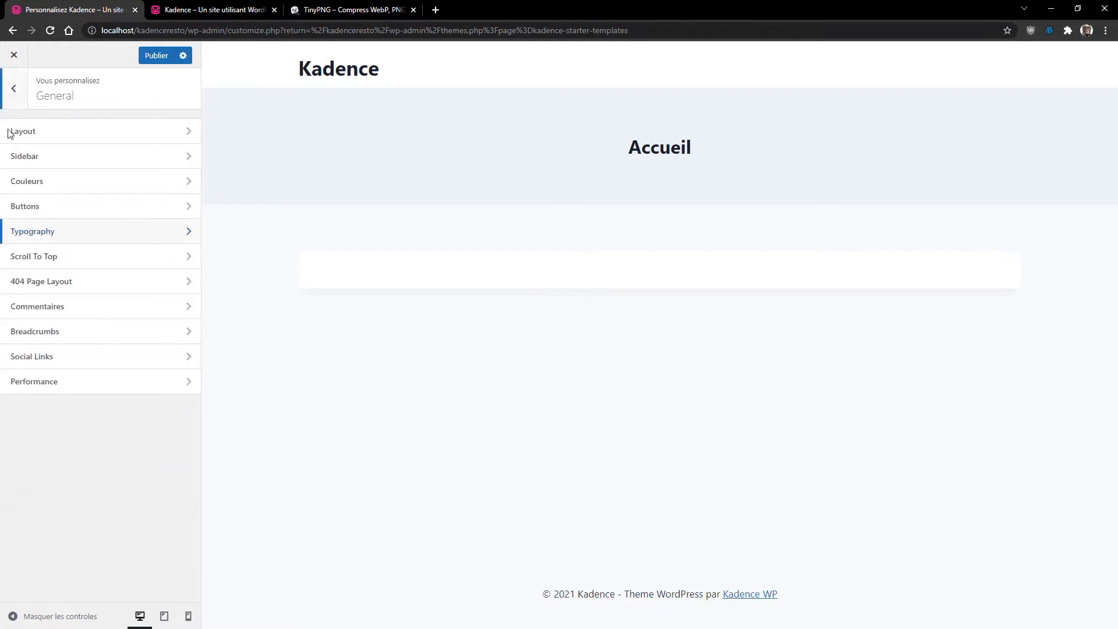
Enable the Scroll To Top feature in the General theme settings.
{"action": "left_click", "coordinate": [52, 259]}
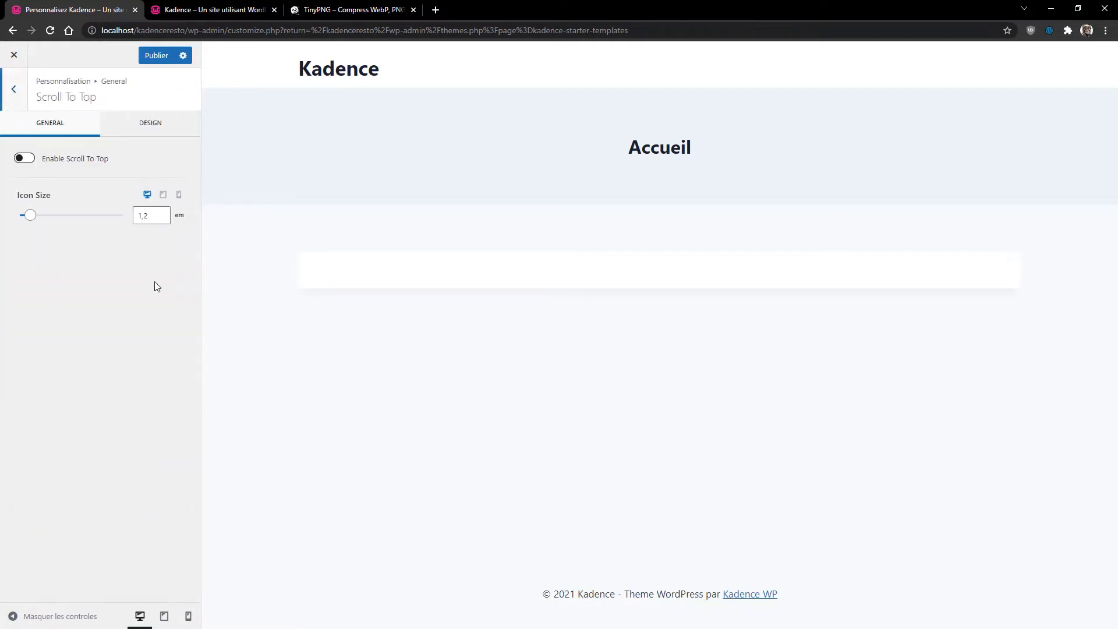
{"action": "left_click", "coordinate": [42, 158]}
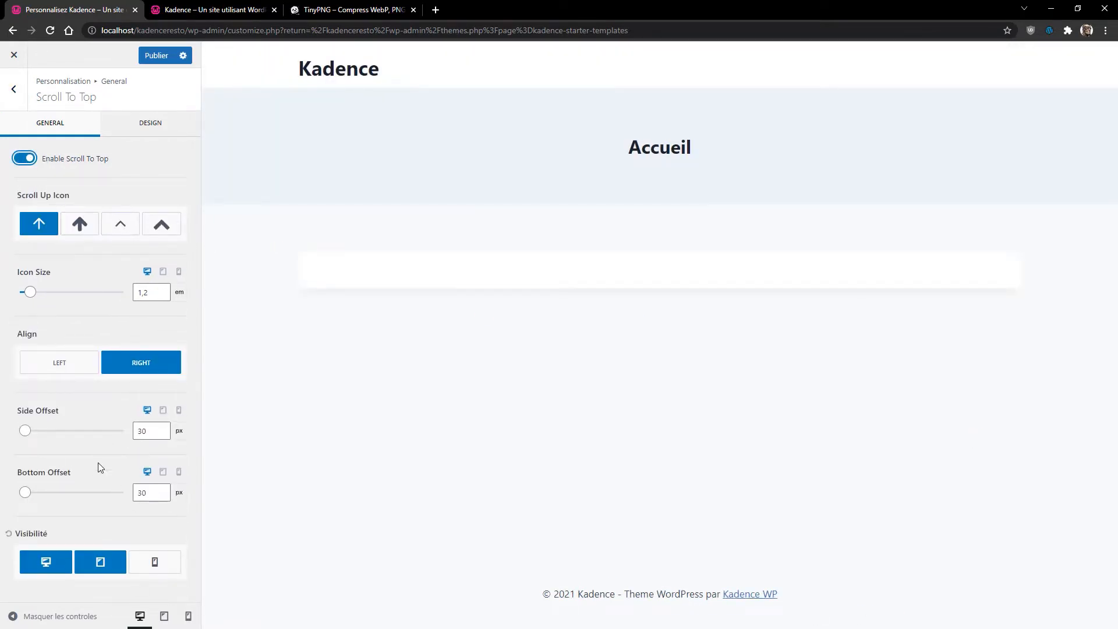
{"action": "left_click", "coordinate": [13, 90]}
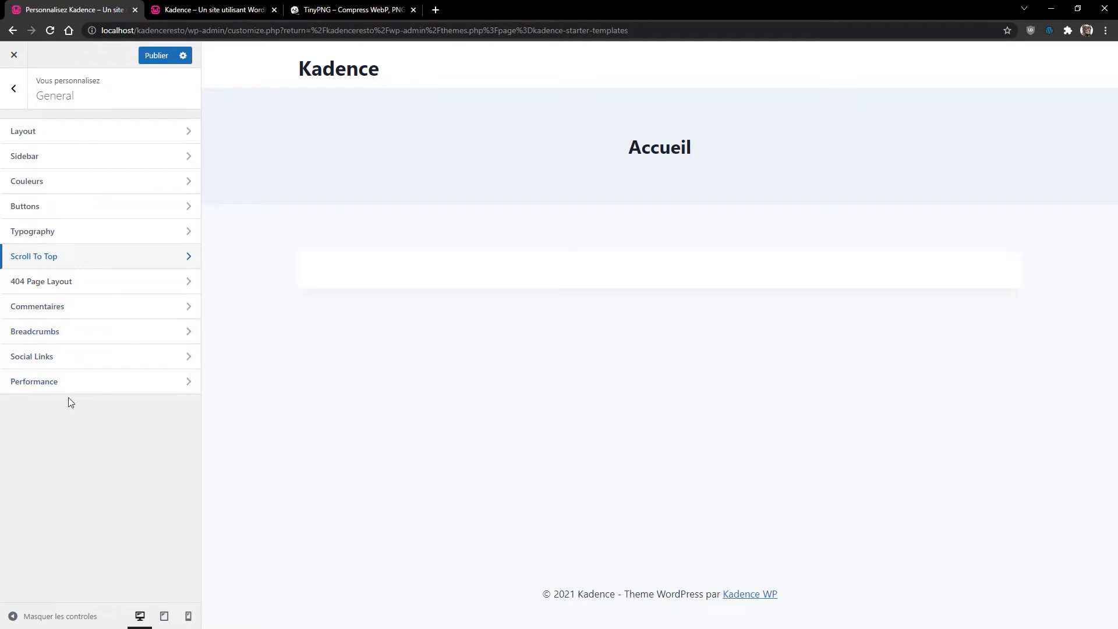
Examine the Social Links and Performance options of the General settings.
{"action": "left_click", "coordinate": [36, 360]}
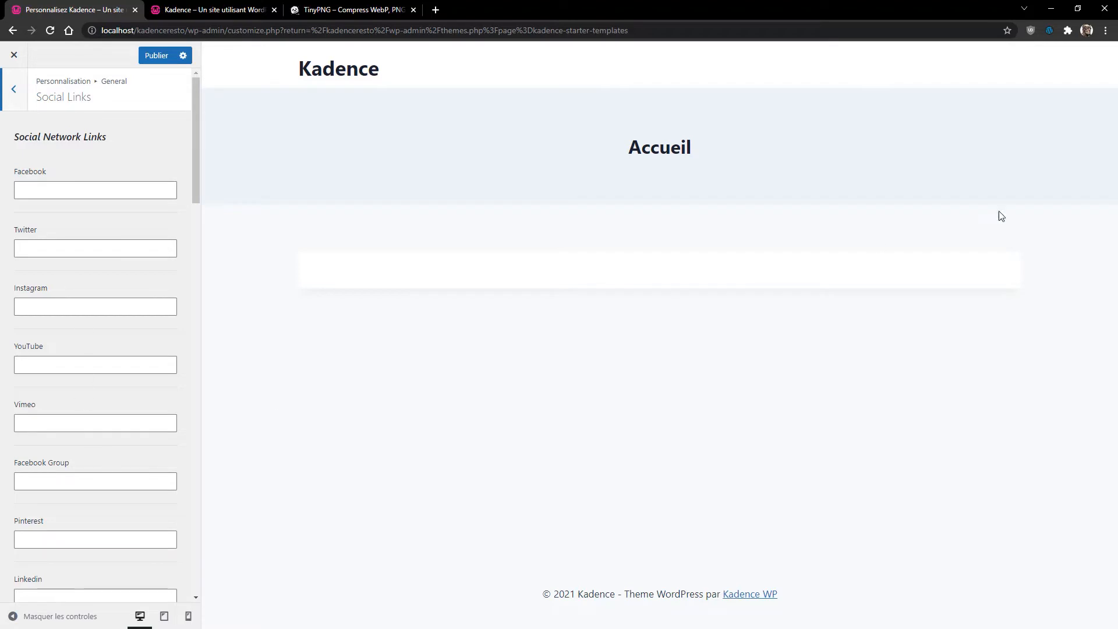
{"action": "left_click", "coordinate": [14, 93]}
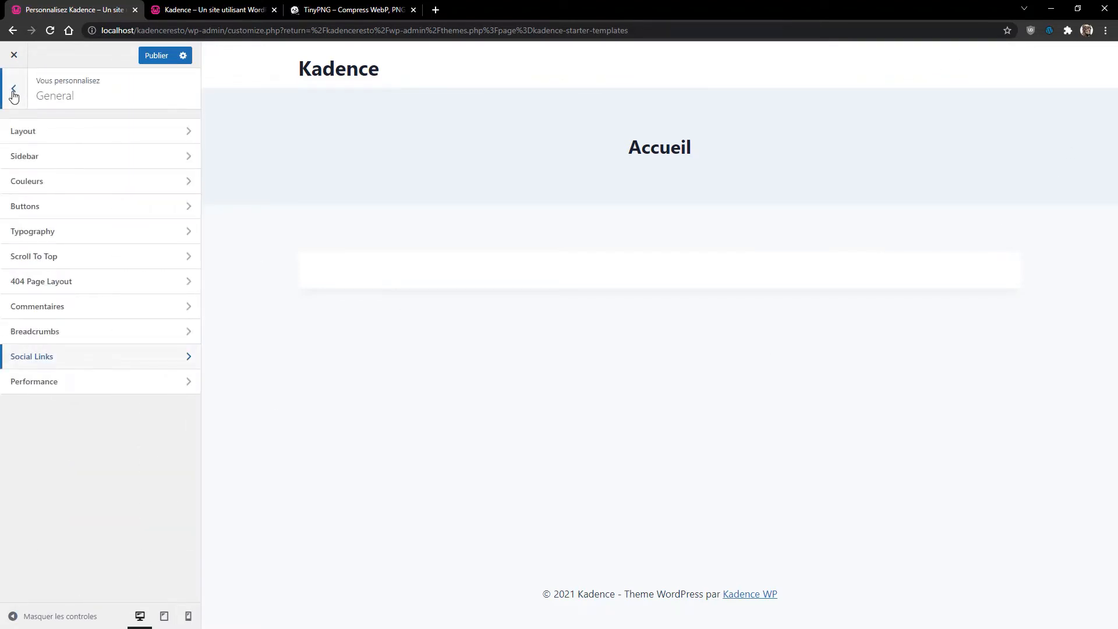
{"action": "left_click", "coordinate": [69, 383]}
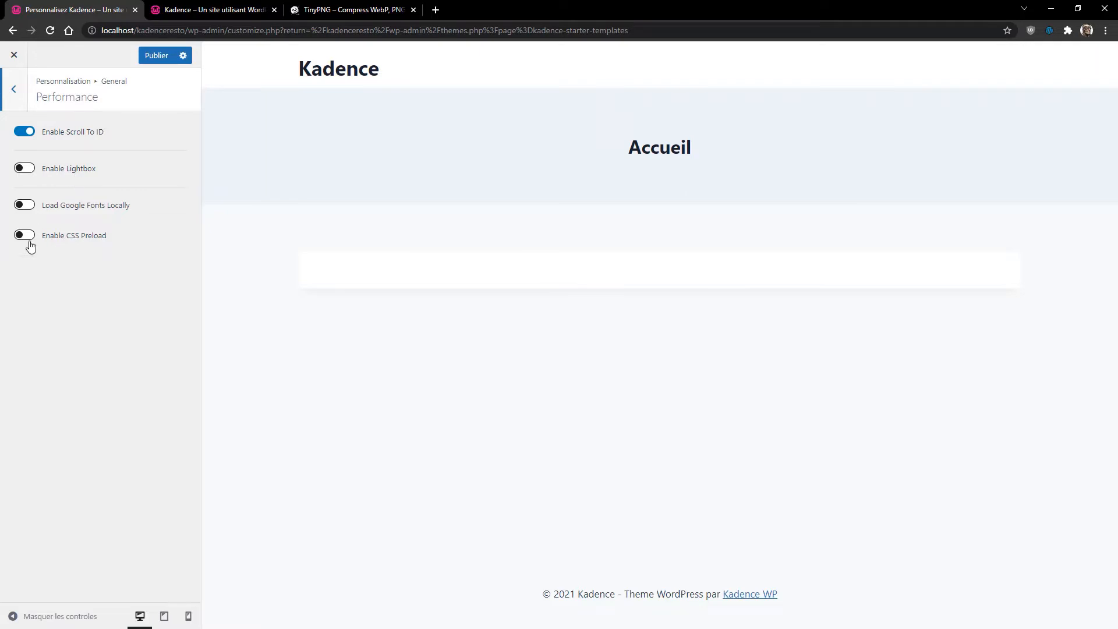
{"action": "left_click", "coordinate": [14, 96]}
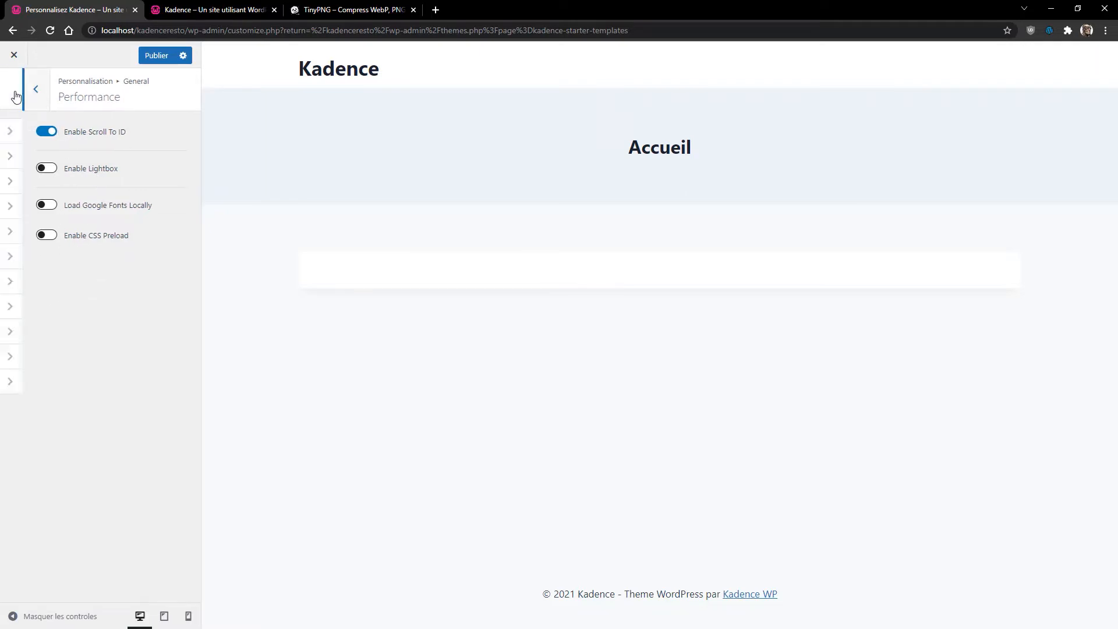
{"action": "left_click", "coordinate": [15, 89]}
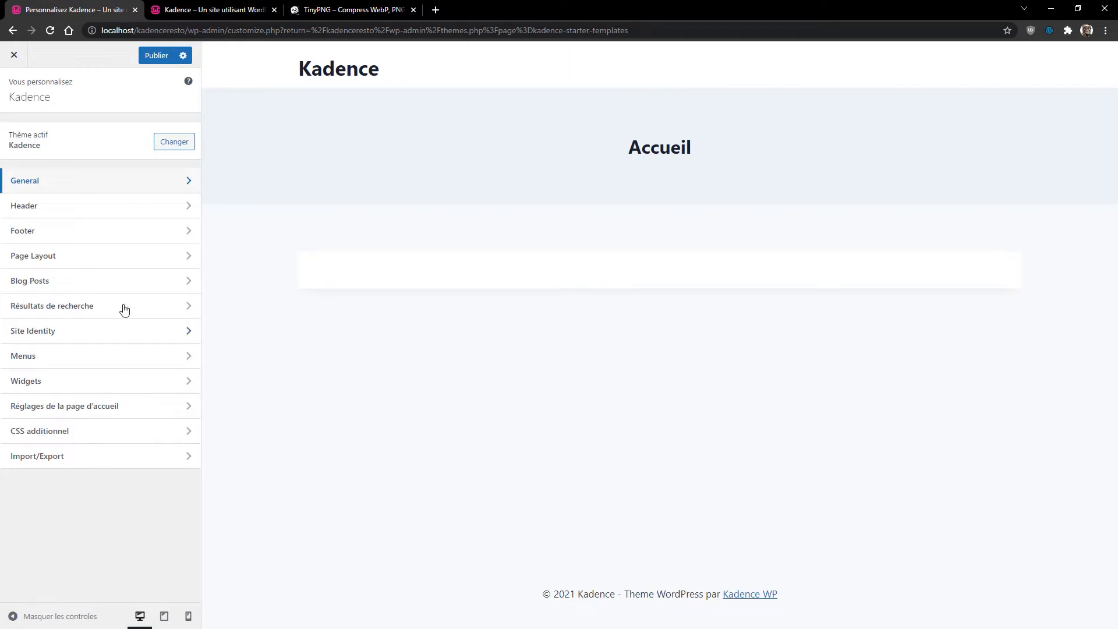
Try out the transparent header in the Header settings and disable it again.
{"action": "left_click", "coordinate": [21, 207]}
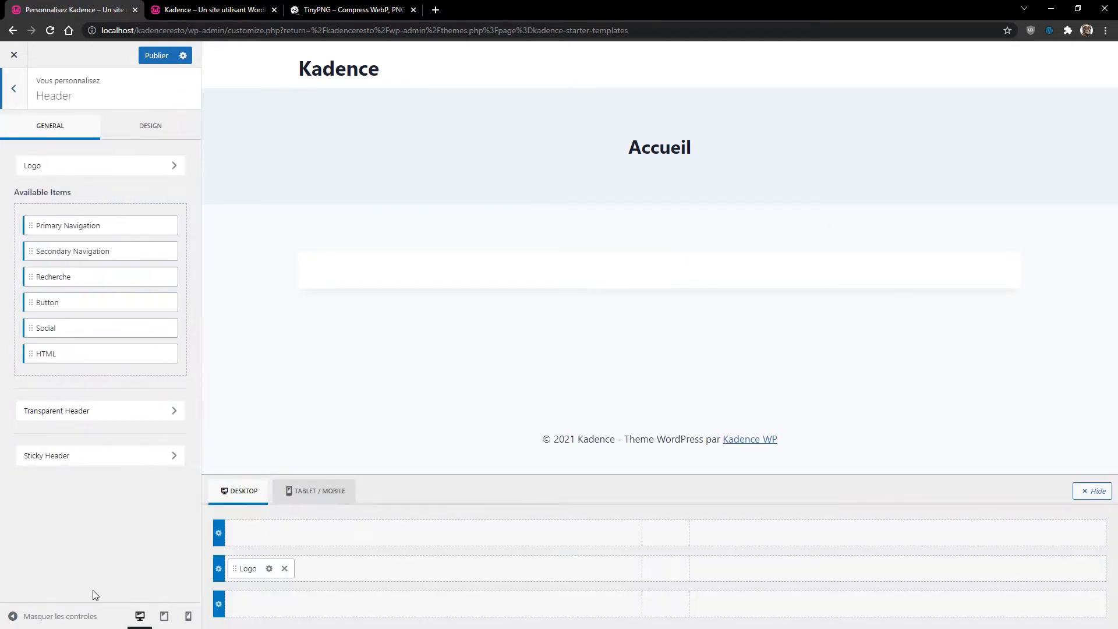
{"action": "left_click", "coordinate": [85, 413]}
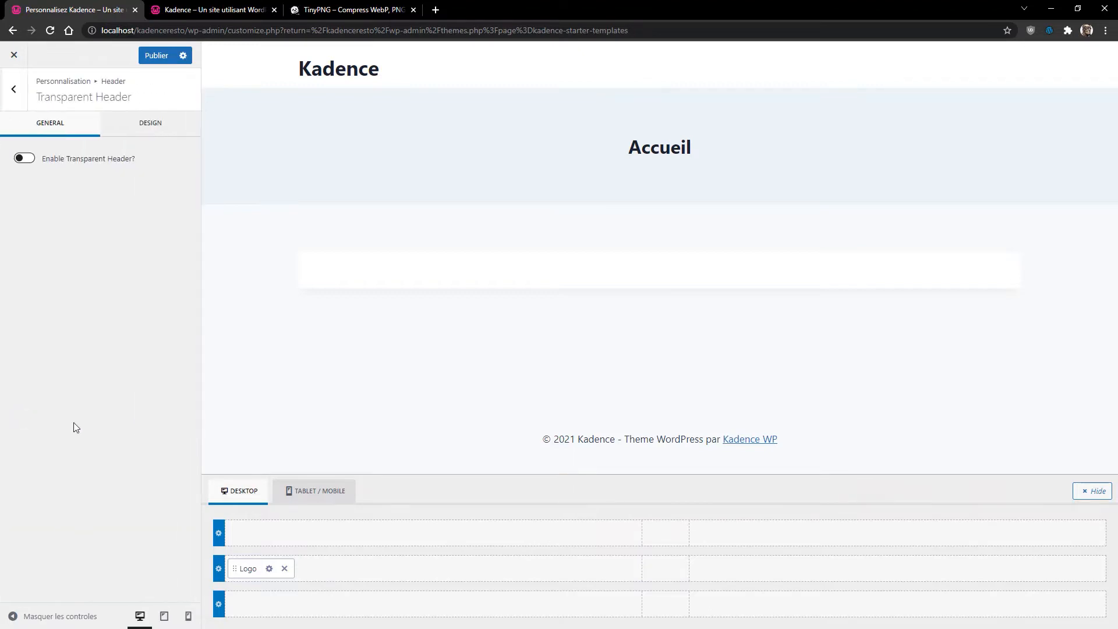
{"action": "left_click", "coordinate": [28, 161]}
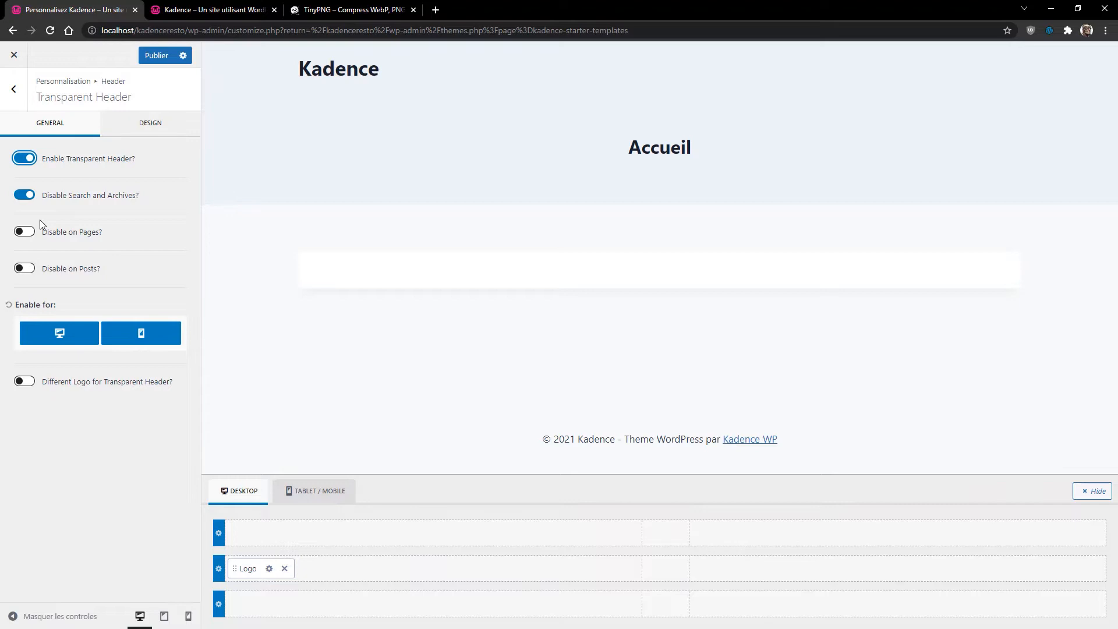
{"action": "left_click", "coordinate": [23, 160]}
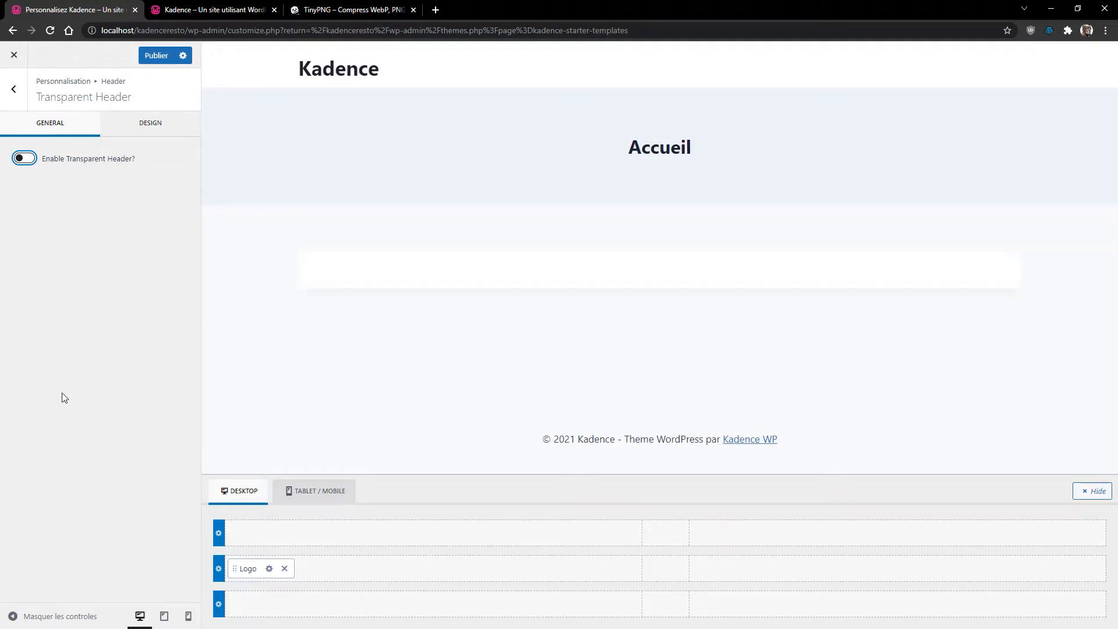
{"action": "left_click", "coordinate": [12, 91]}
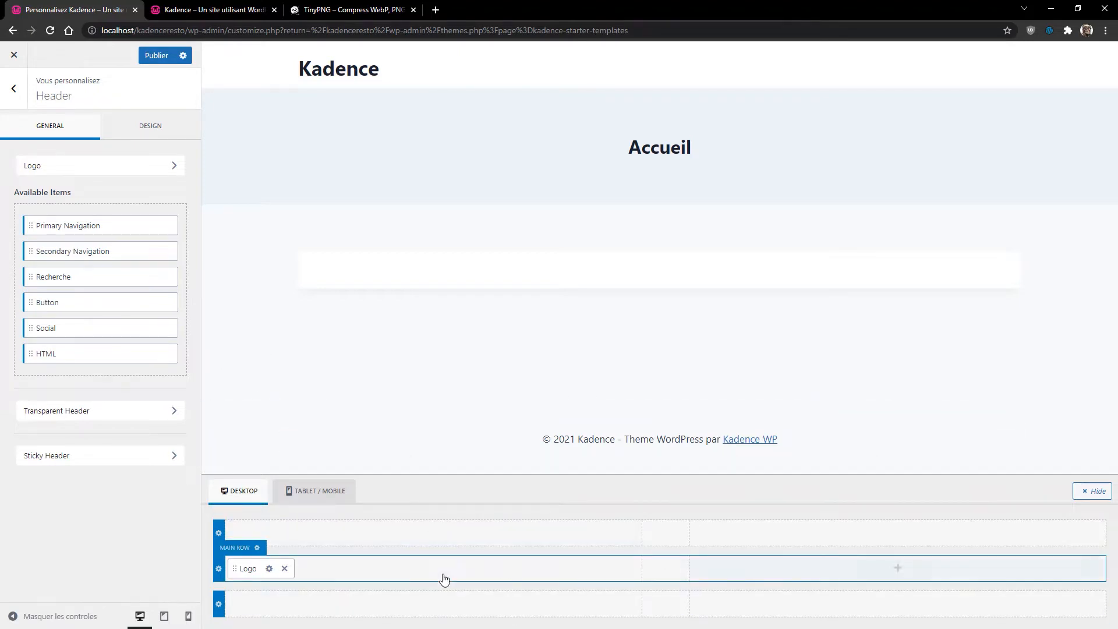
Compare the header builder's tablet/mobile layout with its desktop layout.
{"action": "left_click", "coordinate": [294, 500]}
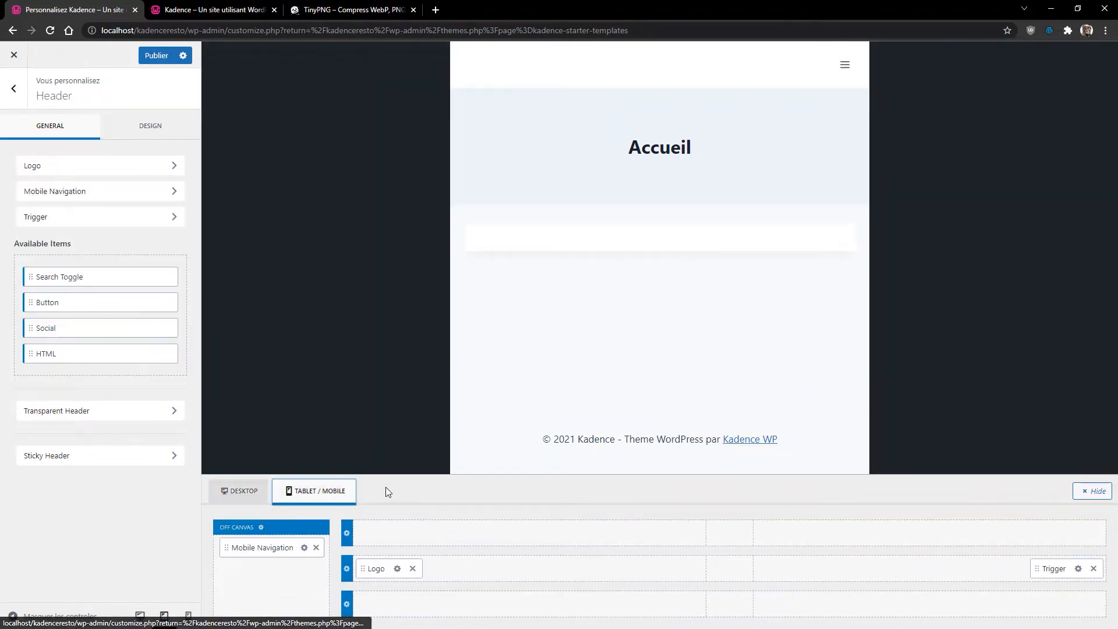
{"action": "left_click", "coordinate": [247, 501]}
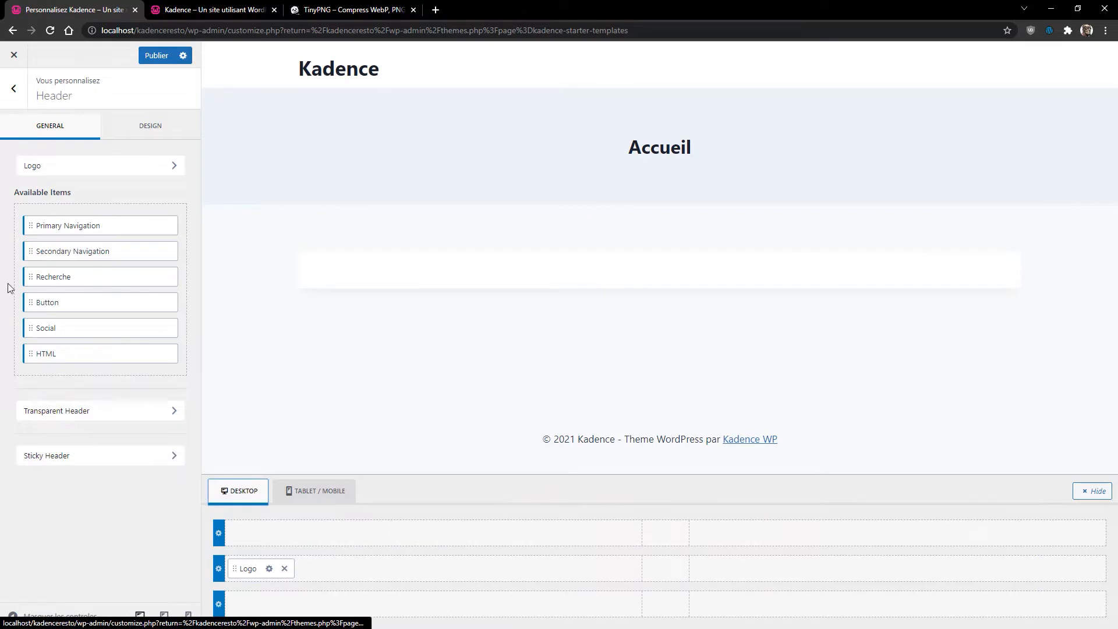
{"action": "left_click", "coordinate": [17, 99]}
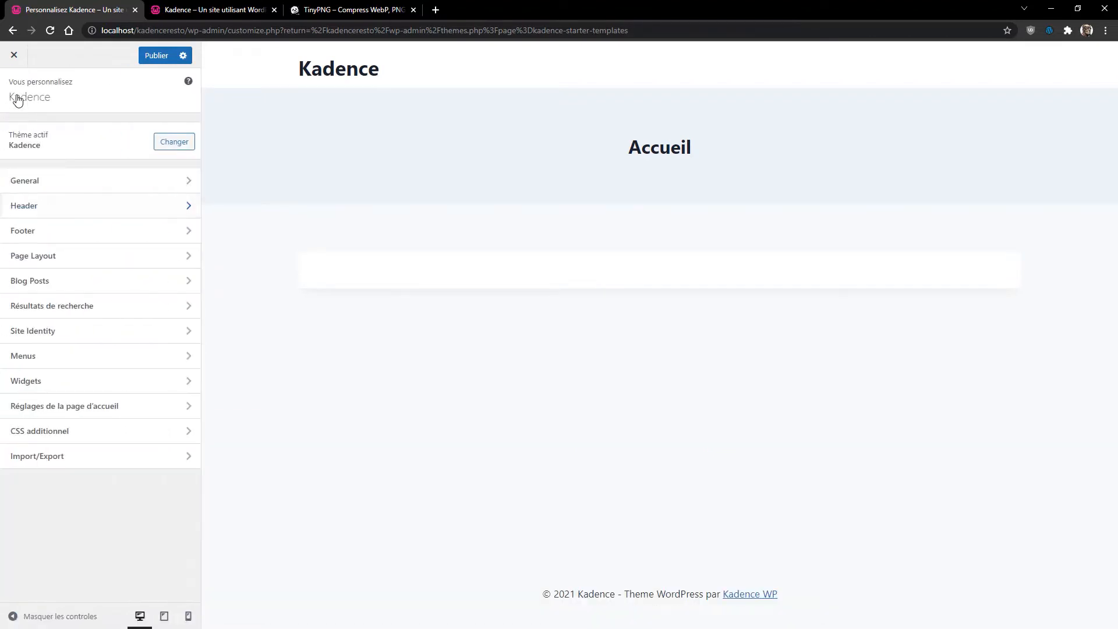
Examine the Footer builder and the general Page Layout options in the theme customizer.
{"action": "left_click", "coordinate": [48, 240]}
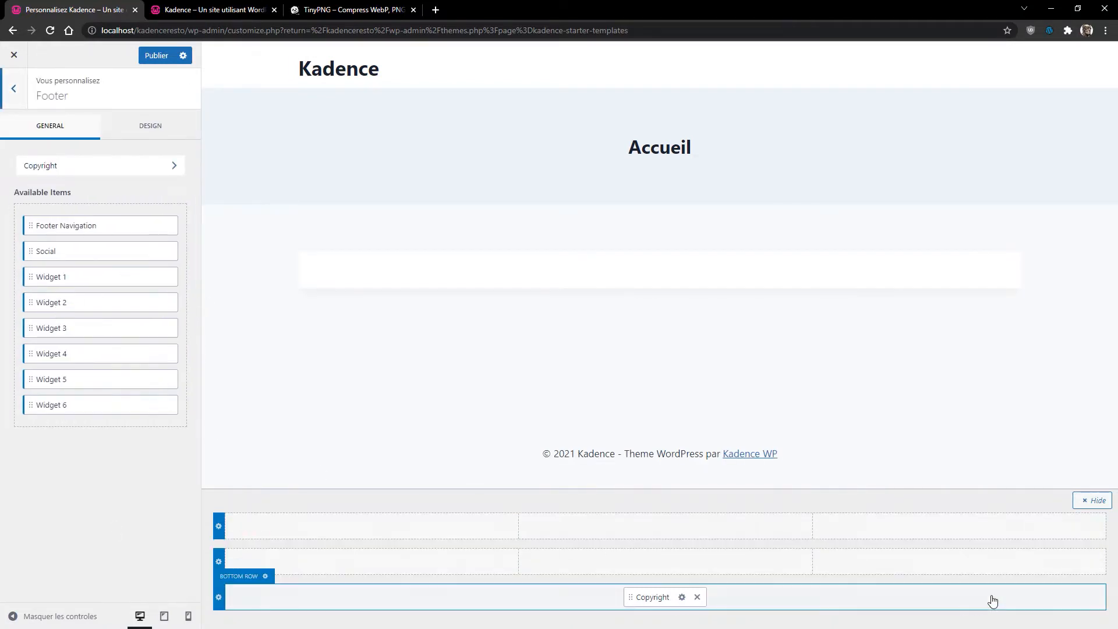
{"action": "left_click", "coordinate": [13, 88]}
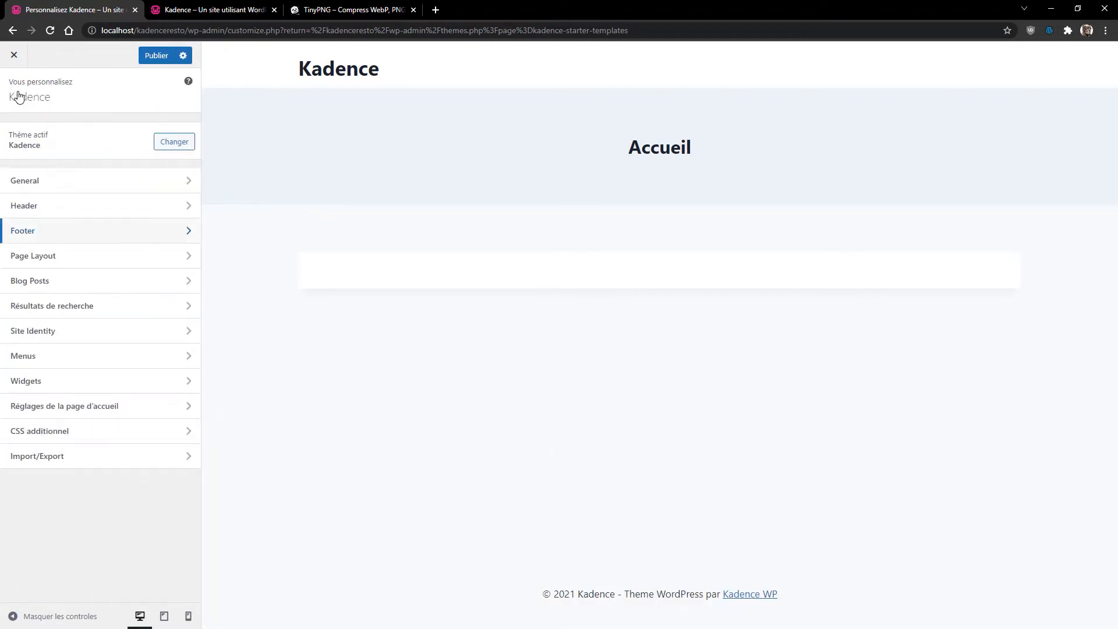
{"action": "left_click", "coordinate": [26, 257]}
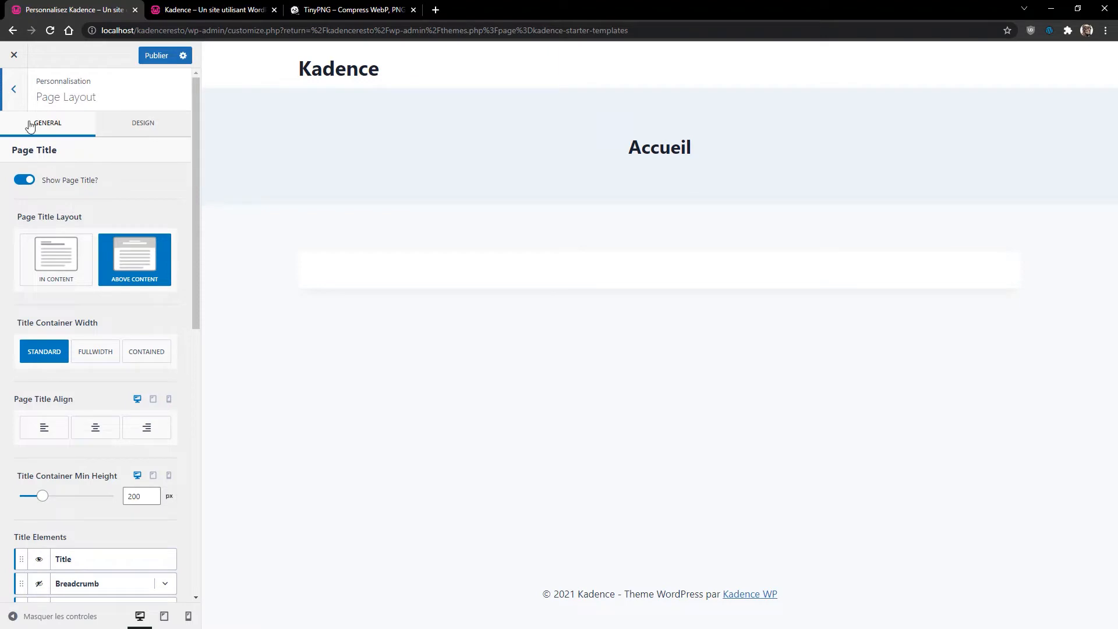
{"action": "left_click", "coordinate": [14, 89]}
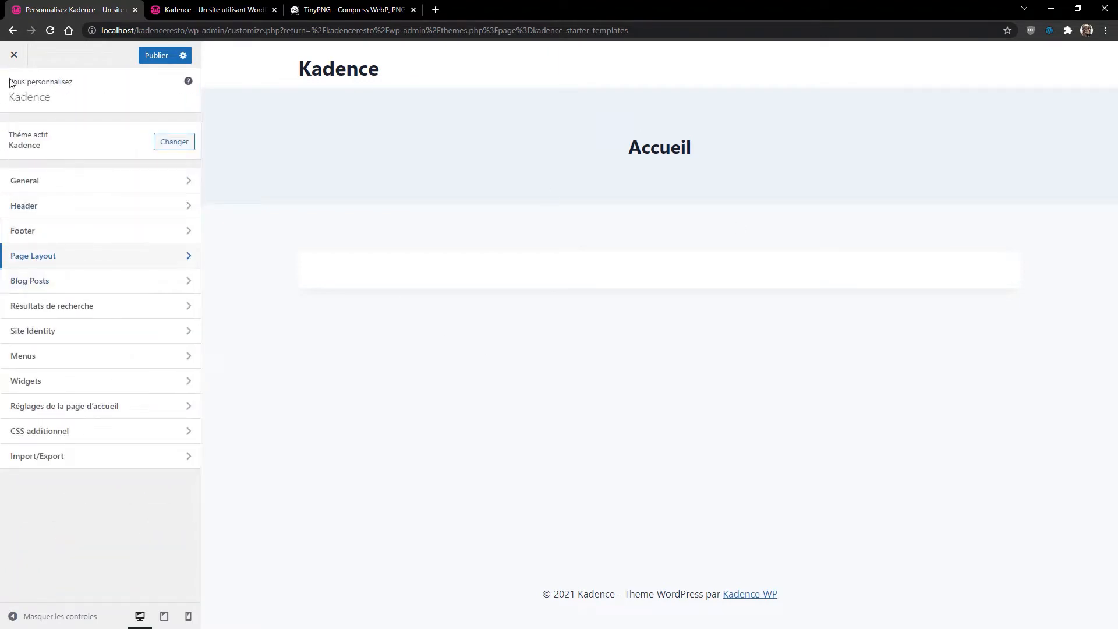
Examine the Blog Posts settings, including the Single Post Layout options.
{"action": "left_click", "coordinate": [33, 279]}
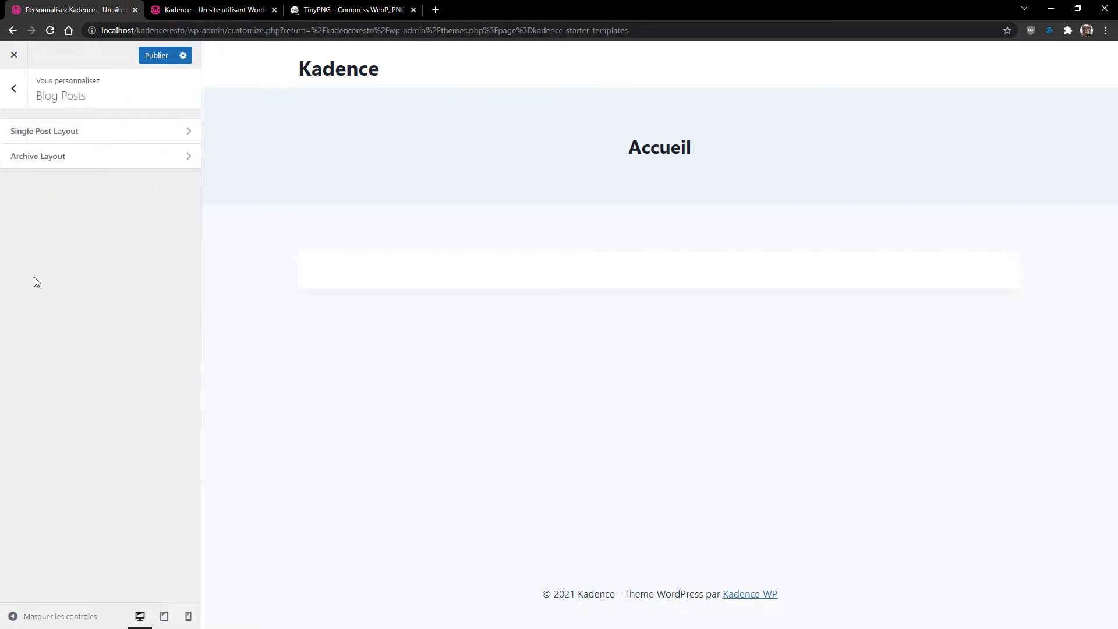
{"action": "left_click", "coordinate": [55, 133]}
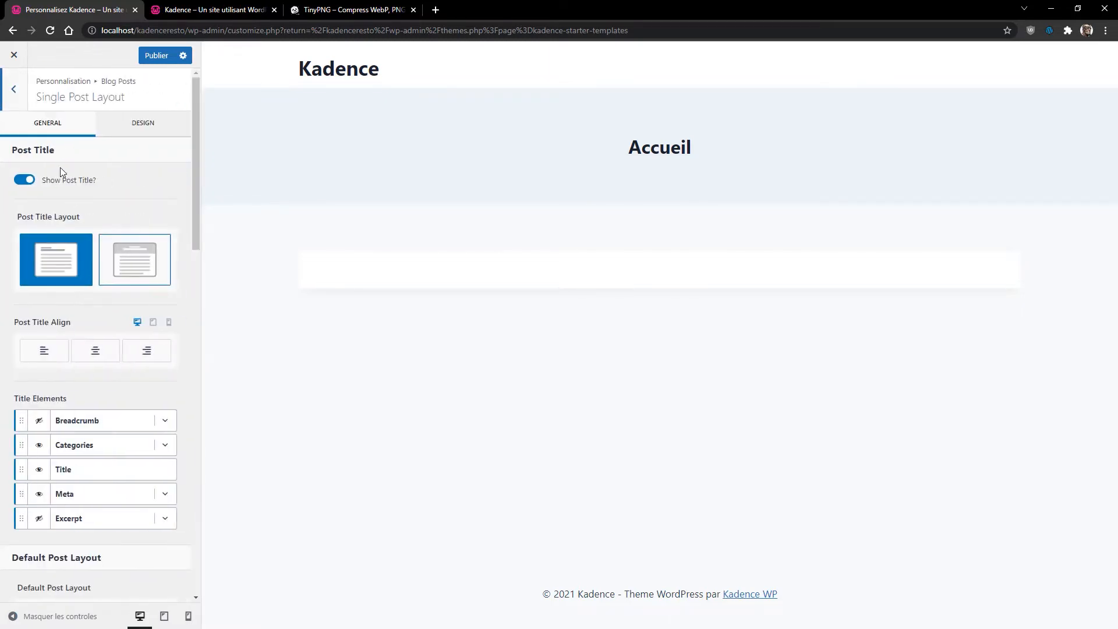
{"action": "left_click", "coordinate": [14, 89]}
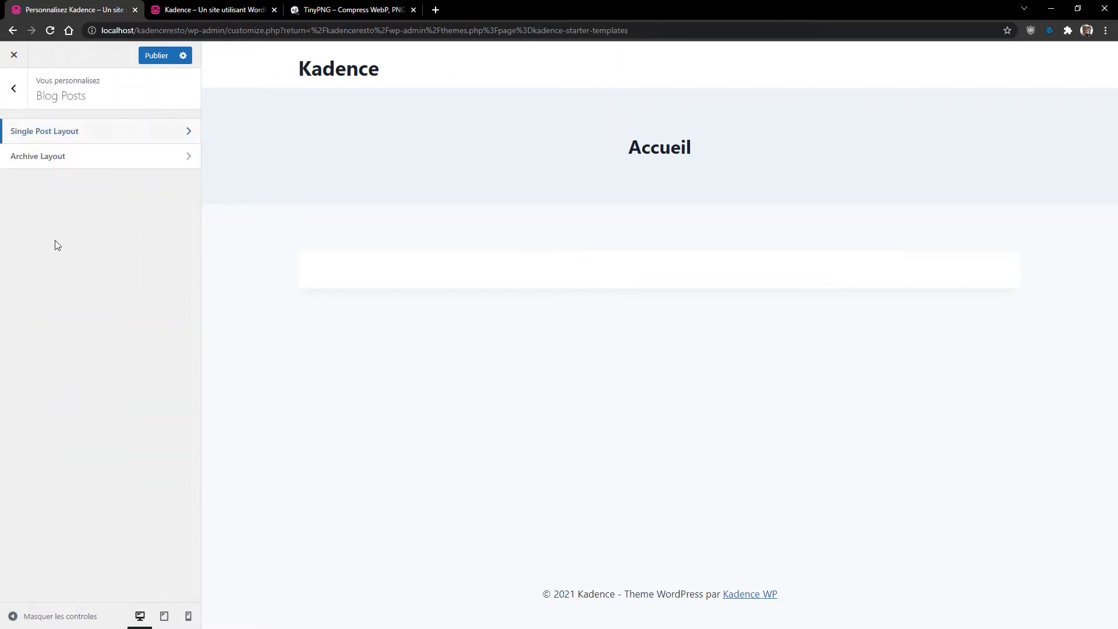
{"action": "left_click", "coordinate": [13, 88]}
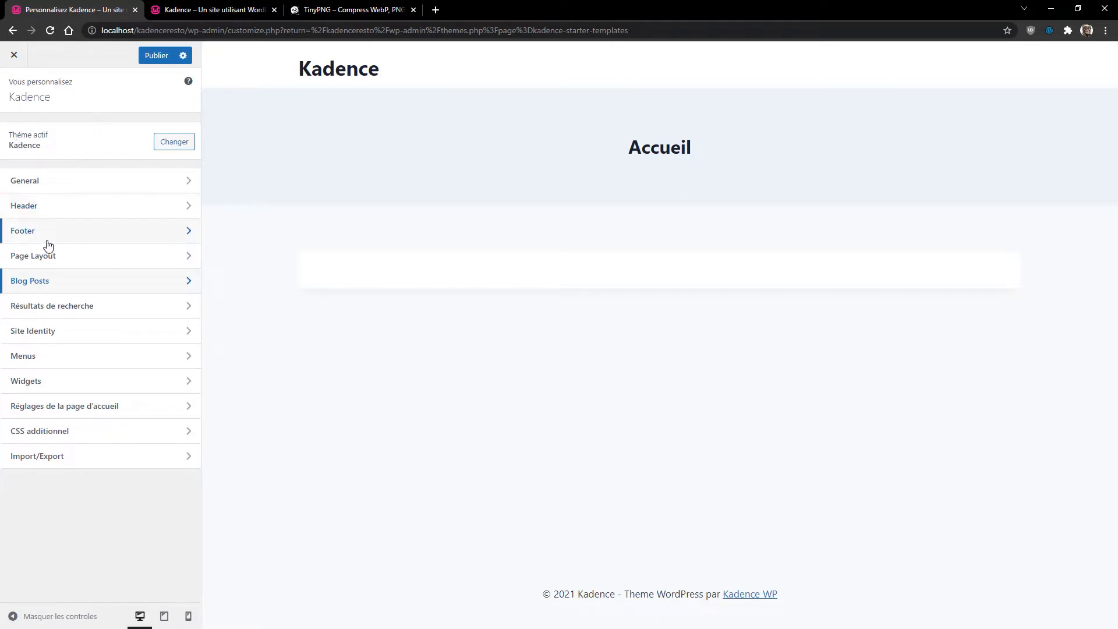
Check the general Scroll To Top settings, publish the customizer changes and close the customizer.
{"action": "left_click", "coordinate": [50, 185]}
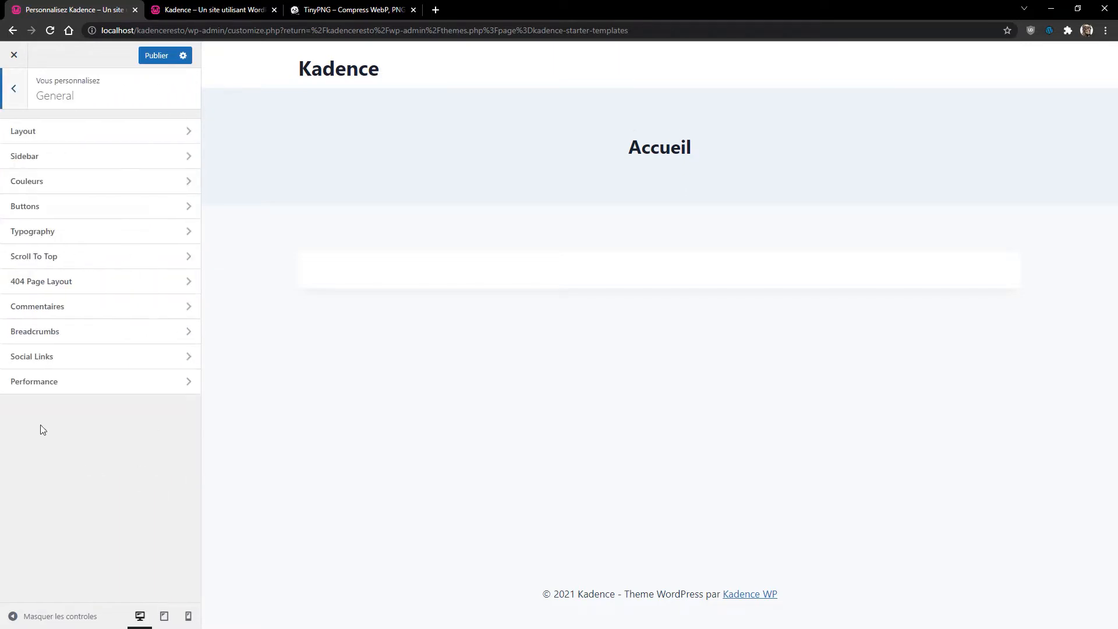
{"action": "left_click", "coordinate": [57, 259]}
{"action": "left_click", "coordinate": [166, 55]}
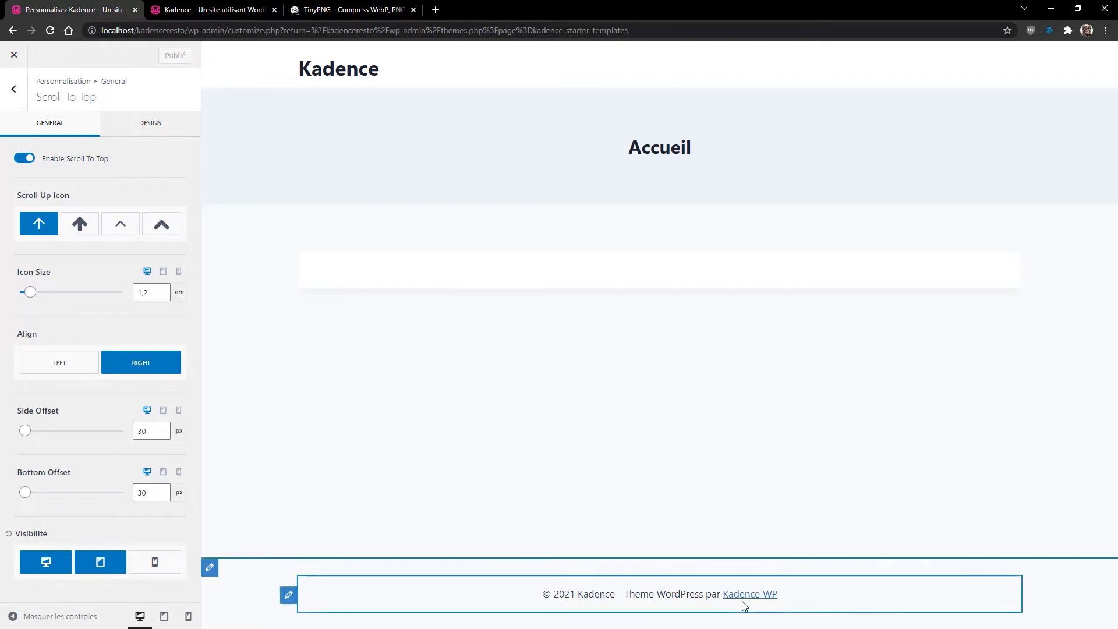
{"action": "left_click", "coordinate": [13, 58]}
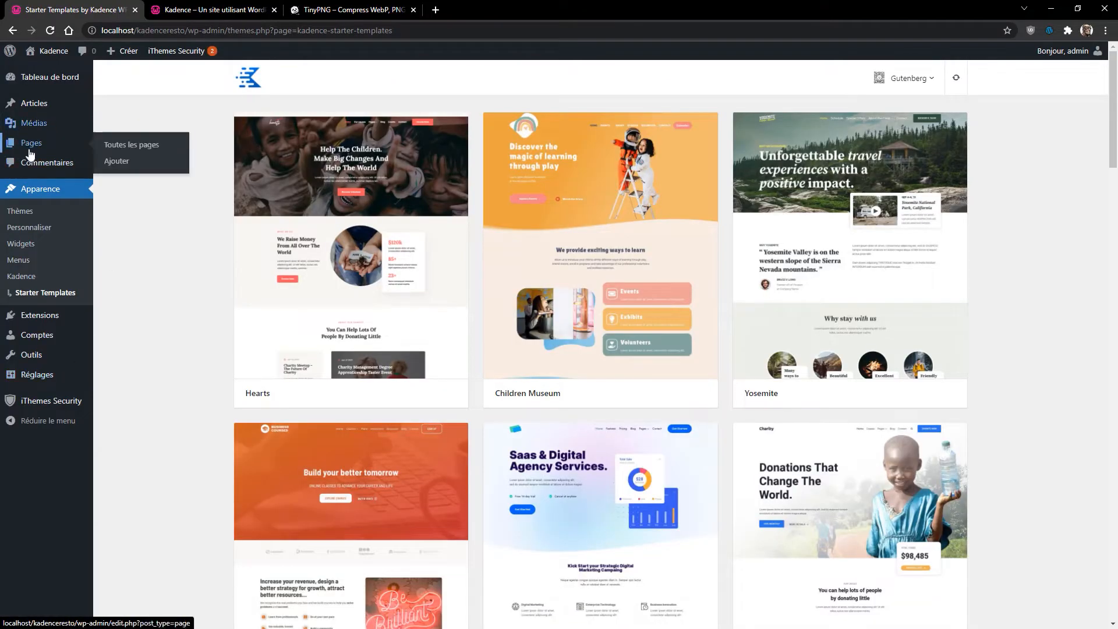
Open the Accueil page for editing and enable its Transparent Header in the Kadence page settings.
{"action": "left_click", "coordinate": [31, 153]}
{"action": "left_click", "coordinate": [149, 170]}
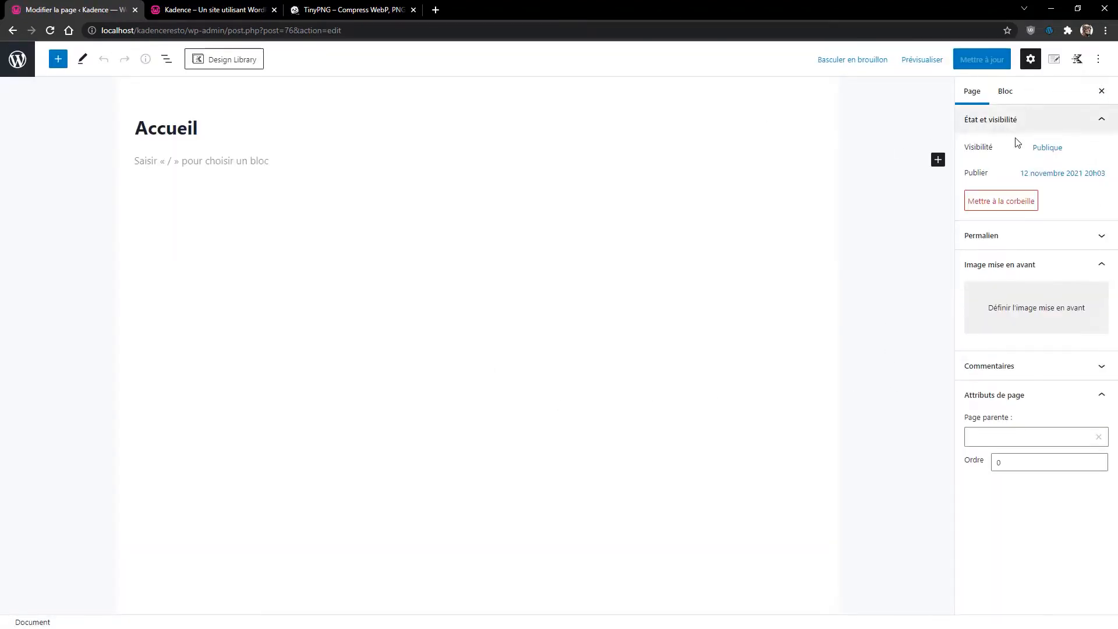
{"action": "left_click", "coordinate": [1053, 61]}
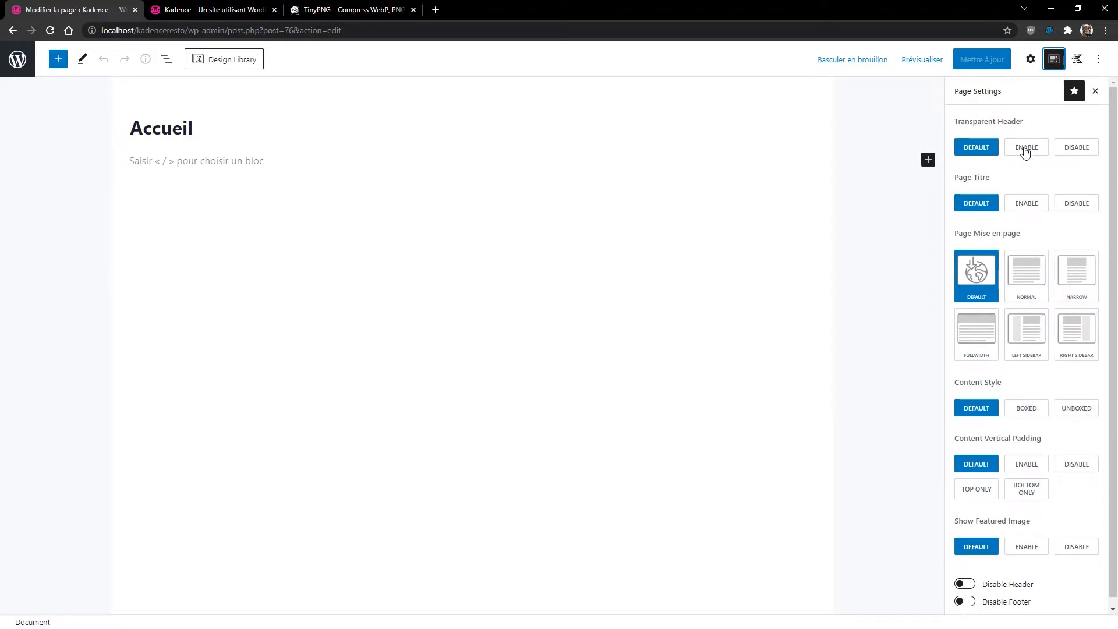
{"action": "left_click", "coordinate": [1025, 149]}
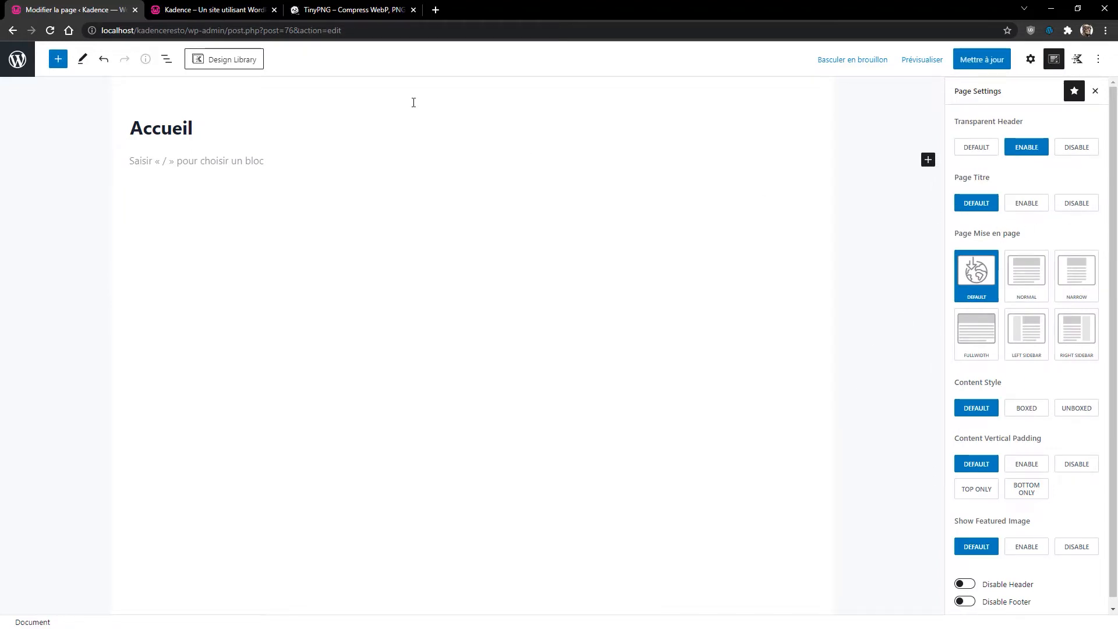
Reload the site's home page to check its header and title area, and return to the page editor.
{"action": "left_click", "coordinate": [176, 10]}
{"action": "left_click", "coordinate": [50, 31]}
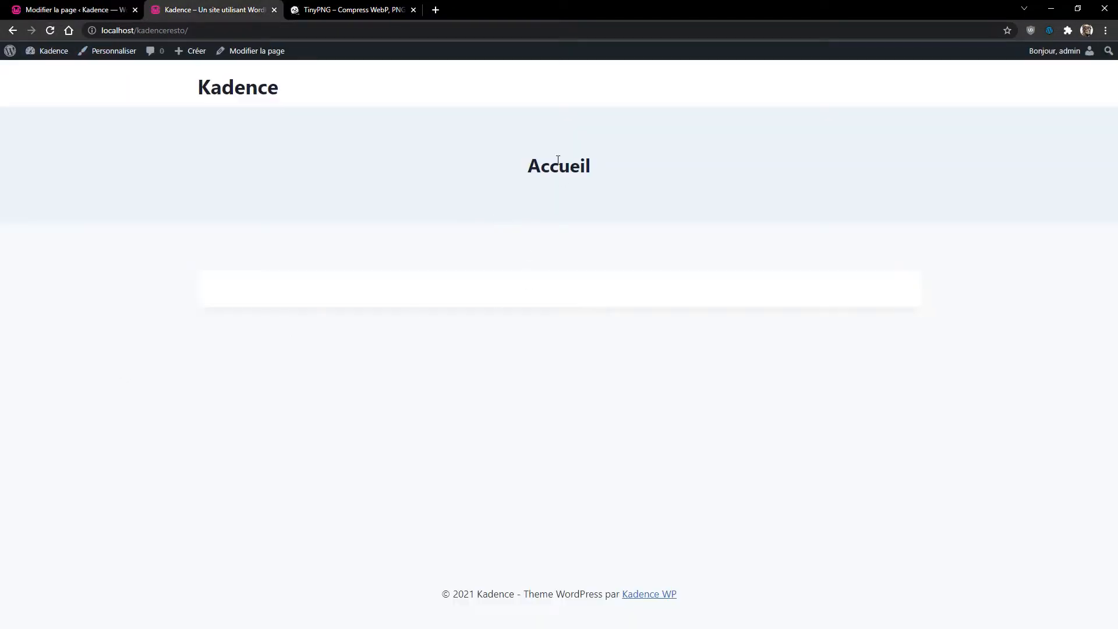
{"action": "left_click", "coordinate": [31, 13]}
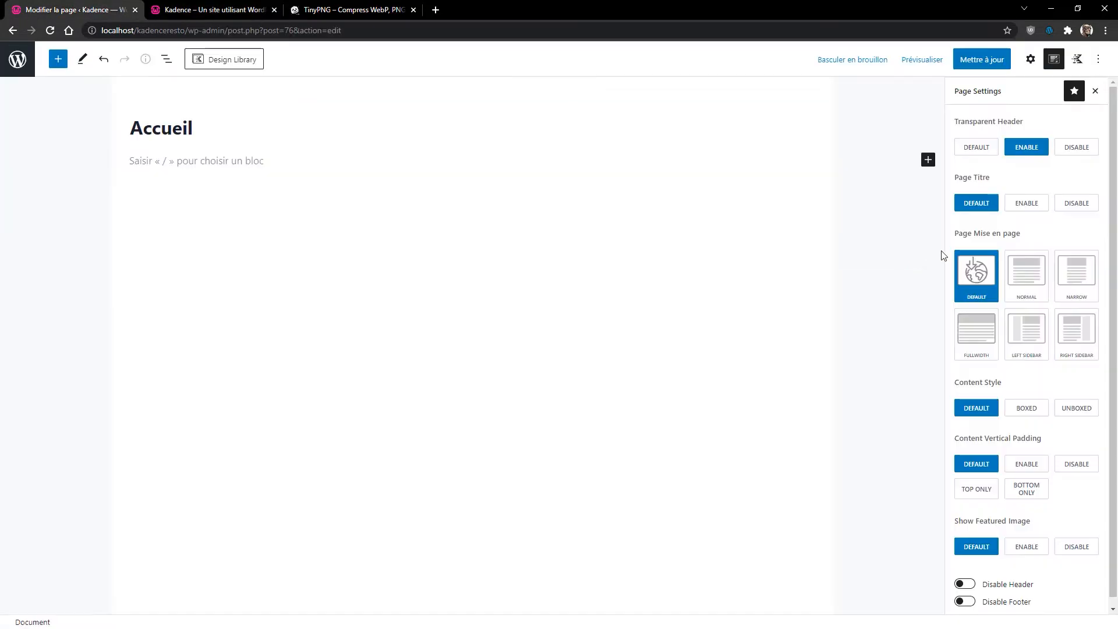
Disable the Accueil page's title and give the page a Fullwidth layout with Unboxed content style.
{"action": "left_click", "coordinate": [1073, 204]}
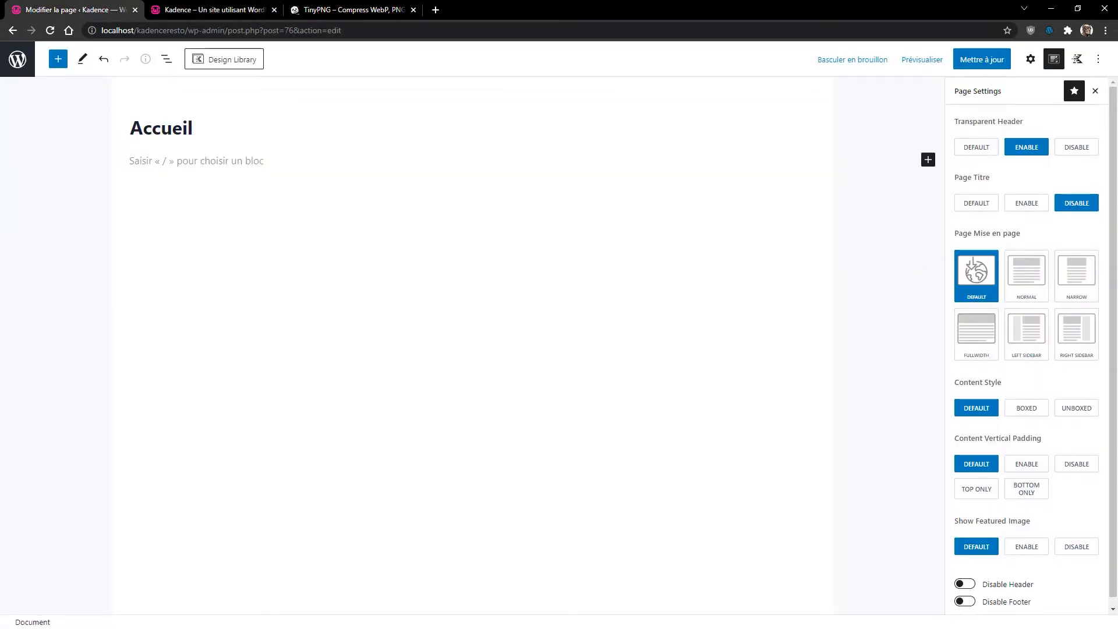
{"action": "left_click", "coordinate": [978, 340]}
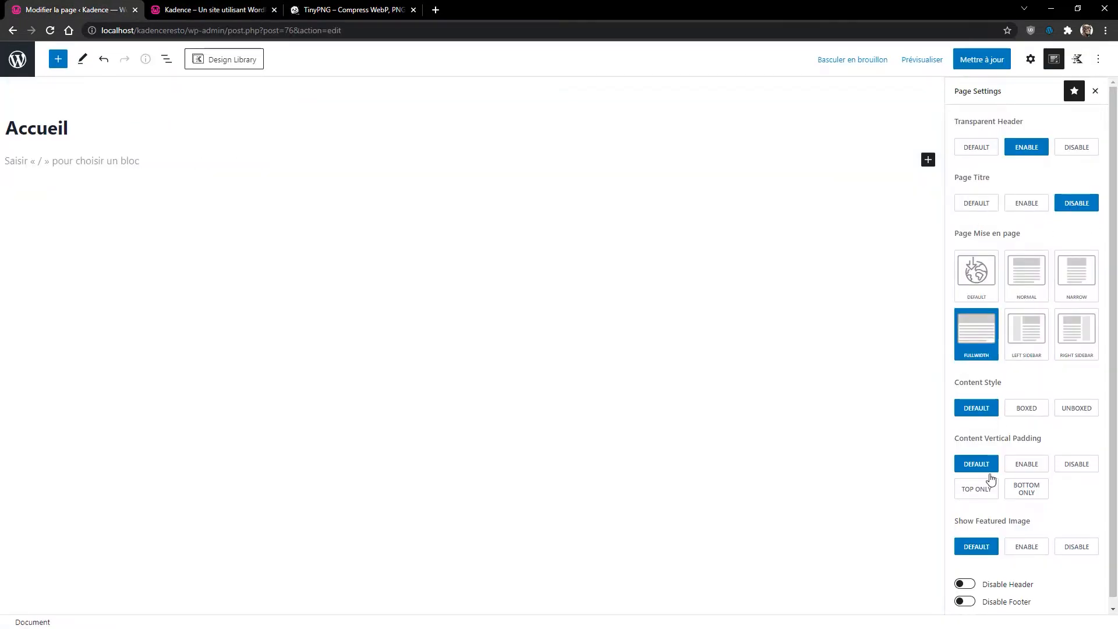
{"action": "left_click", "coordinate": [1074, 419]}
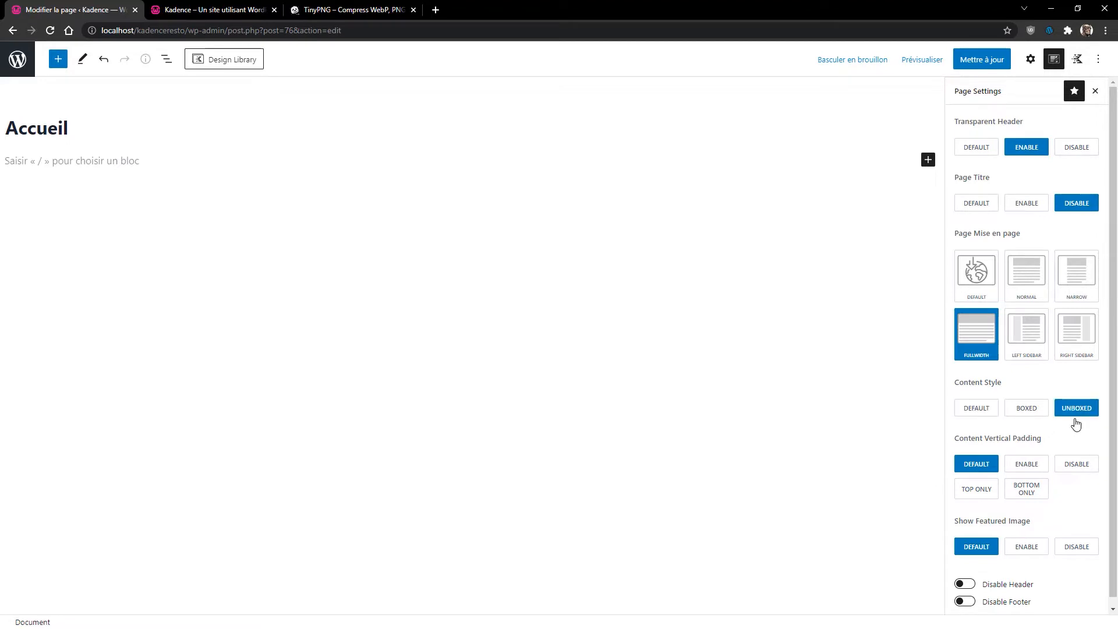
Disable the Accueil page's content vertical padding and featured image, and update the page.
{"action": "left_click", "coordinate": [1082, 466]}
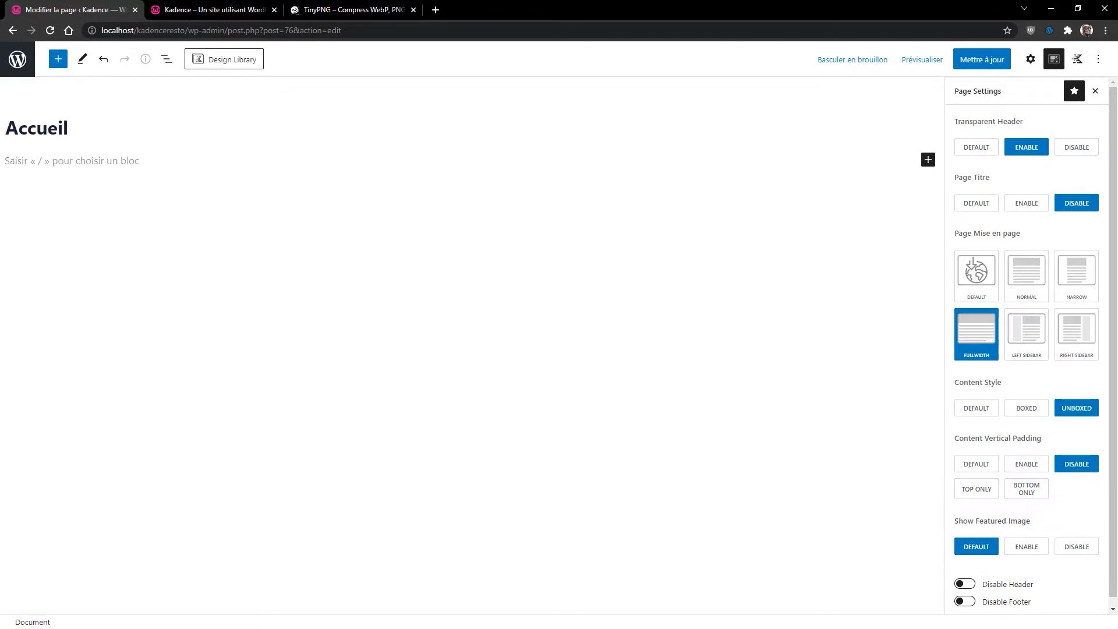
{"action": "left_click", "coordinate": [1078, 551]}
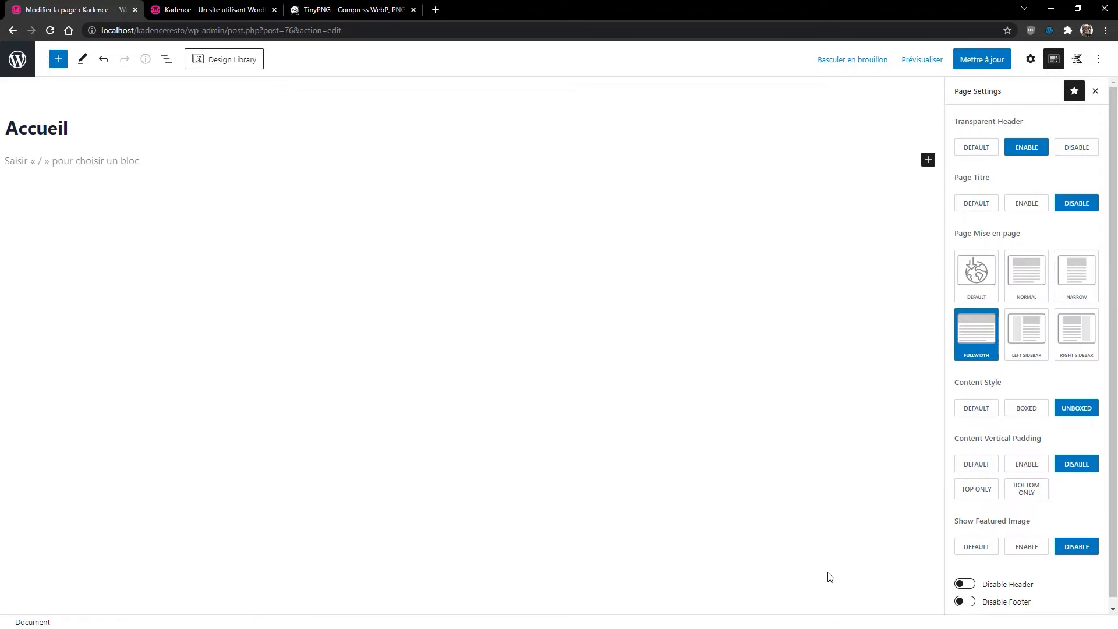
{"action": "scroll", "coordinate": [1025, 576], "scroll_direction": "down", "scroll_amount": 1}
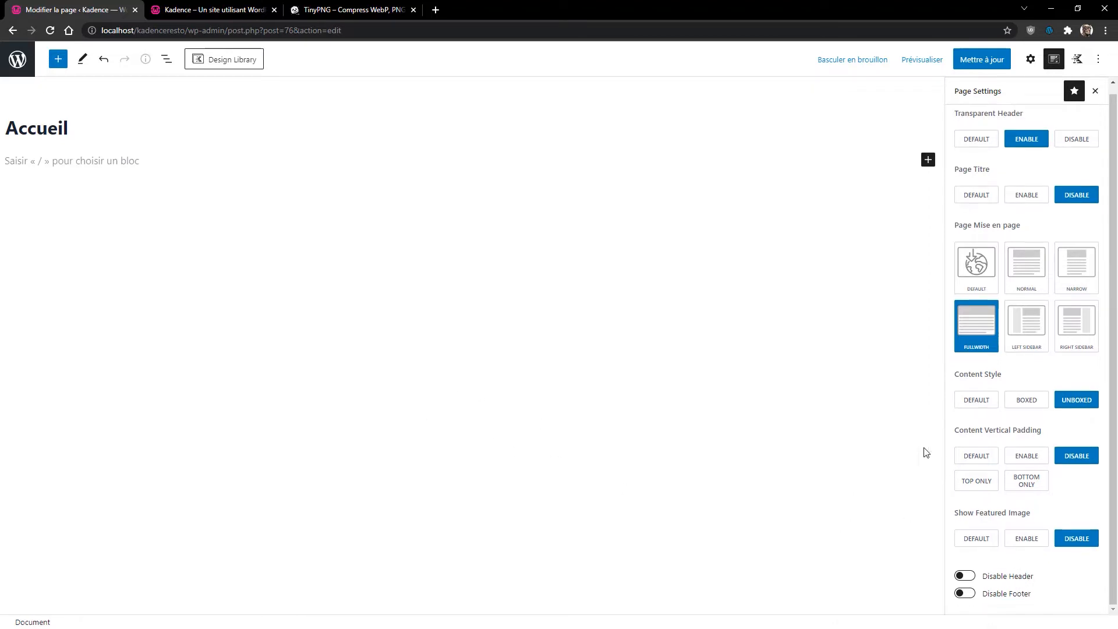
{"action": "left_click", "coordinate": [990, 58]}
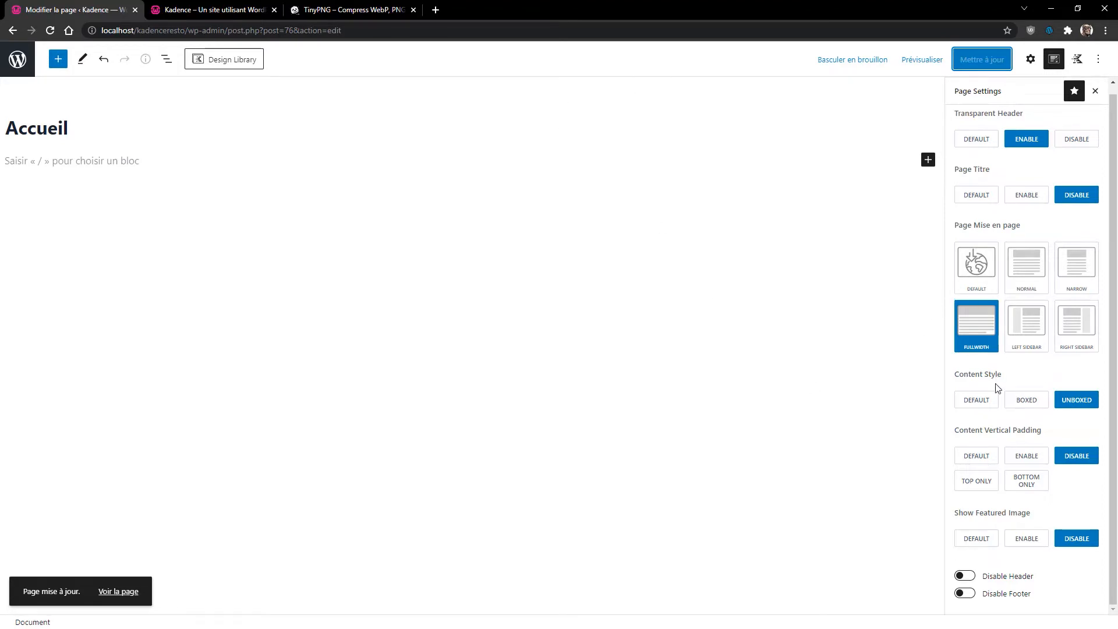
{"action": "scroll", "coordinate": [1019, 312], "scroll_direction": "up", "scroll_amount": 1}
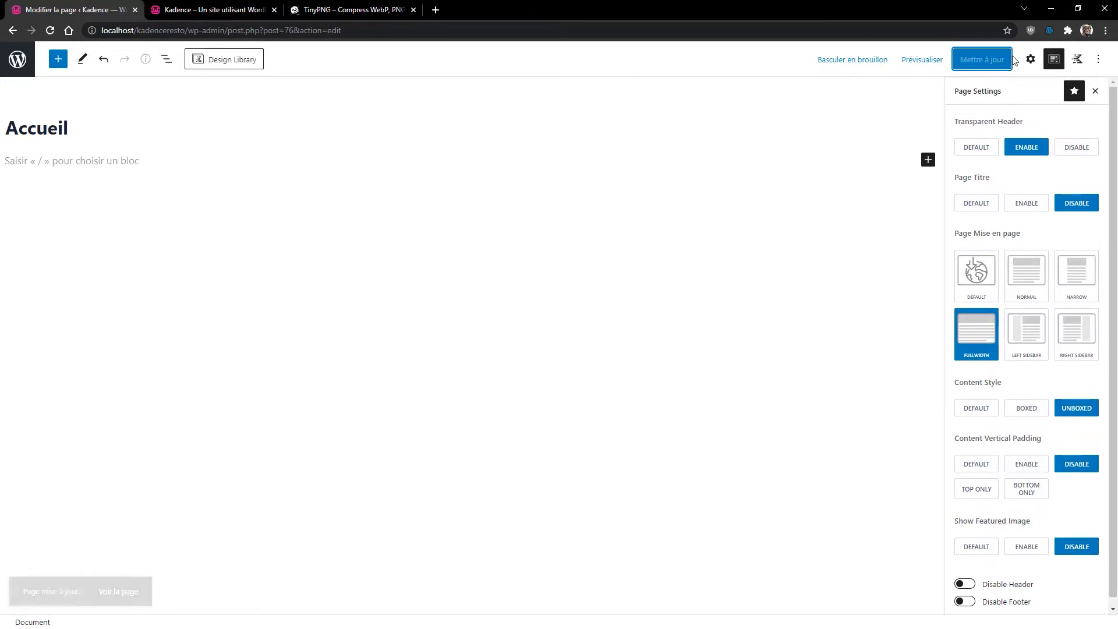
Insert a Row Layout block from the Kadence blocks into the page and give it a single-column layout.
{"action": "left_click", "coordinate": [1030, 59]}
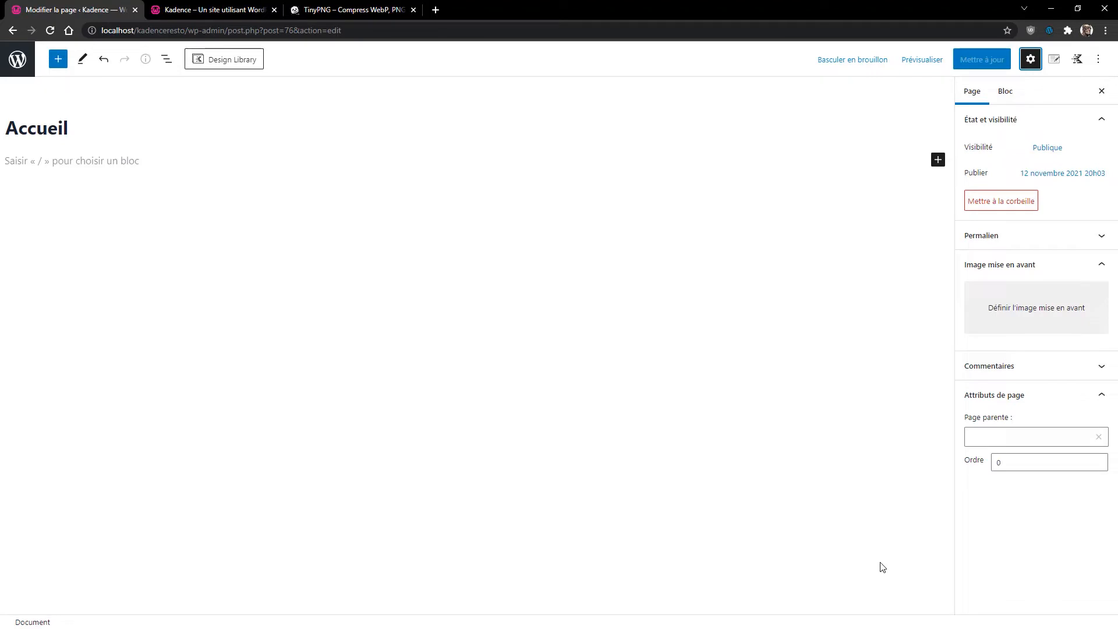
{"action": "left_click", "coordinate": [937, 159]}
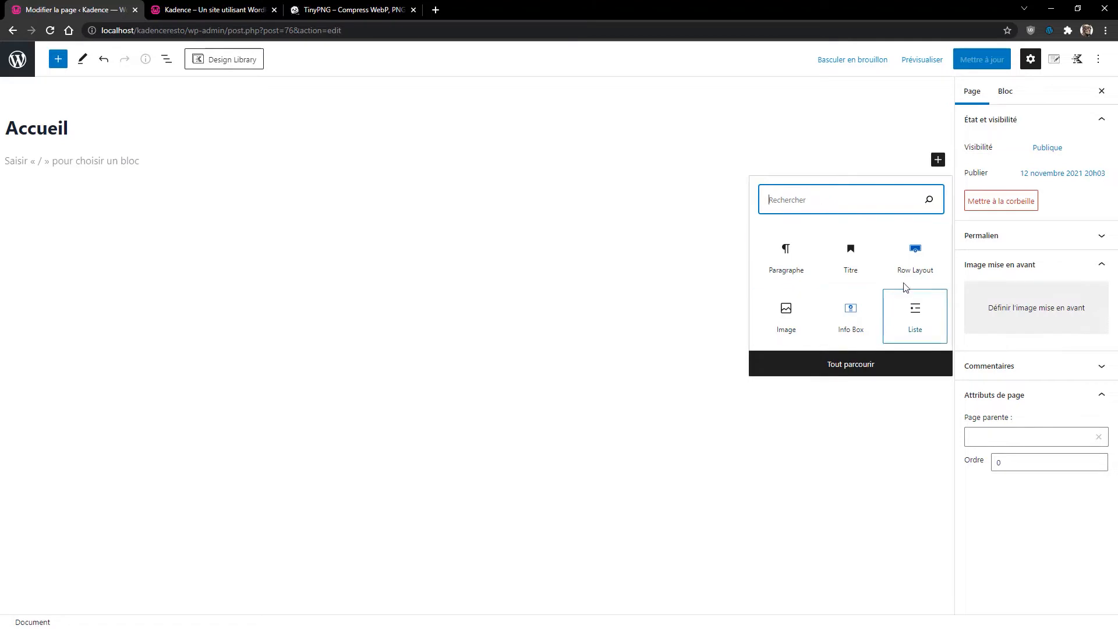
{"action": "left_click", "coordinate": [850, 365]}
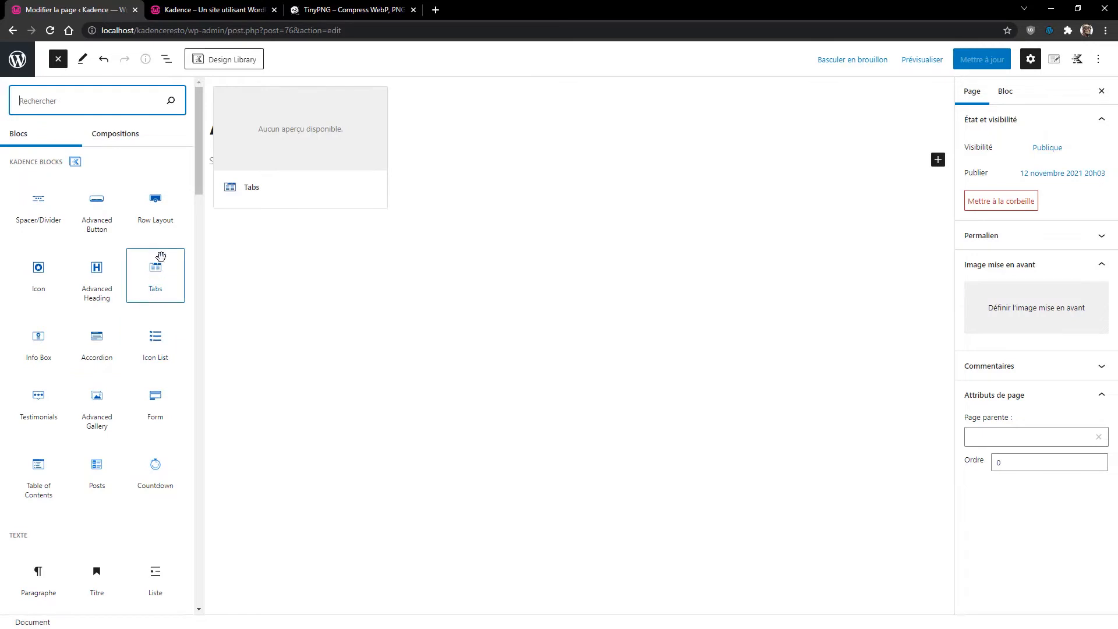
{"action": "left_click", "coordinate": [164, 199]}
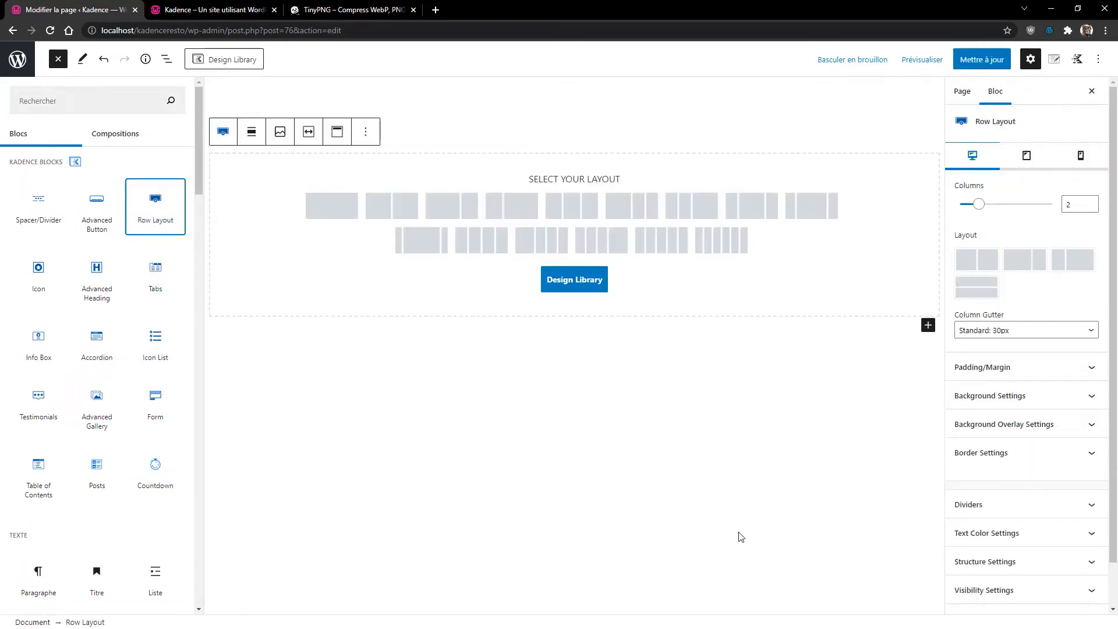
{"action": "left_click", "coordinate": [332, 204]}
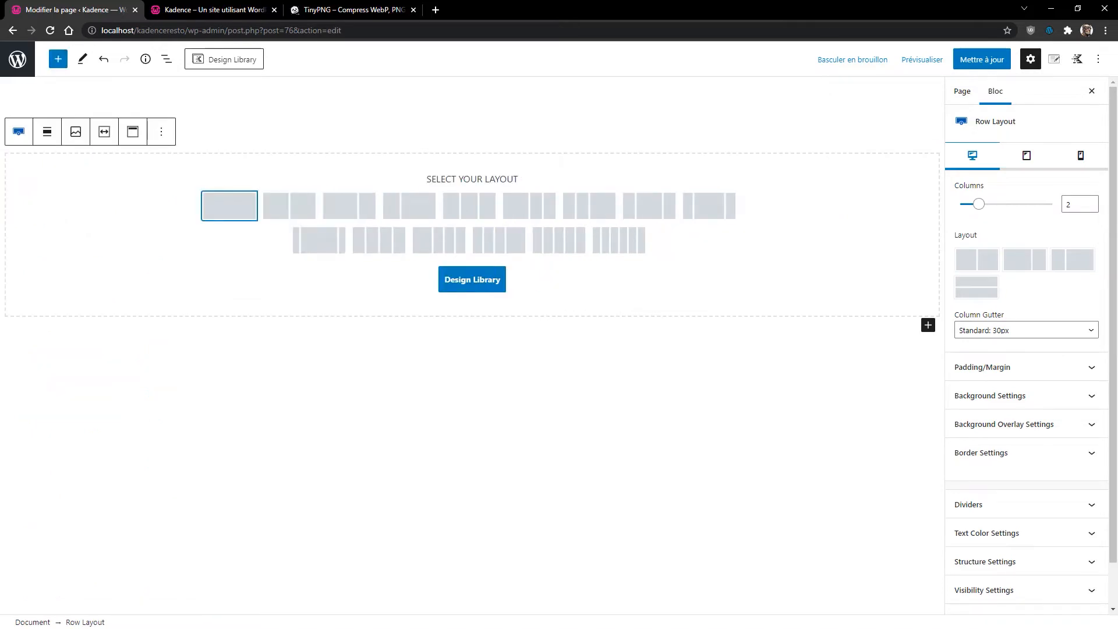
{"action": "left_click", "coordinate": [228, 205]}
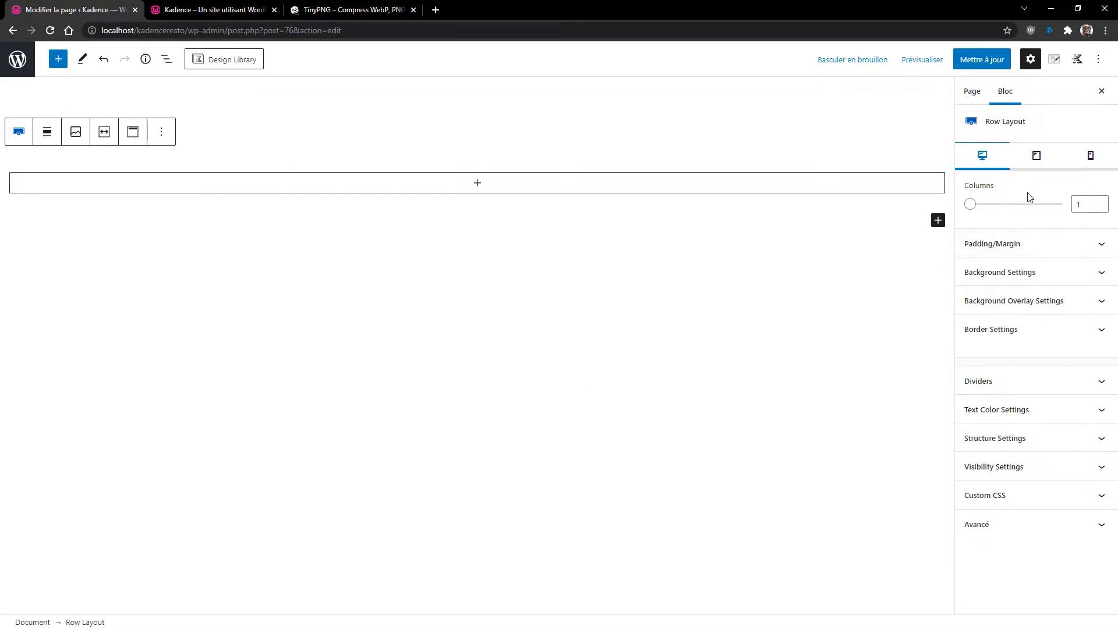
Clear the top and bottom padding values of the Row Layout block.
{"action": "left_click", "coordinate": [1018, 245]}
{"action": "double_click", "coordinate": [966, 289]}
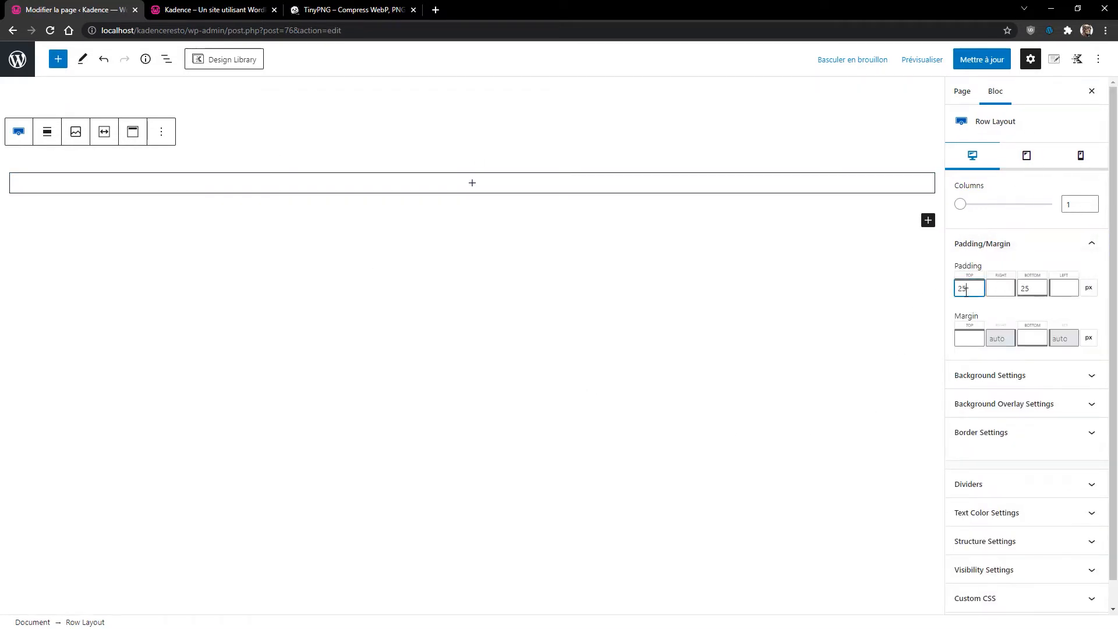
{"action": "key", "text": "BackSpace"}
{"action": "key", "text": "Tab"}
{"action": "key", "text": "Tab"}
{"action": "key", "text": "BackSpace"}
Set restaurant.webp from the media library as the row's background image.
{"action": "left_click", "coordinate": [1001, 374]}
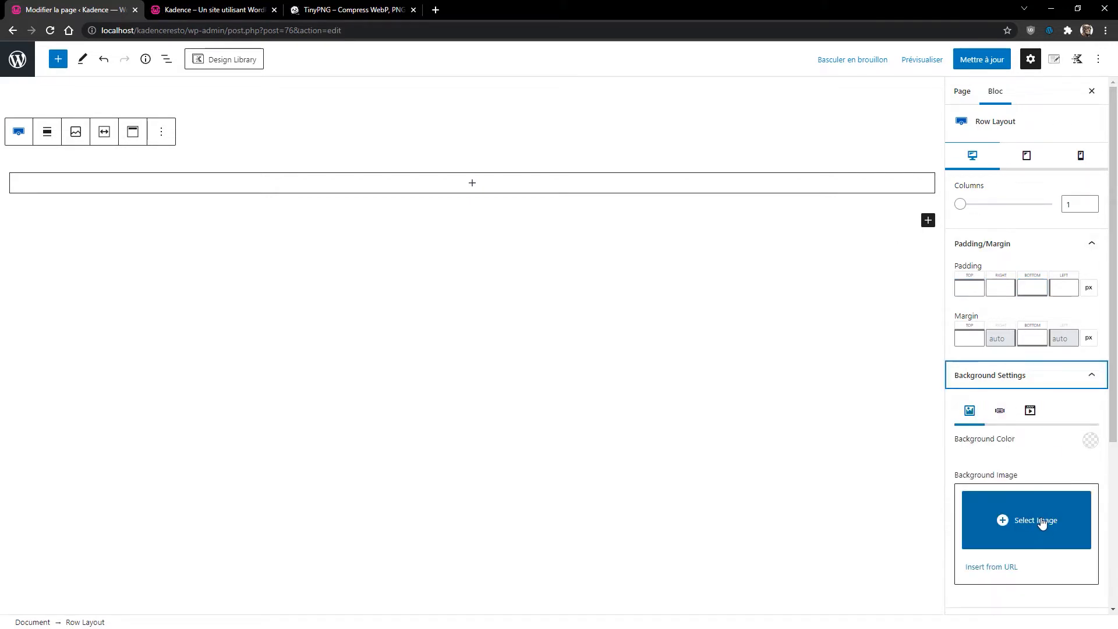
{"action": "left_click", "coordinate": [1042, 524]}
{"action": "left_click", "coordinate": [173, 201]}
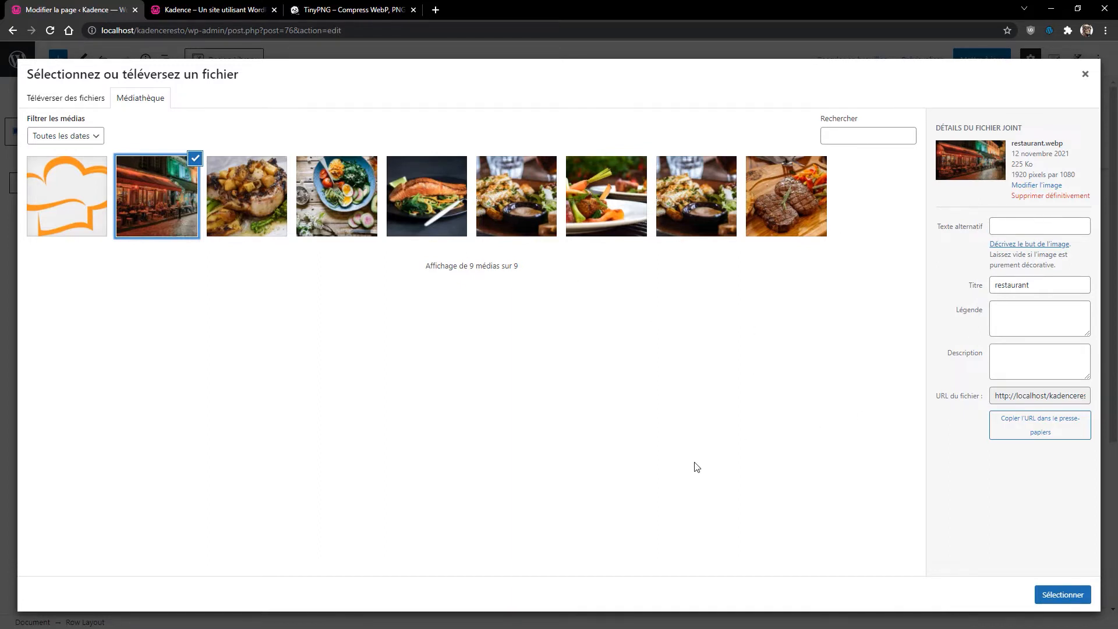
{"action": "left_click", "coordinate": [1050, 590]}
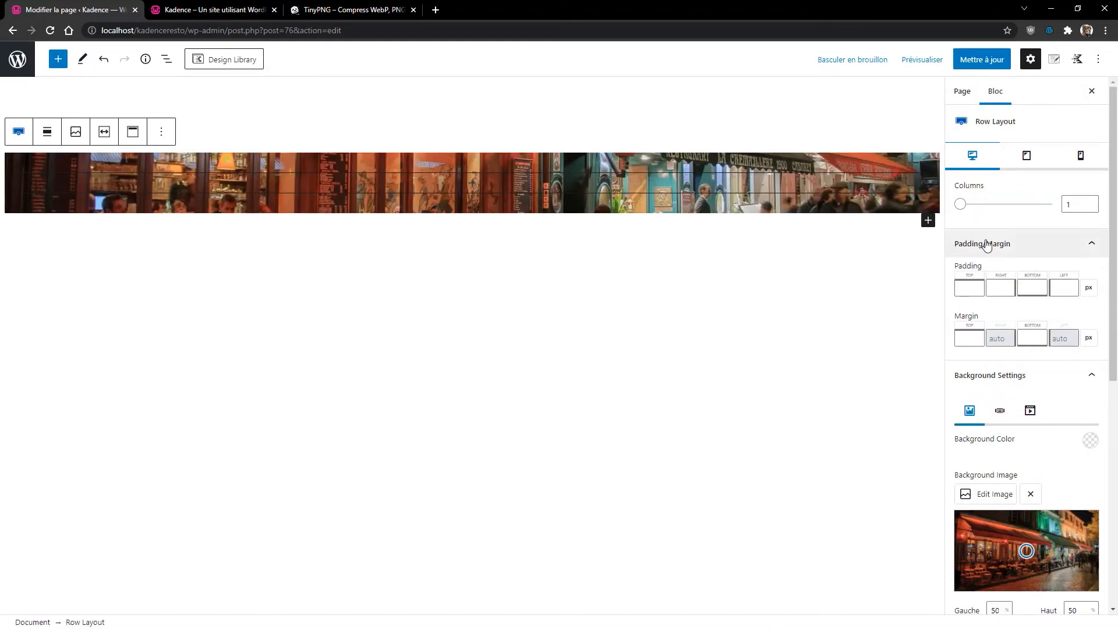
Set the row's minimum height to 1080 px in its structure settings and update the page.
{"action": "scroll", "coordinate": [1023, 223], "scroll_direction": "down", "scroll_amount": 2}
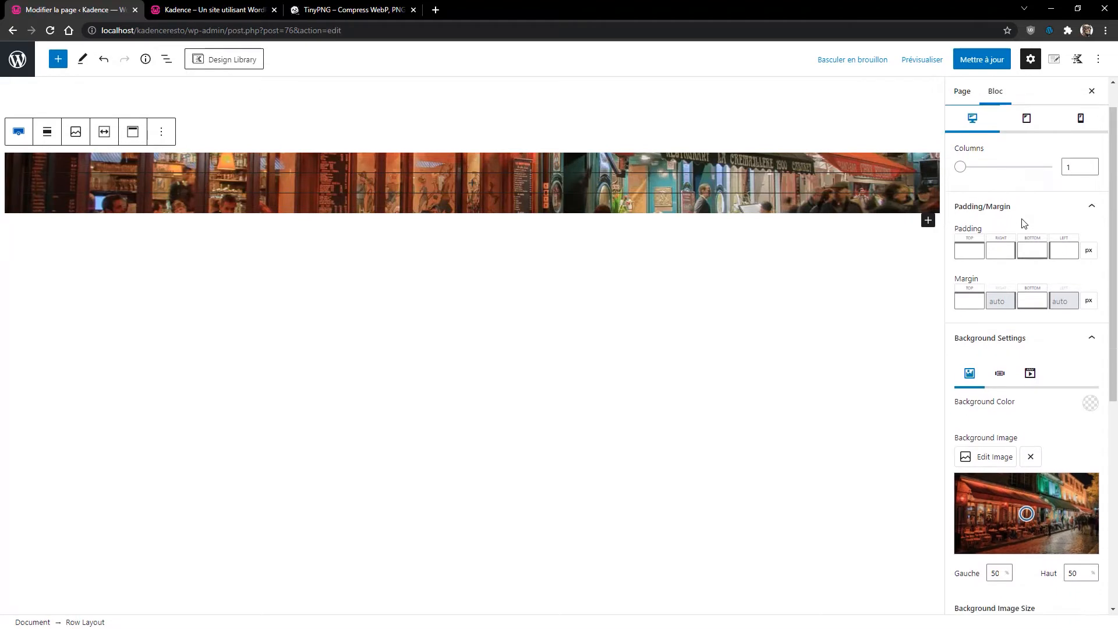
{"action": "scroll", "coordinate": [1021, 222], "scroll_direction": "down", "scroll_amount": 5}
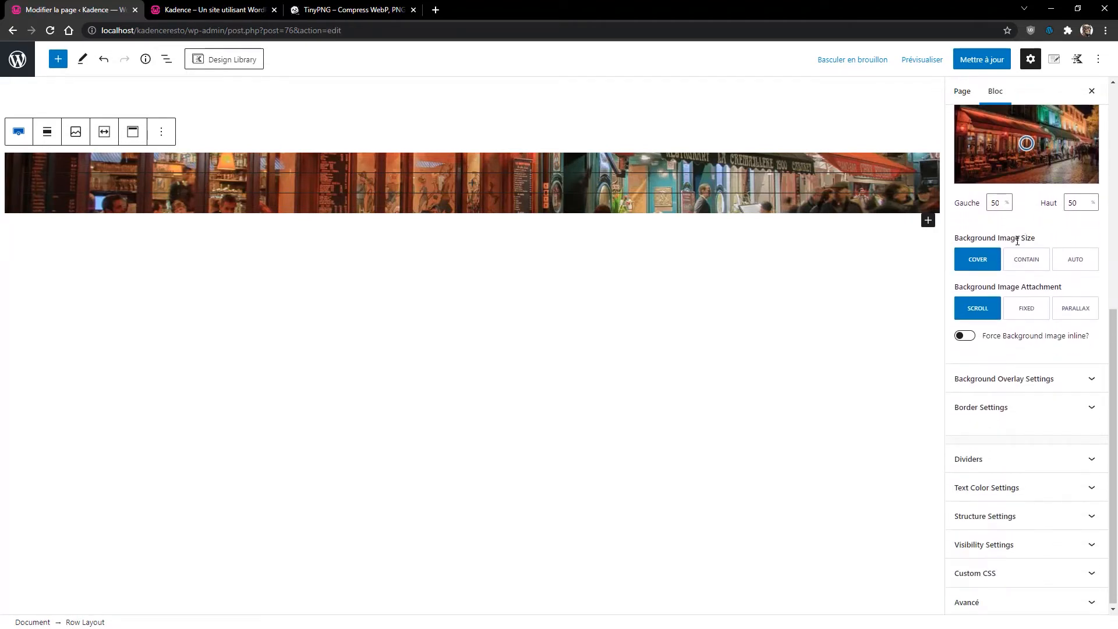
{"action": "scroll", "coordinate": [999, 364], "scroll_direction": "up", "scroll_amount": 1}
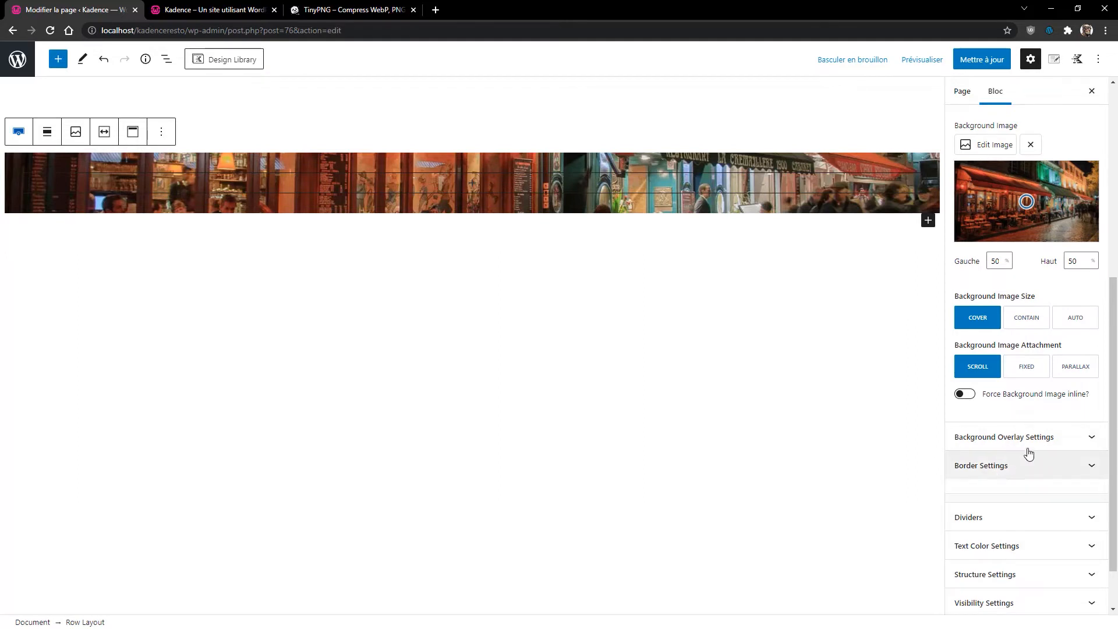
{"action": "scroll", "coordinate": [1028, 447], "scroll_direction": "down", "scroll_amount": 1}
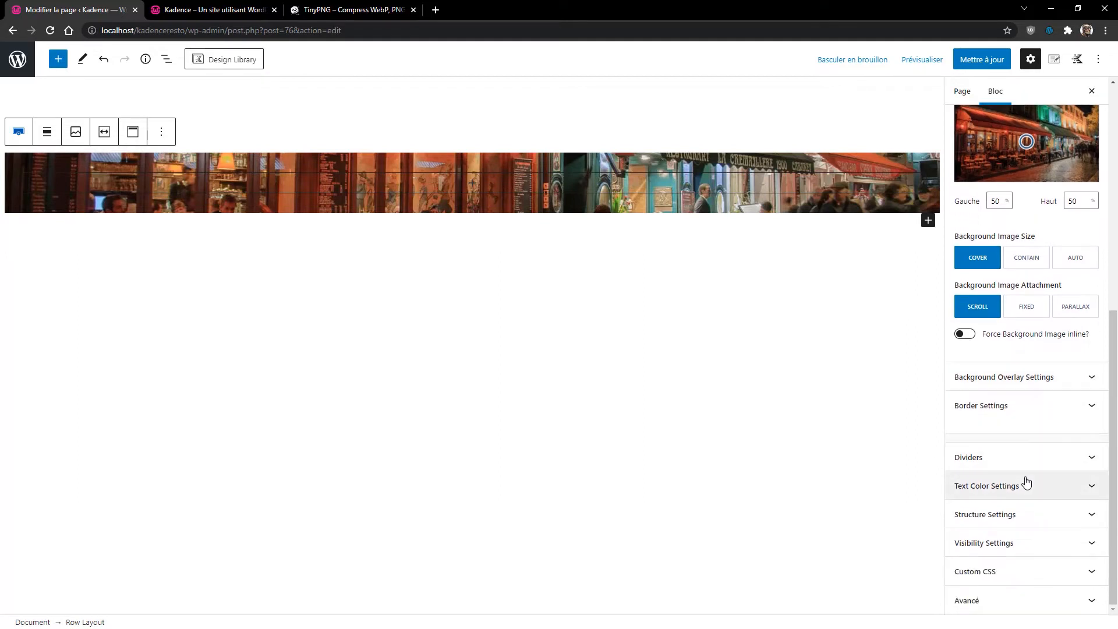
{"action": "left_click", "coordinate": [1006, 515]}
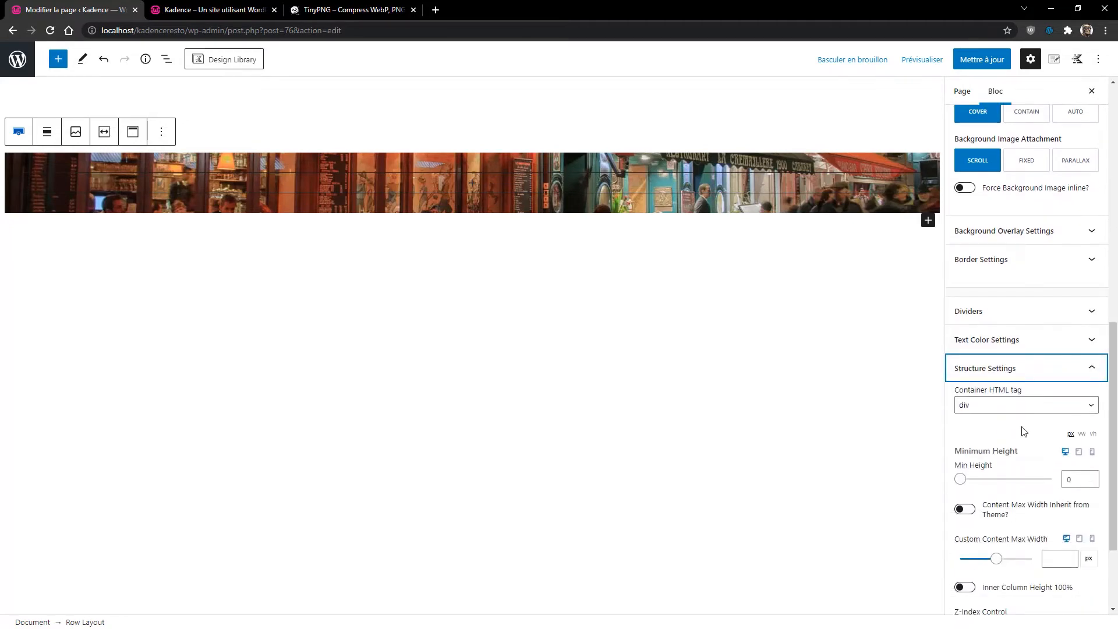
{"action": "scroll", "coordinate": [1024, 430], "scroll_direction": "down", "scroll_amount": 2}
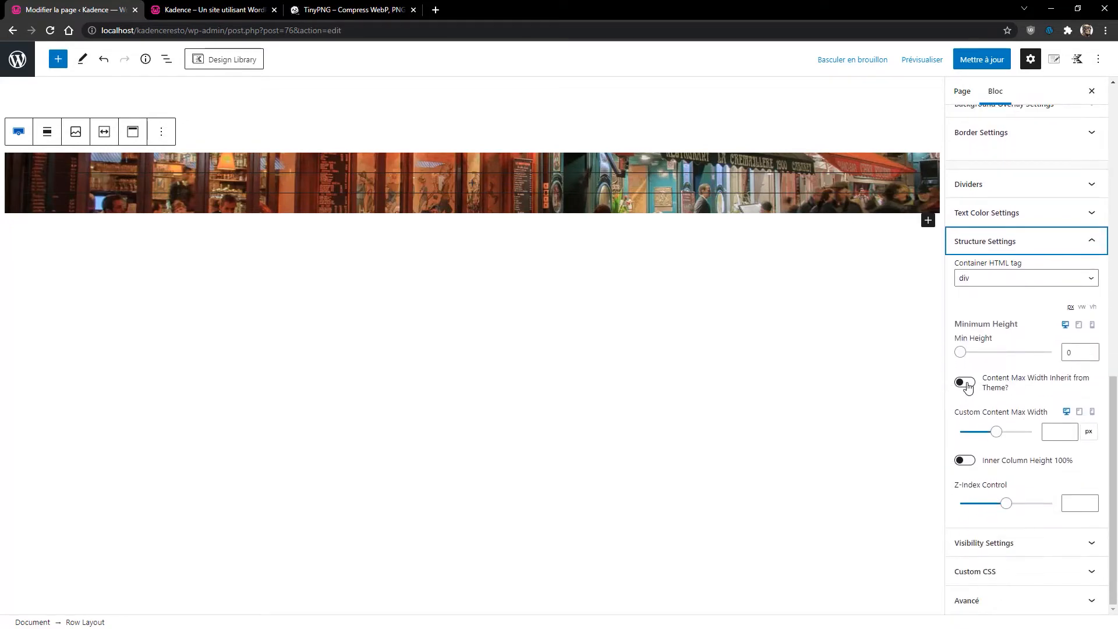
{"action": "left_click", "coordinate": [965, 383]}
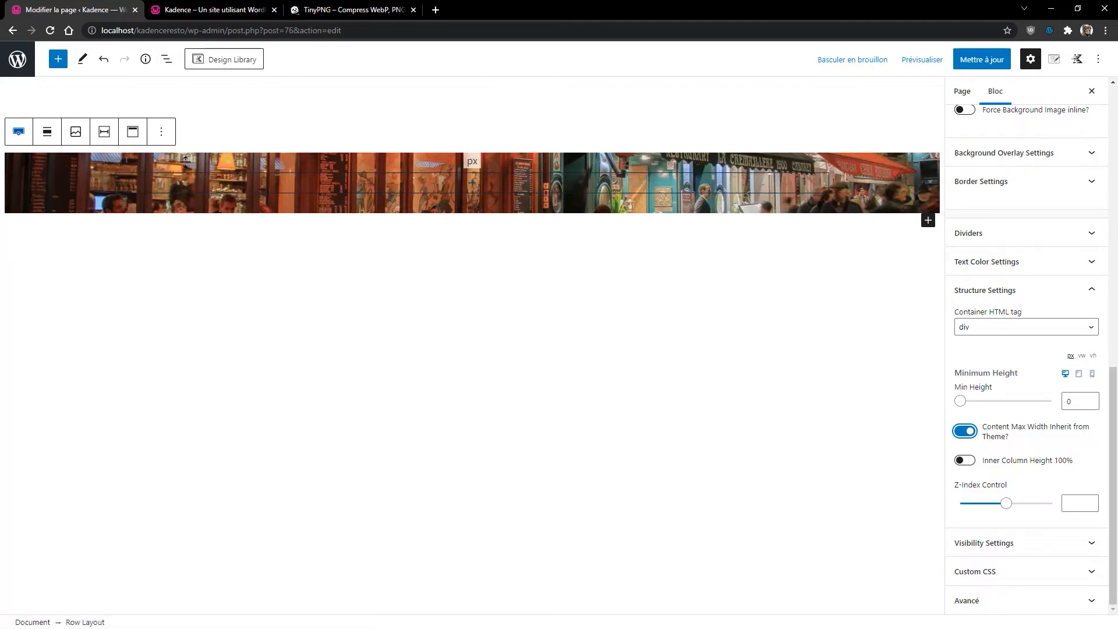
{"action": "left_click", "coordinate": [964, 432]}
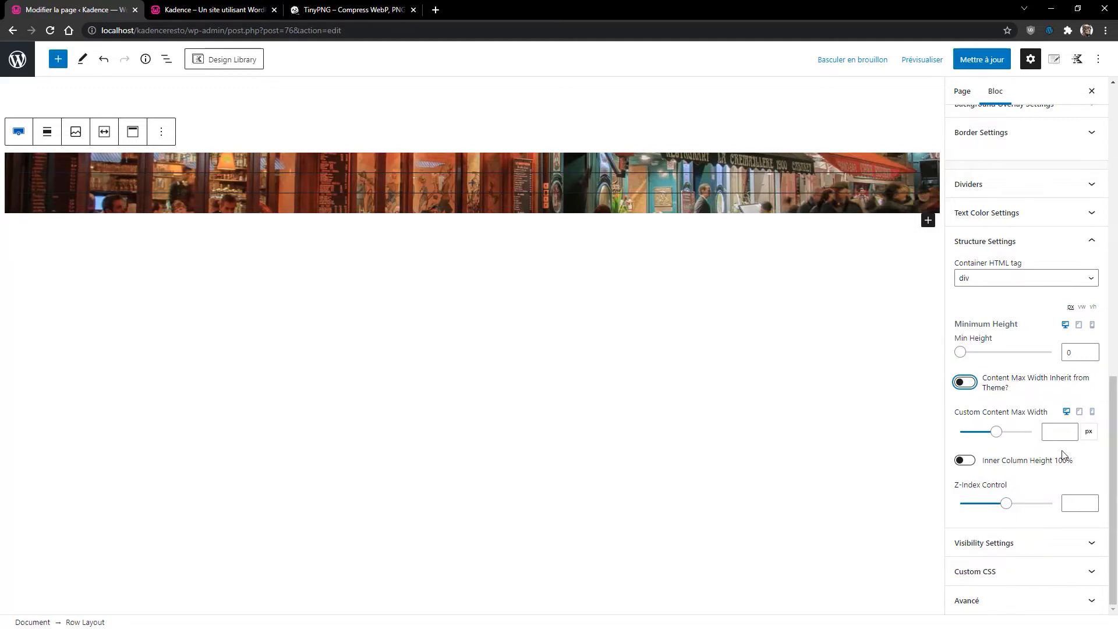
{"action": "left_click", "coordinate": [1073, 352]}
{"action": "type", "text": "1080"}
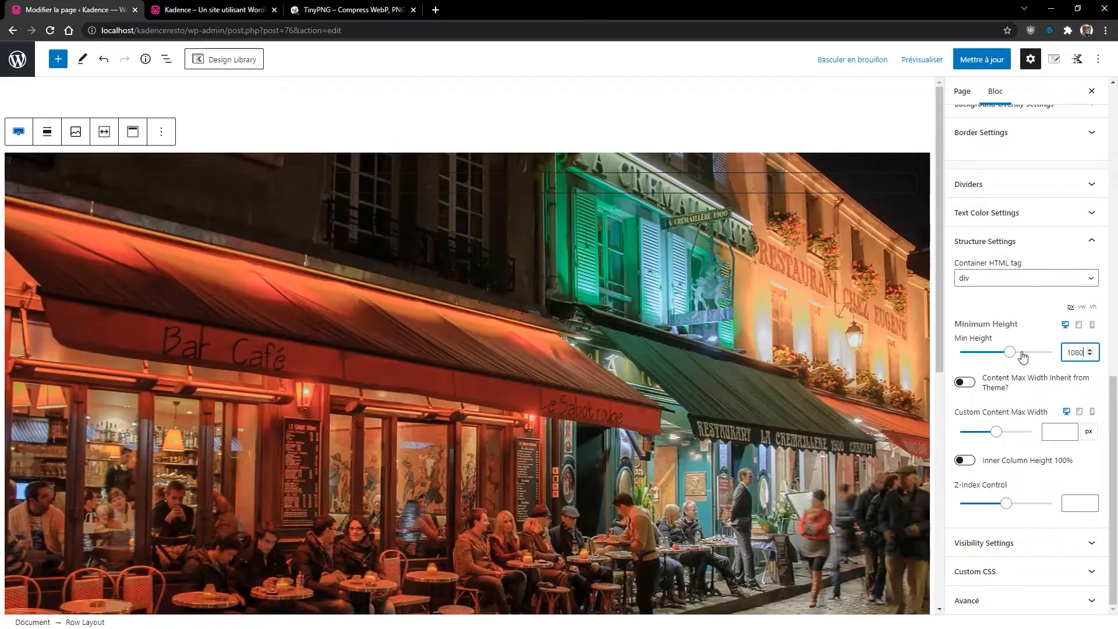
{"action": "scroll", "coordinate": [519, 386], "scroll_direction": "down", "scroll_amount": 3}
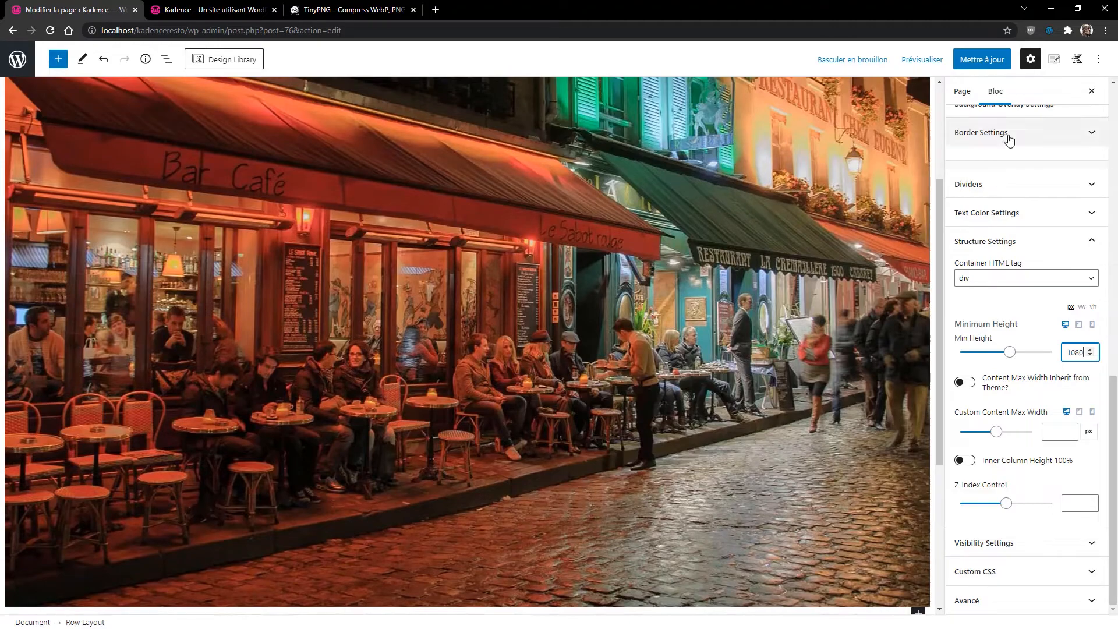
{"action": "left_click", "coordinate": [982, 59]}
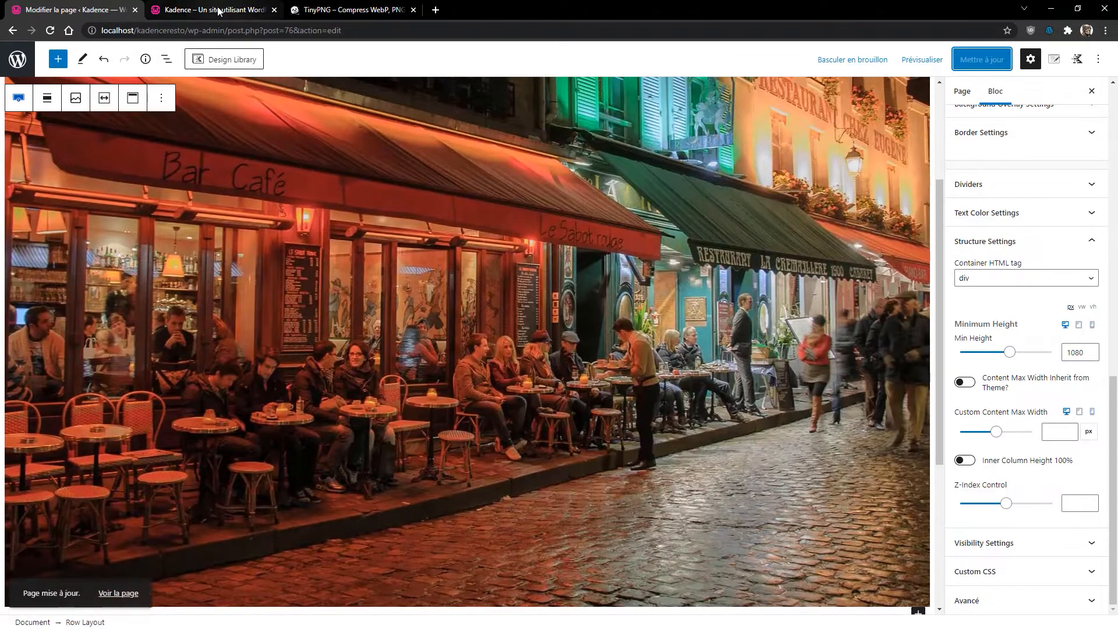
Reload the site's home page to check the background image under the transparent header, and return to the page editor.
{"action": "left_click", "coordinate": [218, 10]}
{"action": "left_click", "coordinate": [50, 30]}
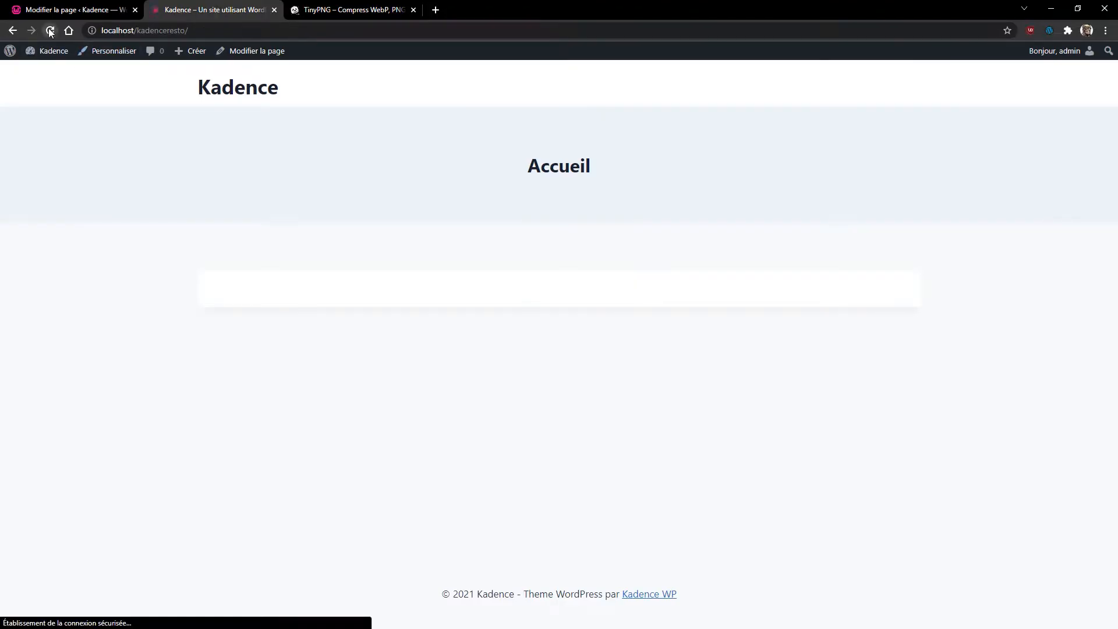
{"action": "scroll", "coordinate": [766, 499], "scroll_direction": "down", "scroll_amount": 3}
{"action": "scroll", "coordinate": [780, 449], "scroll_direction": "up", "scroll_amount": 3}
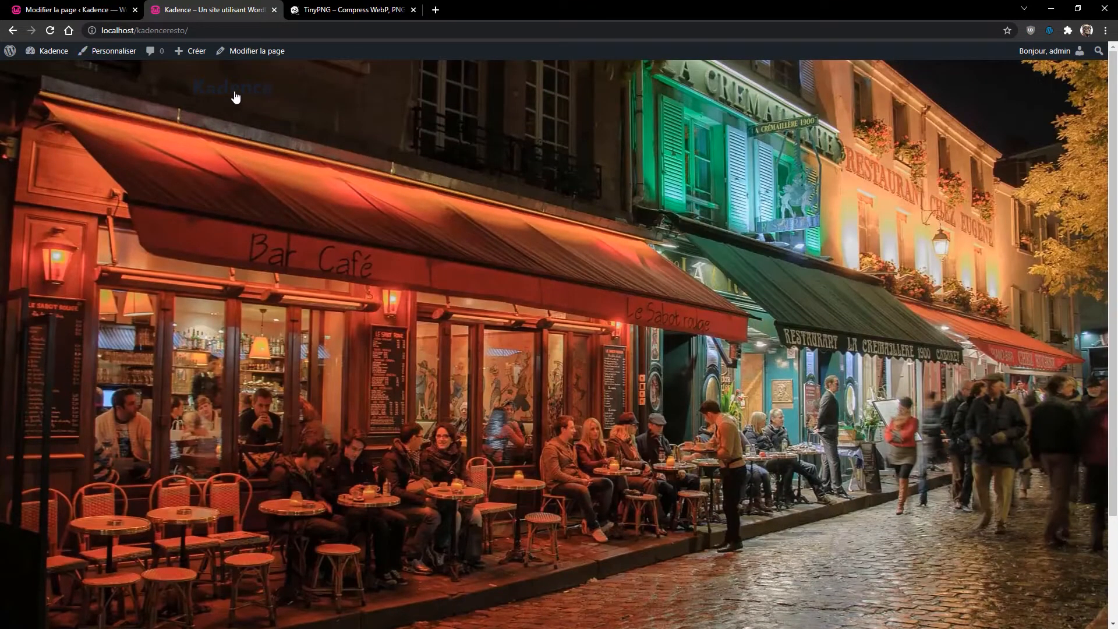
{"action": "left_click", "coordinate": [61, 13]}
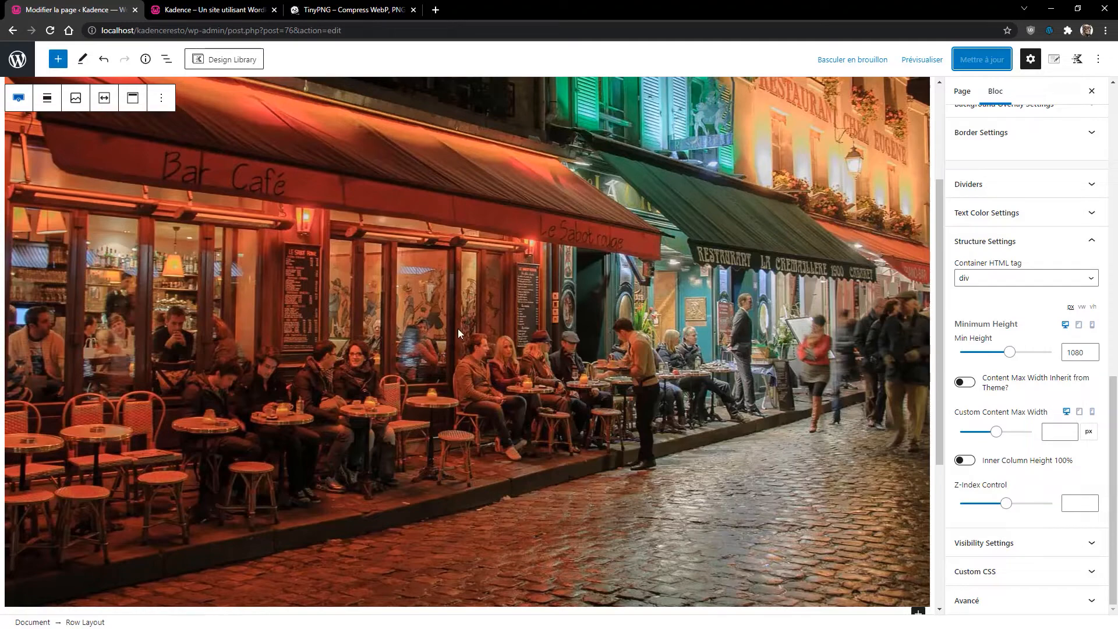
Add a Titre block inside the row's section with the text "Mon Resto" and select that text.
{"action": "left_click", "coordinate": [524, 313]}
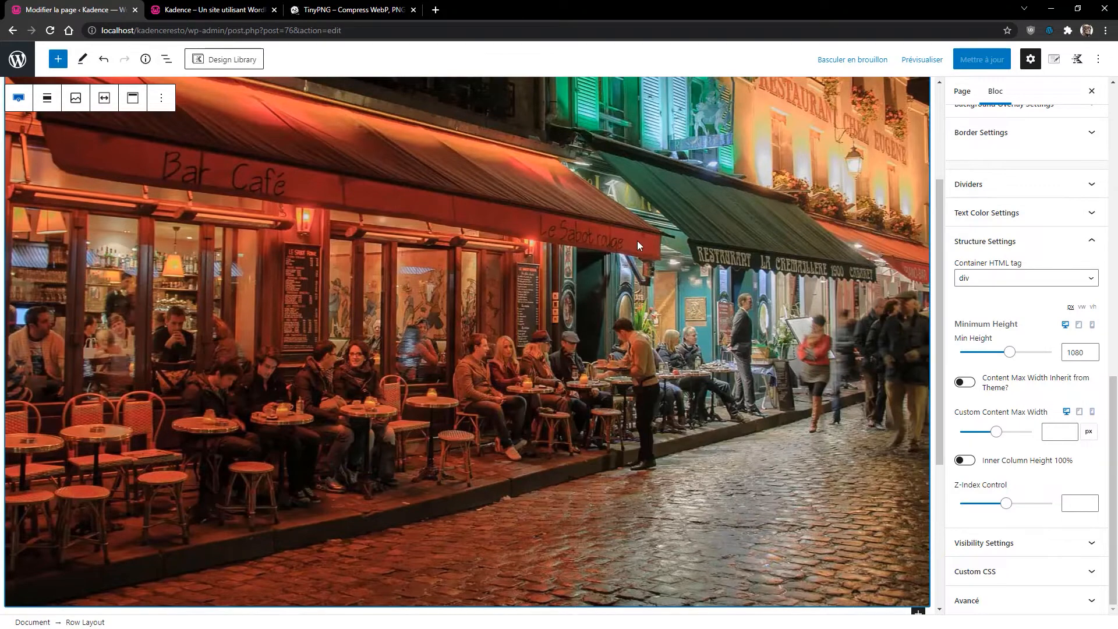
{"action": "scroll", "coordinate": [637, 251], "scroll_direction": "down", "scroll_amount": 4}
{"action": "scroll", "coordinate": [637, 268], "scroll_direction": "up", "scroll_amount": 5}
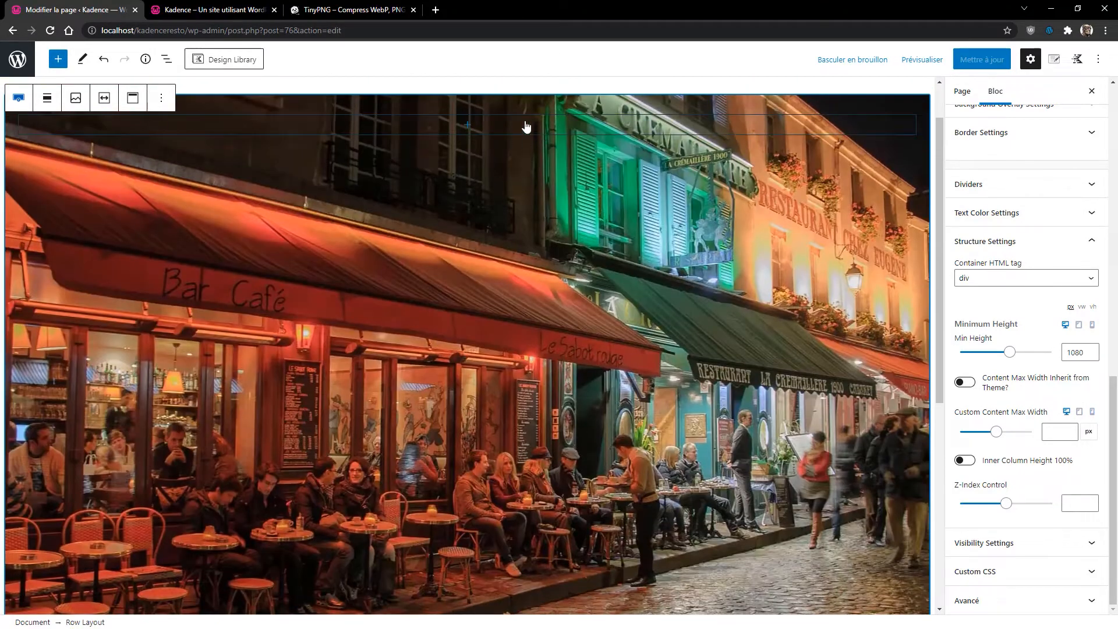
{"action": "left_click", "coordinate": [469, 130]}
{"action": "left_click", "coordinate": [471, 124]}
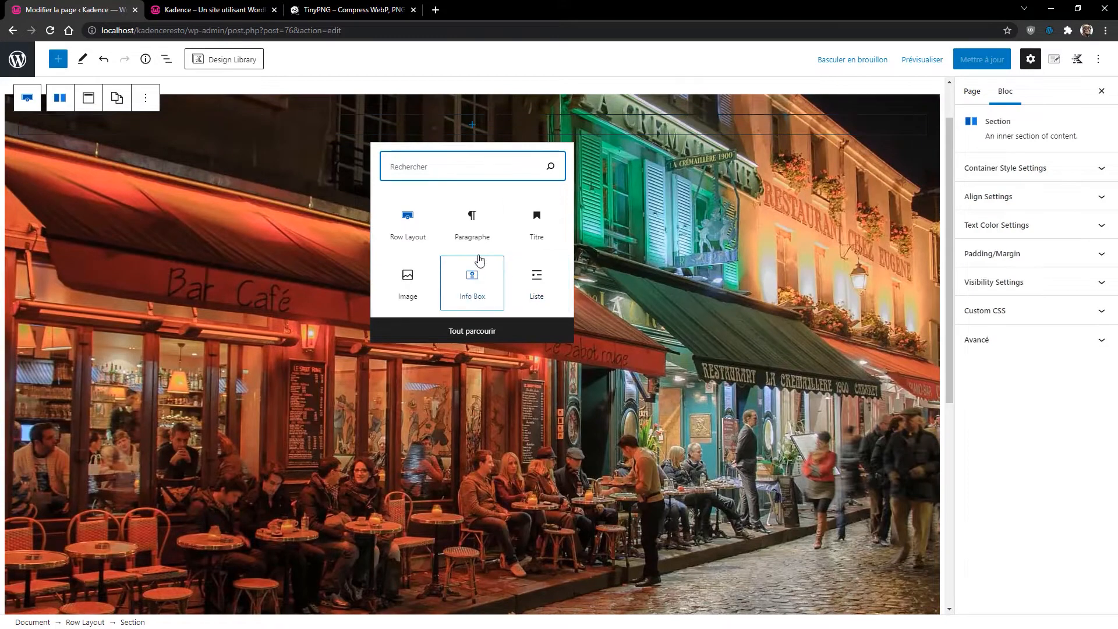
{"action": "left_click", "coordinate": [535, 226]}
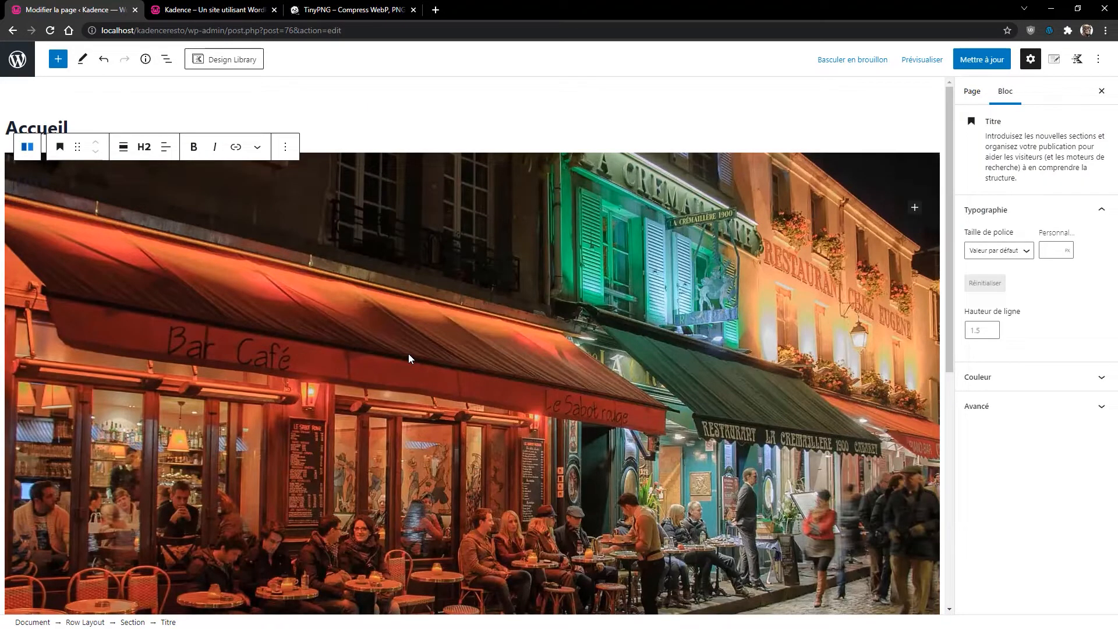
{"action": "type", "text": "T"}
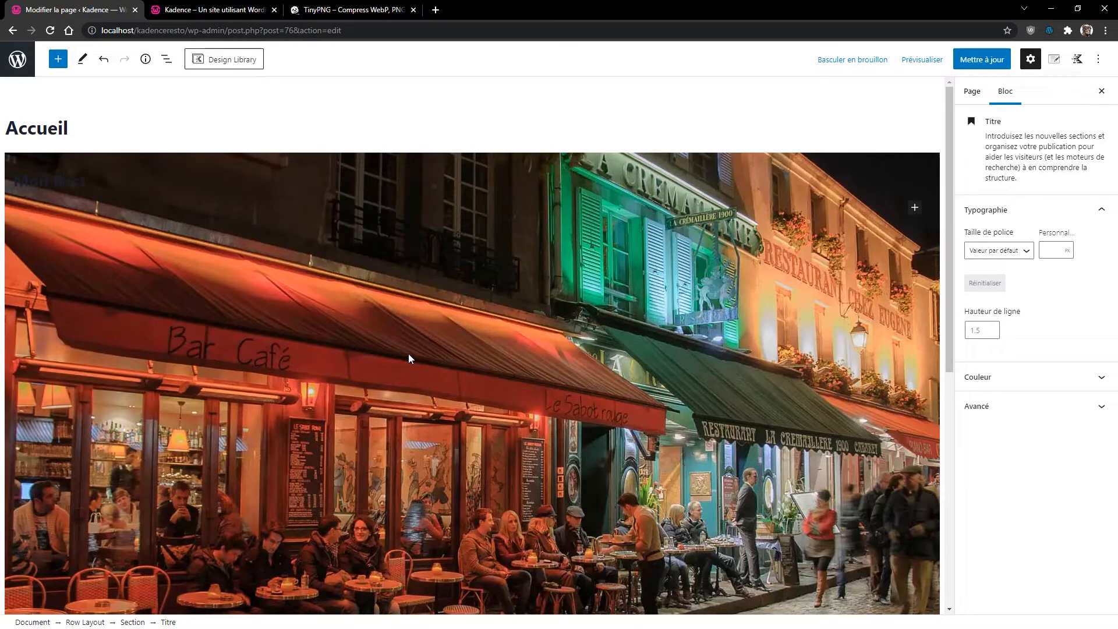
{"action": "key", "text": "ctrl+a"}
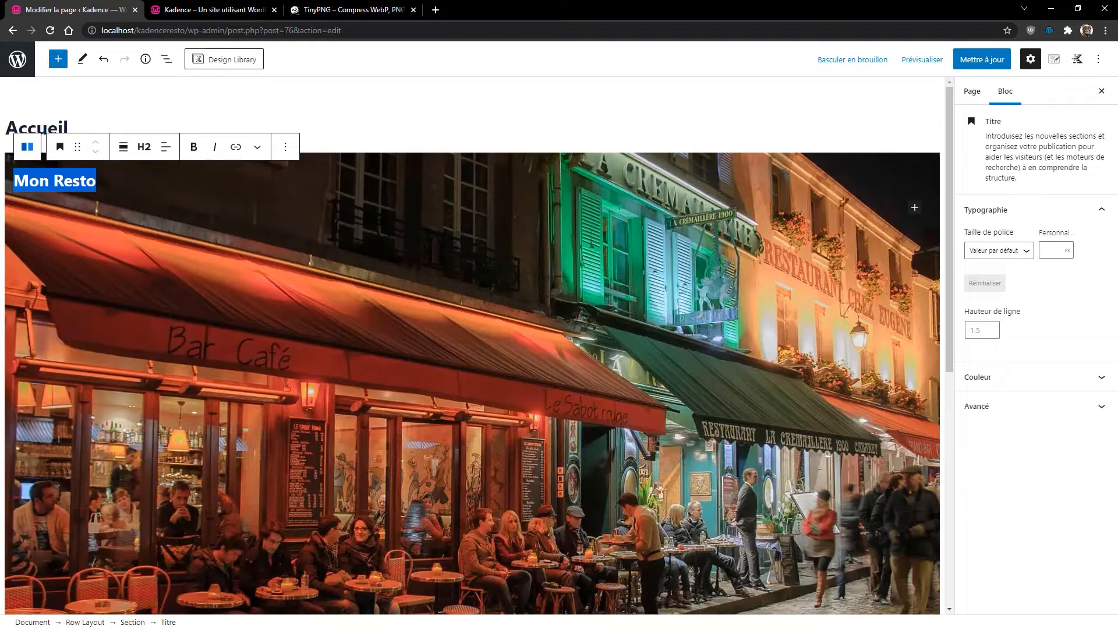
Style the "Mon Resto" Titre block with white text, a custom font size of 60 px and centered alignment.
{"action": "left_click", "coordinate": [1060, 377]}
{"action": "left_click", "coordinate": [1023, 443]}
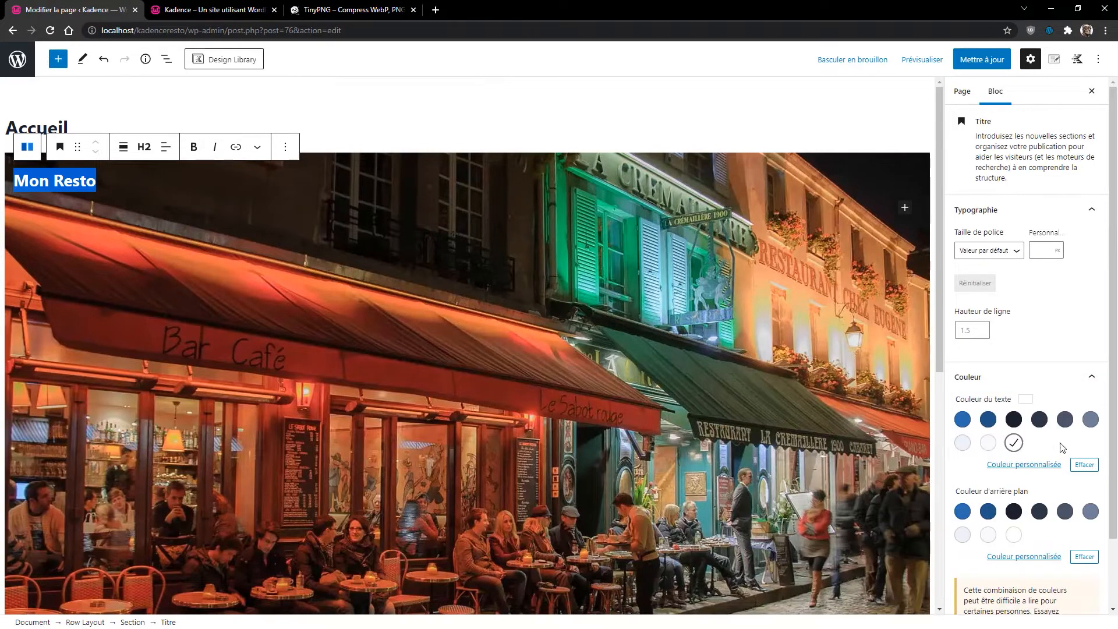
{"action": "left_click", "coordinate": [961, 257]}
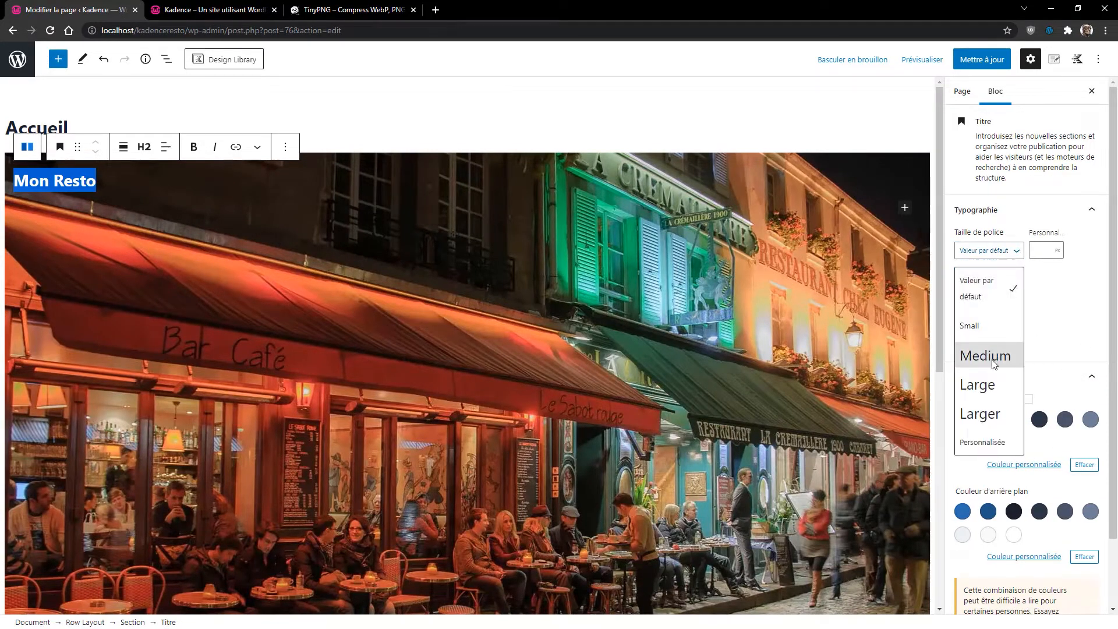
{"action": "left_click", "coordinate": [981, 413]}
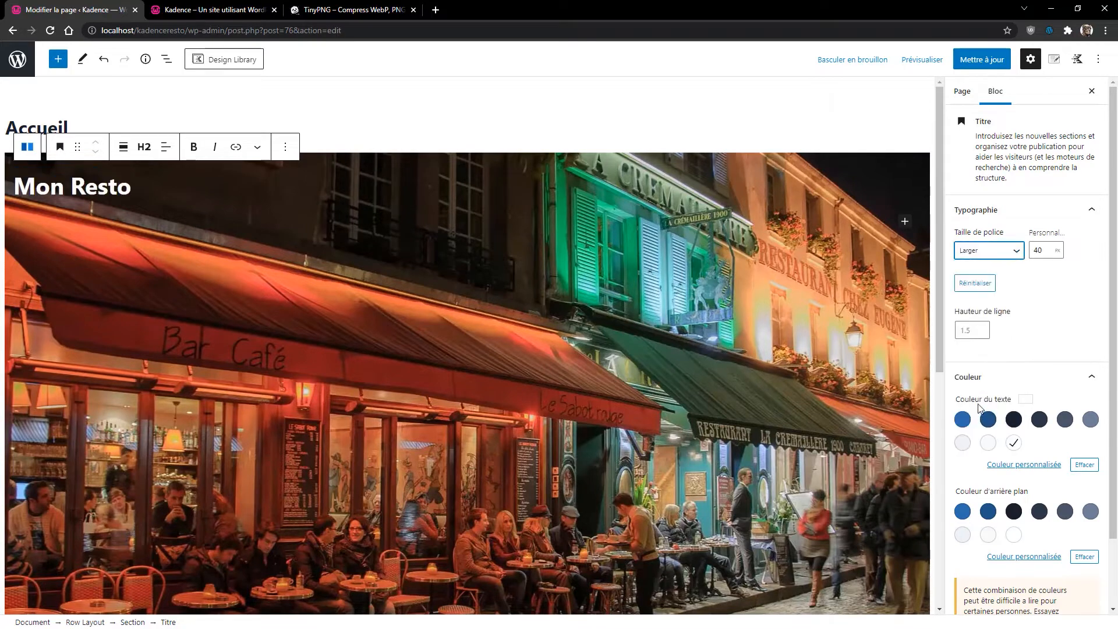
{"action": "double_click", "coordinate": [1038, 249]}
{"action": "type", "text": "60"}
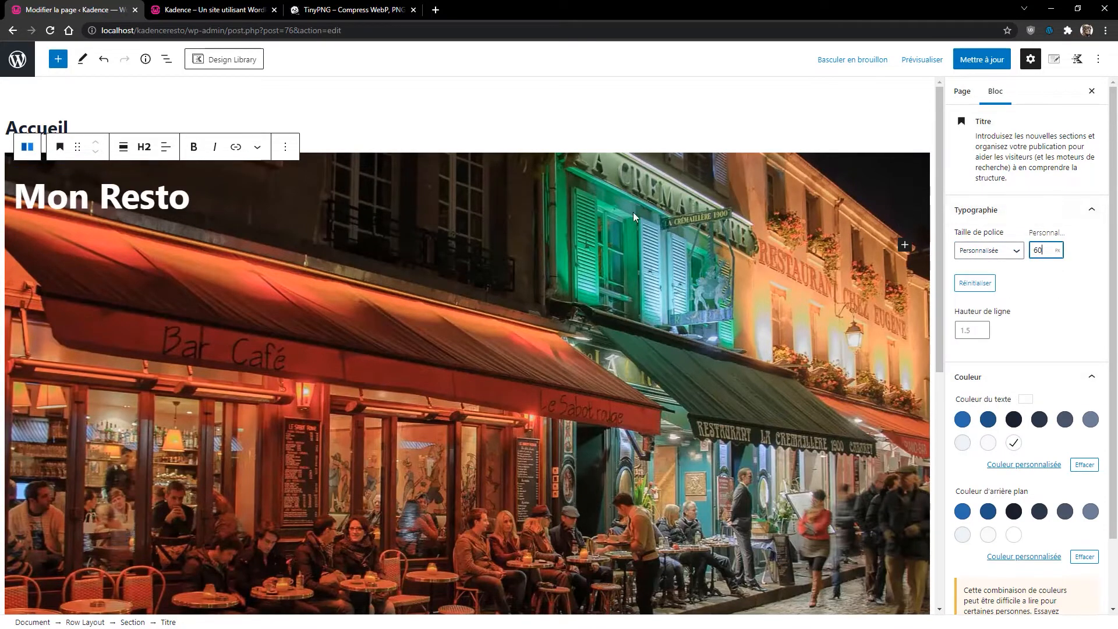
{"action": "left_click", "coordinate": [163, 147]}
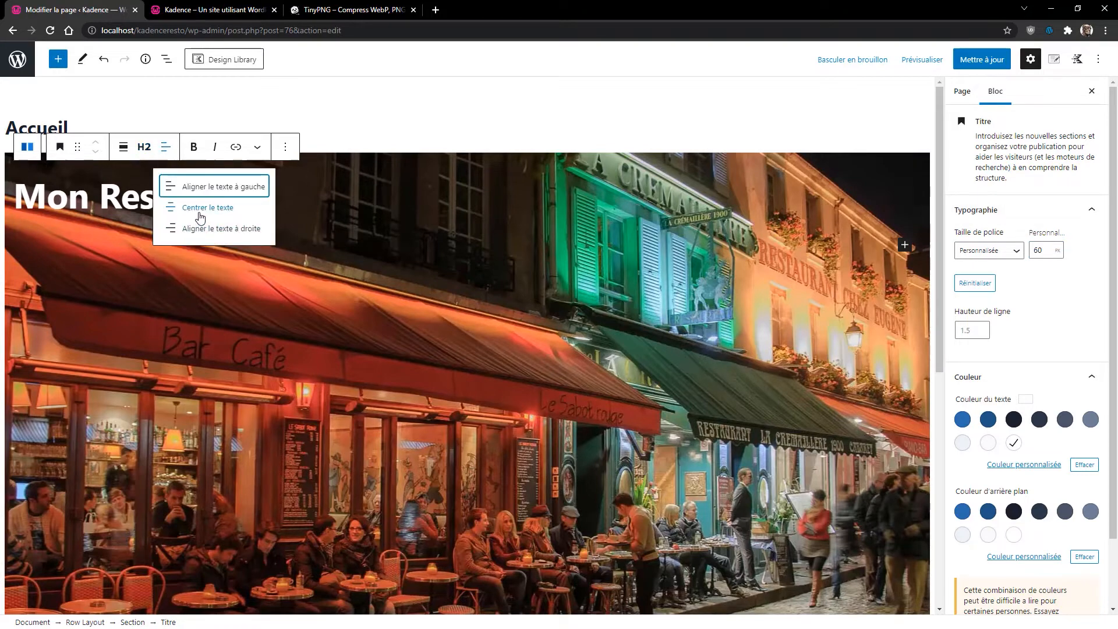
{"action": "left_click", "coordinate": [199, 209]}
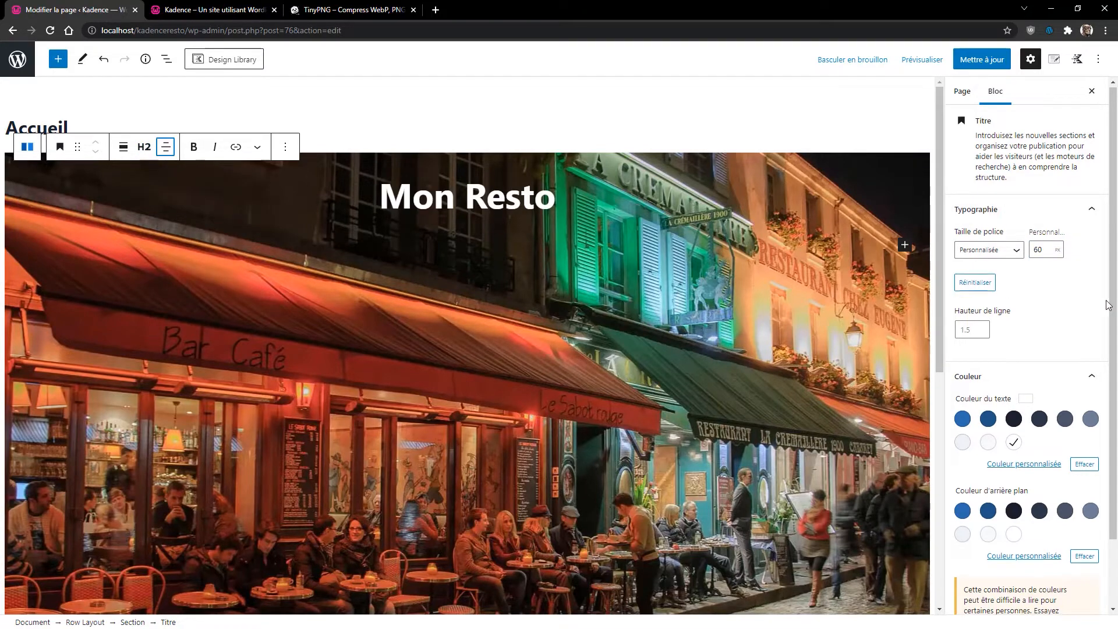
{"action": "scroll", "coordinate": [1100, 304], "scroll_direction": "down", "scroll_amount": 2}
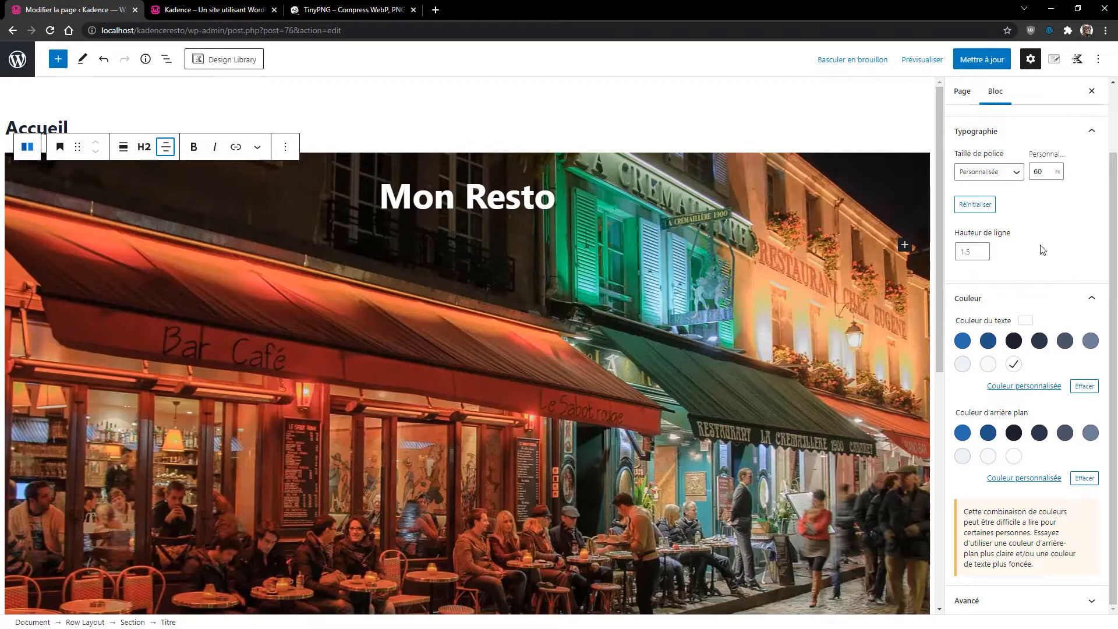
{"action": "scroll", "coordinate": [1042, 249], "scroll_direction": "up", "scroll_amount": 2}
{"action": "left_click", "coordinate": [989, 251]}
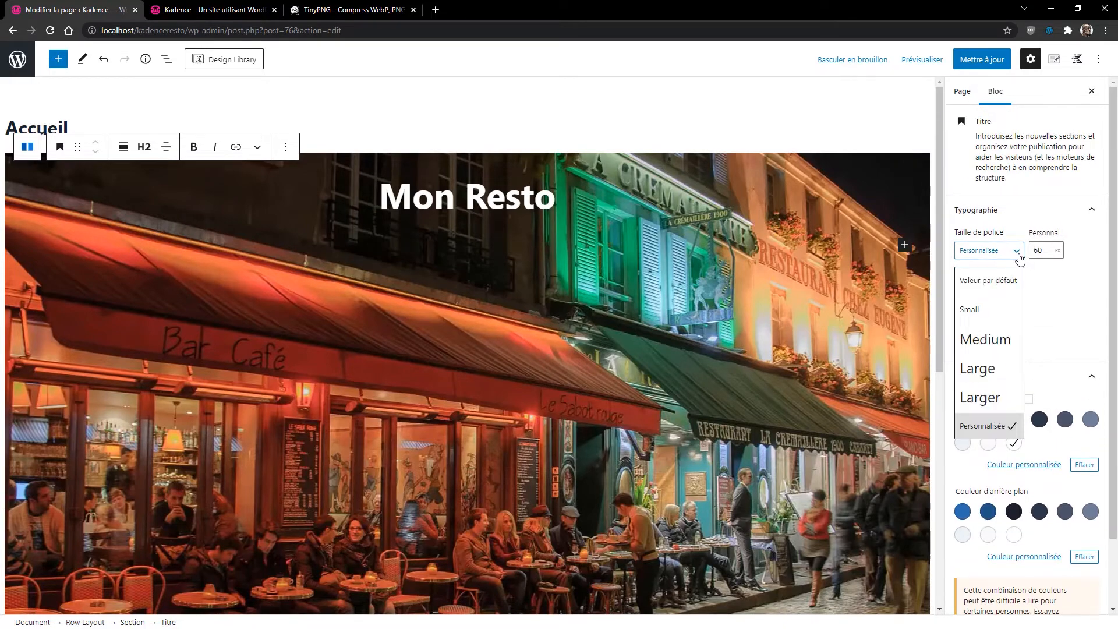
{"action": "left_click", "coordinate": [1055, 309]}
{"action": "scroll", "coordinate": [1047, 407], "scroll_direction": "down", "scroll_amount": 2}
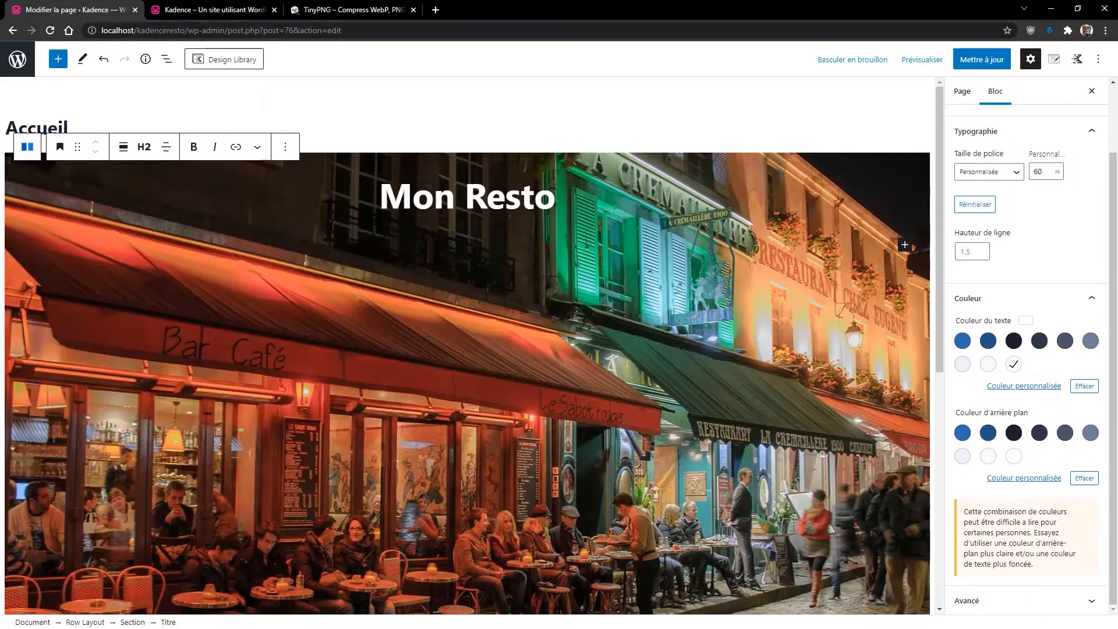
{"action": "scroll", "coordinate": [1069, 267], "scroll_direction": "up", "scroll_amount": 2}
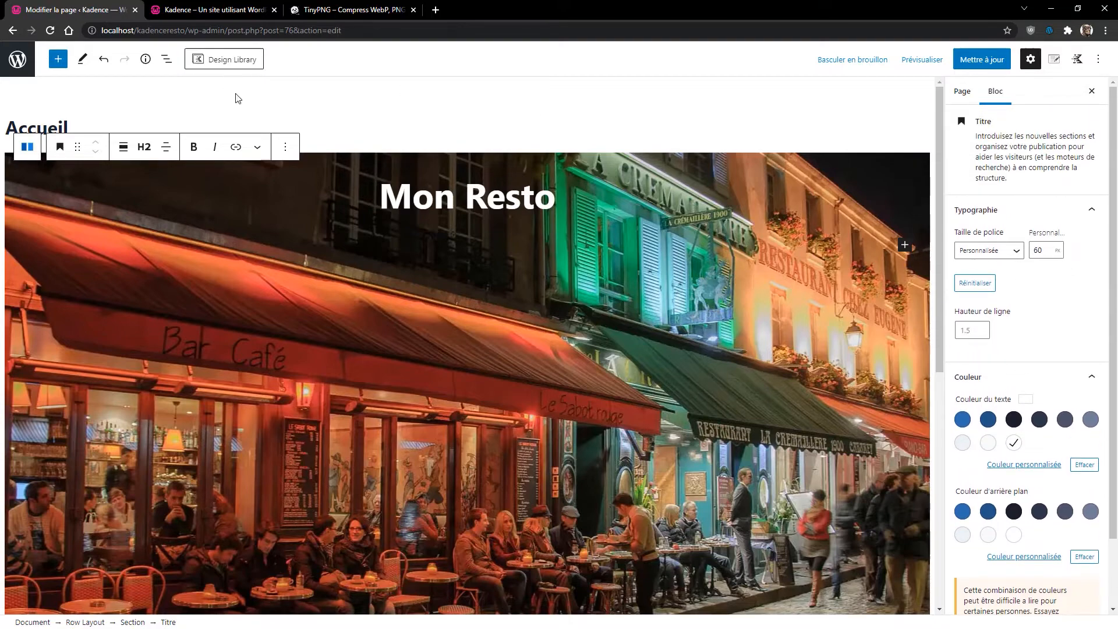
Set the Row Layout's vertical alignment to middle.
{"action": "left_click", "coordinate": [560, 155]}
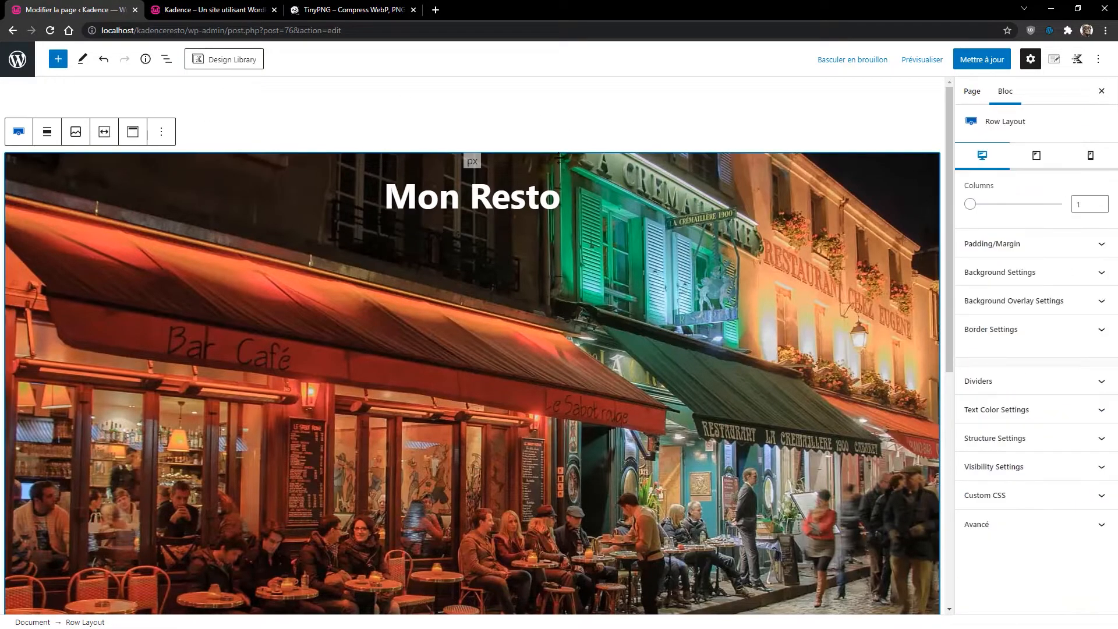
{"action": "left_click", "coordinate": [133, 132]}
{"action": "left_click", "coordinate": [147, 197]}
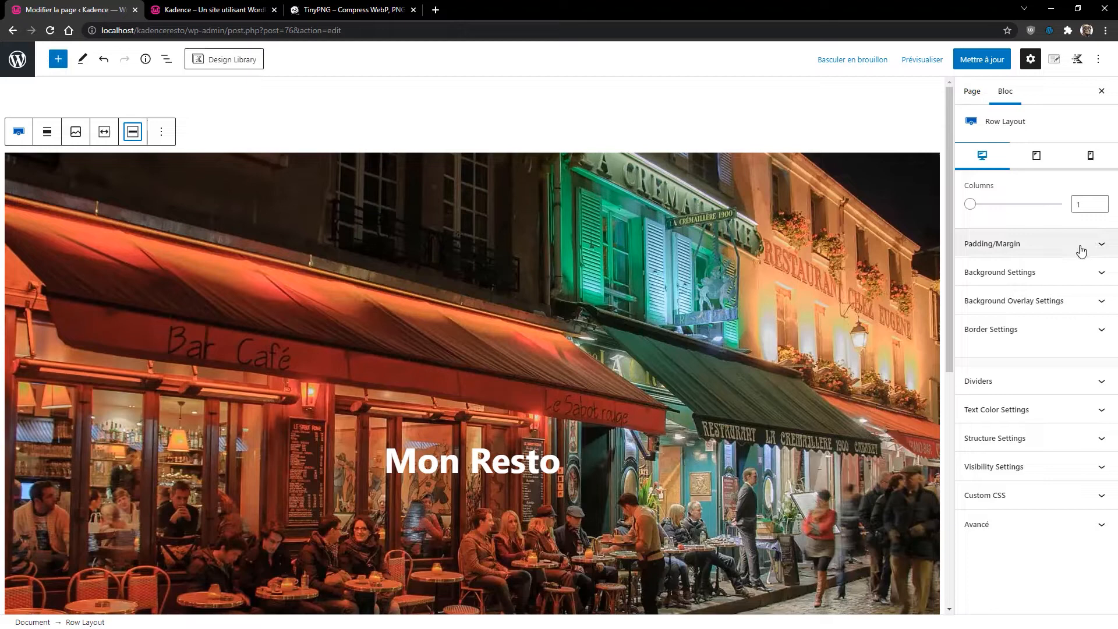
Give the row a black (000000) background overlay with an opacity of 23.
{"action": "left_click", "coordinate": [1010, 301]}
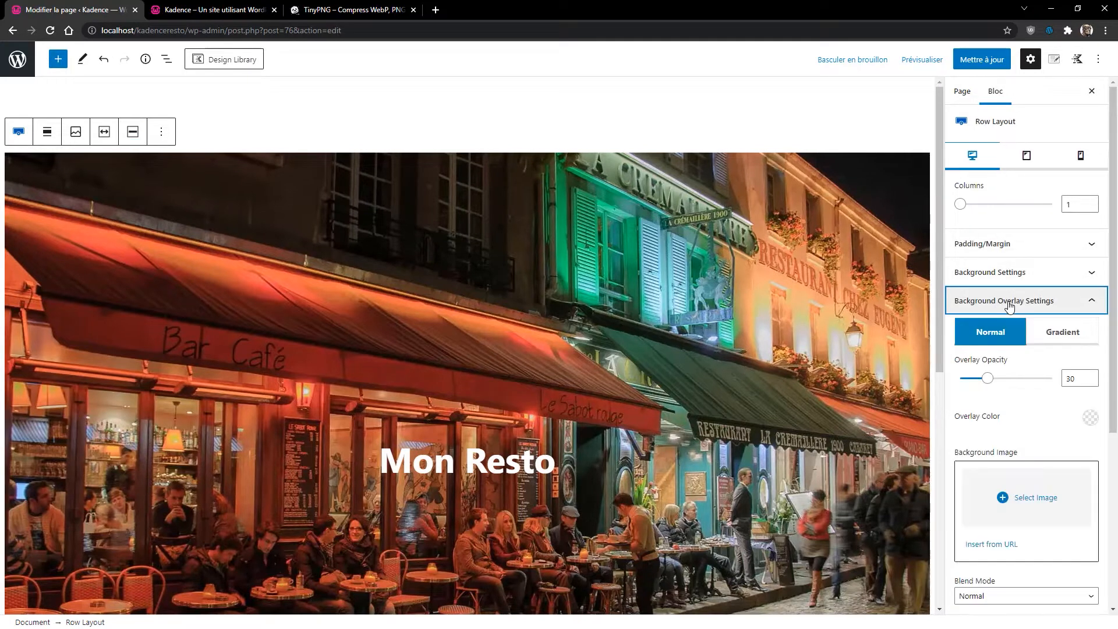
{"action": "left_click", "coordinate": [1088, 418]}
{"action": "left_click_drag", "start_coordinate": [961, 296], "coordinate": [917, 314]}
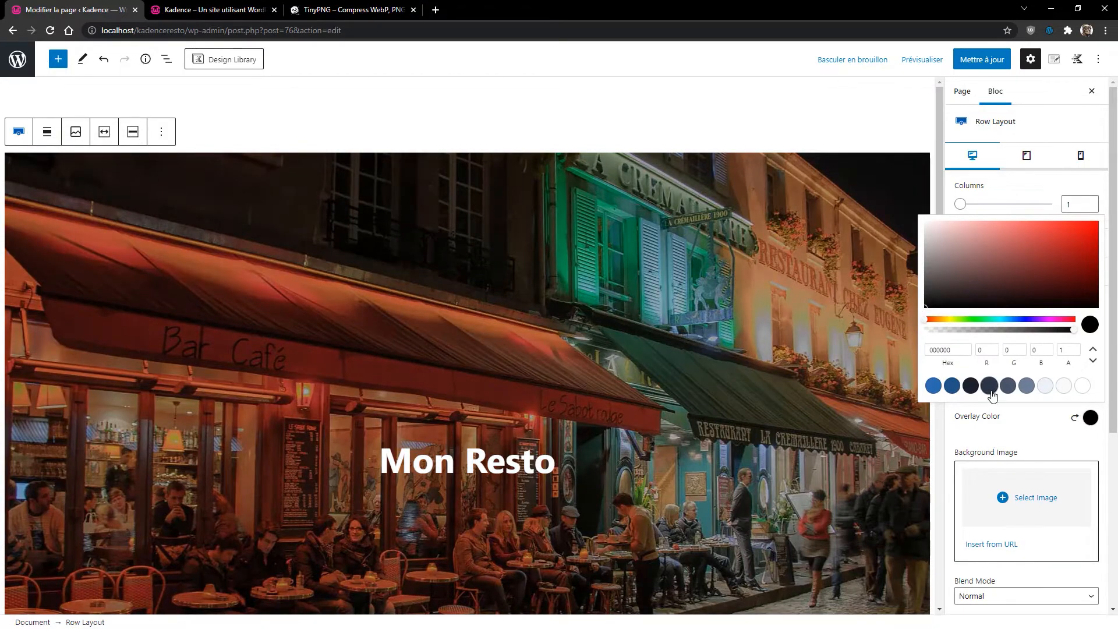
{"action": "left_click", "coordinate": [1028, 460]}
{"action": "mouse_move", "coordinate": [983, 379]}
{"action": "left_mouse_down"}
{"action": "mouse_move", "coordinate": [1005, 391]}
{"action": "mouse_move", "coordinate": [983, 399]}
{"action": "left_mouse_up"}
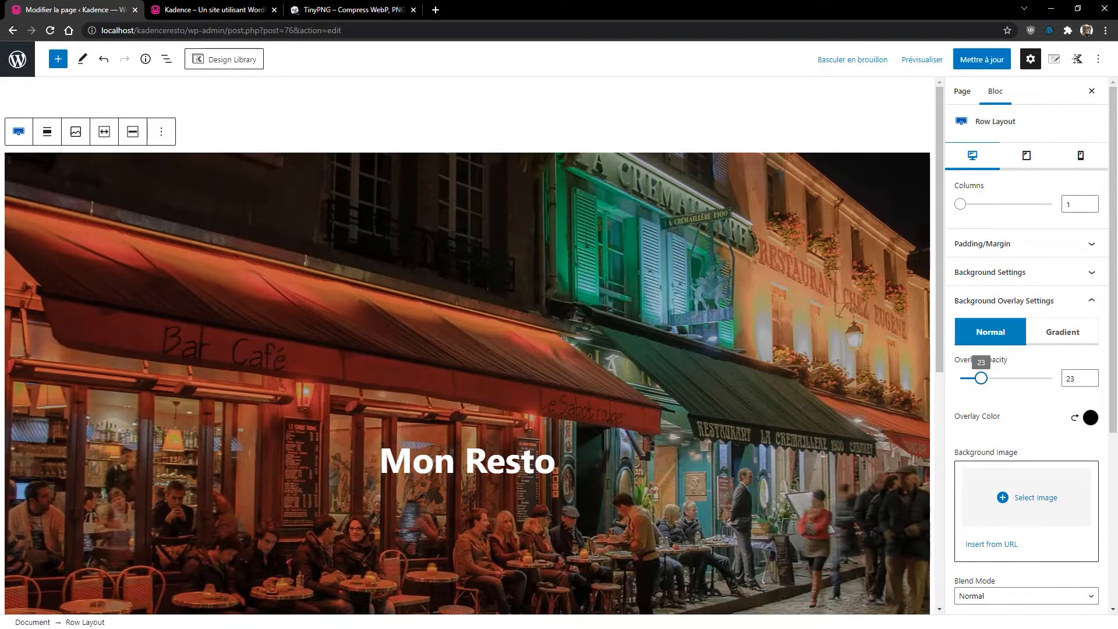
Remove the "Mon Resto" Titre block from the row's section.
{"action": "left_click", "coordinate": [581, 473]}
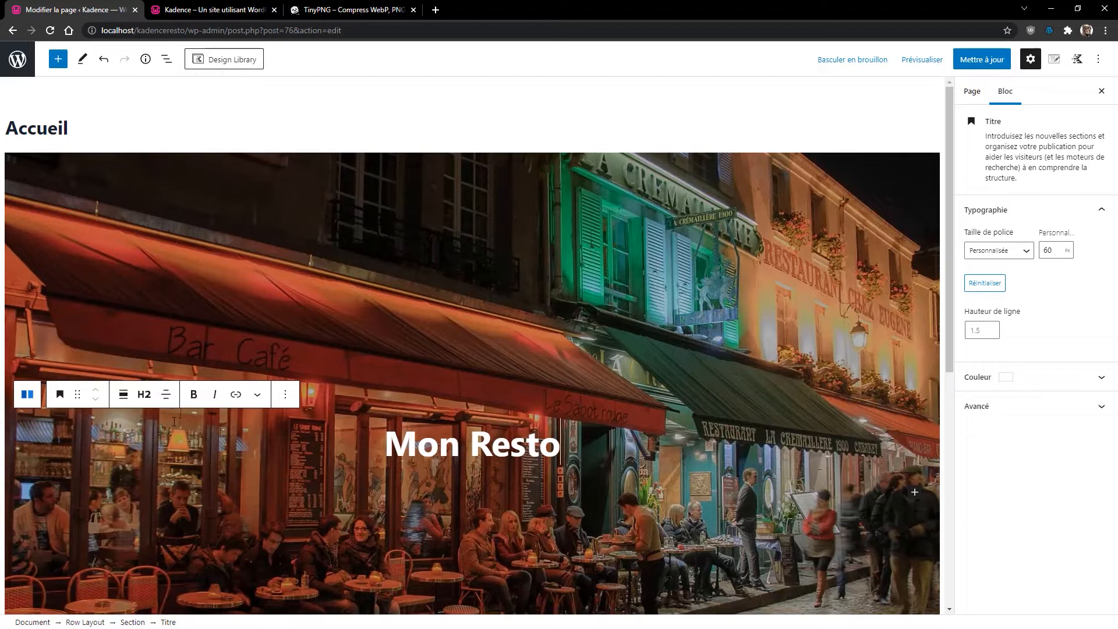
{"action": "left_click", "coordinate": [284, 394]}
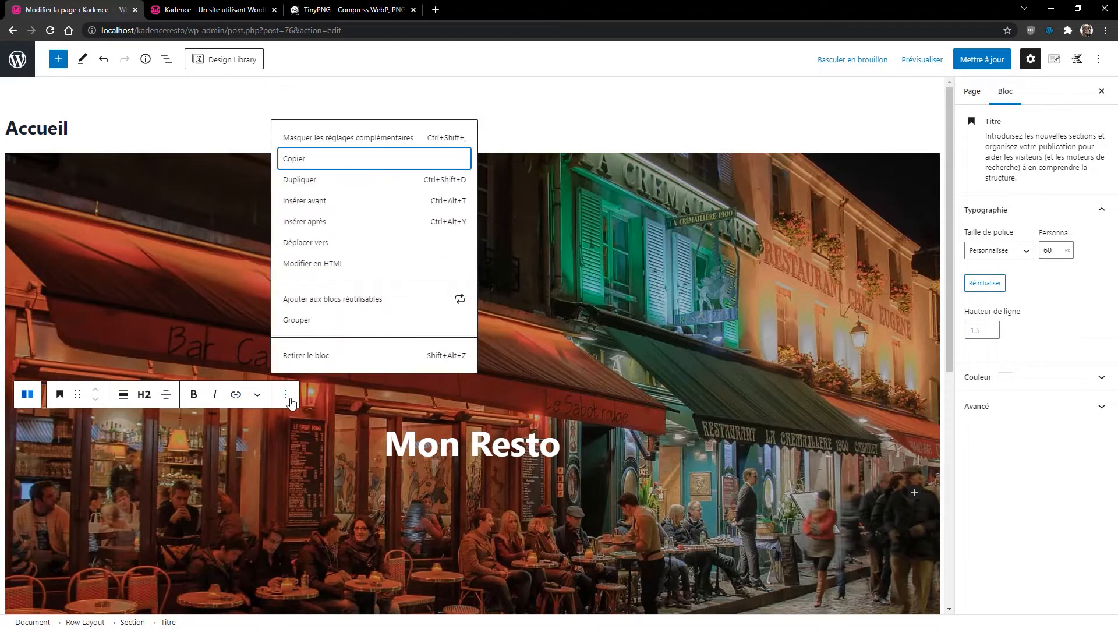
{"action": "left_click", "coordinate": [307, 358]}
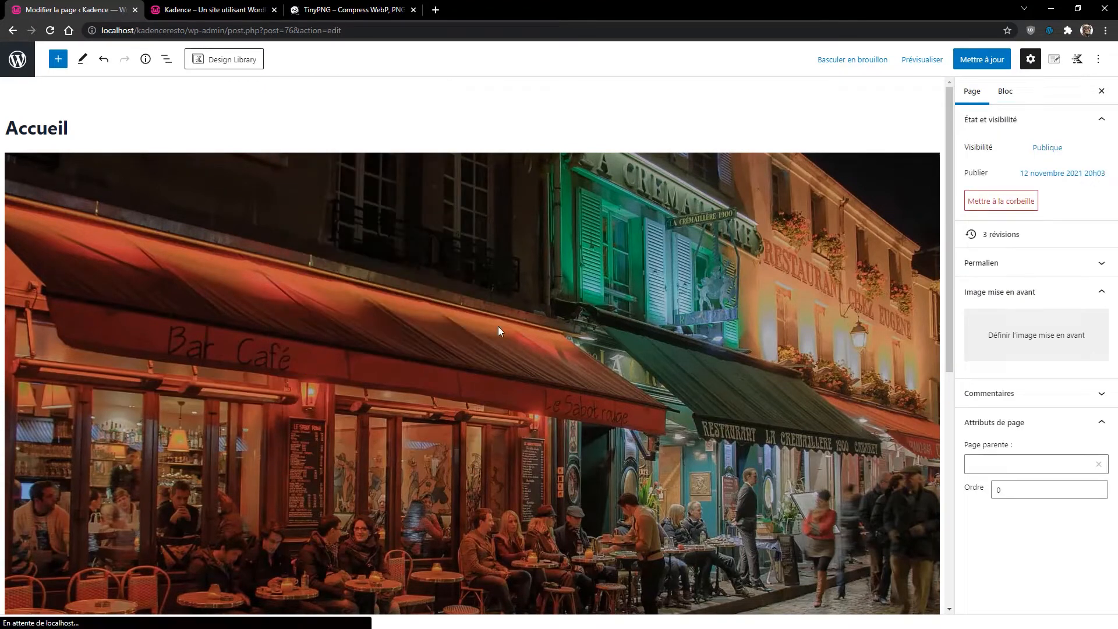
Add a Kadence Advanced Heading block inside the row's section with the text "Mon Resto".
{"action": "left_click", "coordinate": [465, 473]}
{"action": "left_click", "coordinate": [474, 466]}
{"action": "left_click", "coordinate": [474, 466]}
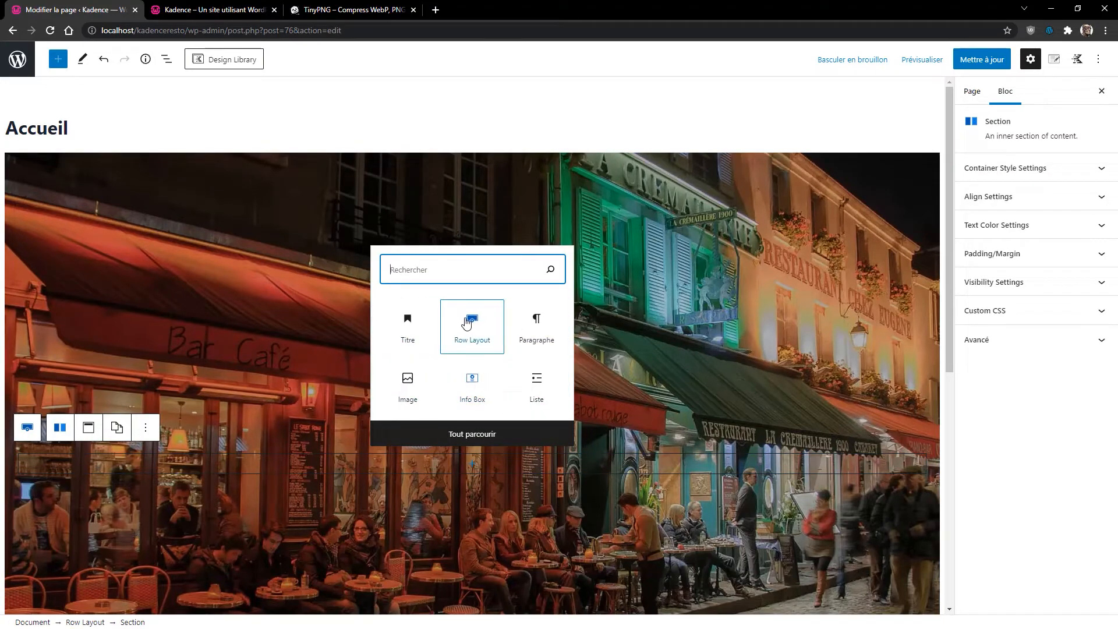
{"action": "left_click", "coordinate": [468, 434]}
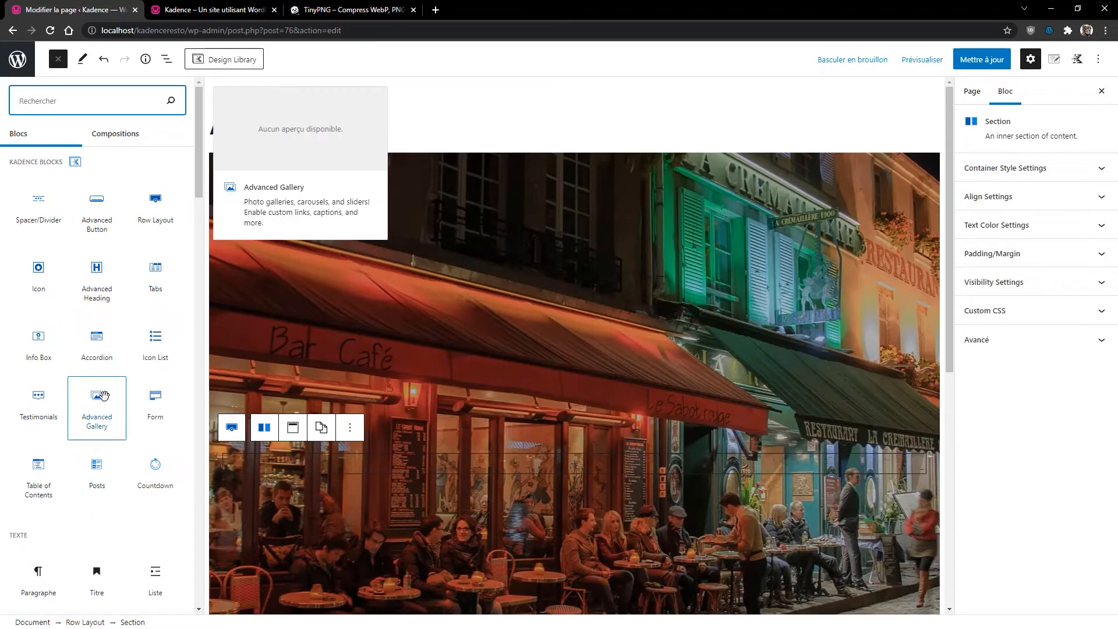
{"action": "left_click", "coordinate": [98, 288]}
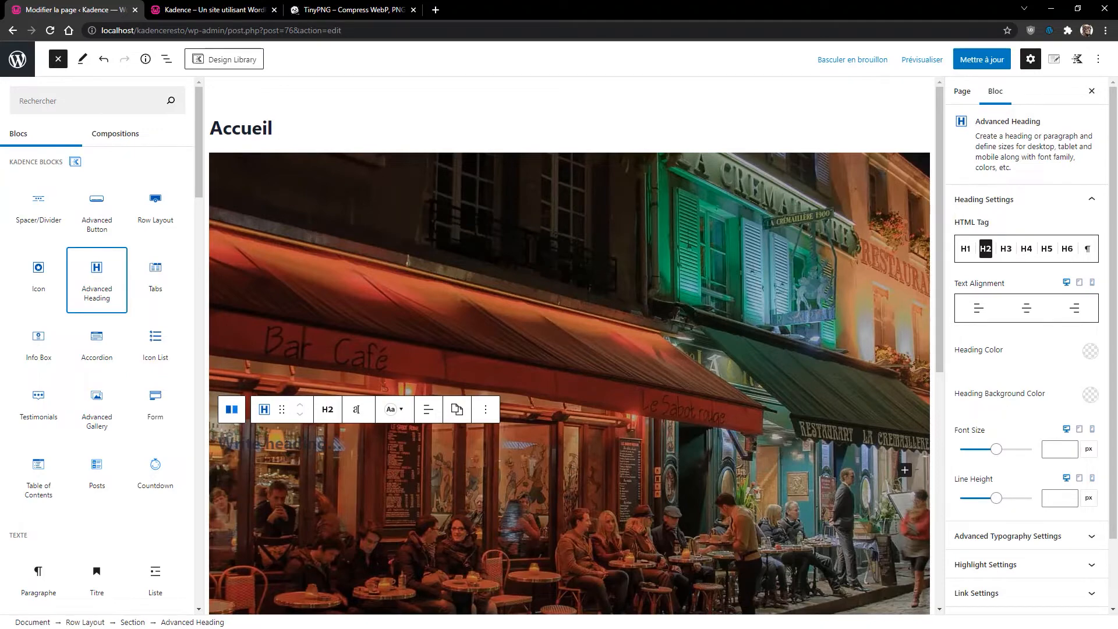
{"action": "left_click", "coordinate": [389, 448]}
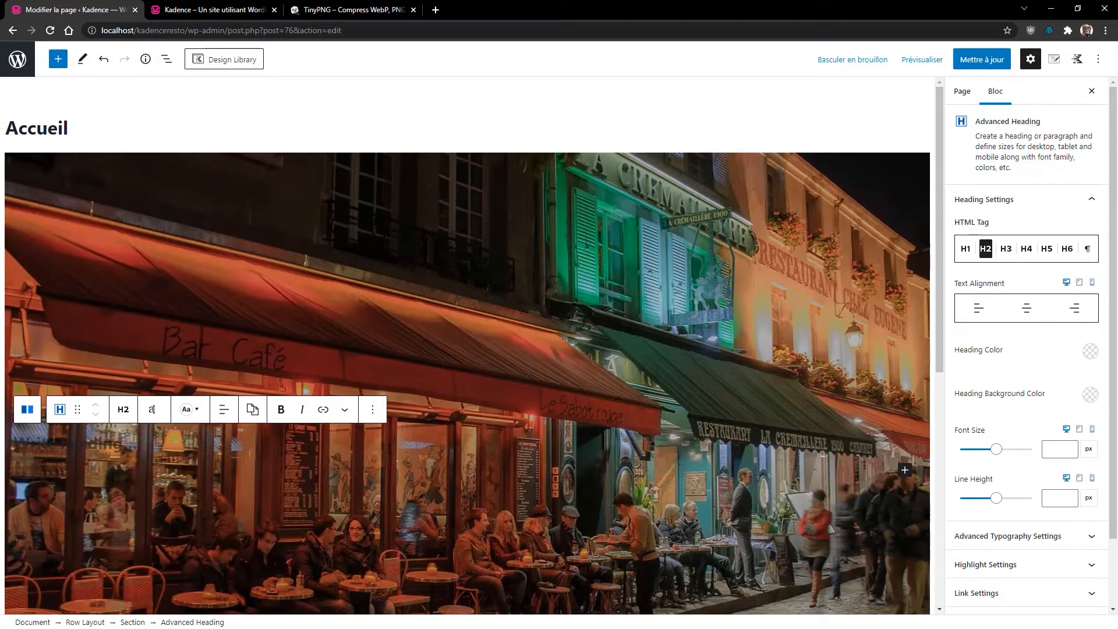
{"action": "type", "text": "Mon Resto"}
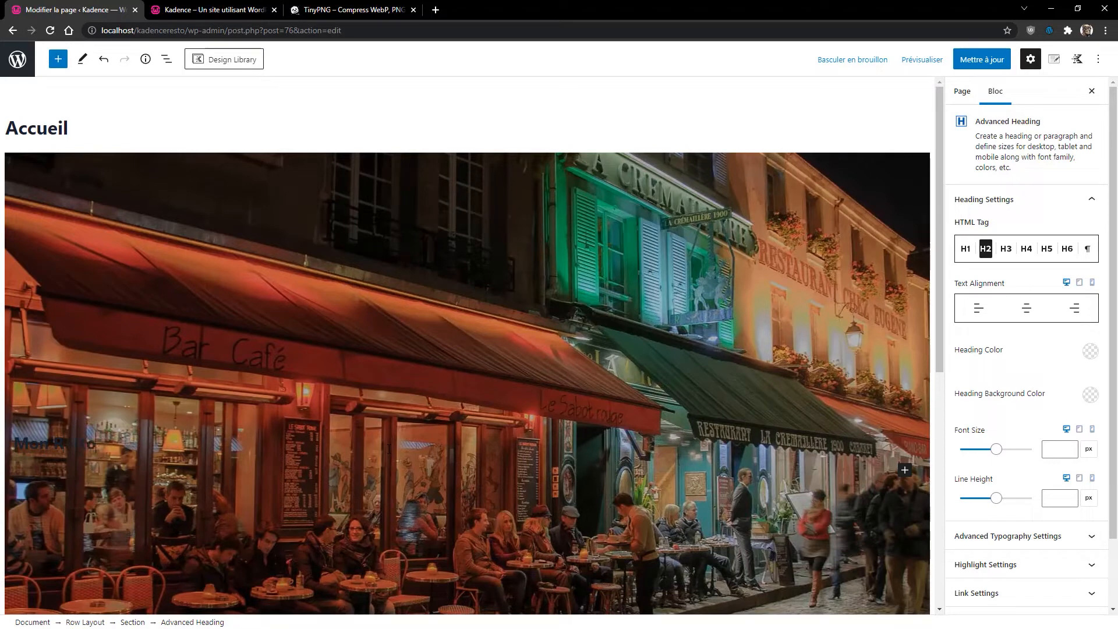
Set the Advanced Heading's text color to the white palette color.
{"action": "key", "text": "ctrl+a"}
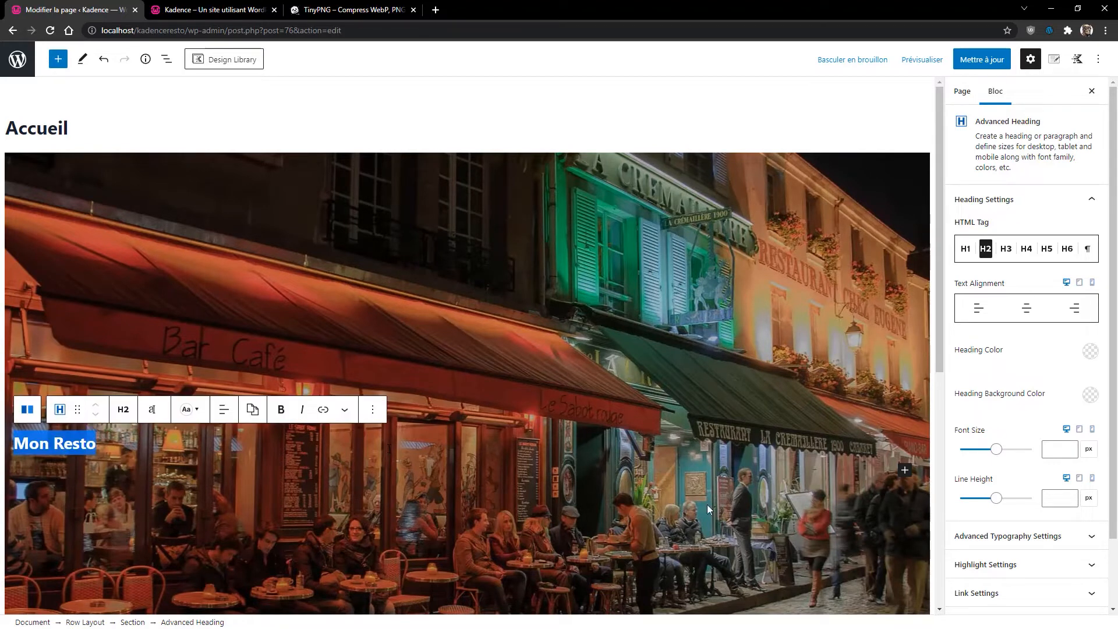
{"action": "left_click", "coordinate": [1090, 353]}
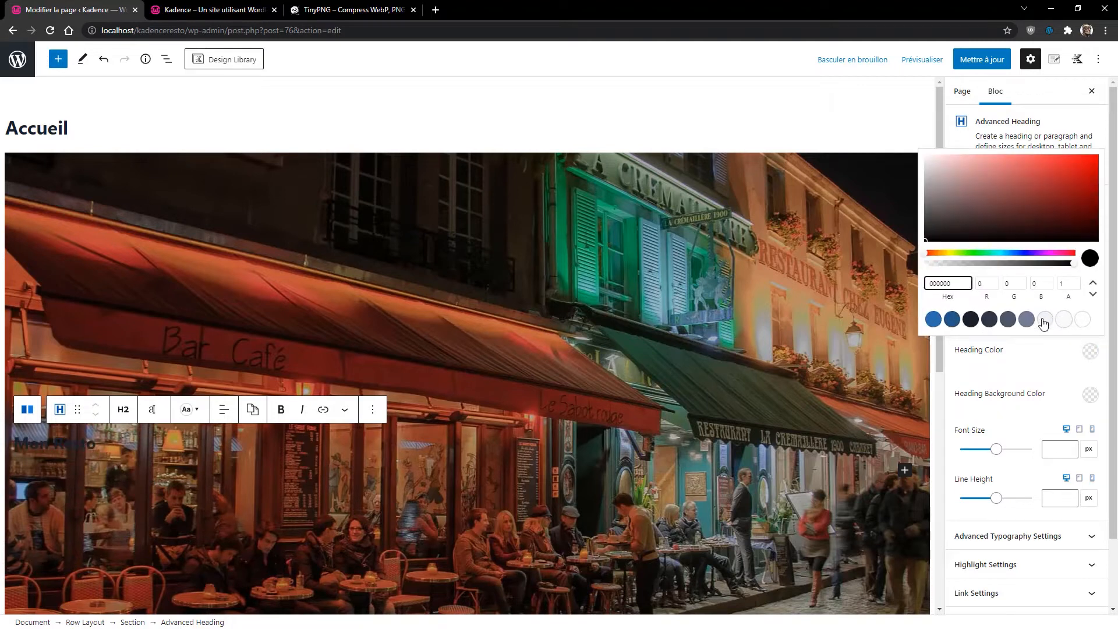
{"action": "left_click", "coordinate": [1025, 321]}
{"action": "left_click", "coordinate": [988, 319]}
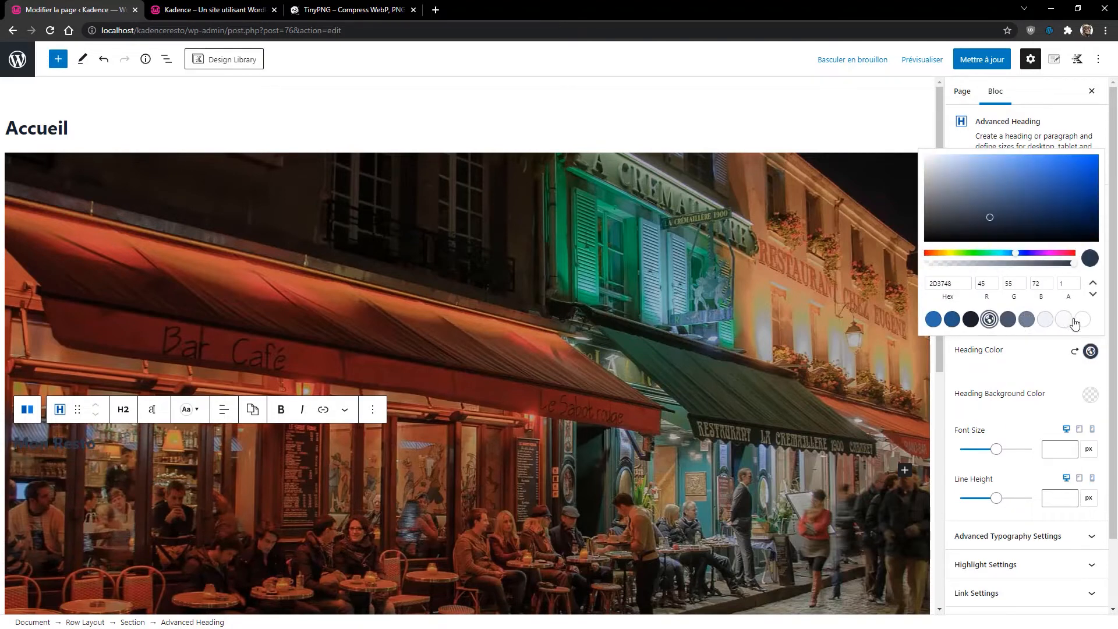
{"action": "left_click", "coordinate": [1082, 320]}
{"action": "left_click", "coordinate": [1055, 377]}
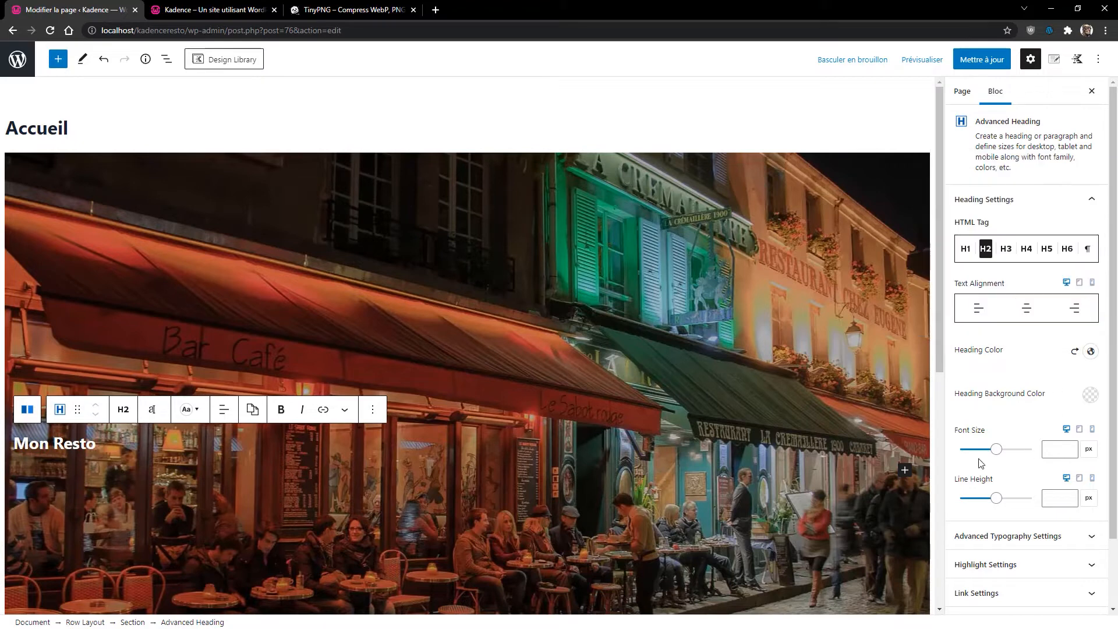
Set the Advanced Heading's font size to 116 px and its letter spacing to 4.8.
{"action": "scroll", "coordinate": [1001, 448], "scroll_direction": "down", "scroll_amount": 3}
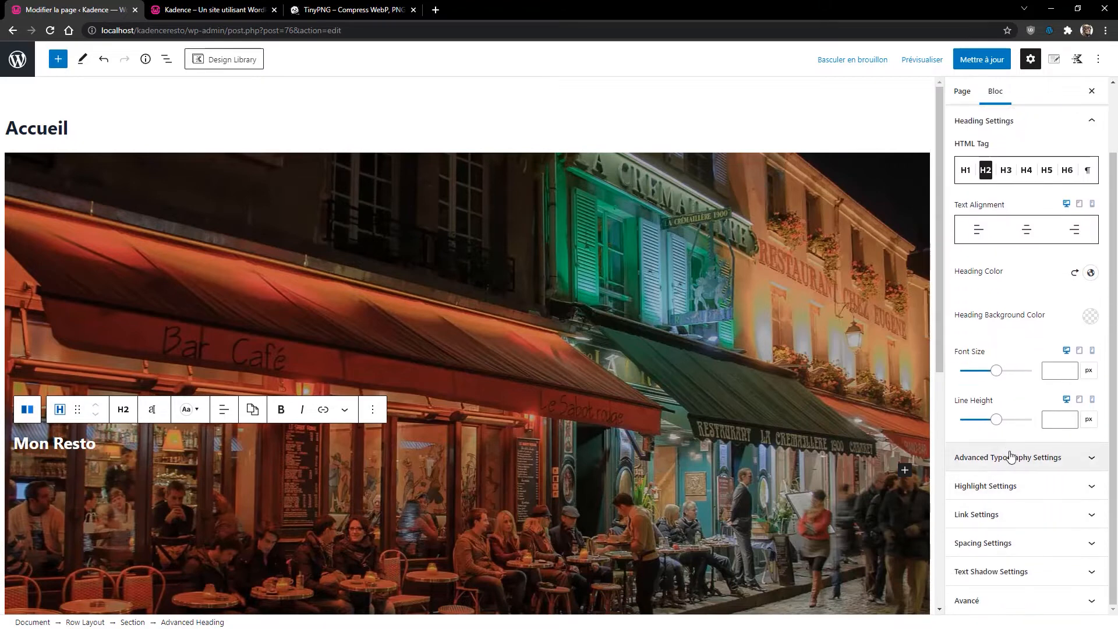
{"action": "left_click_drag", "start_coordinate": [999, 377], "coordinate": [1001, 379]}
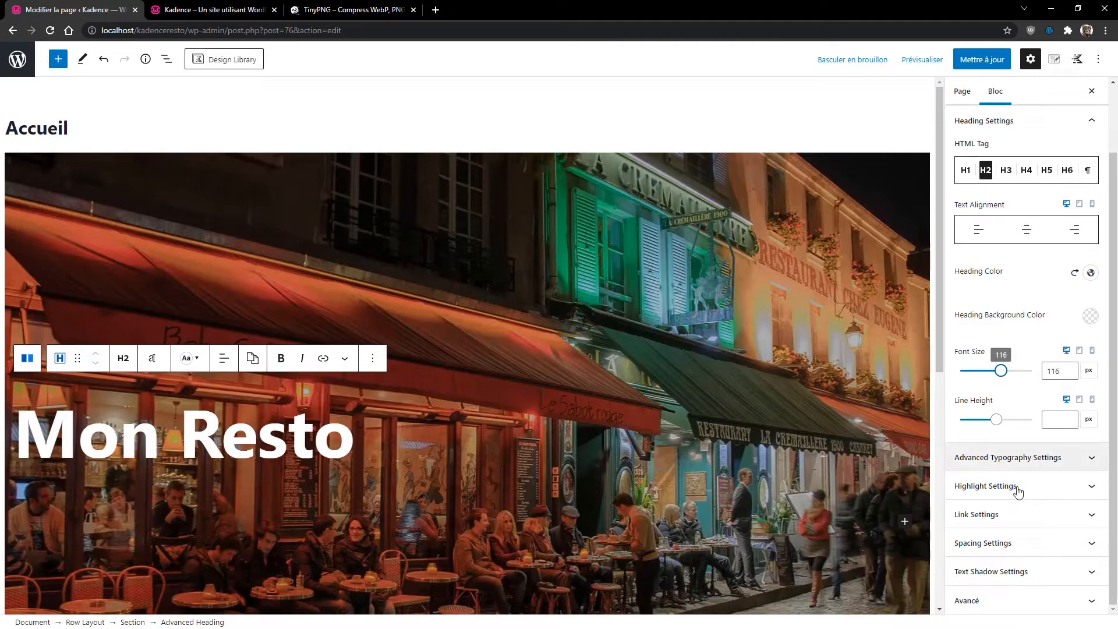
{"action": "left_click", "coordinate": [1023, 460]}
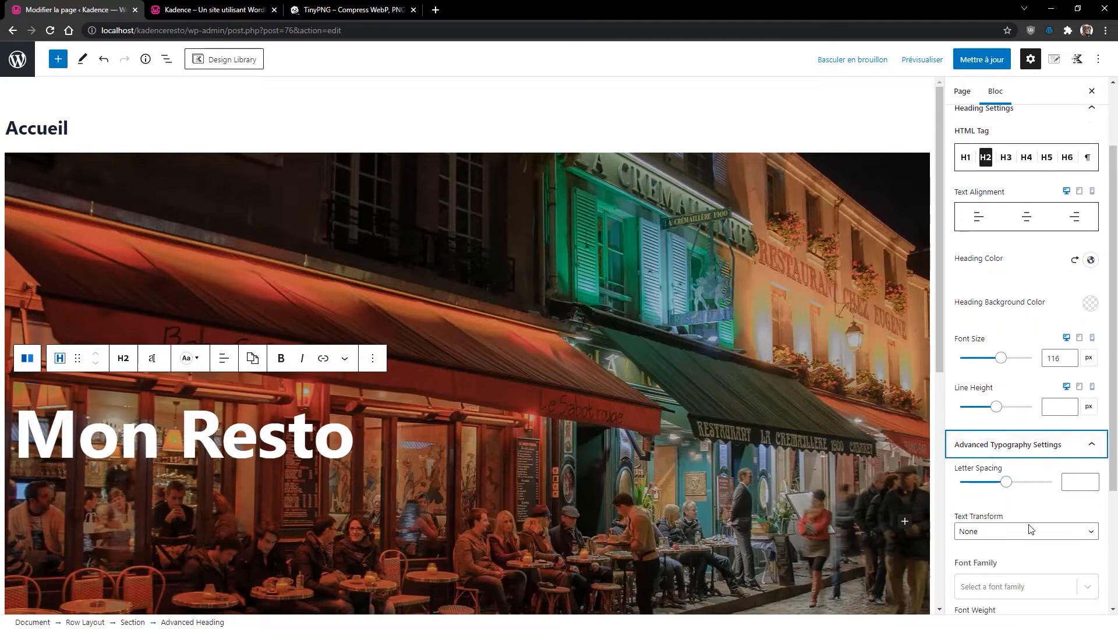
{"action": "mouse_move", "coordinate": [1006, 485]}
{"action": "left_mouse_down"}
{"action": "mouse_move", "coordinate": [1017, 492]}
{"action": "mouse_move", "coordinate": [1005, 492]}
{"action": "left_mouse_up"}
Try the Amita font on the Advanced Heading and replace it with the Anton font family.
{"action": "scroll", "coordinate": [1018, 509], "scroll_direction": "down", "scroll_amount": 3}
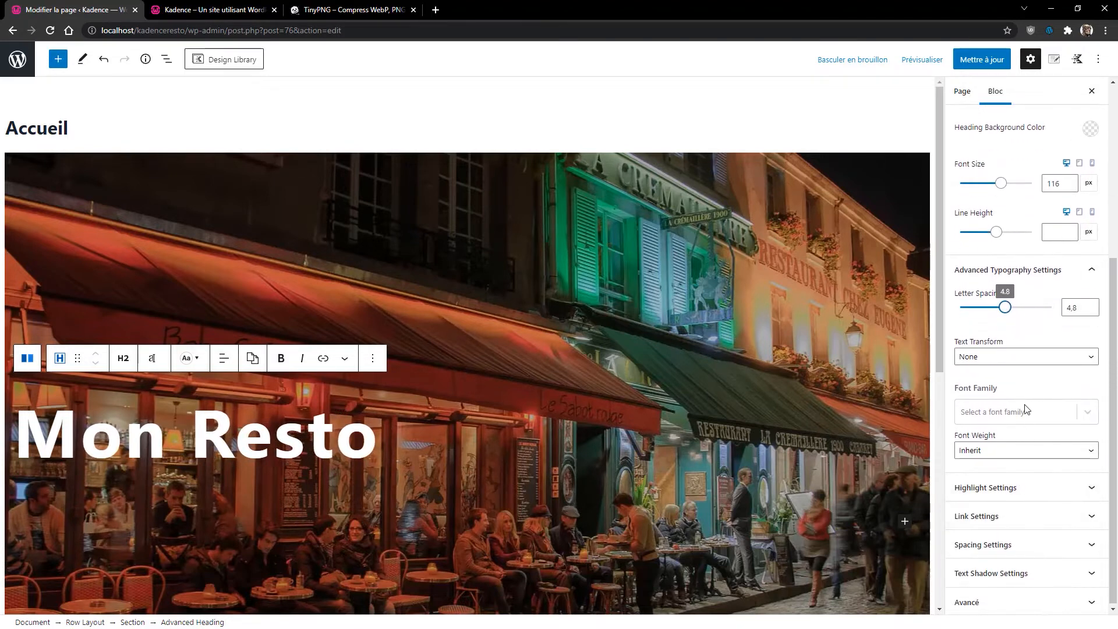
{"action": "left_click", "coordinate": [1035, 421]}
{"action": "scroll", "coordinate": [1033, 512], "scroll_direction": "down", "scroll_amount": 5}
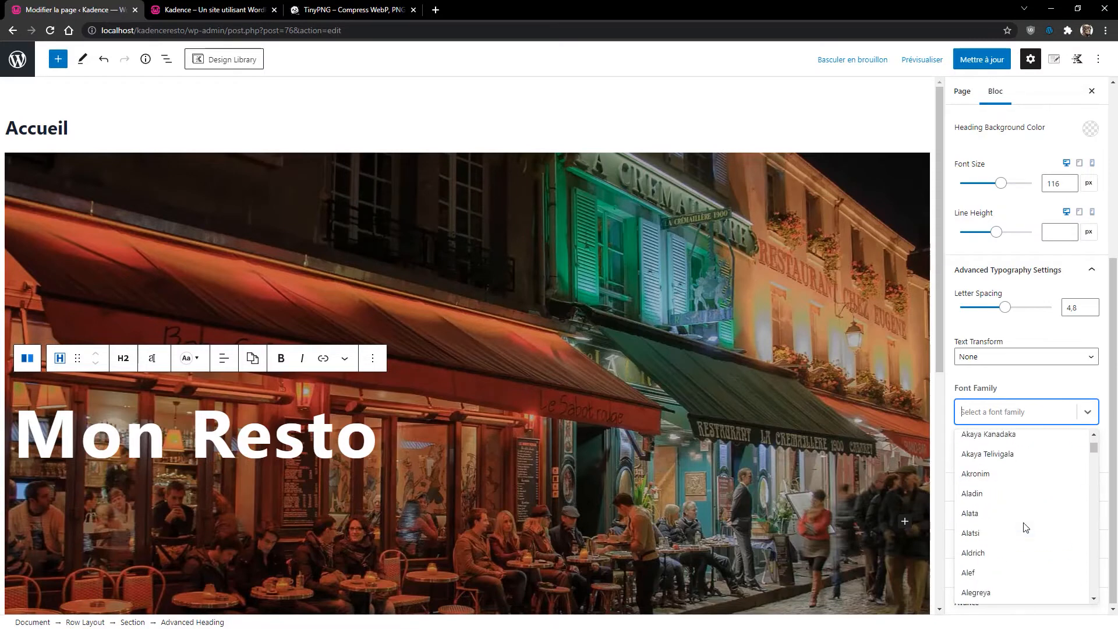
{"action": "scroll", "coordinate": [1025, 526], "scroll_direction": "down", "scroll_amount": 9}
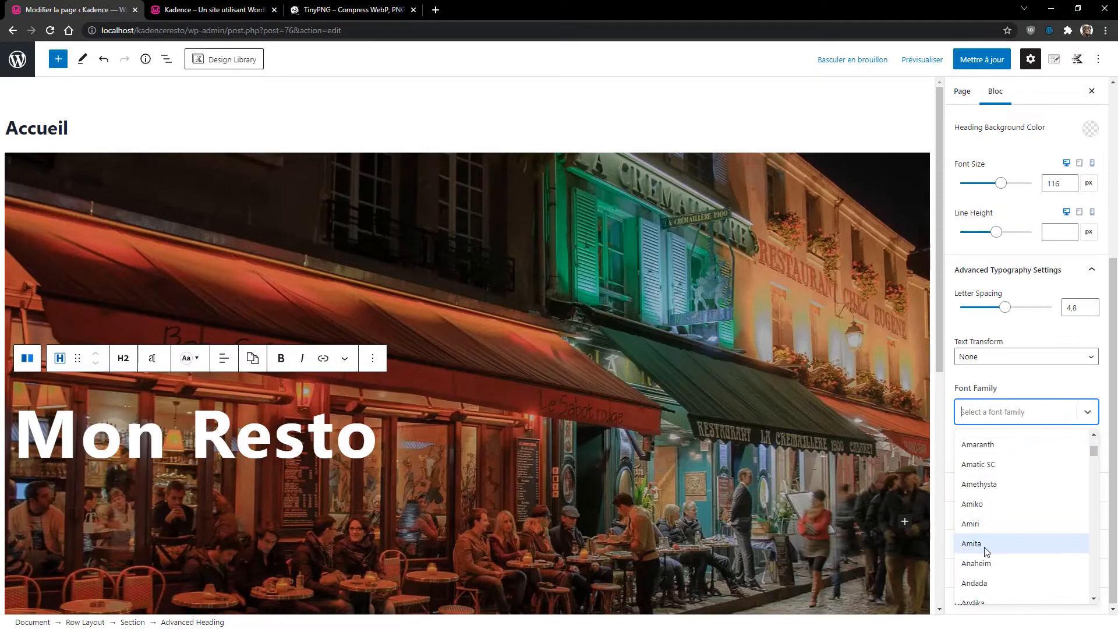
{"action": "left_click", "coordinate": [988, 544]}
{"action": "left_click", "coordinate": [1026, 420]}
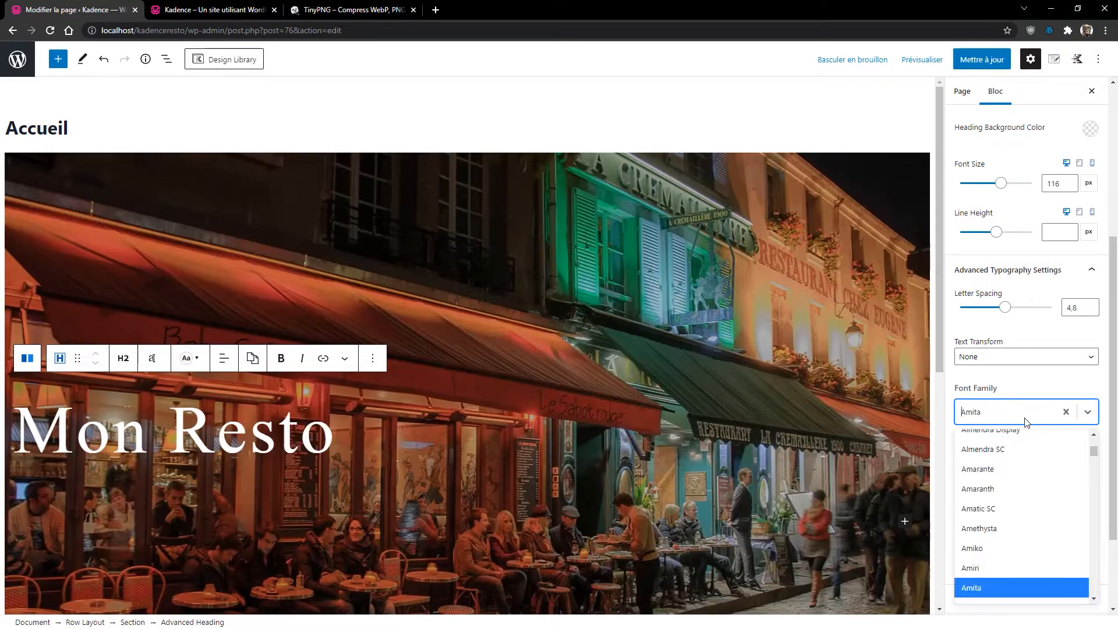
{"action": "scroll", "coordinate": [1006, 478], "scroll_direction": "down", "scroll_amount": 3}
{"action": "left_click", "coordinate": [1001, 515]}
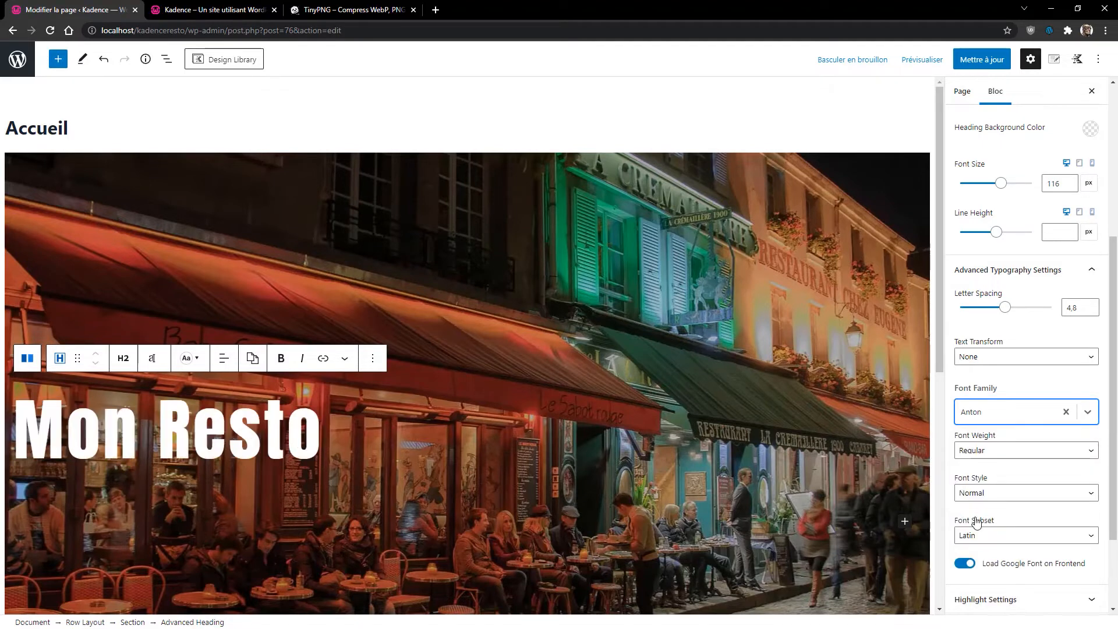
Change the "Mon Resto" heading's font family to Atma and center its text.
{"action": "left_click", "coordinate": [1020, 414]}
{"action": "scroll", "coordinate": [1001, 530], "scroll_direction": "down", "scroll_amount": 5}
{"action": "scroll", "coordinate": [1001, 532], "scroll_direction": "down", "scroll_amount": 2}
{"action": "left_click", "coordinate": [976, 521]}
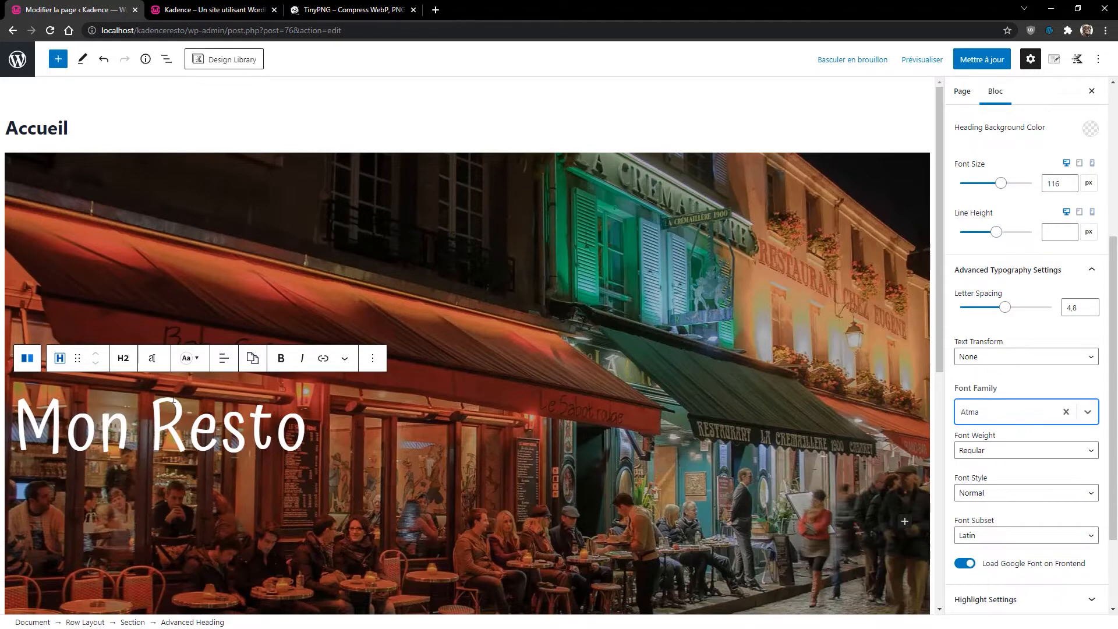
{"action": "left_click", "coordinate": [223, 358]}
{"action": "left_click", "coordinate": [250, 419]}
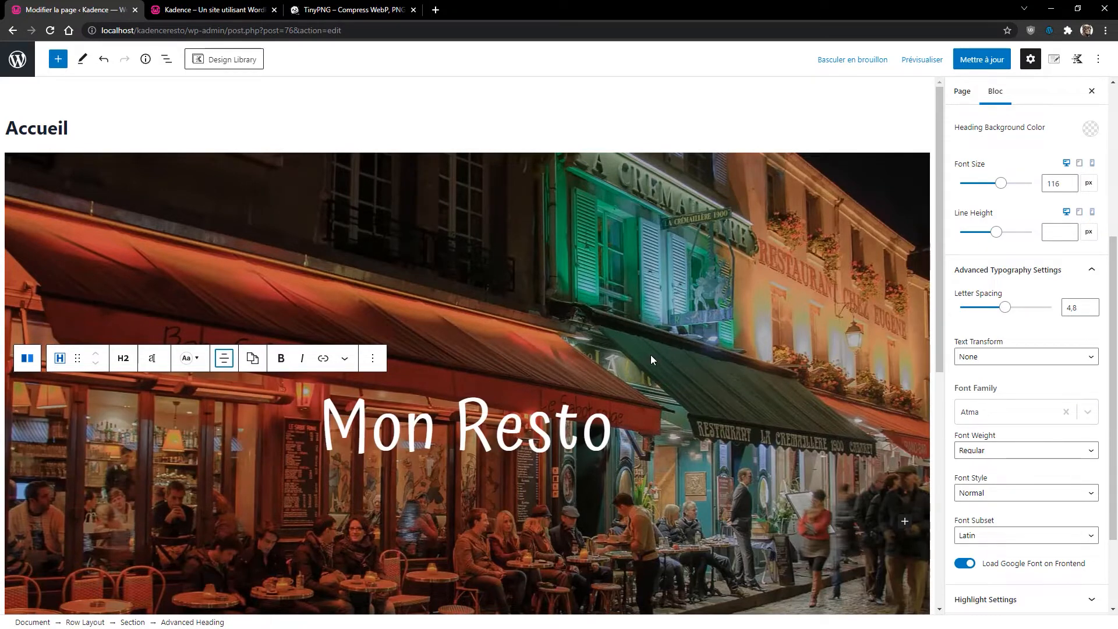
Update the page, reload the live site to check the hero heading, and return to the editor.
{"action": "left_click", "coordinate": [981, 59]}
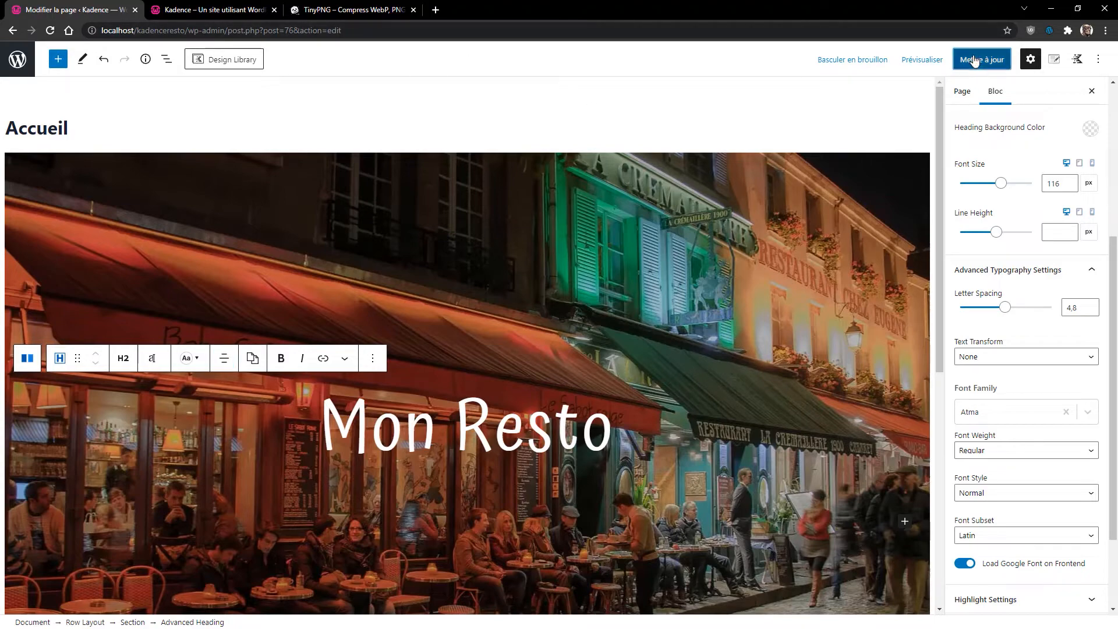
{"action": "left_click", "coordinate": [189, 17]}
{"action": "left_click", "coordinate": [50, 30]}
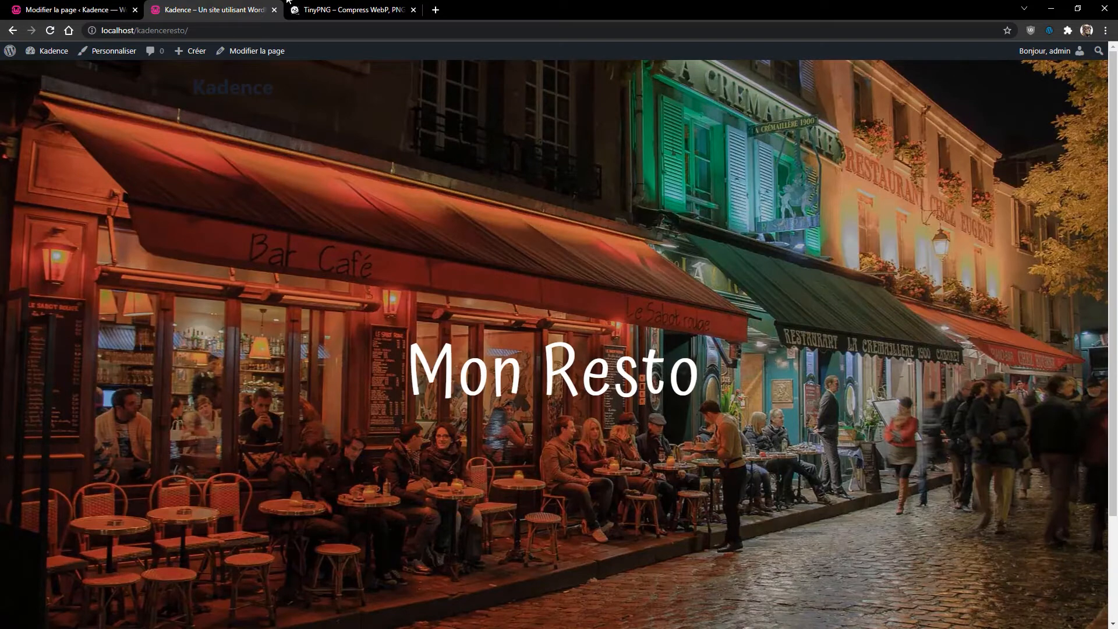
{"action": "left_click", "coordinate": [91, 12]}
Add a single-column Row Layout block below the hero row.
{"action": "scroll", "coordinate": [607, 315], "scroll_direction": "down", "scroll_amount": 5}
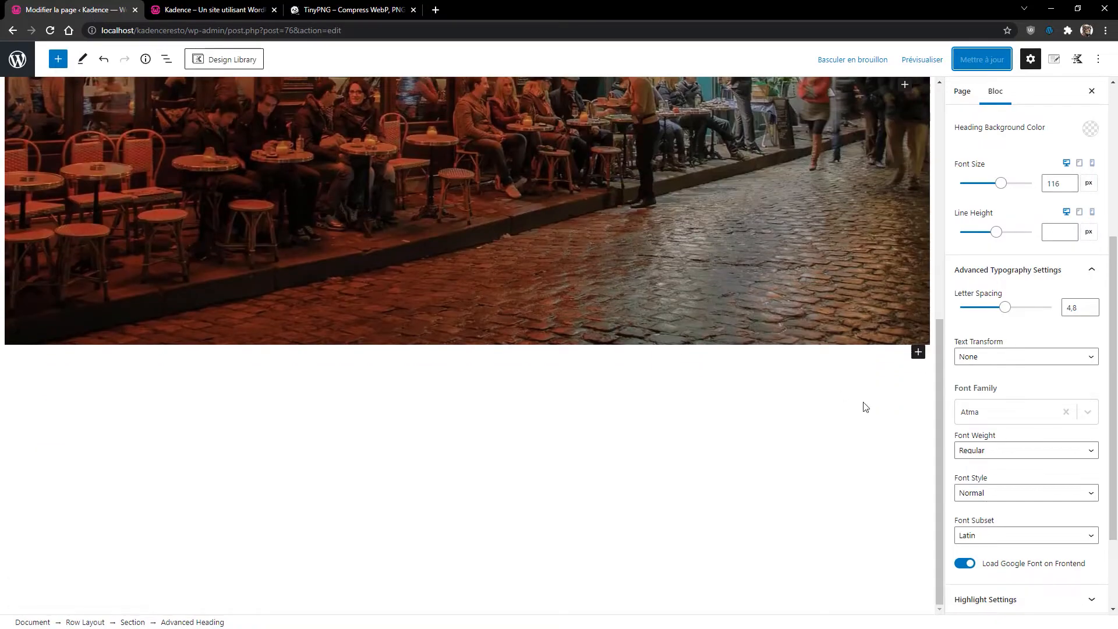
{"action": "left_click", "coordinate": [917, 352]}
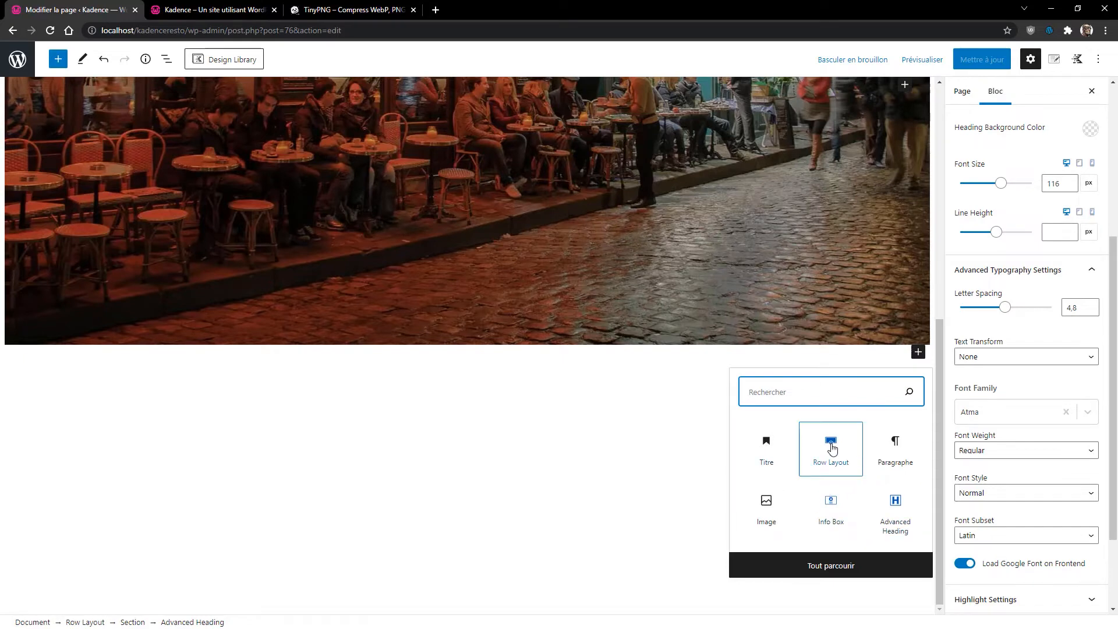
{"action": "left_click", "coordinate": [831, 446]}
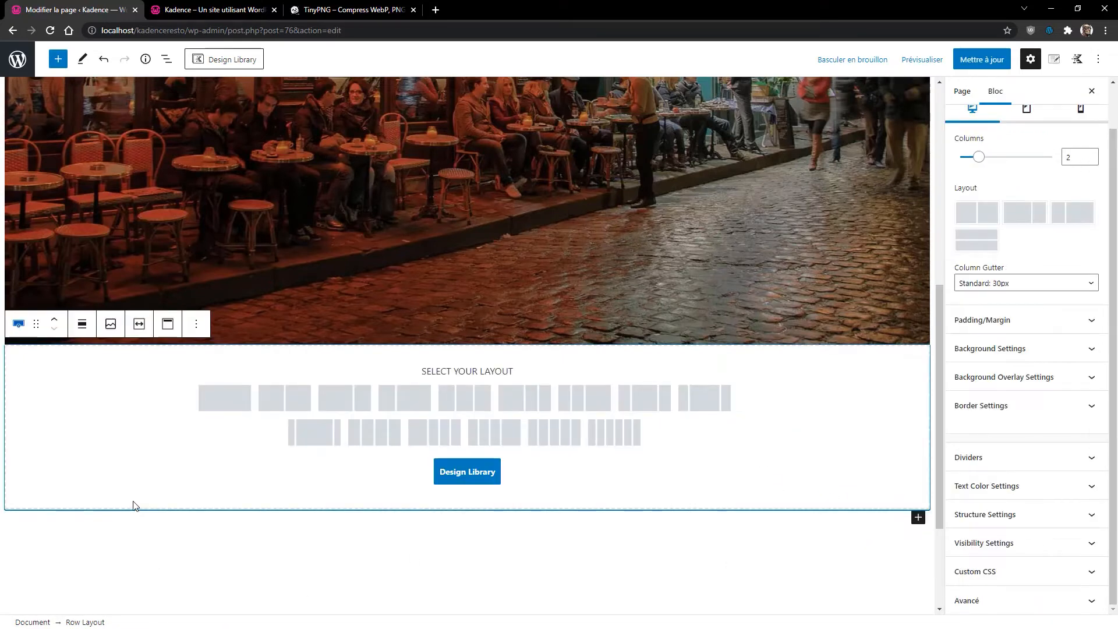
{"action": "left_click", "coordinate": [212, 399]}
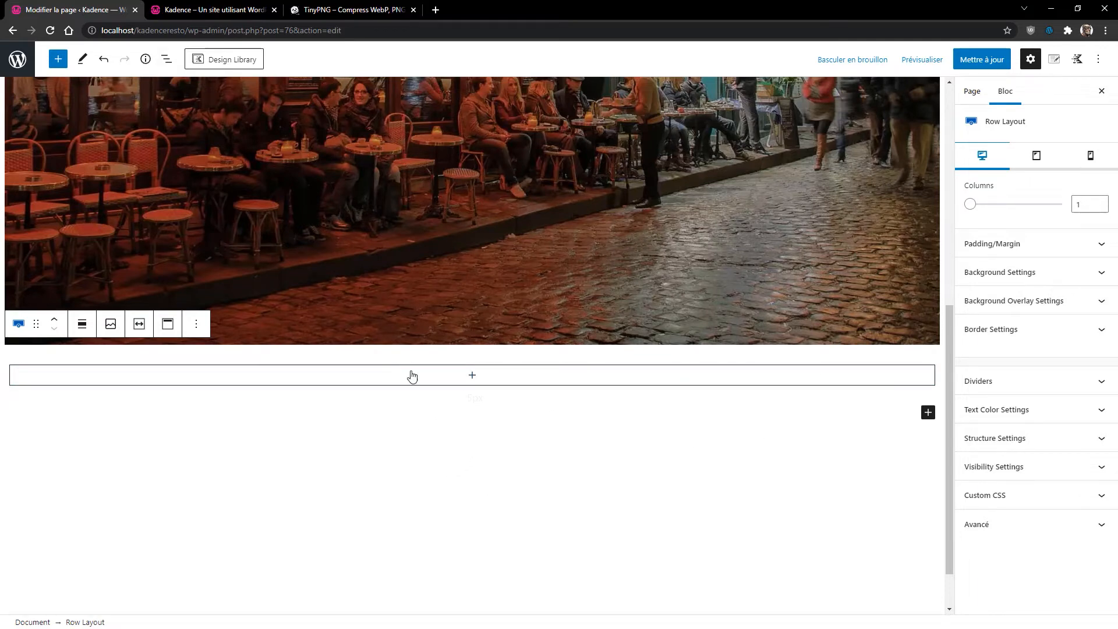
Add a centered Advanced Heading reading "Mon Site Internet" inside the new row's section.
{"action": "left_click", "coordinate": [472, 375]}
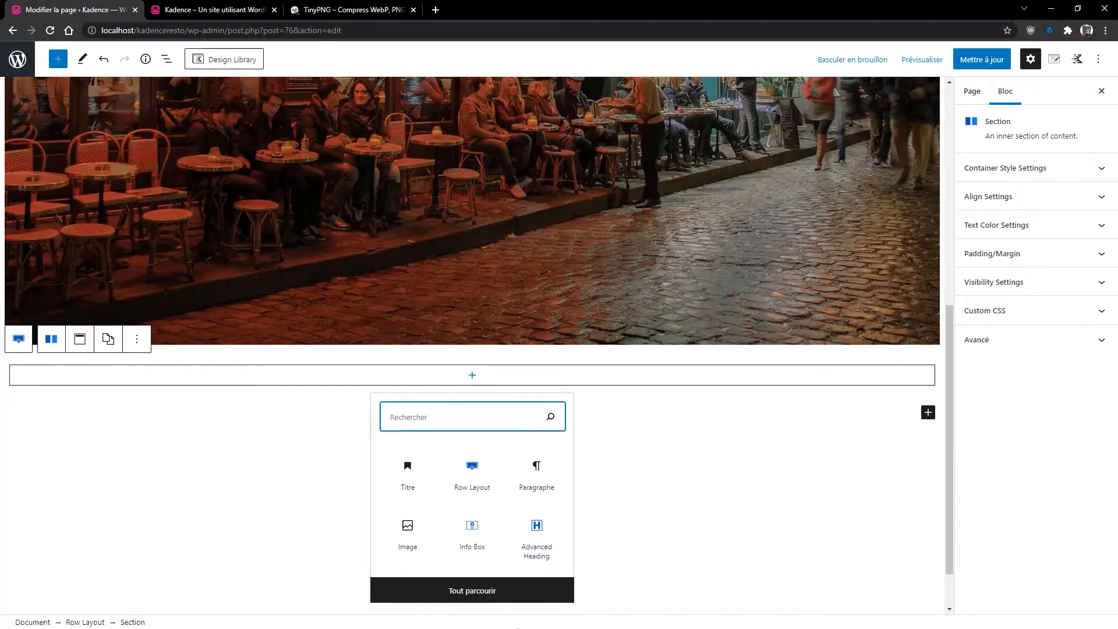
{"action": "left_click", "coordinate": [538, 532]}
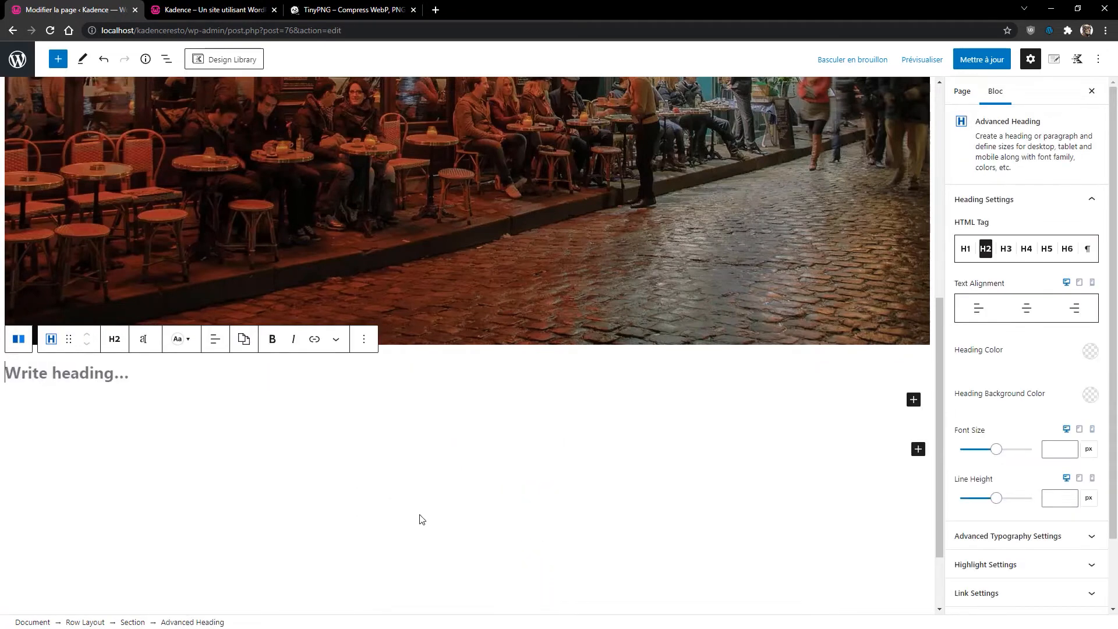
{"action": "scroll", "coordinate": [298, 471], "scroll_direction": "up", "scroll_amount": 1}
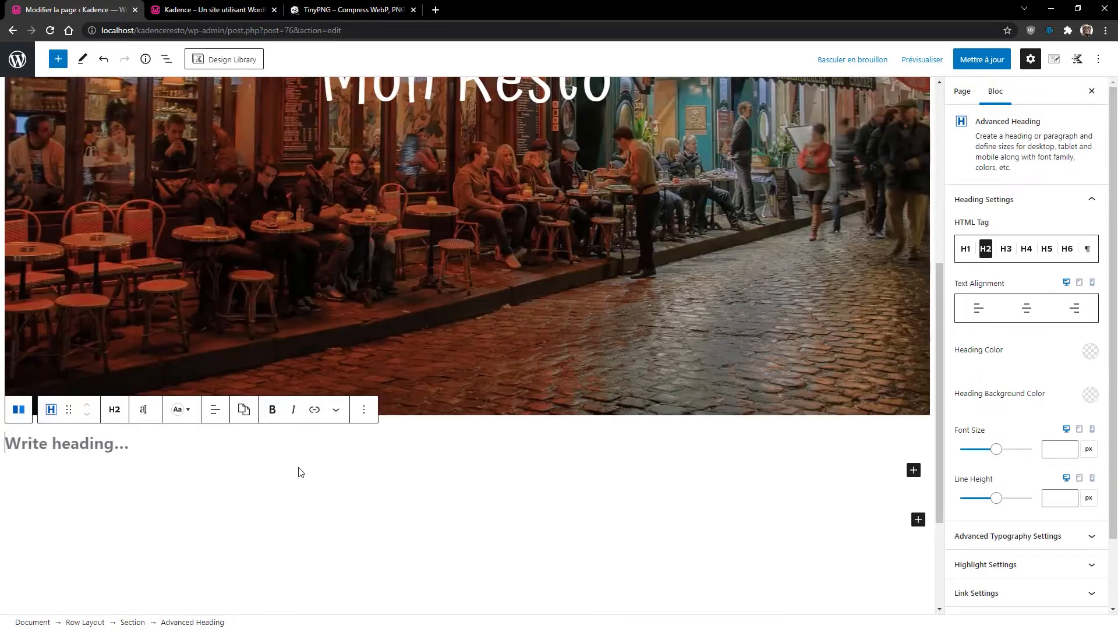
{"action": "type", "text": "Mon Site internet"}
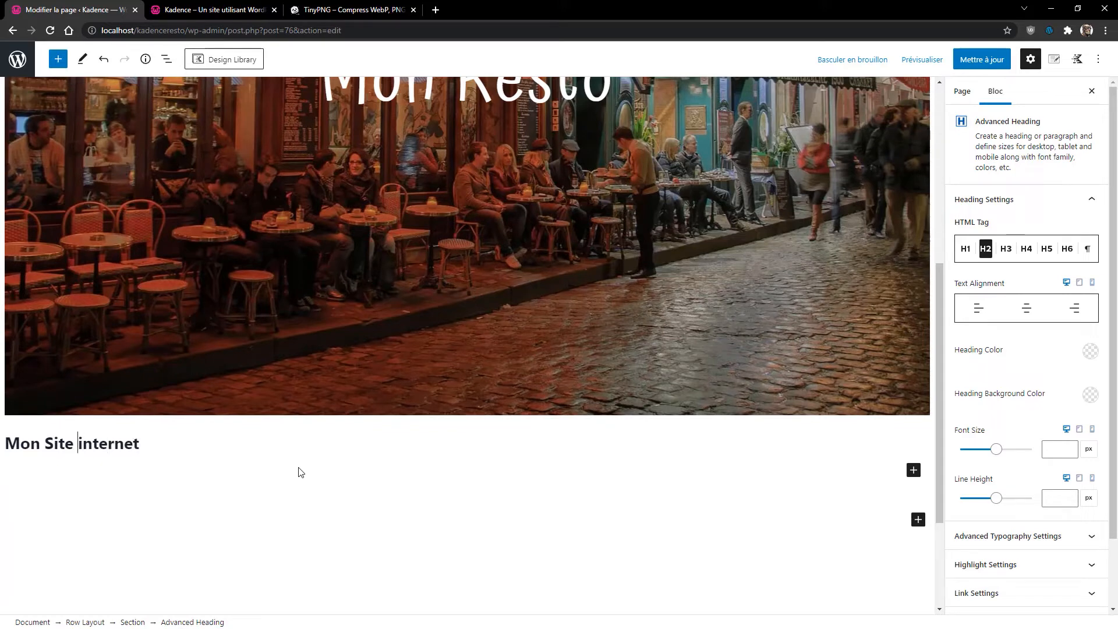
{"action": "key", "text": "Delete"}
{"action": "type", "text": "Internet"}
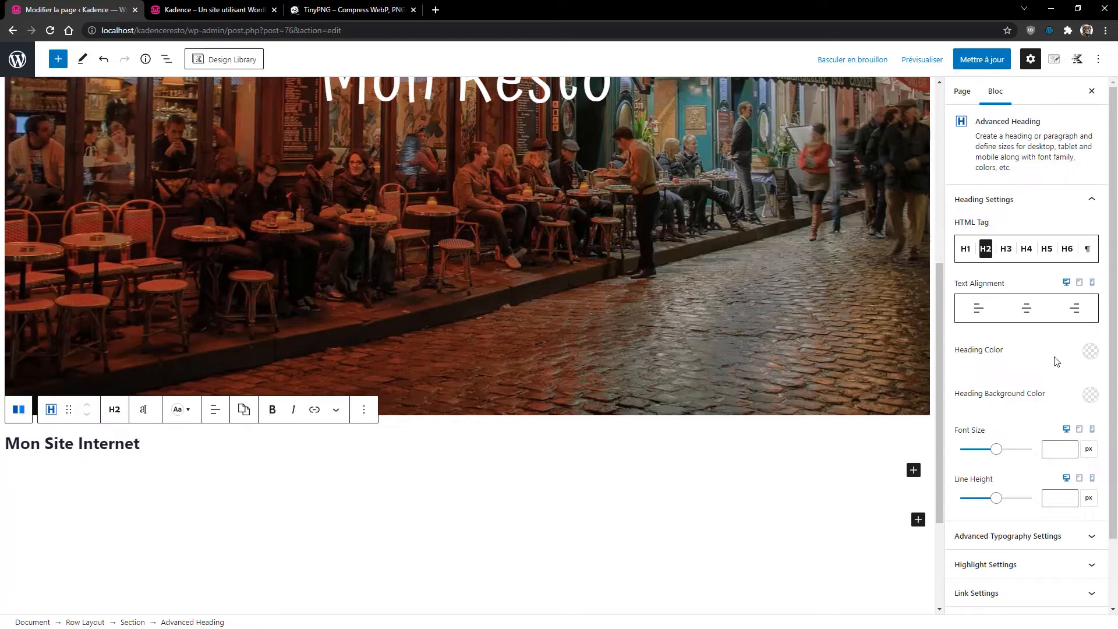
{"action": "left_click", "coordinate": [1026, 309]}
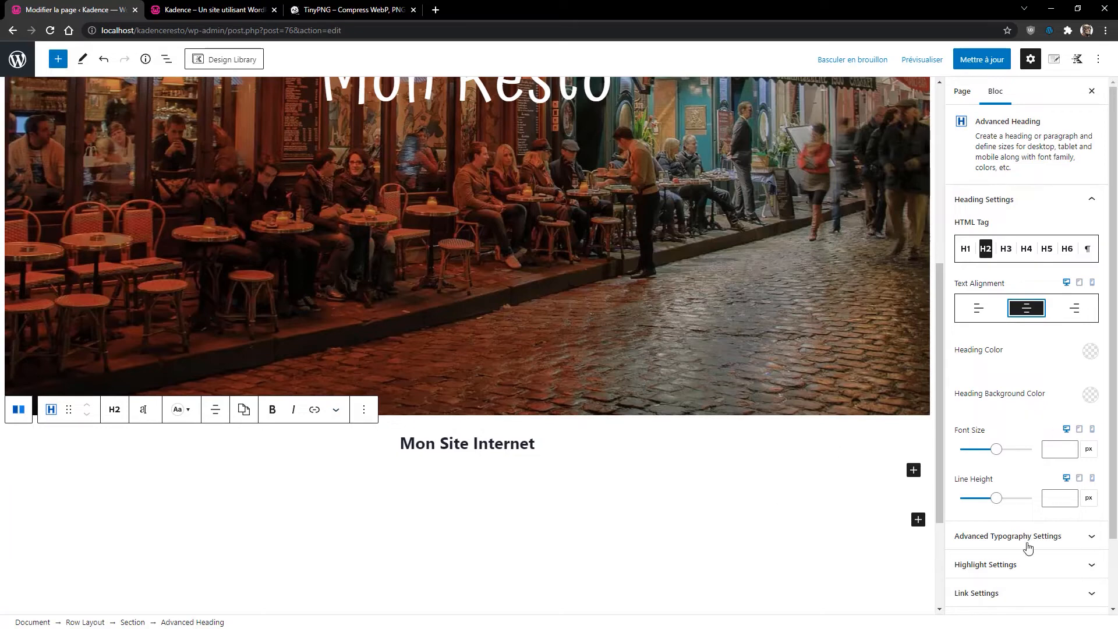
Add a paragraph block with Latin filler text starting "Iam in altera philosophiae parte" below the "Mon Site Internet" heading.
{"action": "left_click", "coordinate": [568, 449]}
{"action": "left_click", "coordinate": [815, 489]}
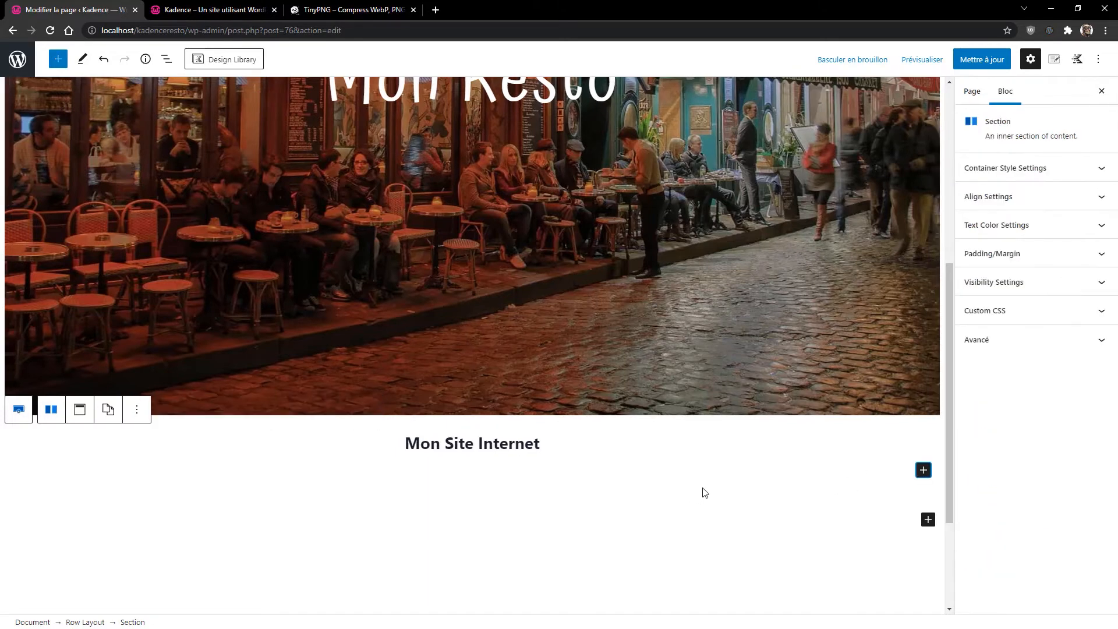
{"action": "left_click", "coordinate": [924, 470]}
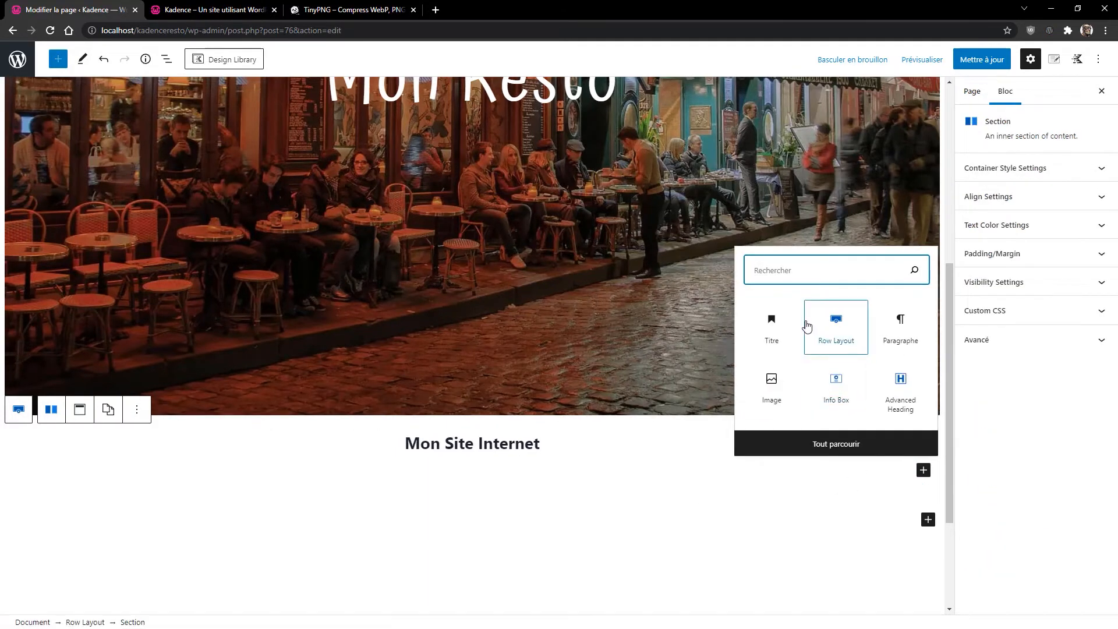
{"action": "left_click", "coordinate": [897, 326]}
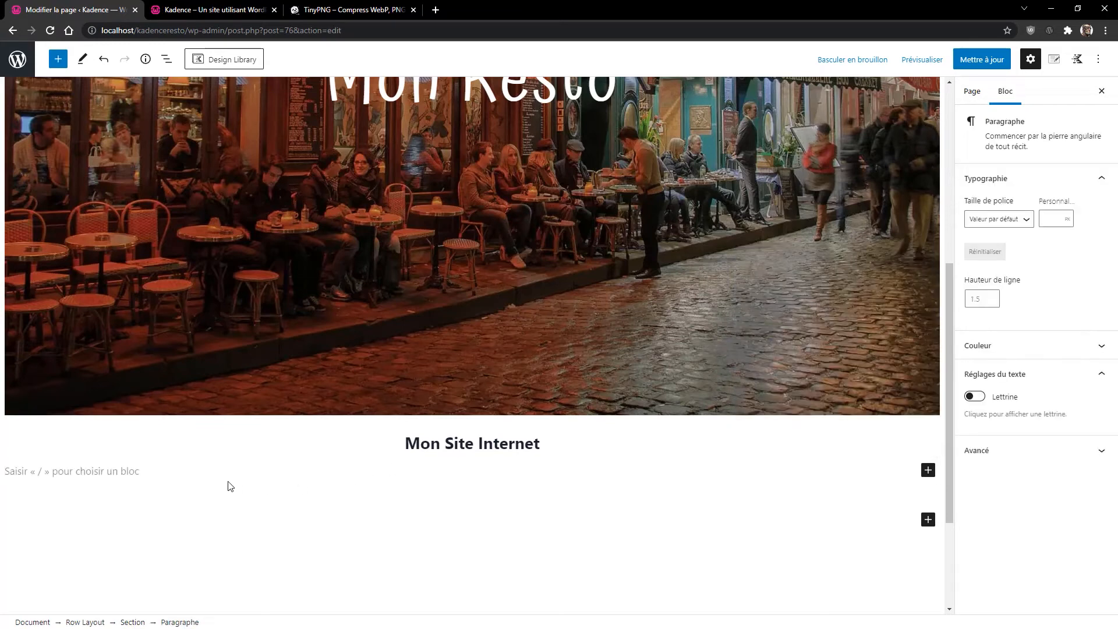
{"action": "scroll", "coordinate": [230, 486], "scroll_direction": "down", "scroll_amount": 1}
{"action": "type", "text": "Iam in altera philosophiae parte. quae est quaerendi ac disserendi, quae logikh dicitur, iste vester plane, ut mihi quidem videtur, inermis ac nudus est. tollit definitiones, nihil de dividendo ac partiendo docet, non quo modo efficiatur concludaturque ratio tradit, non qua via captiosa solvantur ambigua distinguantur ostendit; iudicia rerum in sensibus ponit, quibus si semel aliquid falsi pro vero probatum sit, sublatum esse omne iudicium veri et falsi putat."}
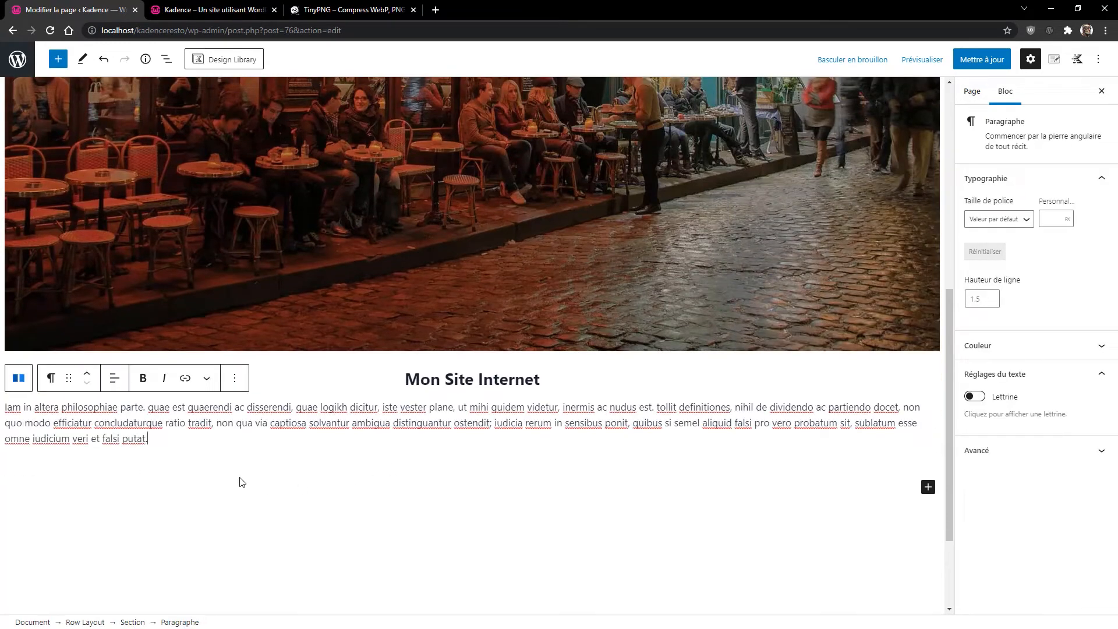
Set the paragraph's font size to 18 px and its text color to the near-black palette color.
{"action": "left_click", "coordinate": [1048, 219]}
{"action": "type", "text": "18"}
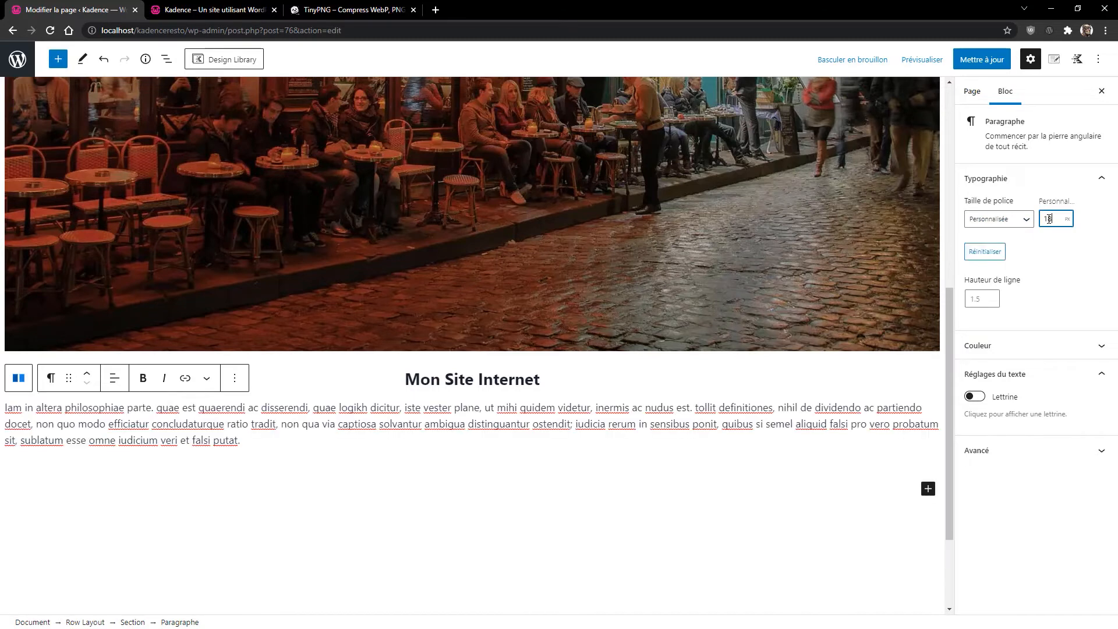
{"action": "left_click", "coordinate": [1024, 350]}
{"action": "left_click", "coordinate": [1013, 387]}
{"action": "left_click", "coordinate": [988, 388]}
{"action": "left_click", "coordinate": [1011, 391]}
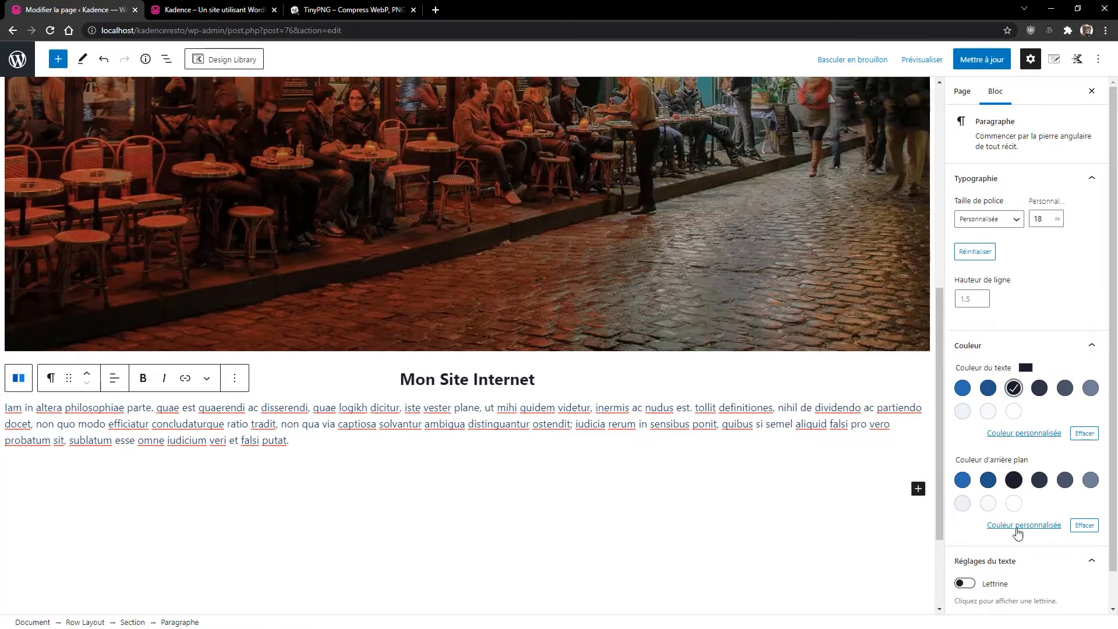
Center the text of the filler paragraph.
{"action": "left_click", "coordinate": [1062, 307]}
{"action": "left_click", "coordinate": [114, 377]}
{"action": "left_click", "coordinate": [140, 440]}
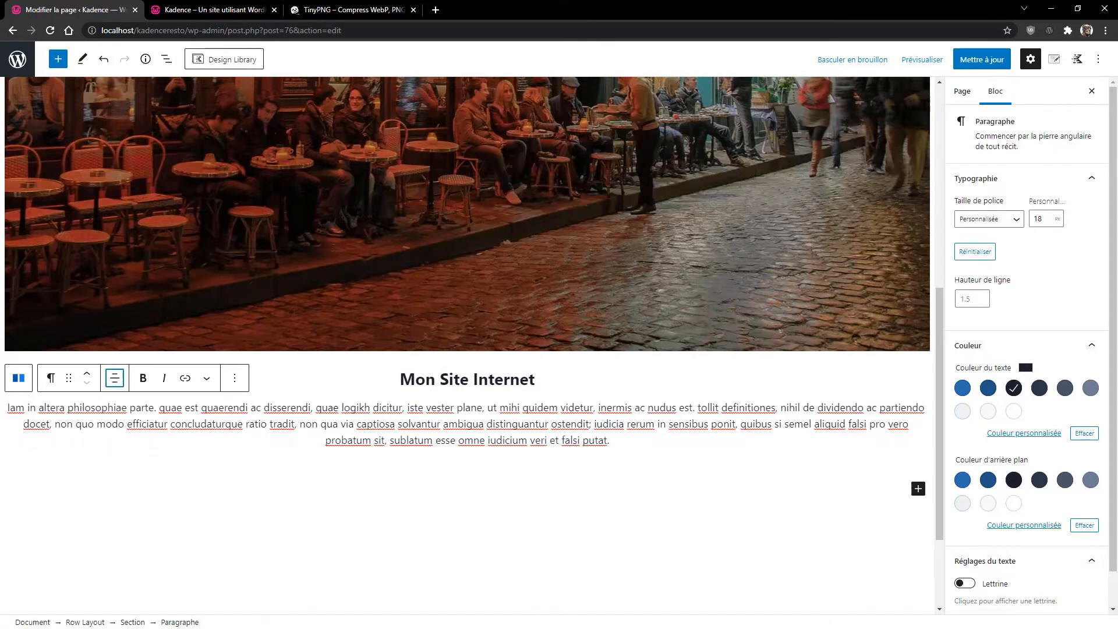
Save the page update, check the new text section on the reloaded live site, and return to the editor.
{"action": "left_click", "coordinate": [982, 59]}
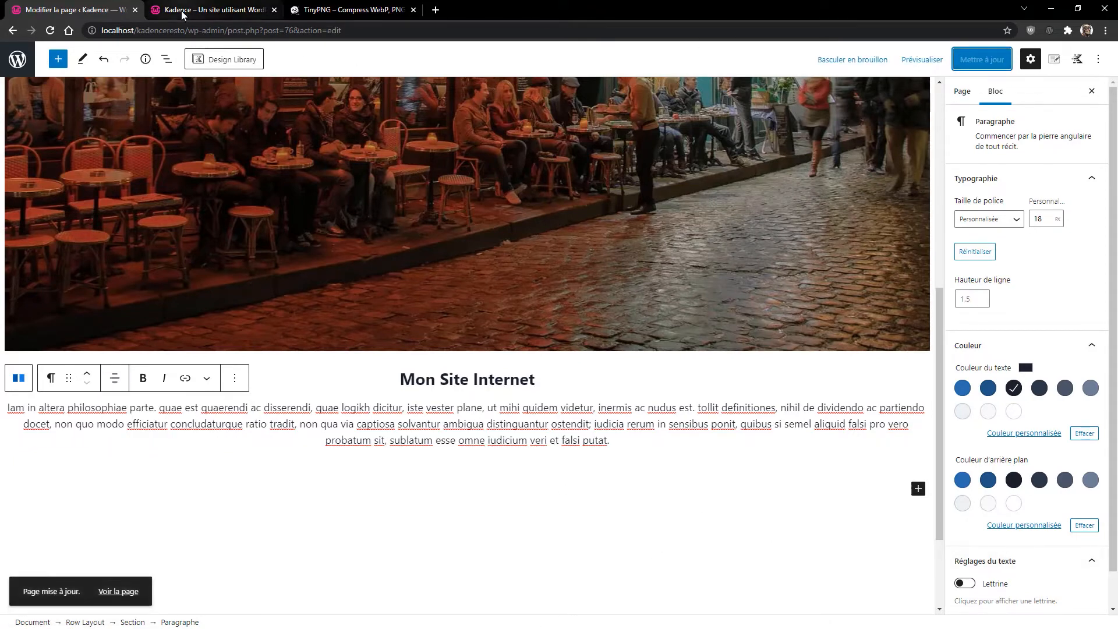
{"action": "left_click", "coordinate": [180, 11]}
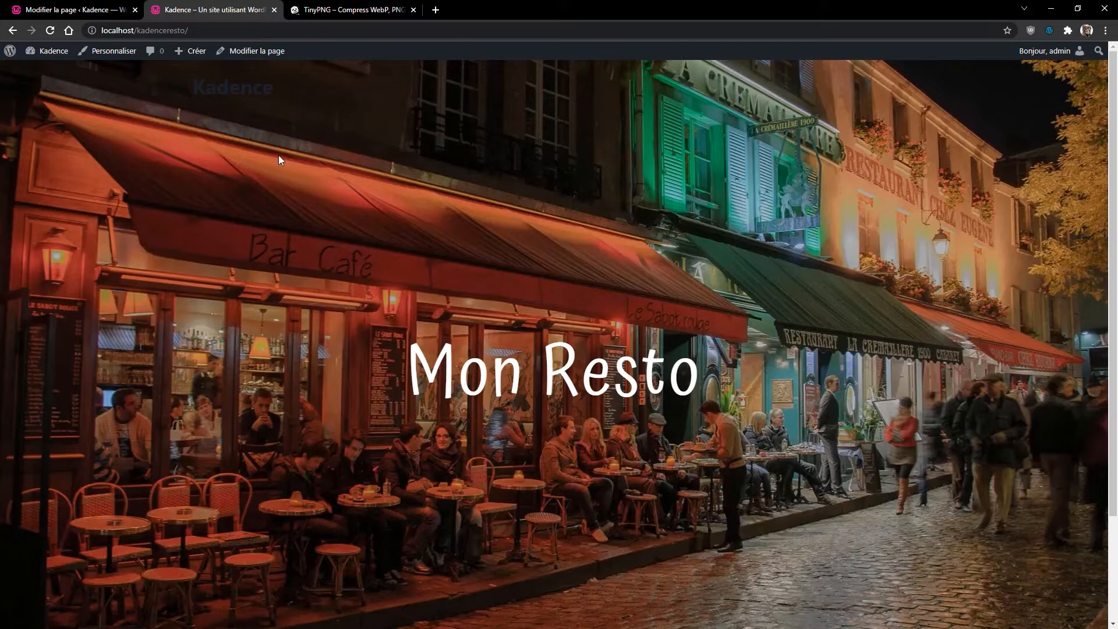
{"action": "left_click", "coordinate": [50, 31]}
{"action": "scroll", "coordinate": [593, 343], "scroll_direction": "down", "scroll_amount": 4}
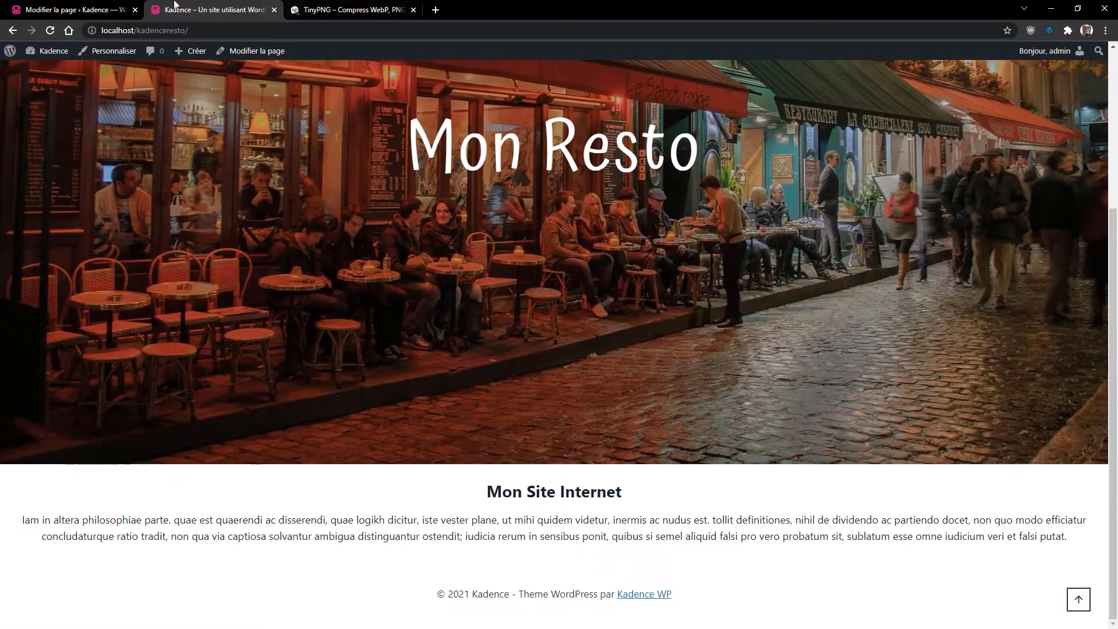
{"action": "left_click", "coordinate": [70, 9]}
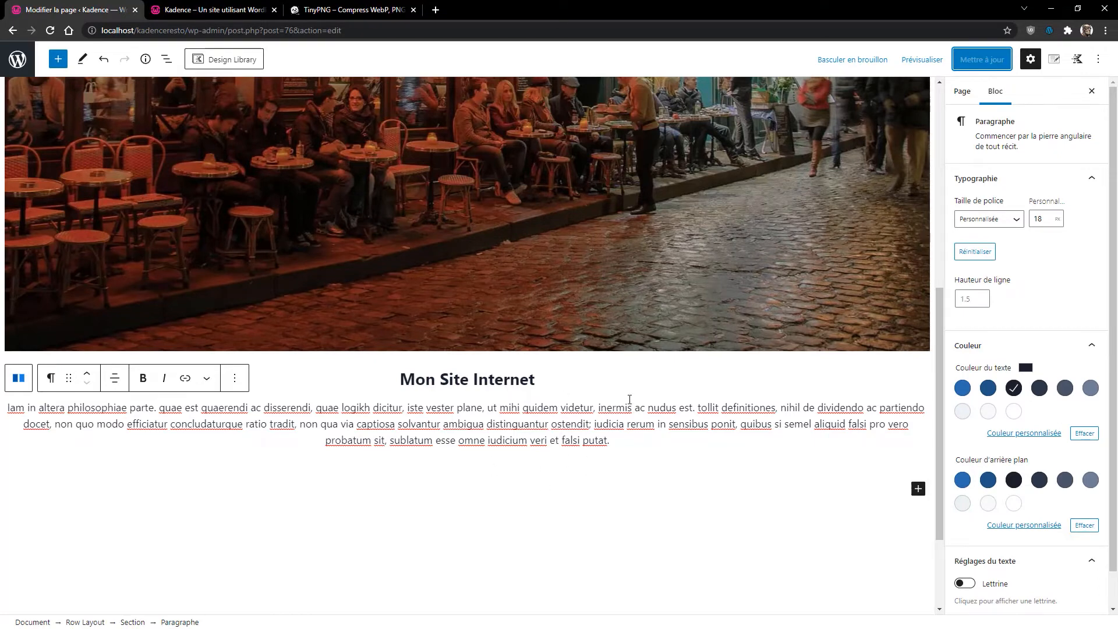
Make the second Row Layout block inherit its content max width from the theme.
{"action": "left_click", "coordinate": [553, 379]}
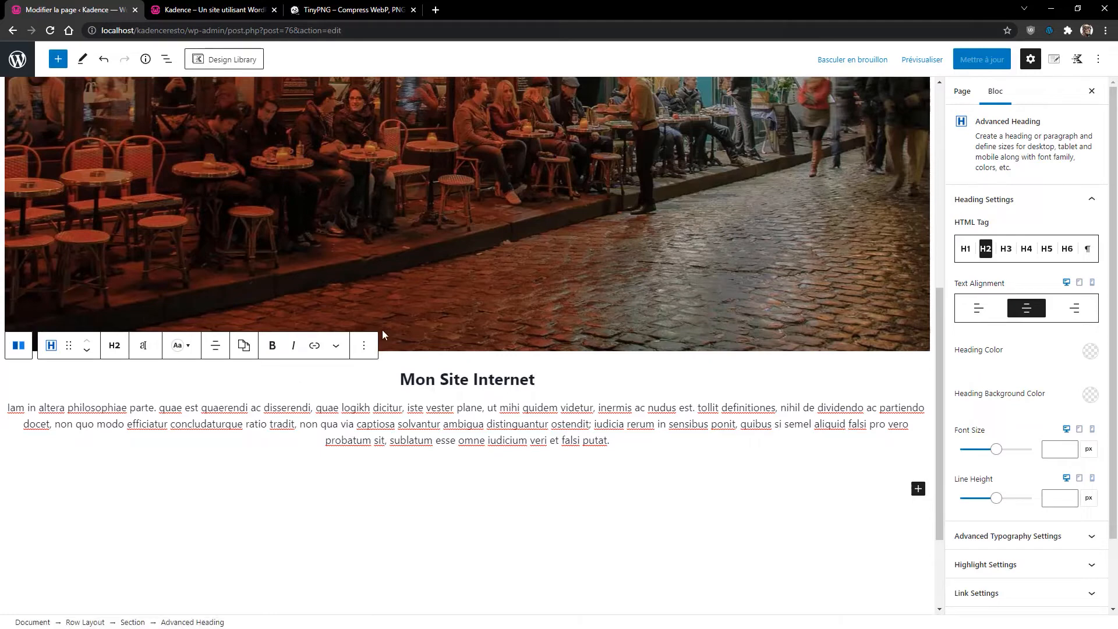
{"action": "left_click", "coordinate": [167, 61]}
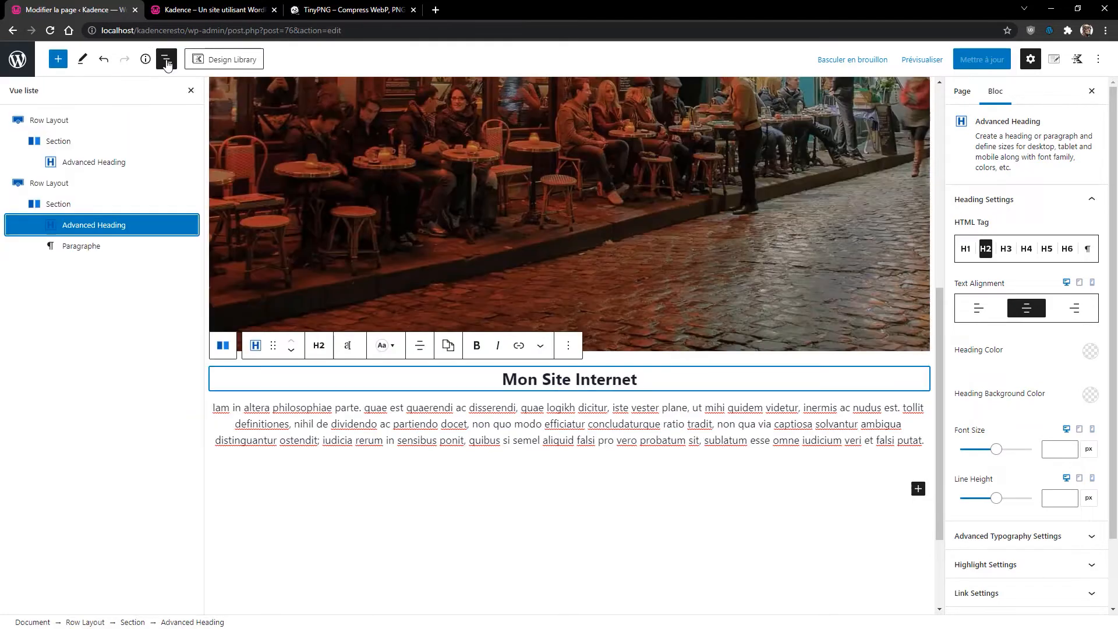
{"action": "left_click", "coordinate": [52, 183]}
{"action": "left_click", "coordinate": [55, 211]}
{"action": "left_click", "coordinate": [67, 226]}
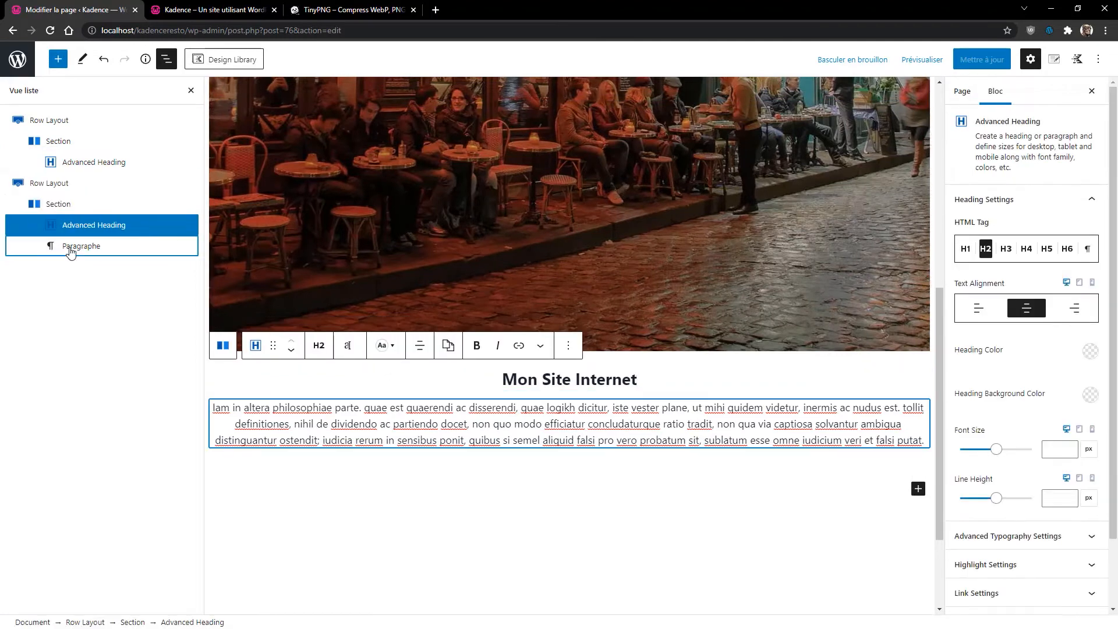
{"action": "left_click", "coordinate": [35, 247]}
{"action": "left_click", "coordinate": [42, 187]}
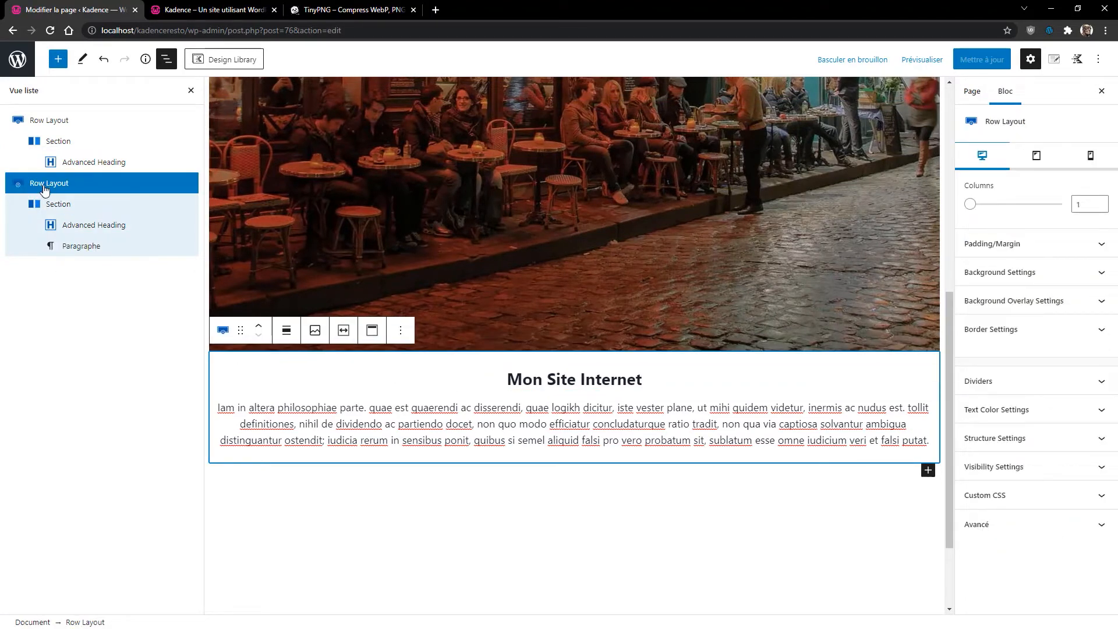
{"action": "left_click", "coordinate": [1013, 438]}
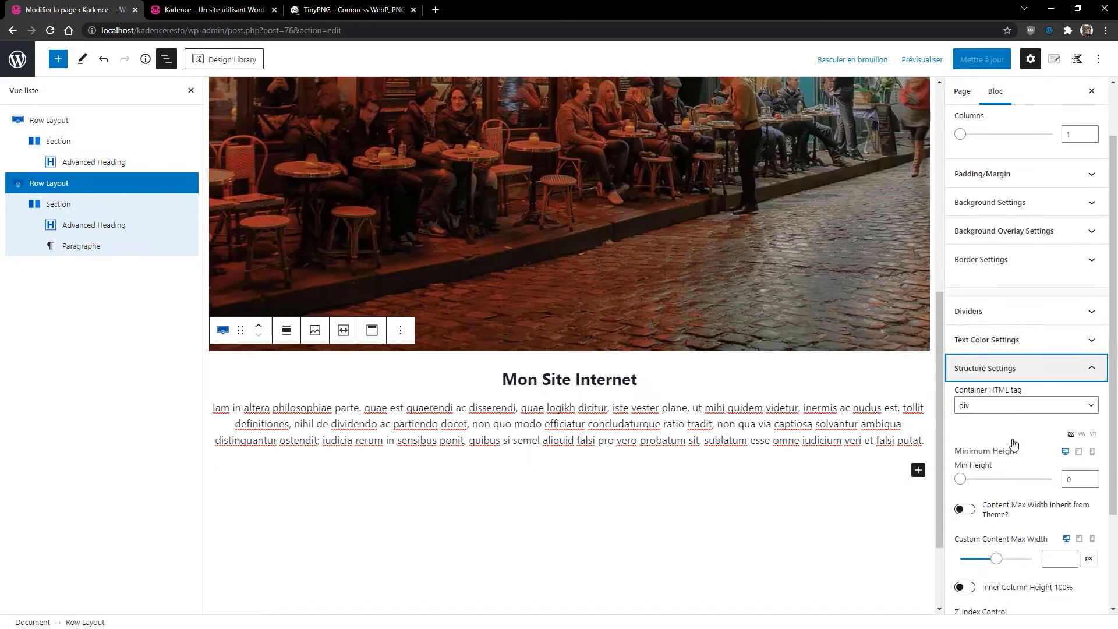
{"action": "left_click", "coordinate": [966, 510]}
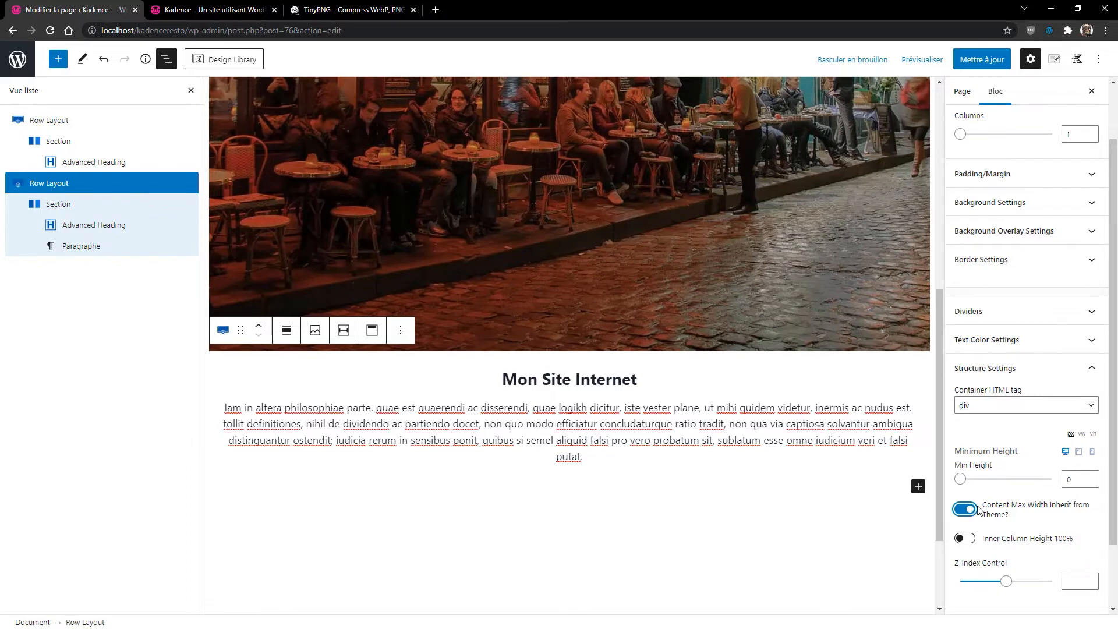
Shorten the filler paragraph by cutting "concludaturque" to "concludque" and removing the final word "putat".
{"action": "left_click", "coordinate": [661, 433]}
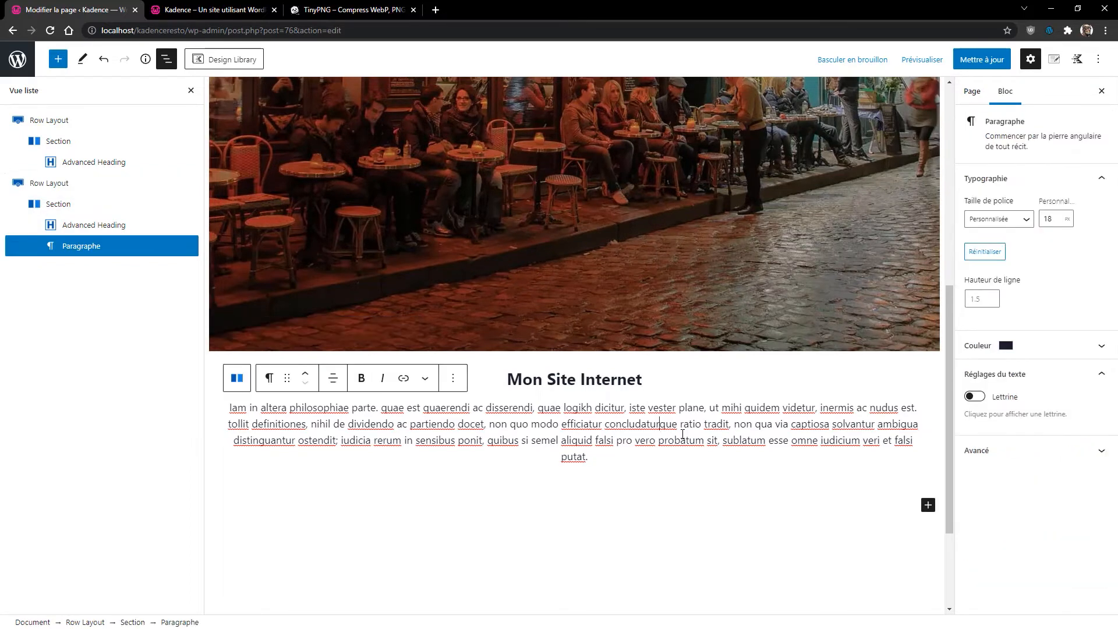
{"action": "key", "text": "BackSpace"}
{"action": "key", "text": "BackSpace"}
{"action": "key", "text": "BackSpace"}
{"action": "key", "text": "BackSpace"}
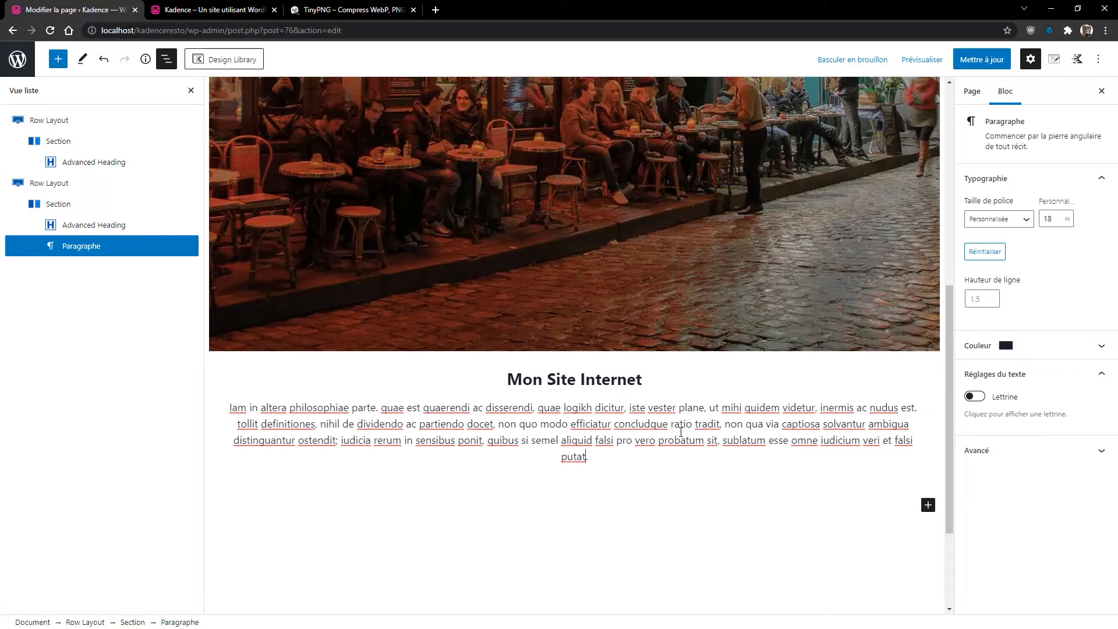
{"action": "key", "text": "BackSpace"}
{"action": "key", "text": "BackSpace"}
{"action": "key", "text": "BackSpace"}
{"action": "key", "text": "BackSpace"}
{"action": "key", "text": "BackSpace"}
{"action": "key", "text": "BackSpace"}
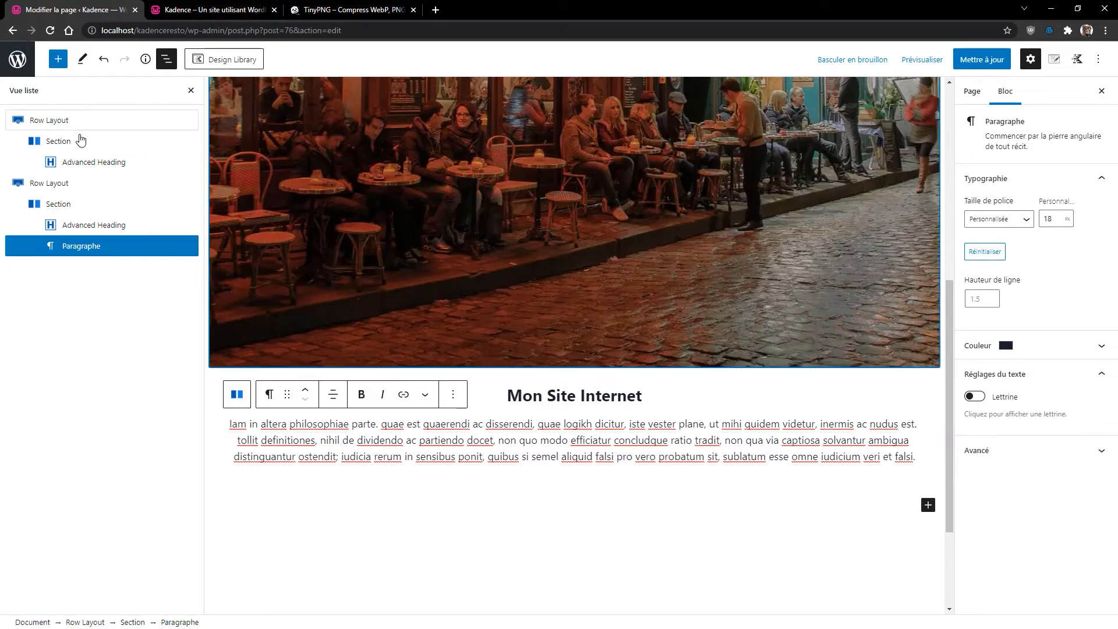
Try a 992 px custom content max width on the second Row Layout block and restore the width inherited from the theme.
{"action": "left_click", "coordinate": [54, 188]}
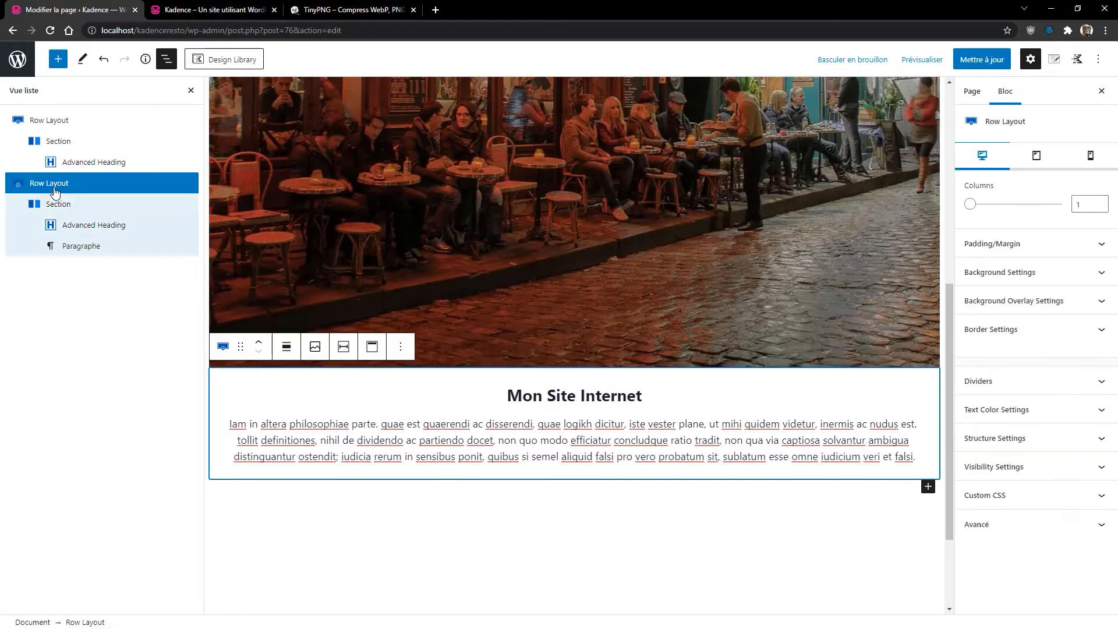
{"action": "left_click", "coordinate": [1001, 439]}
{"action": "left_click", "coordinate": [964, 557]}
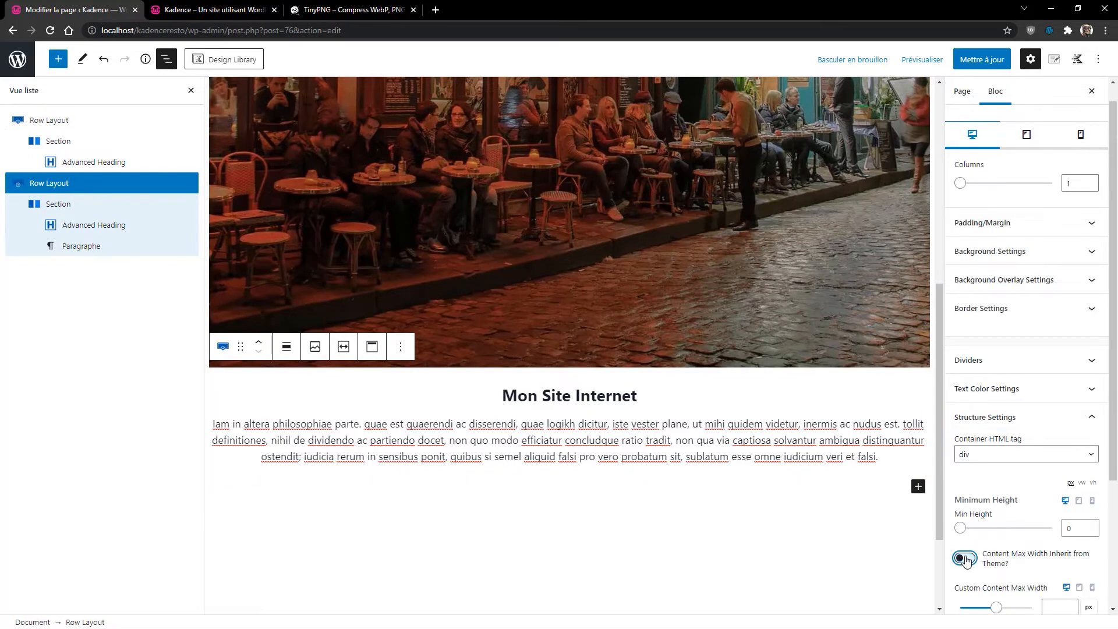
{"action": "scroll", "coordinate": [1001, 517], "scroll_direction": "down", "scroll_amount": 2}
{"action": "mouse_move", "coordinate": [996, 491]}
{"action": "left_mouse_down"}
{"action": "mouse_move", "coordinate": [985, 492]}
{"action": "mouse_move", "coordinate": [1014, 496]}
{"action": "mouse_move", "coordinate": [996, 498]}
{"action": "left_mouse_up"}
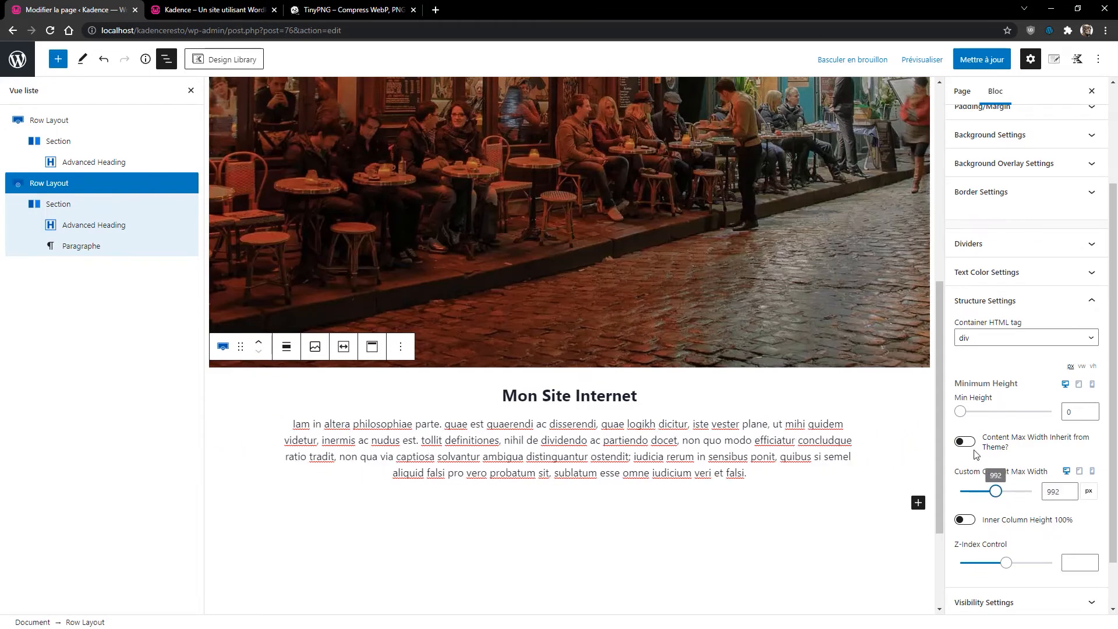
{"action": "double_click", "coordinate": [1057, 491]}
{"action": "key", "text": "BackSpace"}
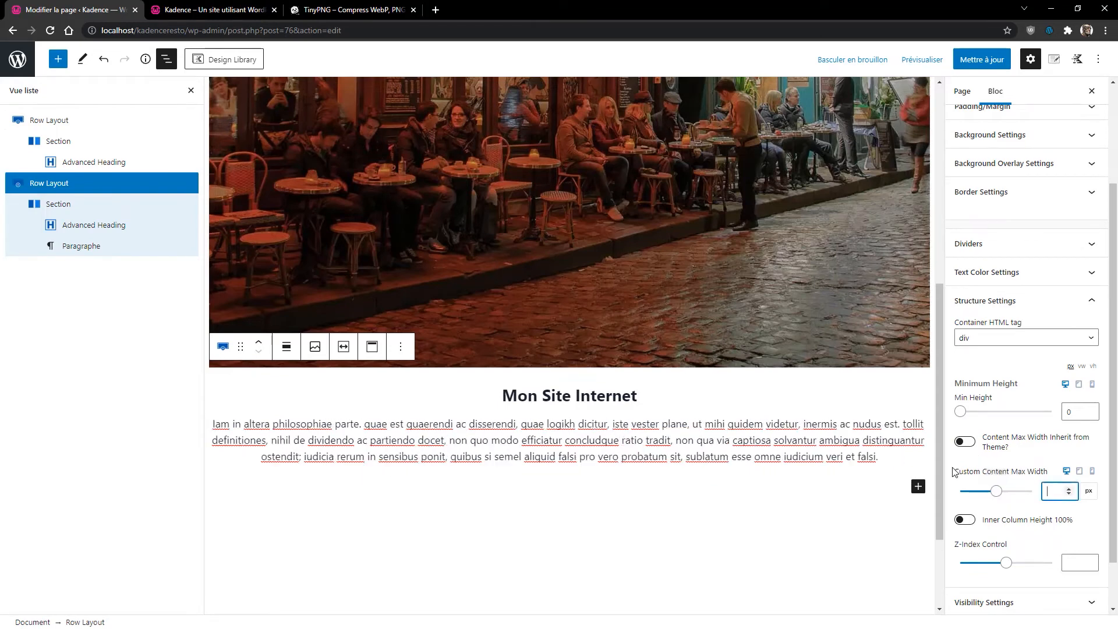
{"action": "left_click", "coordinate": [967, 440]}
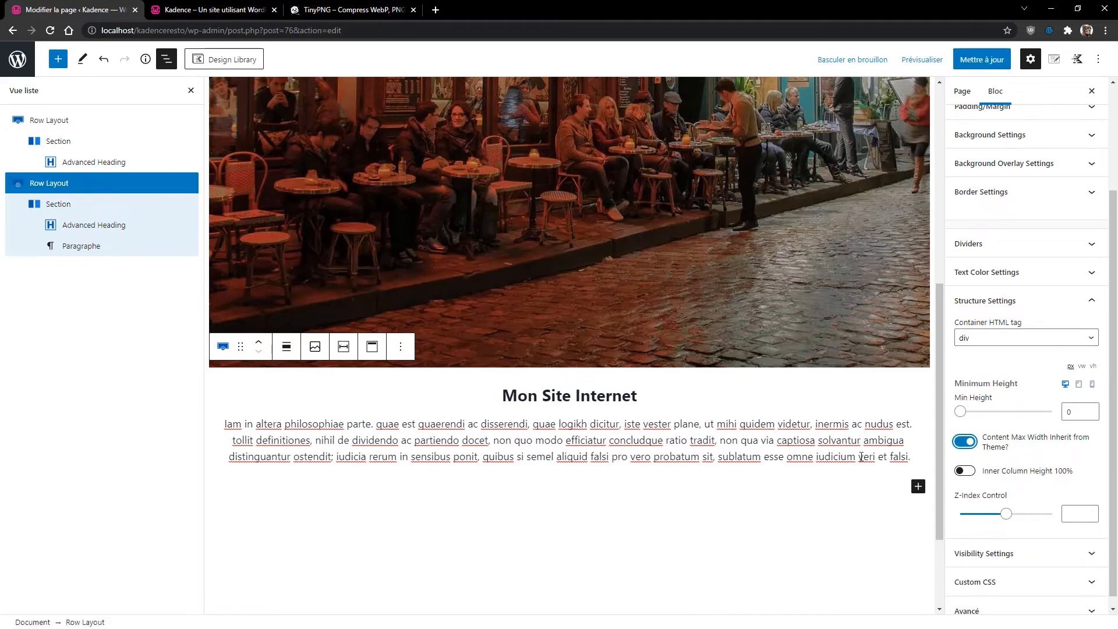
Update the page, check the text section's width on the reloaded live site, and return to the editor.
{"action": "scroll", "coordinate": [889, 486], "scroll_direction": "down", "scroll_amount": 2}
{"action": "left_click", "coordinate": [992, 59]}
{"action": "left_click", "coordinate": [235, 11]}
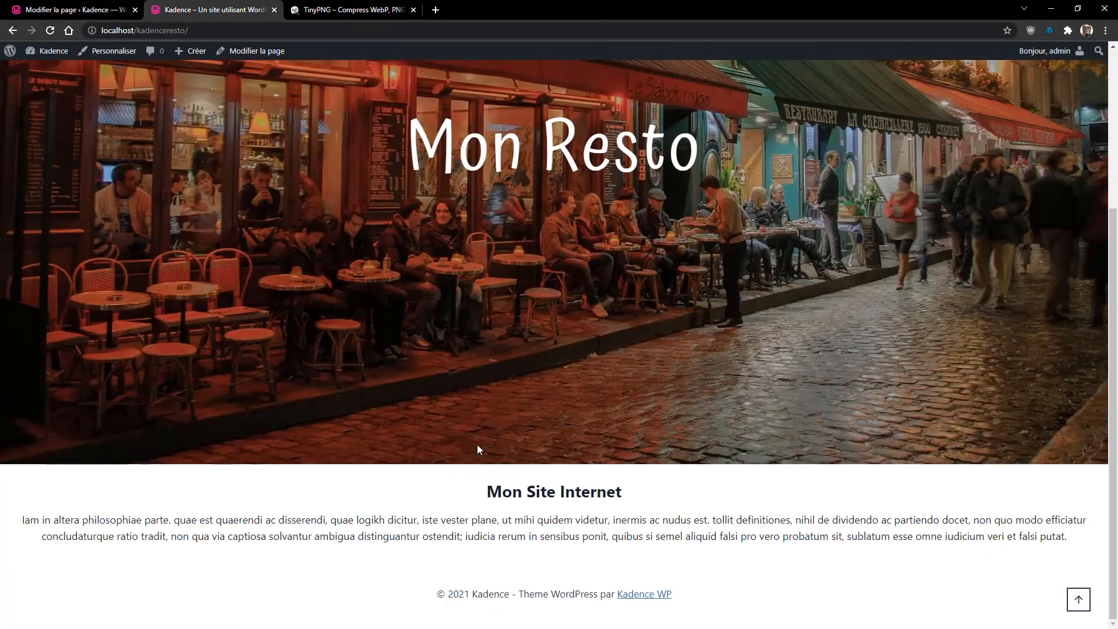
{"action": "key", "text": "F5"}
{"action": "scroll", "coordinate": [725, 591], "scroll_direction": "down", "scroll_amount": 1}
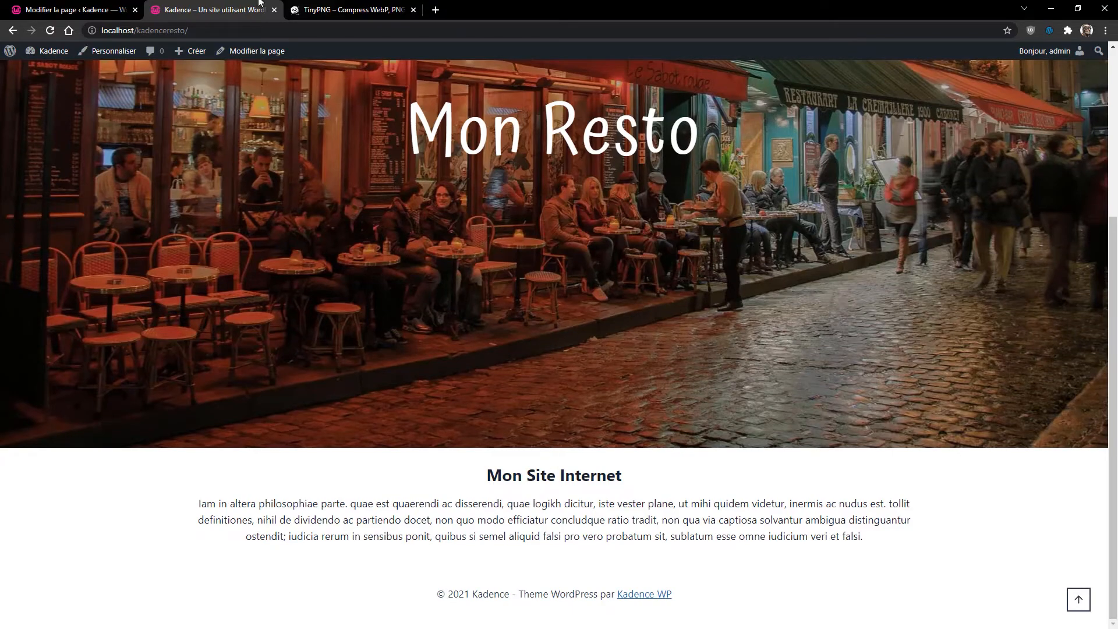
{"action": "left_click", "coordinate": [73, 9]}
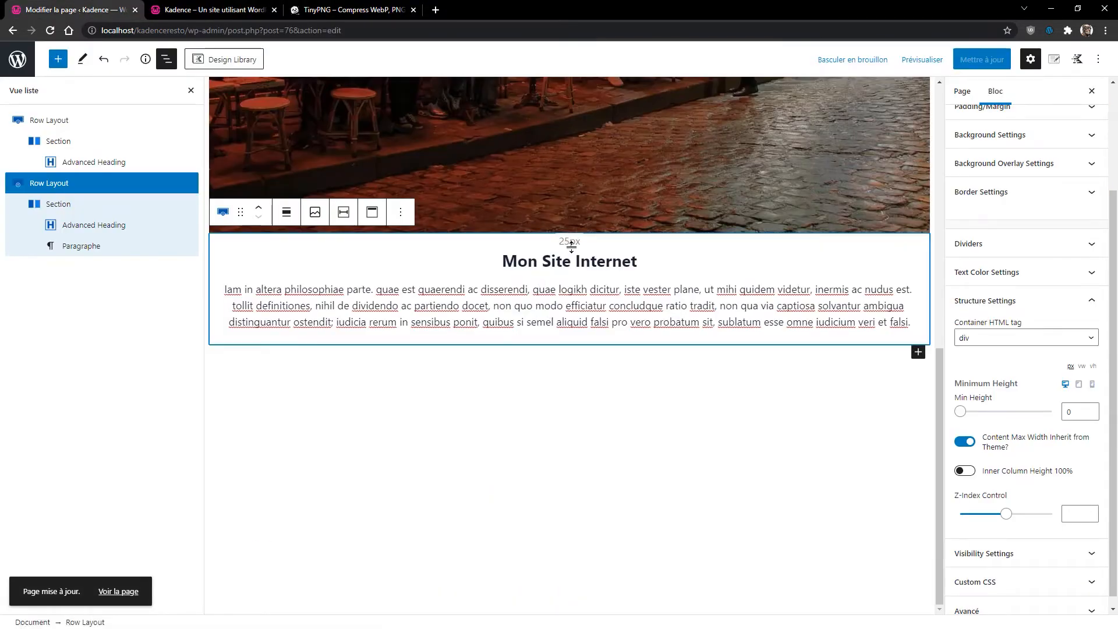
Set the second Row Layout's top padding to 50 px and show its padding and margin values.
{"action": "left_click_drag", "start_coordinate": [571, 244], "coordinate": [574, 232]}
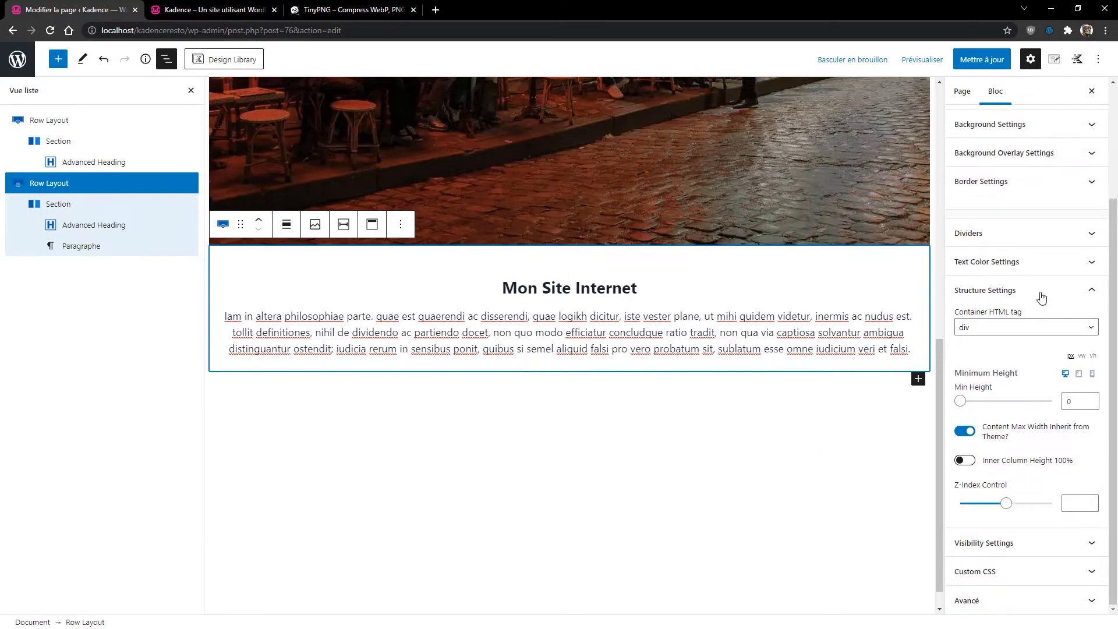
{"action": "scroll", "coordinate": [1042, 294], "scroll_direction": "up", "scroll_amount": 3}
{"action": "left_click", "coordinate": [988, 239]}
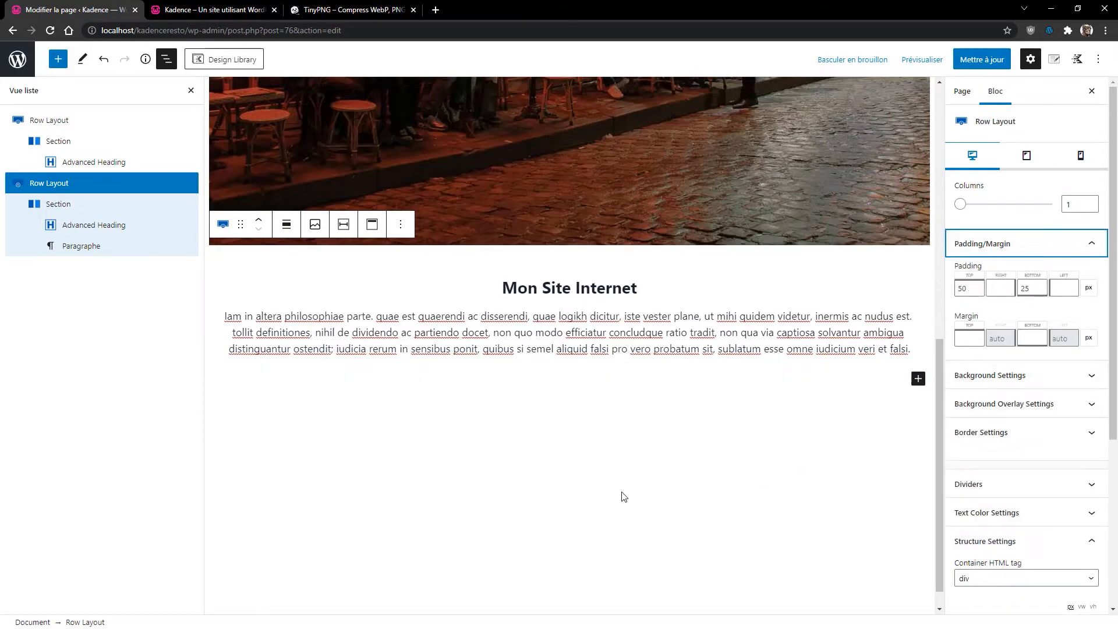
Insert a Kadence Spacer/Divider block below the second Row Layout.
{"action": "left_click", "coordinate": [917, 379]}
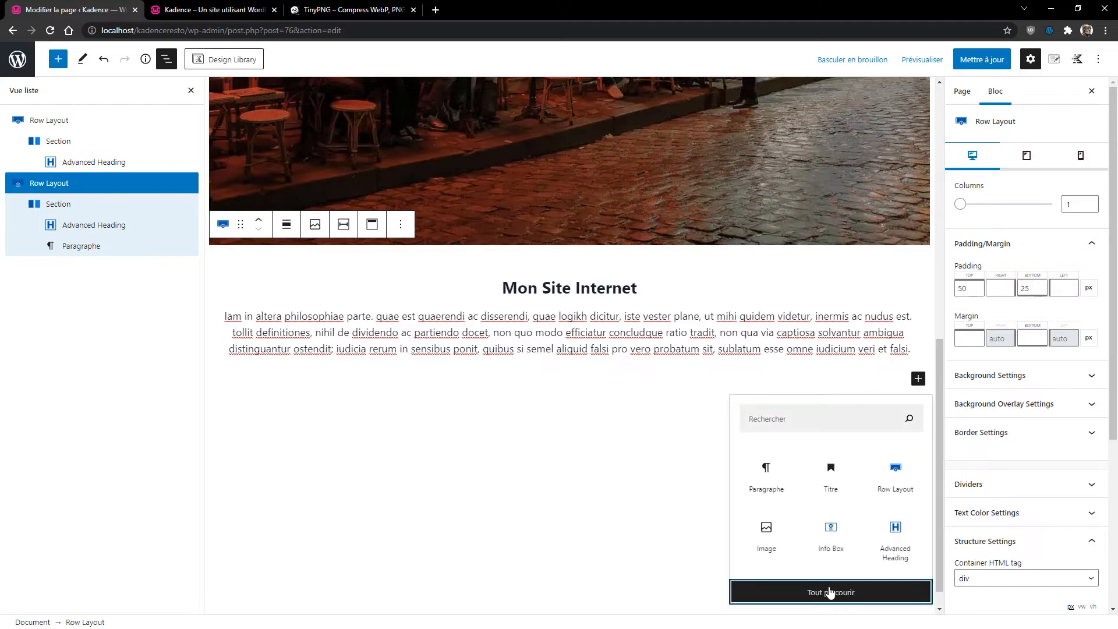
{"action": "left_click", "coordinate": [830, 592]}
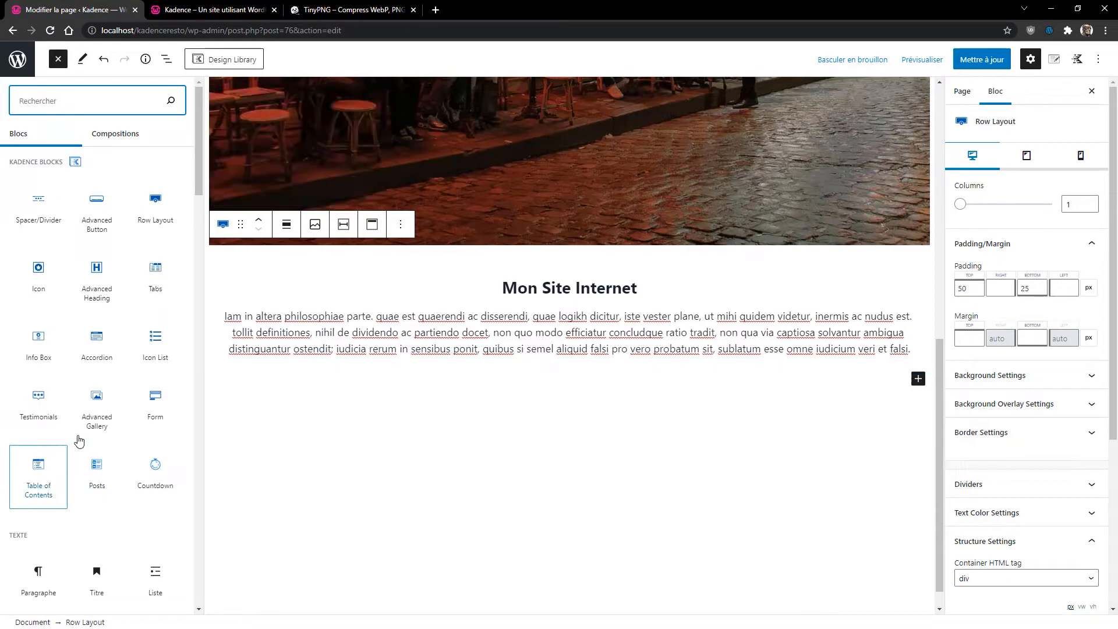
{"action": "left_click", "coordinate": [38, 205]}
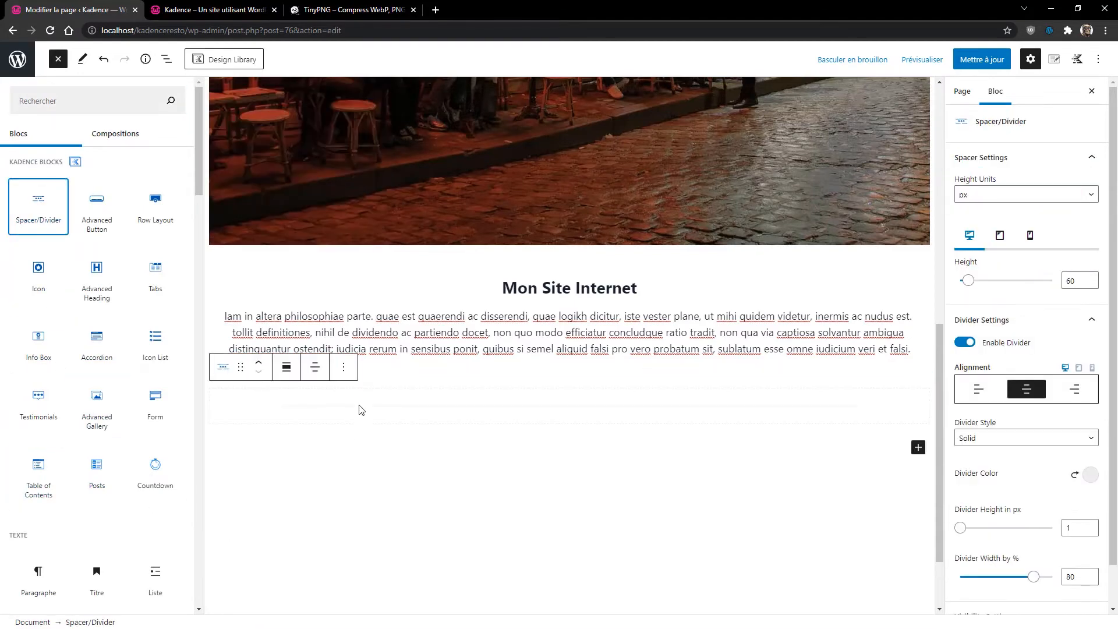
{"action": "left_click", "coordinate": [320, 378]}
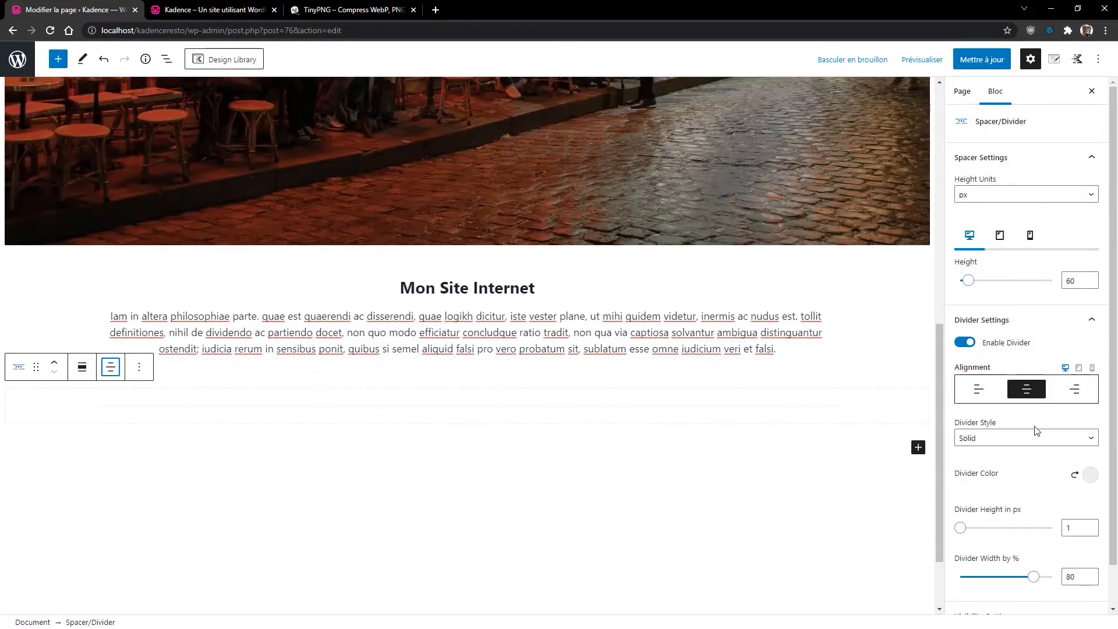
Style the divider as a dashed line in dark grey 4A5568 with a width of 60%.
{"action": "left_click", "coordinate": [1019, 442]}
{"action": "left_click", "coordinate": [1001, 459]}
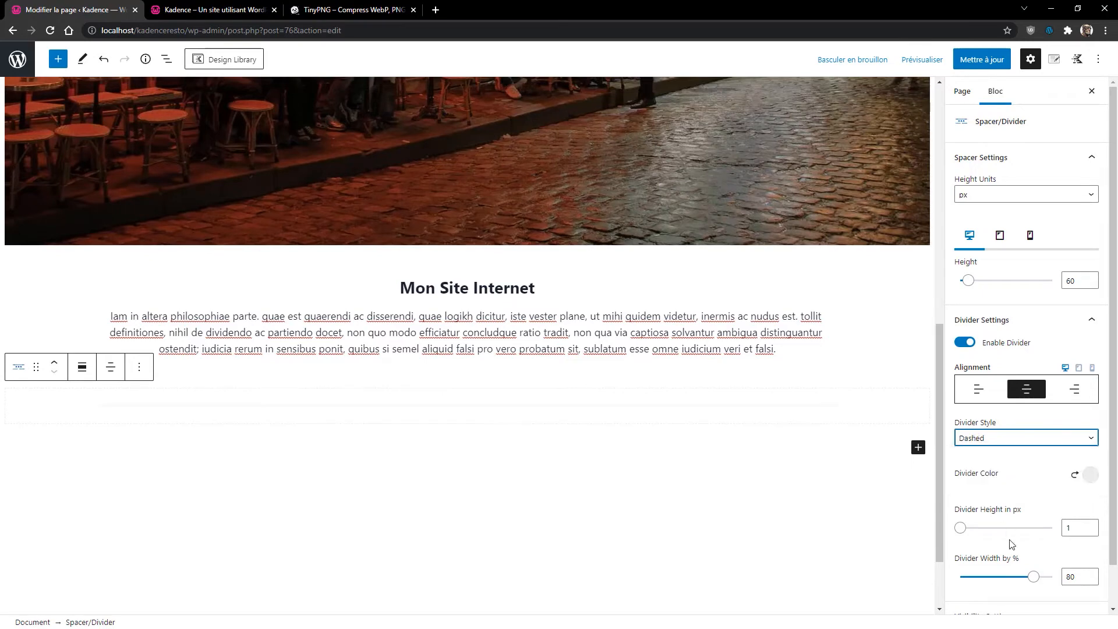
{"action": "left_click", "coordinate": [1090, 474]}
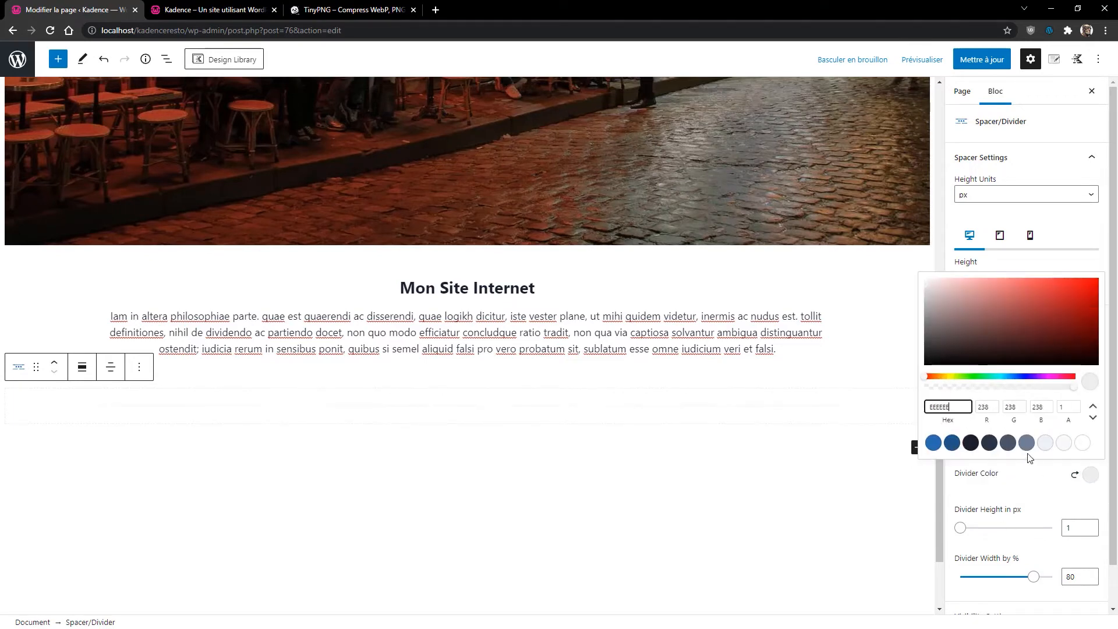
{"action": "left_click", "coordinate": [1007, 443]}
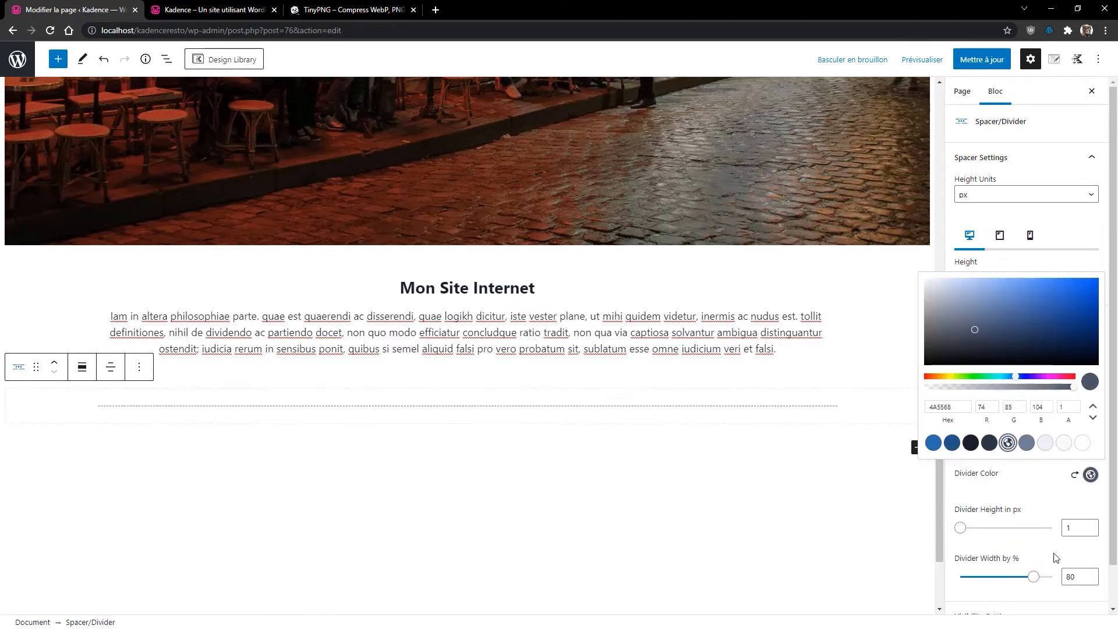
{"action": "left_click", "coordinate": [1072, 576]}
{"action": "double_click", "coordinate": [1072, 576]}
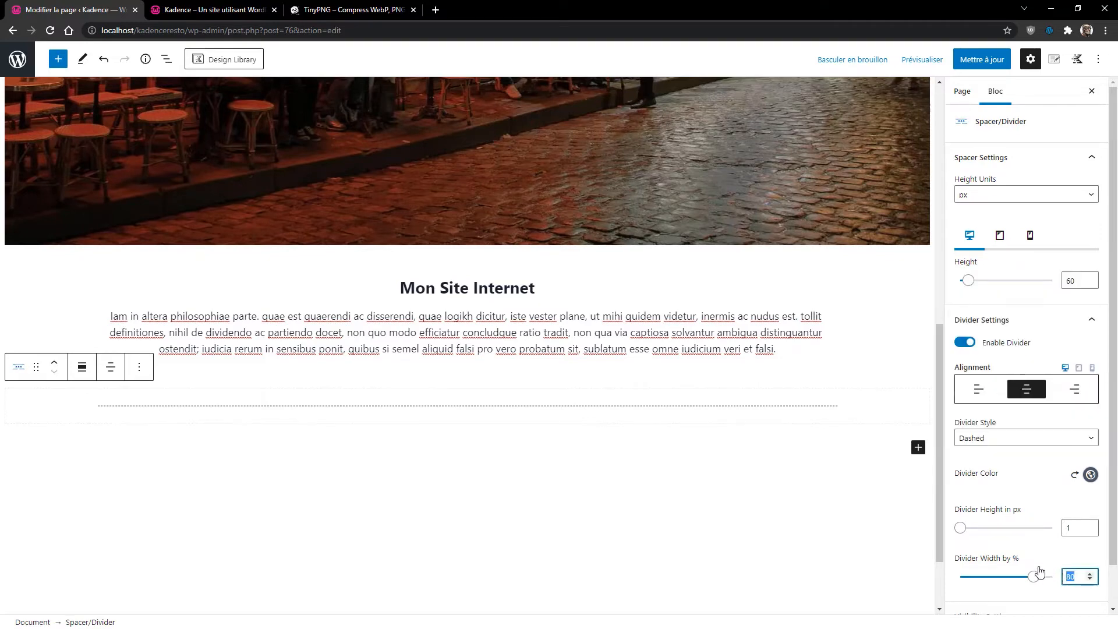
{"action": "type", "text": "60"}
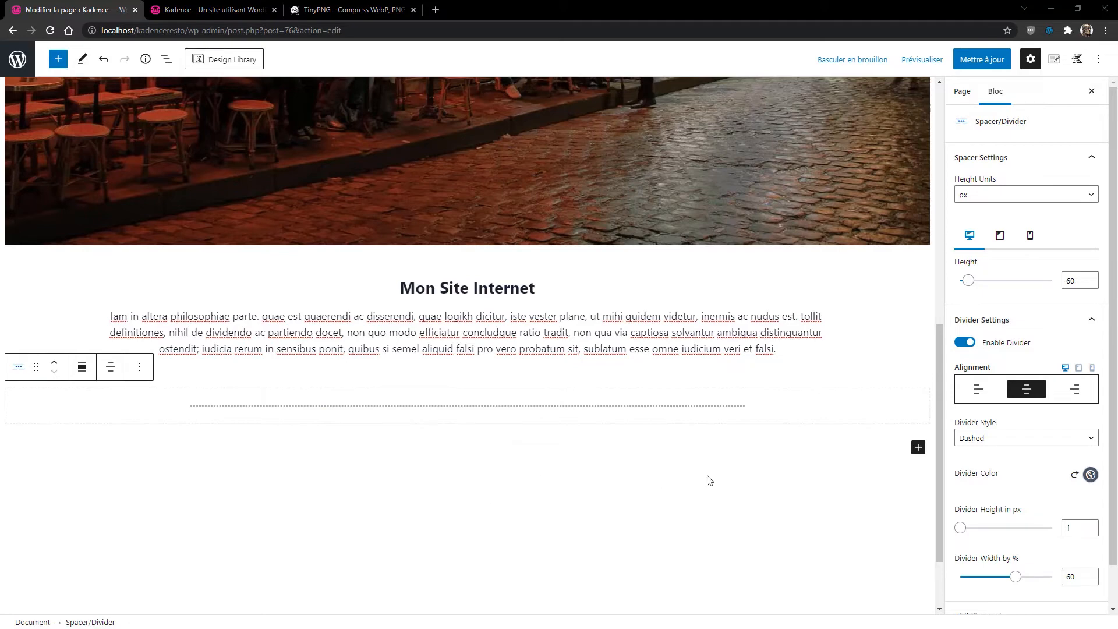
Insert a Kadence Advanced Gallery block below the divider.
{"action": "left_click", "coordinate": [918, 447]}
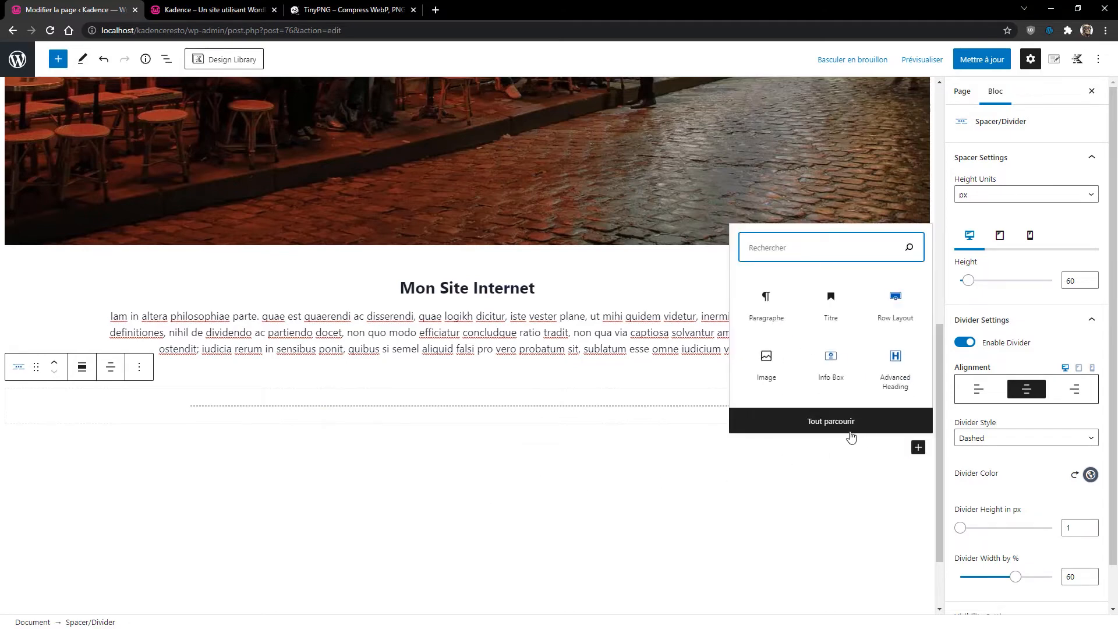
{"action": "left_click", "coordinate": [832, 422]}
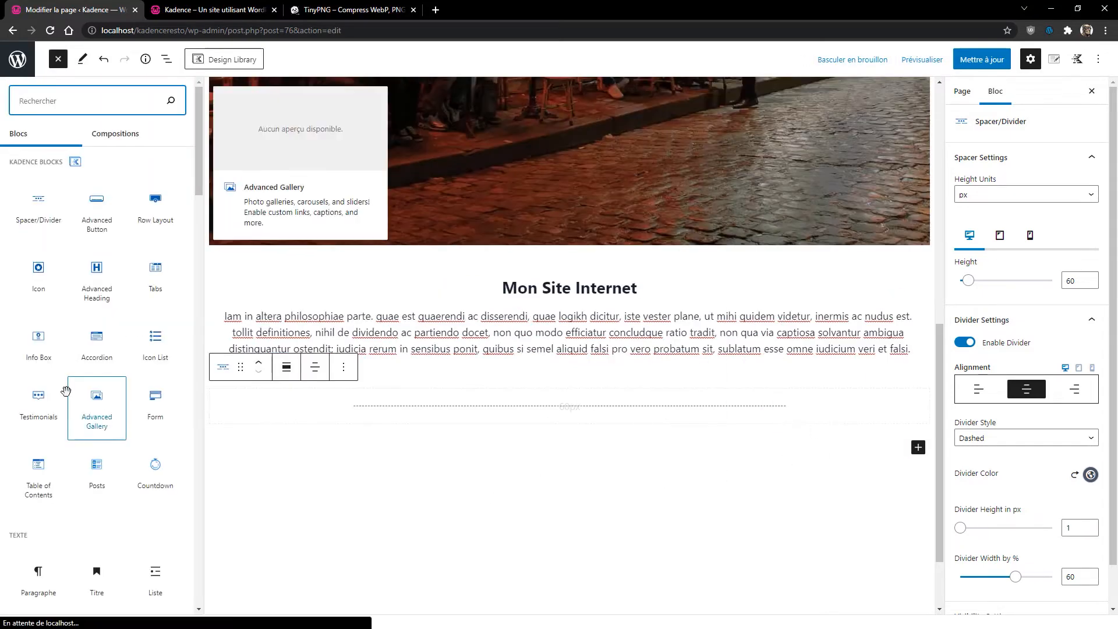
{"action": "left_click", "coordinate": [97, 410]}
{"action": "left_click", "coordinate": [298, 521]}
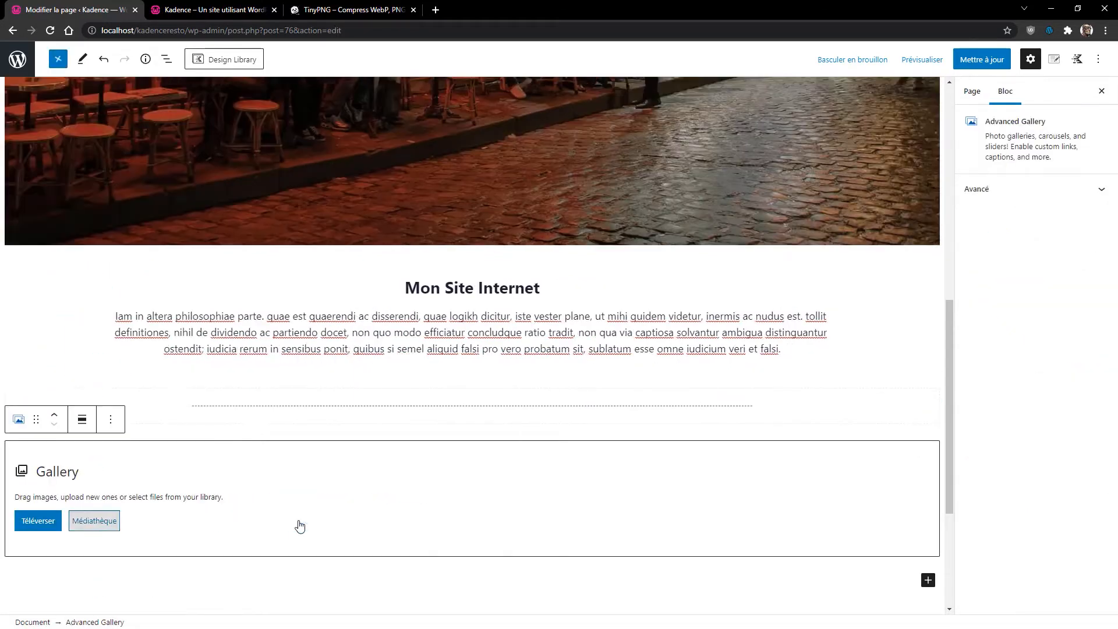
Create a gallery from six consecutive food photos in the media library, starting with the pork chop, and insert it into the block.
{"action": "left_click", "coordinate": [92, 515]}
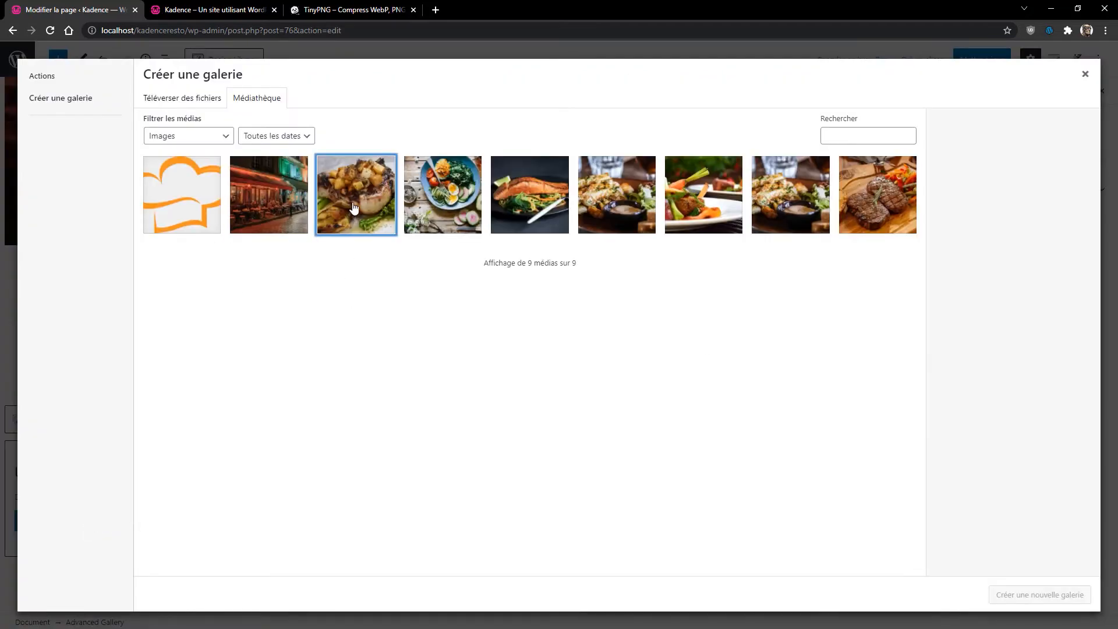
{"action": "left_click", "coordinate": [353, 208]}
{"action": "left_click", "coordinate": [415, 204]}
{"action": "left_click", "coordinate": [522, 194]}
{"action": "left_click", "coordinate": [612, 211]}
{"action": "left_click", "coordinate": [703, 208]}
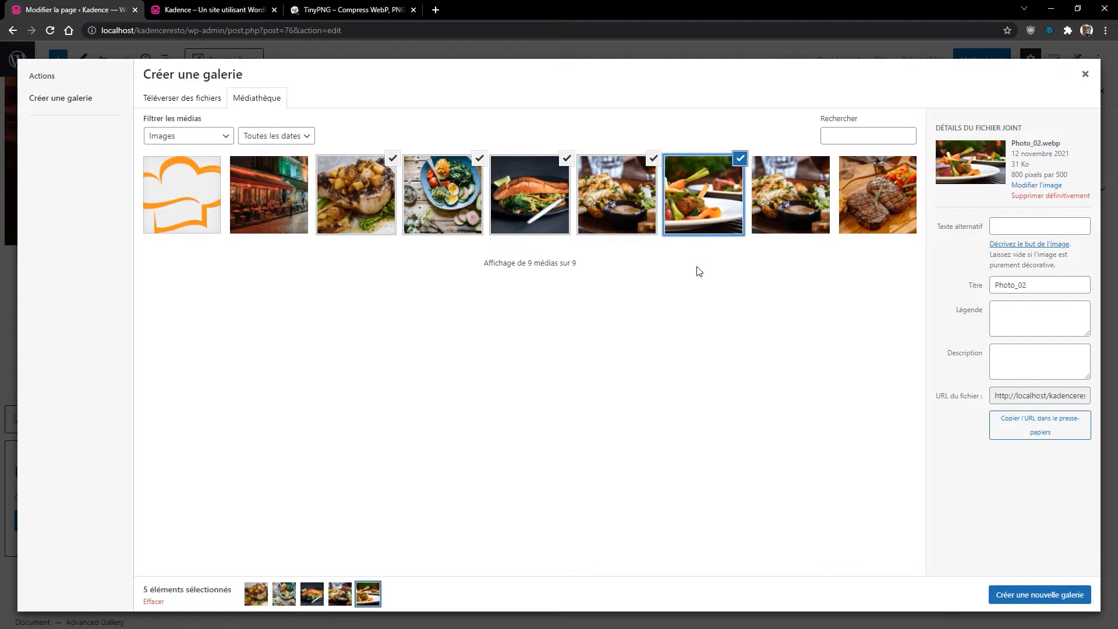
{"action": "left_click", "coordinate": [785, 195]}
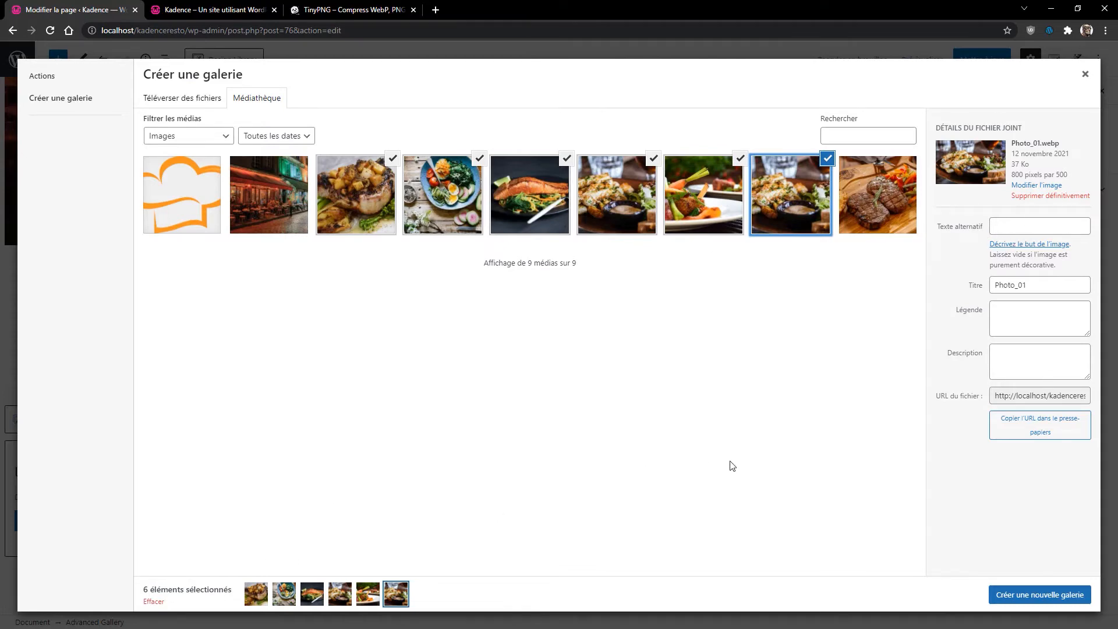
{"action": "left_click", "coordinate": [1022, 595]}
{"action": "left_click", "coordinate": [1029, 592]}
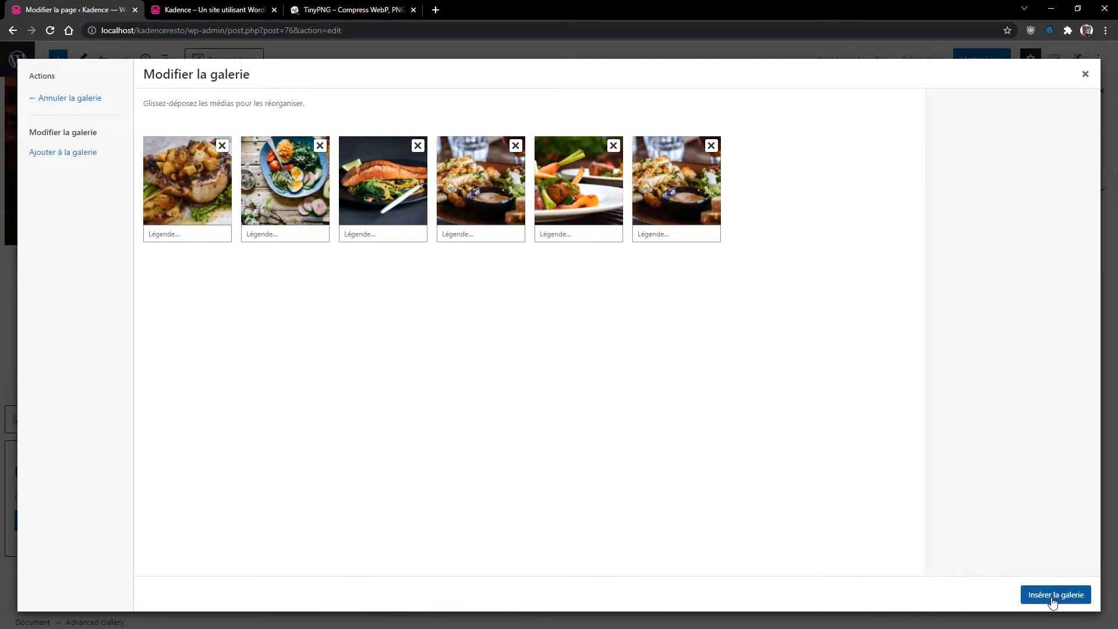
Try the Fluid Carousel layout on the gallery and set the gallery type to Carousel.
{"action": "scroll", "coordinate": [789, 464], "scroll_direction": "down", "scroll_amount": 4}
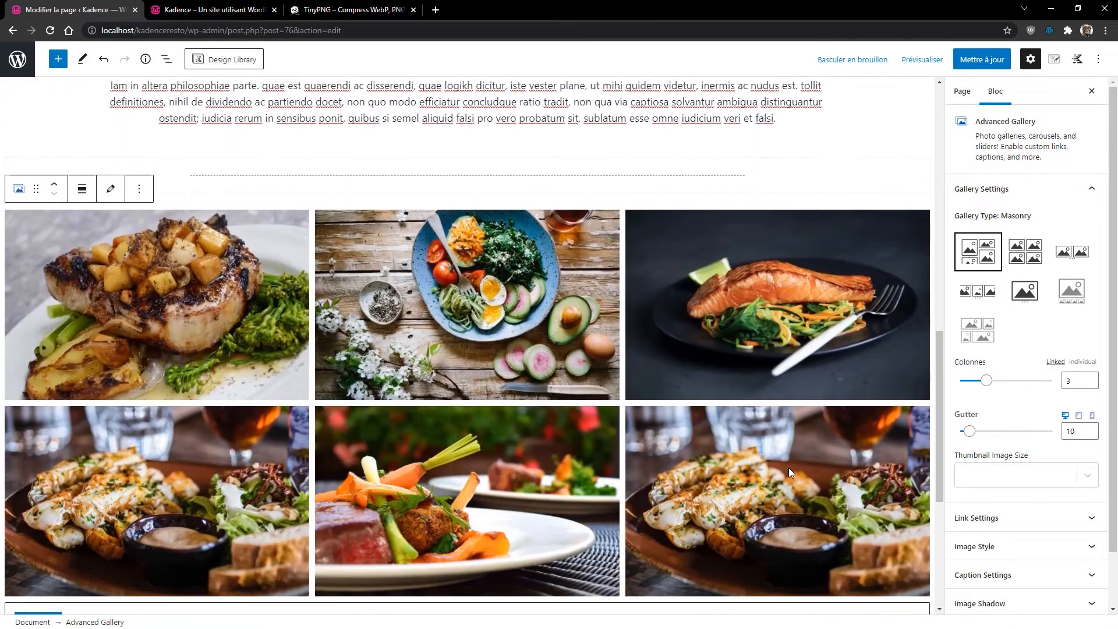
{"action": "scroll", "coordinate": [788, 467], "scroll_direction": "up", "scroll_amount": 2}
{"action": "left_click", "coordinate": [993, 297]}
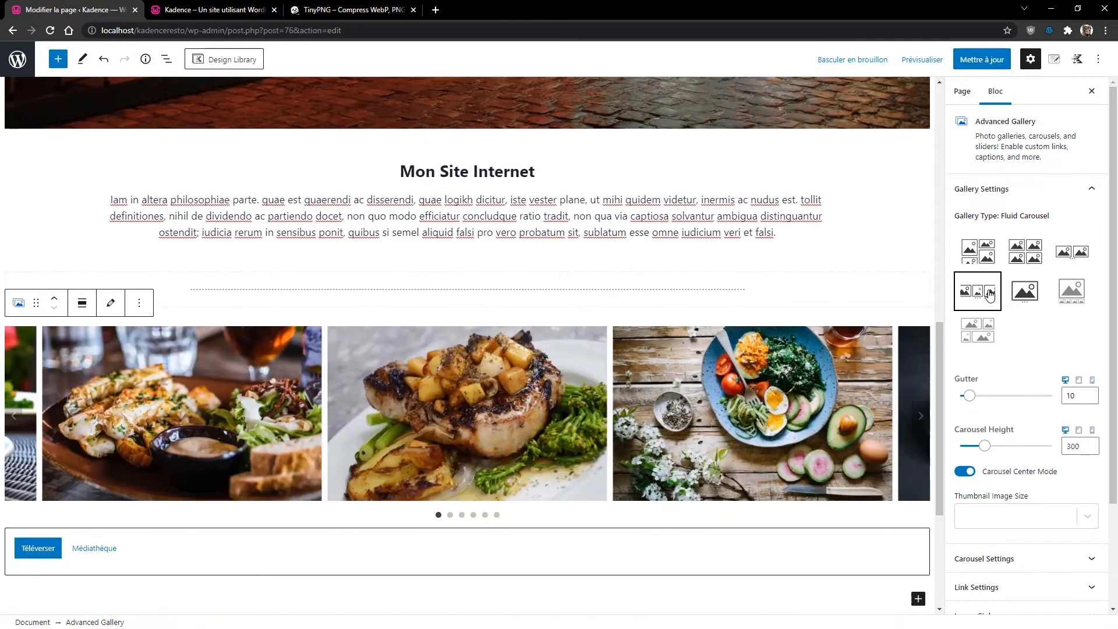
{"action": "left_click", "coordinate": [1071, 253]}
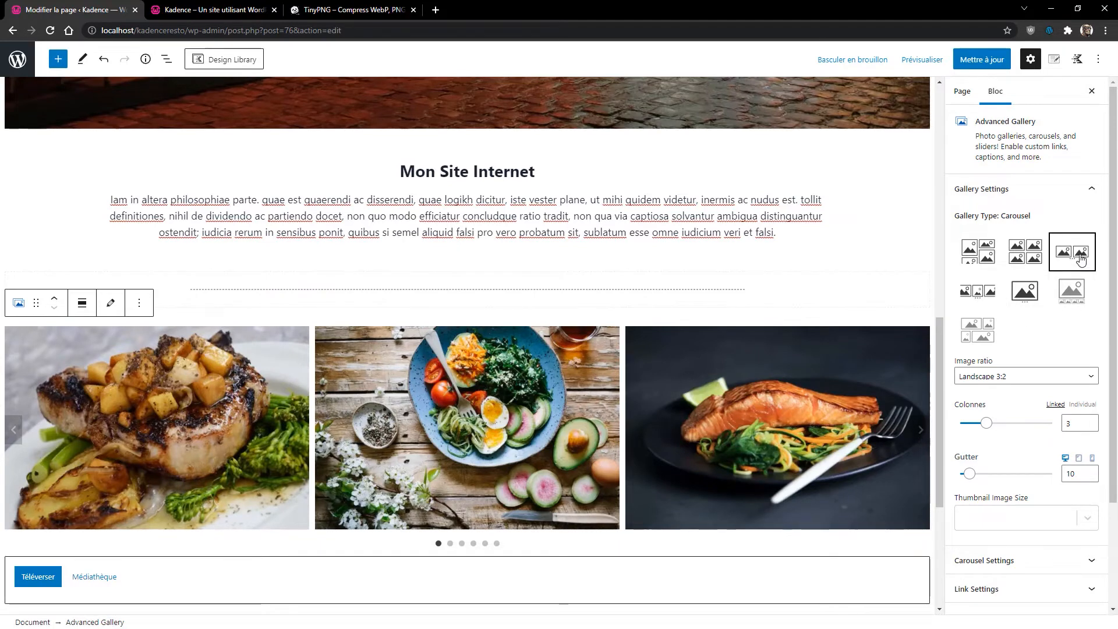
Review the carousel's image ratio options and enable Carousel Auto Play.
{"action": "scroll", "coordinate": [1081, 315], "scroll_direction": "down", "scroll_amount": 1}
{"action": "scroll", "coordinate": [1081, 315], "scroll_direction": "down", "scroll_amount": 2}
{"action": "left_click", "coordinate": [1012, 245]}
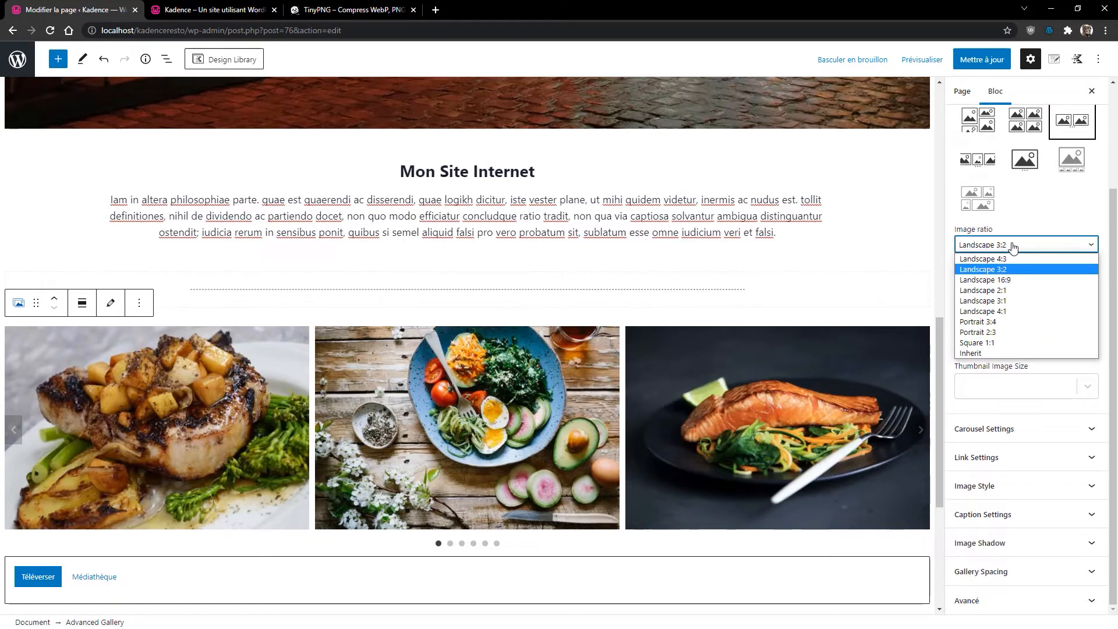
{"action": "left_click", "coordinate": [1038, 228]}
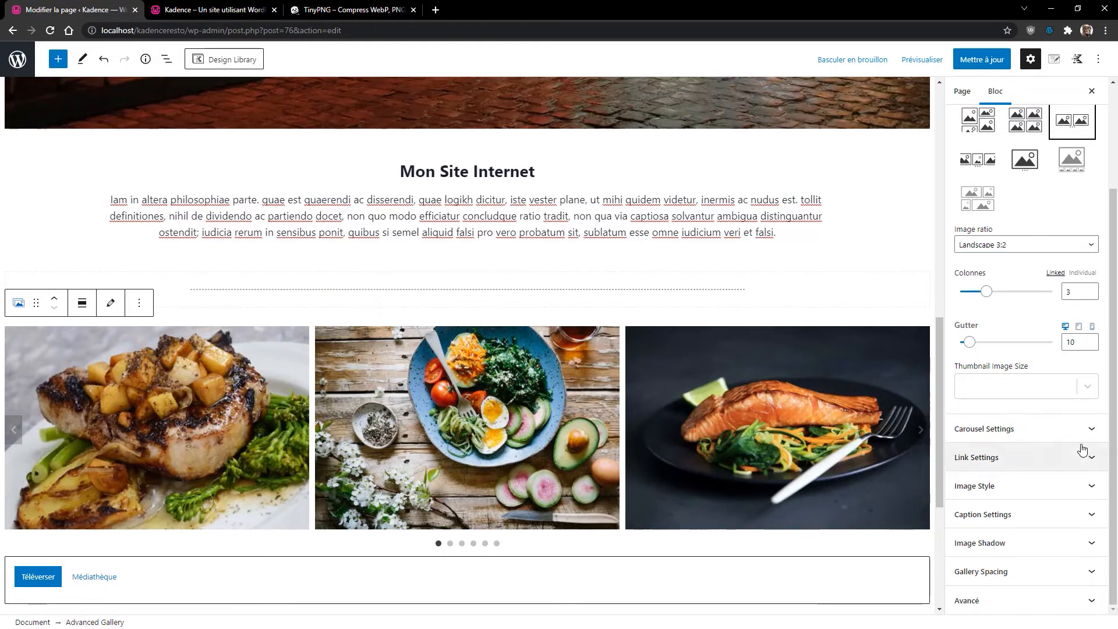
{"action": "left_click", "coordinate": [1006, 436]}
{"action": "left_click", "coordinate": [971, 423]}
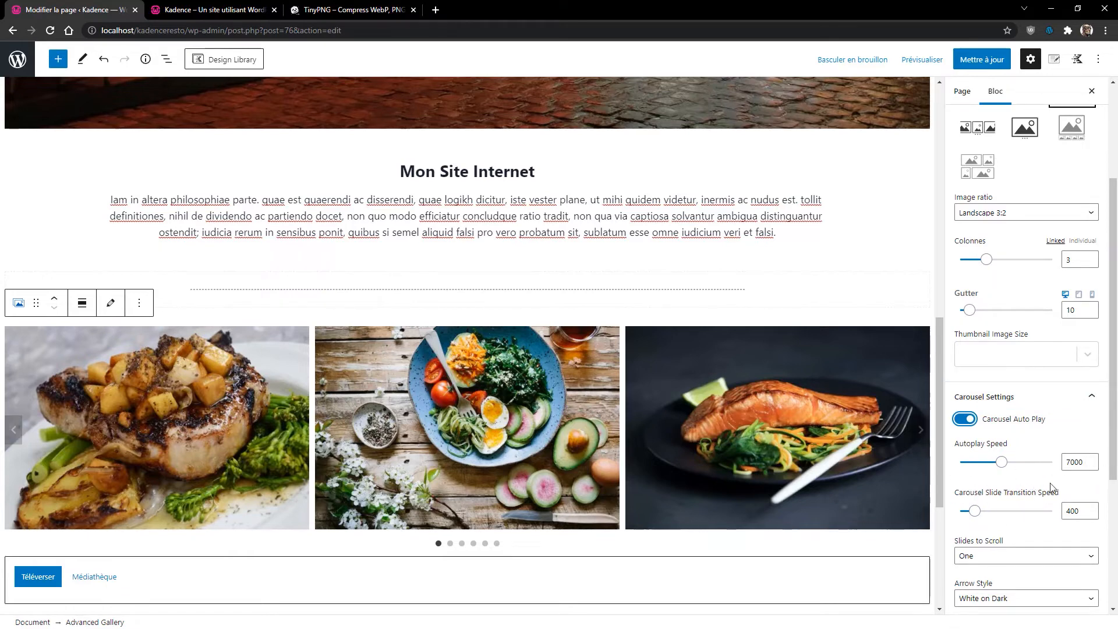
Try the Landscape 4:3 and 16:9 image ratios on the carousel and set the ratio to Landscape 2:1.
{"action": "scroll", "coordinate": [1002, 411], "scroll_direction": "up", "scroll_amount": 1}
{"action": "scroll", "coordinate": [1002, 409], "scroll_direction": "down", "scroll_amount": 1}
{"action": "scroll", "coordinate": [1001, 357], "scroll_direction": "up", "scroll_amount": 1}
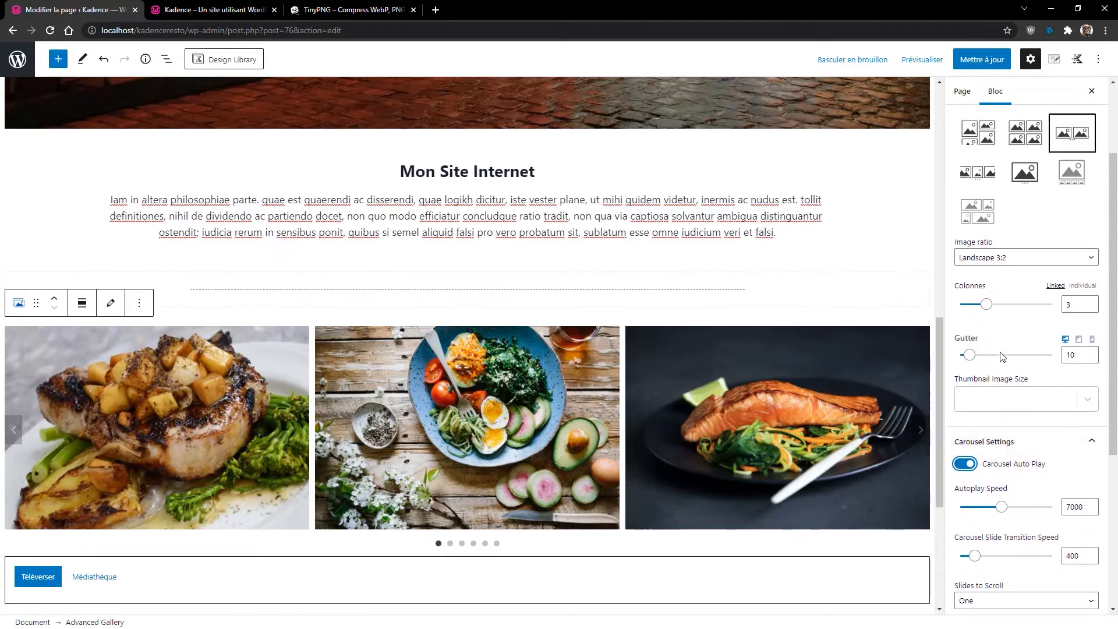
{"action": "left_click", "coordinate": [1028, 274]}
{"action": "left_click", "coordinate": [1025, 283]}
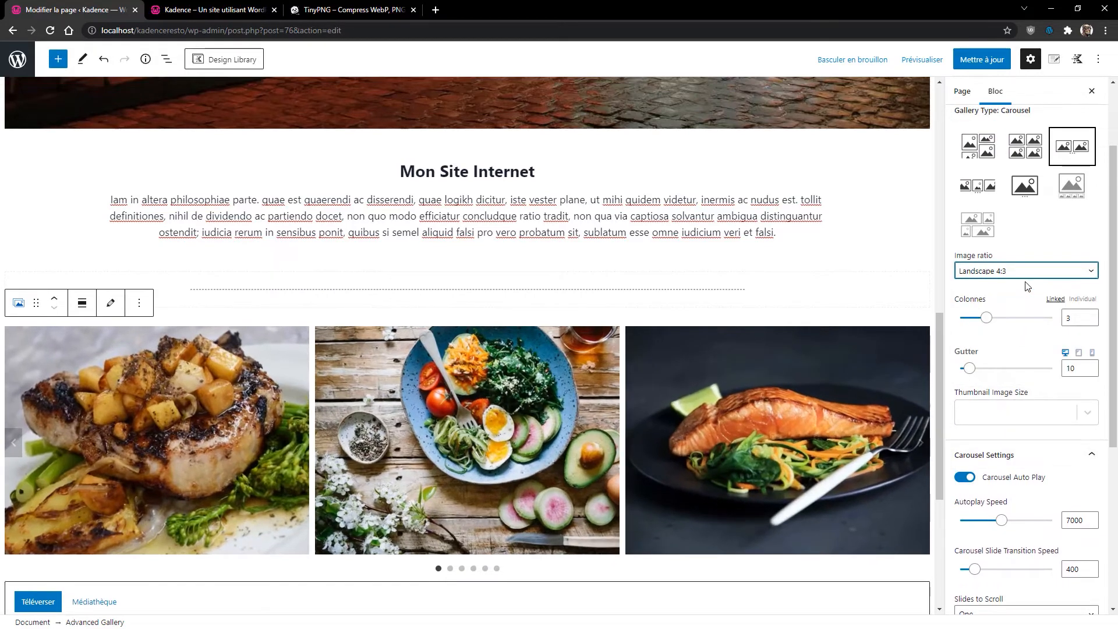
{"action": "left_click", "coordinate": [1026, 272]}
{"action": "left_click", "coordinate": [1025, 305]}
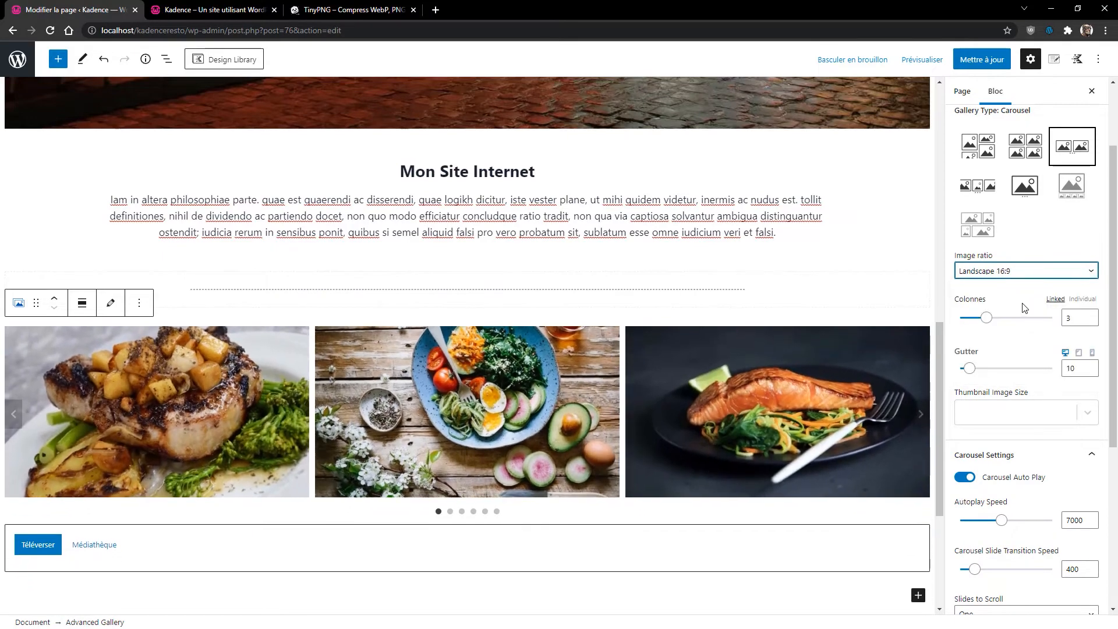
{"action": "left_click", "coordinate": [1024, 271]}
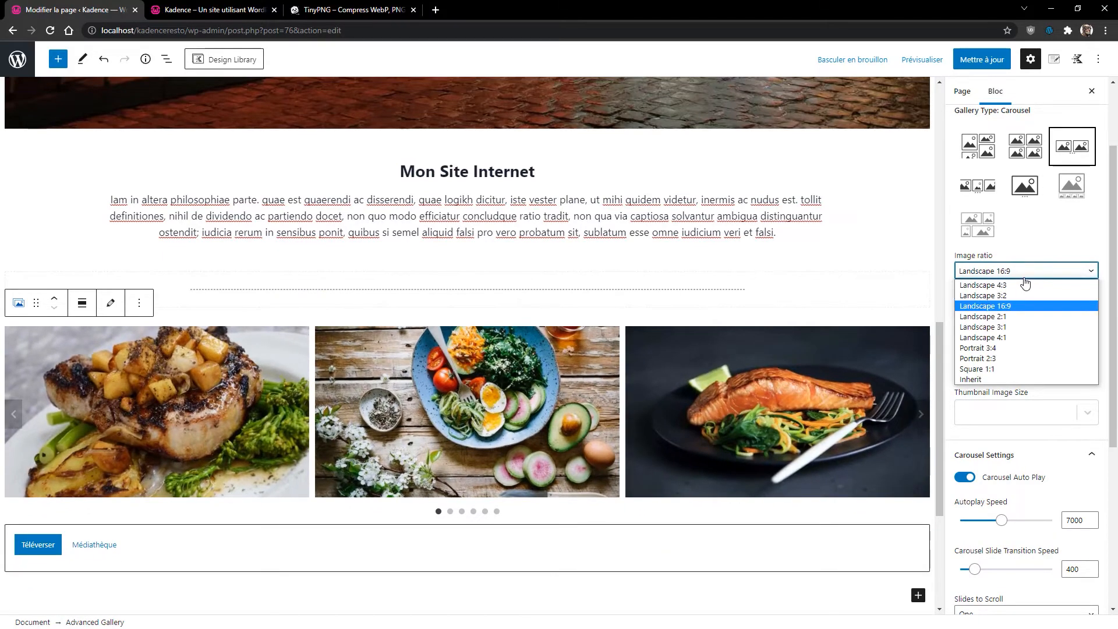
{"action": "left_click", "coordinate": [1009, 316]}
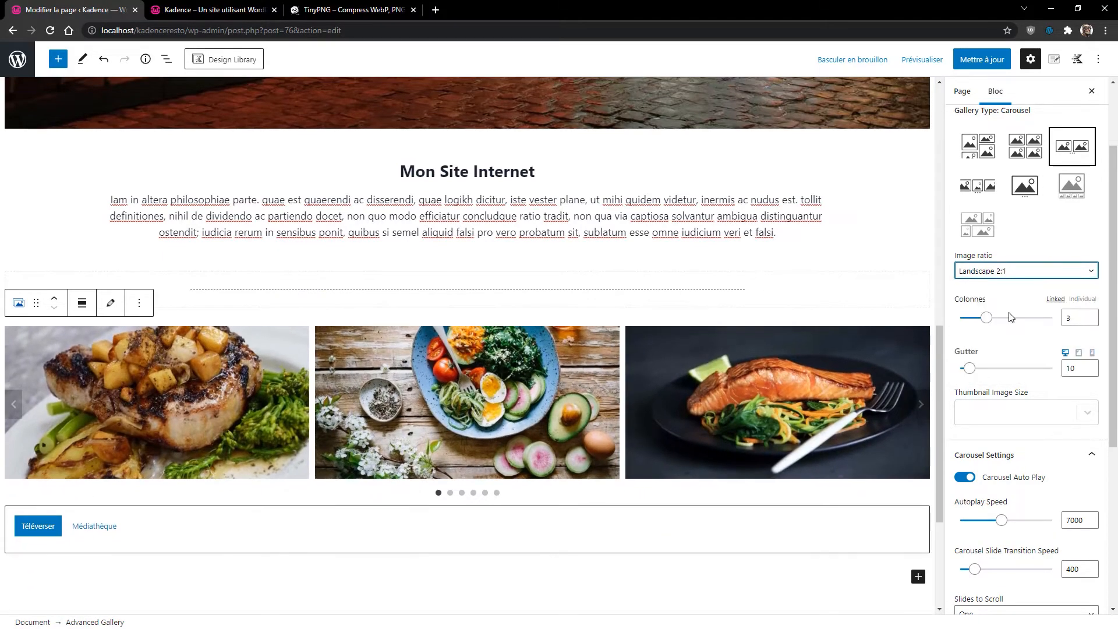
Set the carousel gallery's image ratio to Landscape 16:9 and update the page.
{"action": "left_click", "coordinate": [1021, 272]}
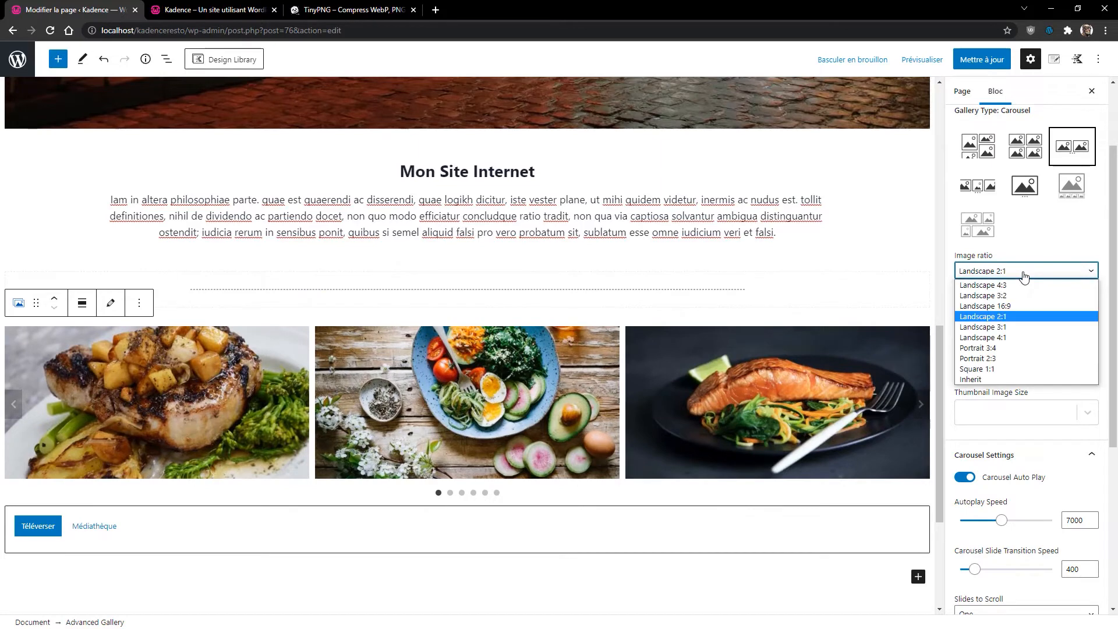
{"action": "left_click", "coordinate": [1014, 307]}
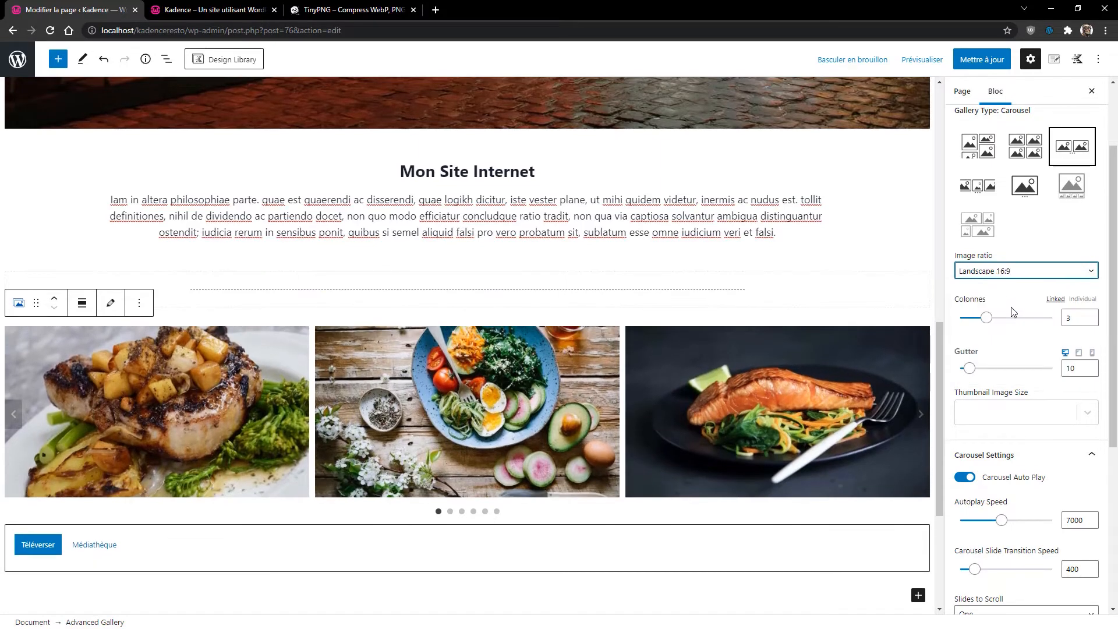
{"action": "left_click", "coordinate": [981, 60]}
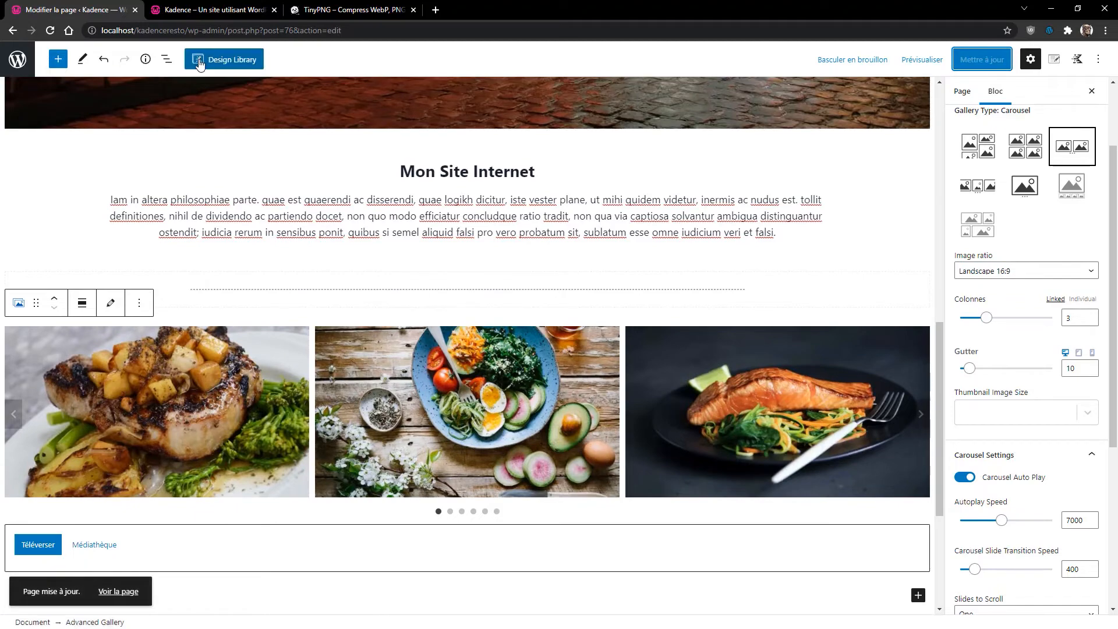
Reload the published homepage and examine the full-width carousel below the introductory text.
{"action": "left_click", "coordinate": [214, 10]}
{"action": "left_click", "coordinate": [50, 30]}
{"action": "scroll", "coordinate": [618, 325], "scroll_direction": "down", "scroll_amount": 3}
{"action": "scroll", "coordinate": [638, 354], "scroll_direction": "down", "scroll_amount": 1}
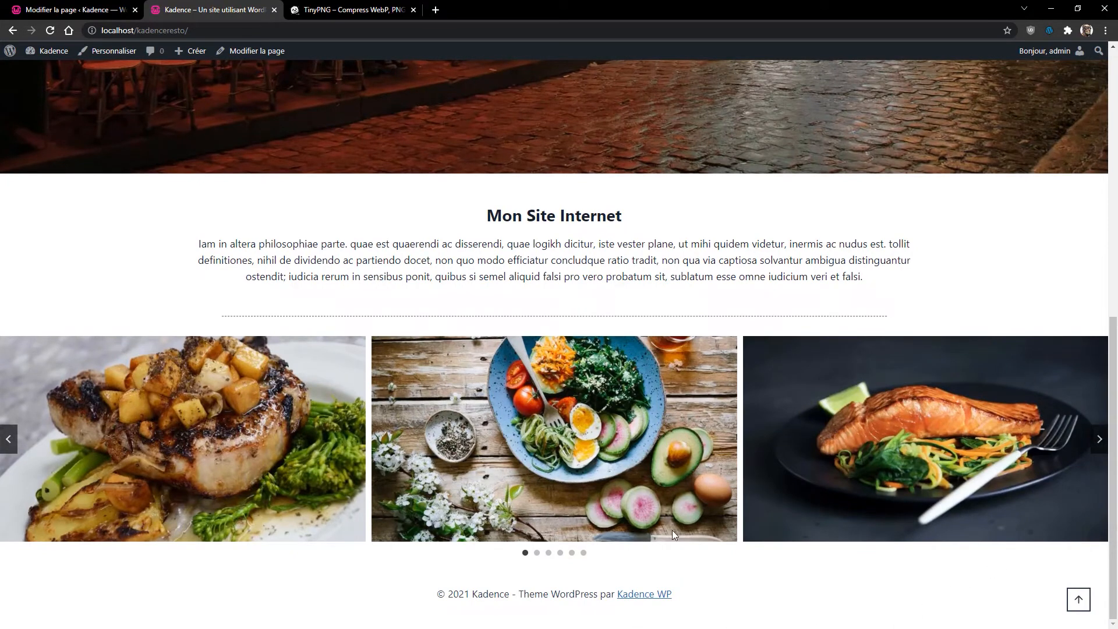
{"action": "left_click", "coordinate": [70, 9]}
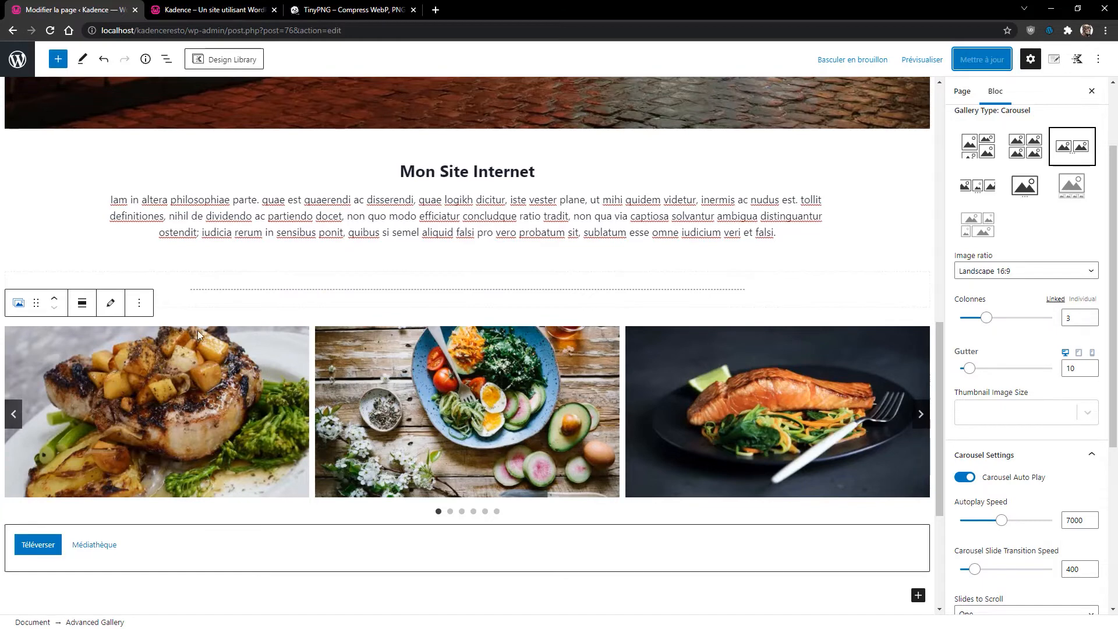
{"action": "left_click_drag", "start_coordinate": [33, 300], "coordinate": [346, 292]}
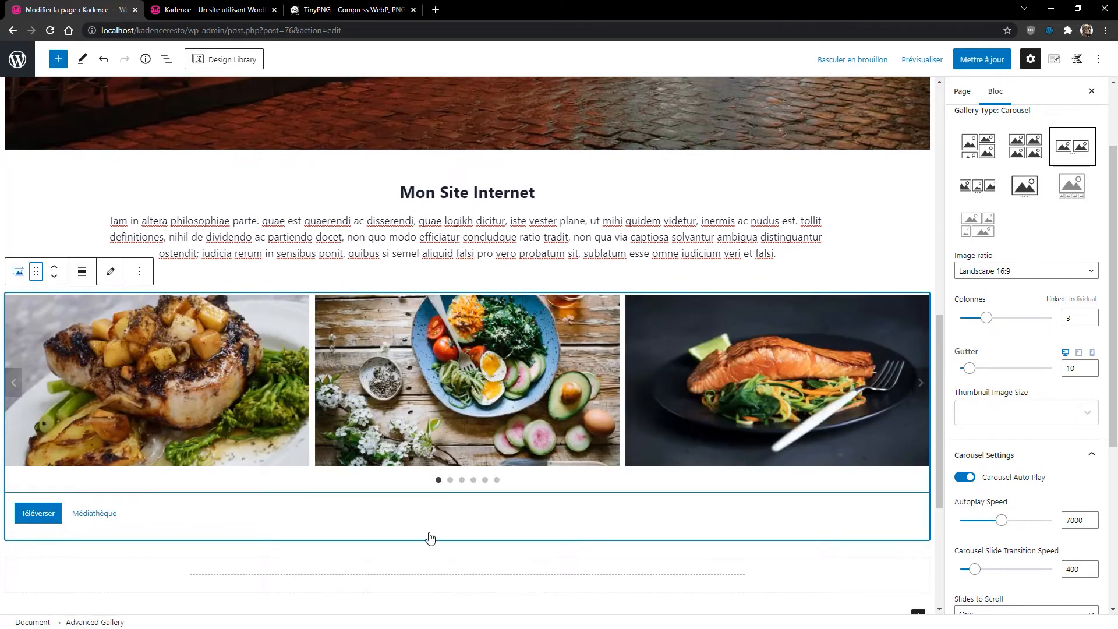
{"action": "left_click", "coordinate": [293, 570]}
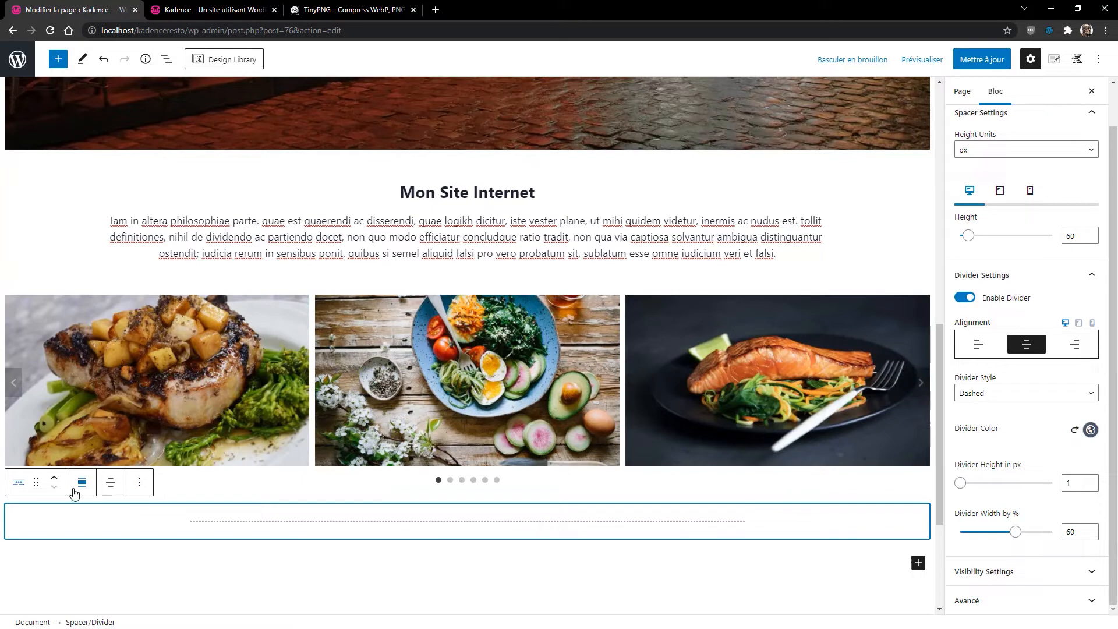
{"action": "left_click_drag", "start_coordinate": [36, 482], "coordinate": [312, 450]}
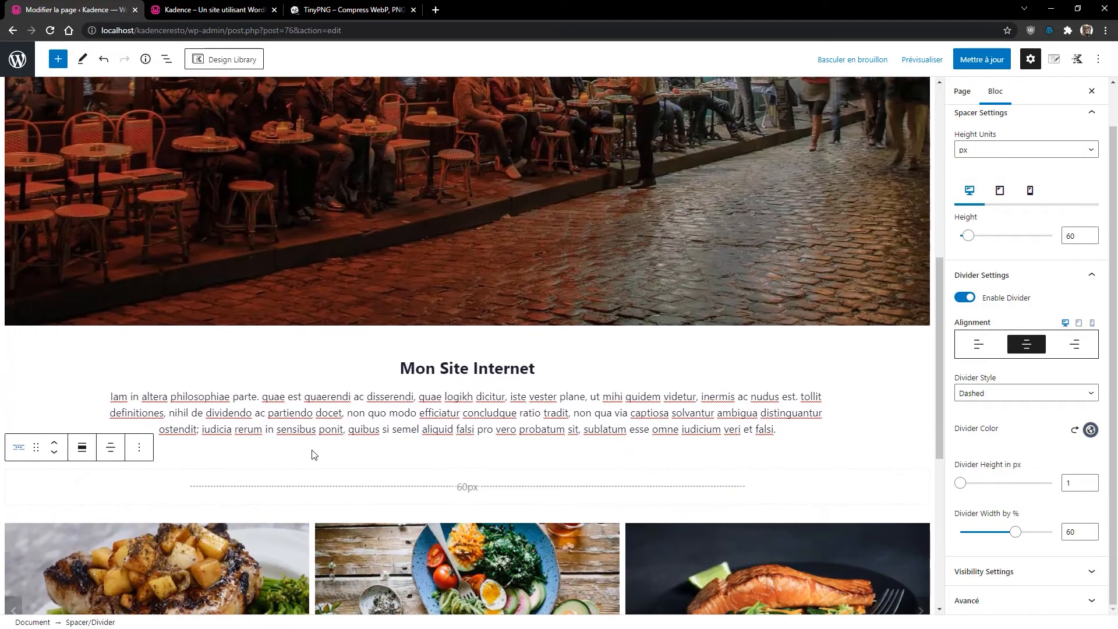
Update the page and reload the published homepage to check the divider and carousel.
{"action": "left_click", "coordinate": [981, 58]}
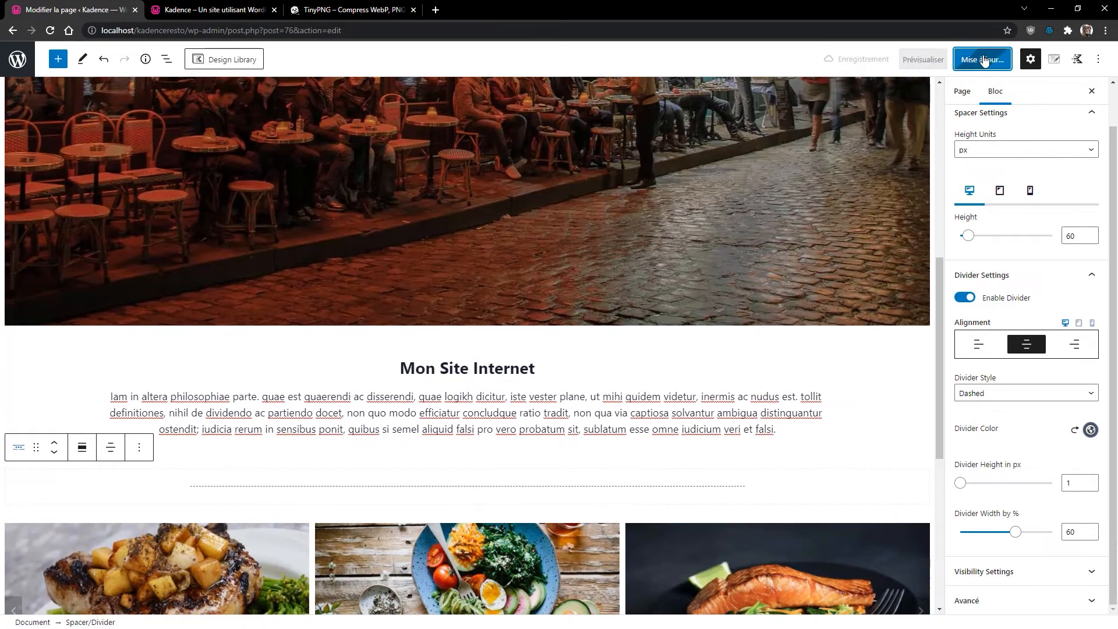
{"action": "left_click", "coordinate": [187, 16]}
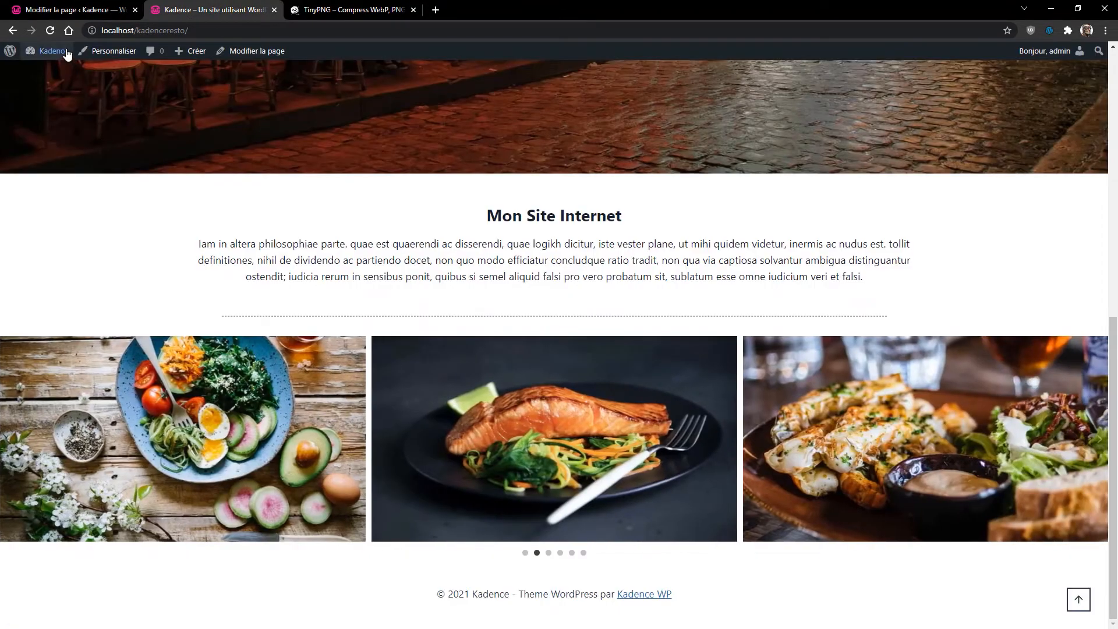
{"action": "left_click", "coordinate": [51, 31]}
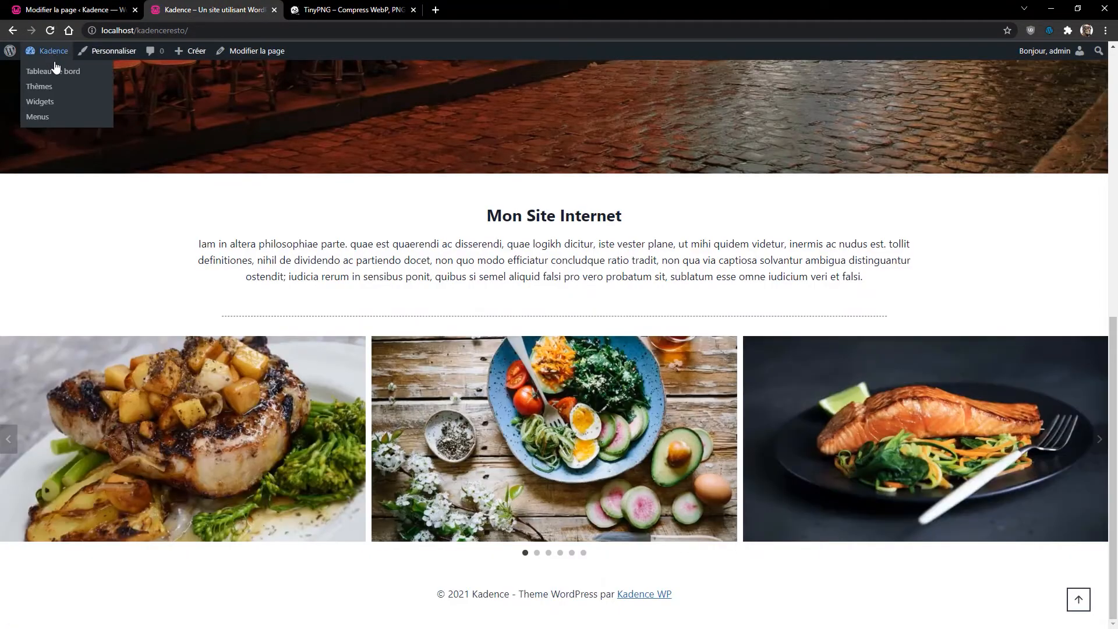
Insert a one-column Row Layout below the carousel in the page editor and make its content max width inherit from the theme.
{"action": "left_click", "coordinate": [88, 10]}
{"action": "scroll", "coordinate": [397, 516], "scroll_direction": "down", "scroll_amount": 3}
{"action": "scroll", "coordinate": [535, 459], "scroll_direction": "down", "scroll_amount": 2}
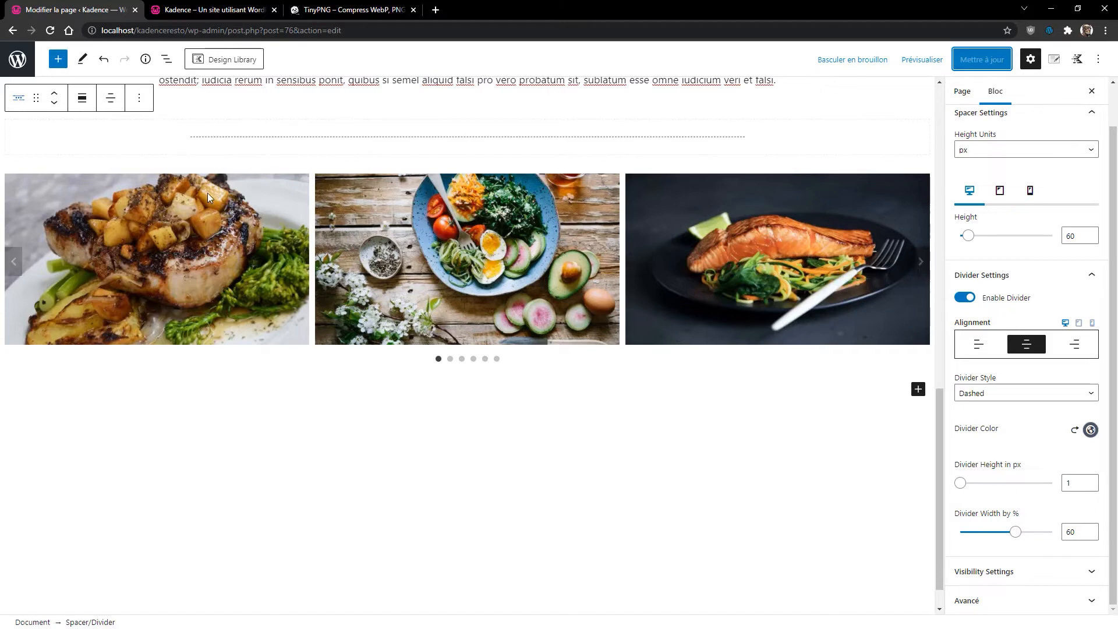
{"action": "left_click", "coordinate": [918, 389]}
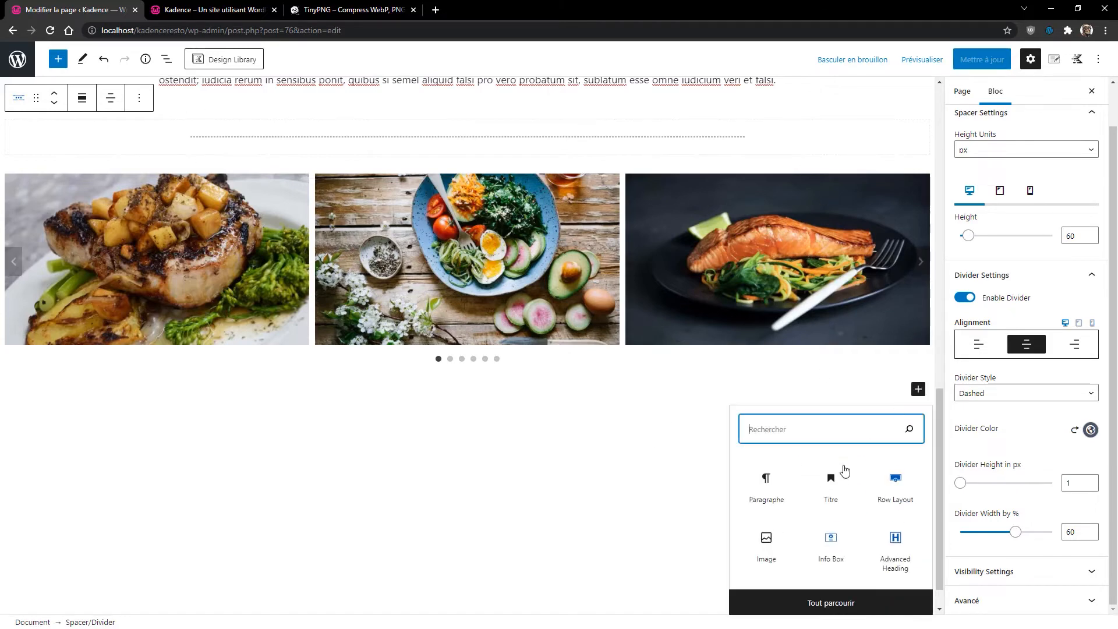
{"action": "left_click", "coordinate": [889, 488]}
{"action": "left_click", "coordinate": [237, 436]}
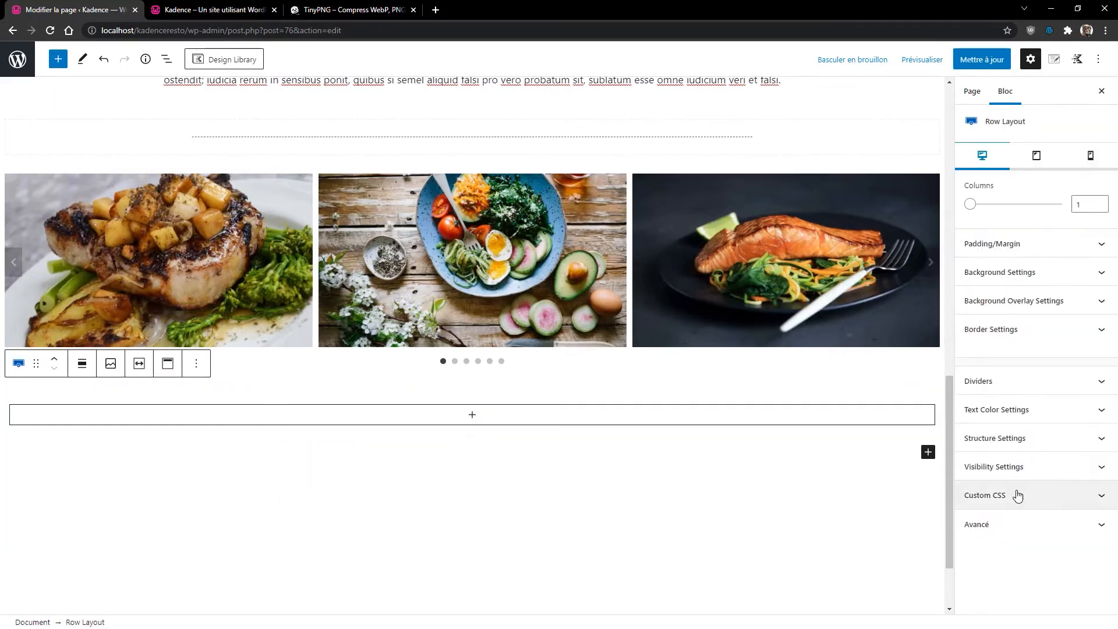
{"action": "left_click", "coordinate": [1023, 438]}
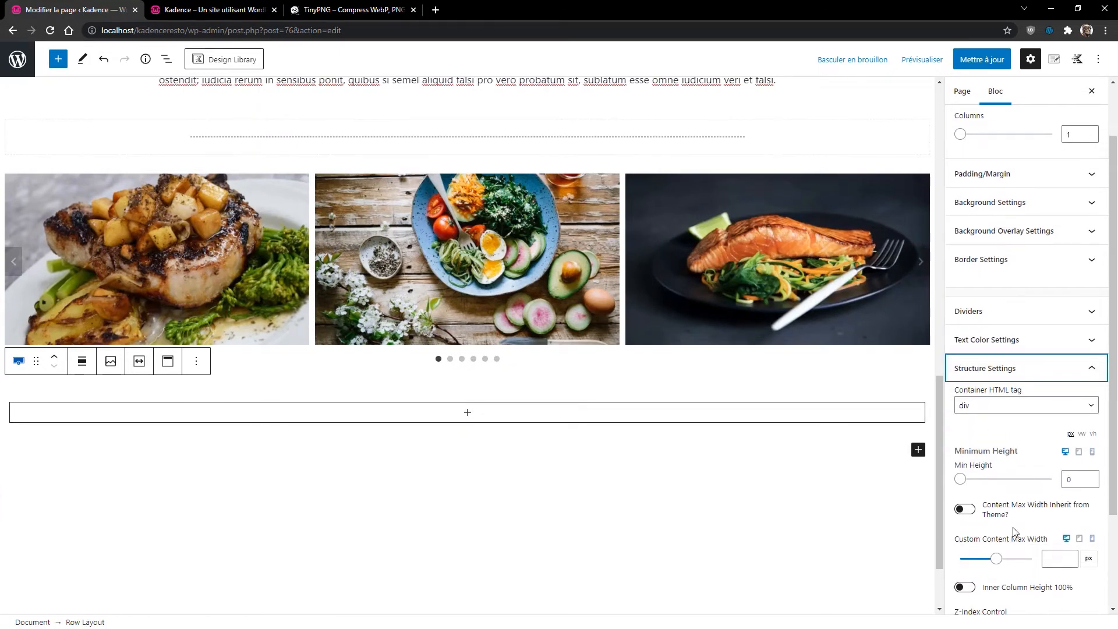
{"action": "left_click", "coordinate": [966, 510]}
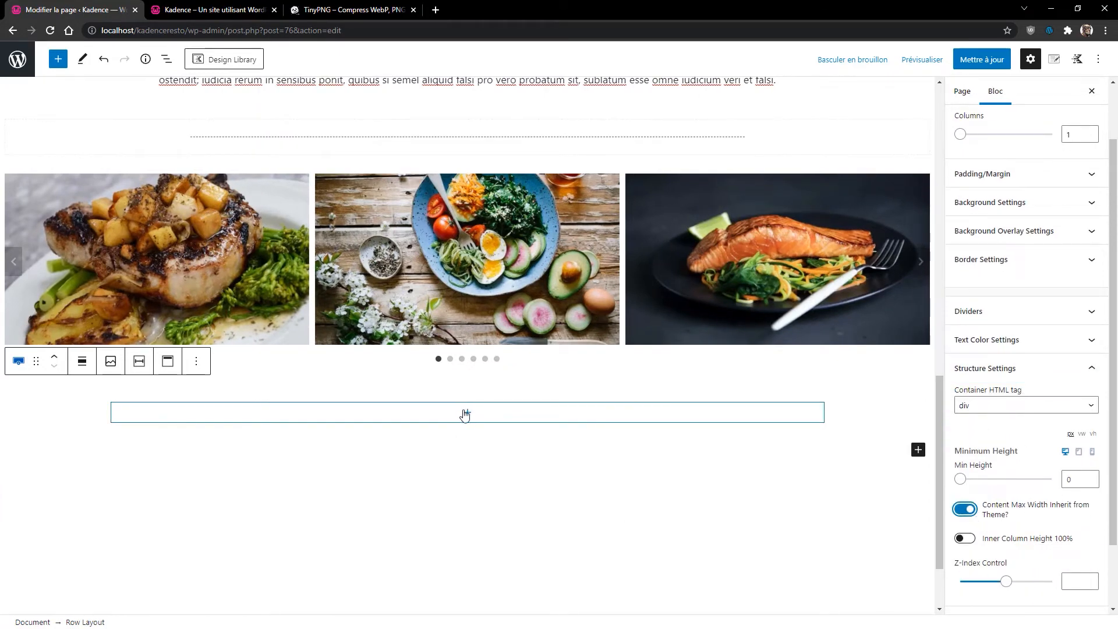
Move the carousel gallery into the new Row Layout's section and update the page.
{"action": "left_click", "coordinate": [173, 190]}
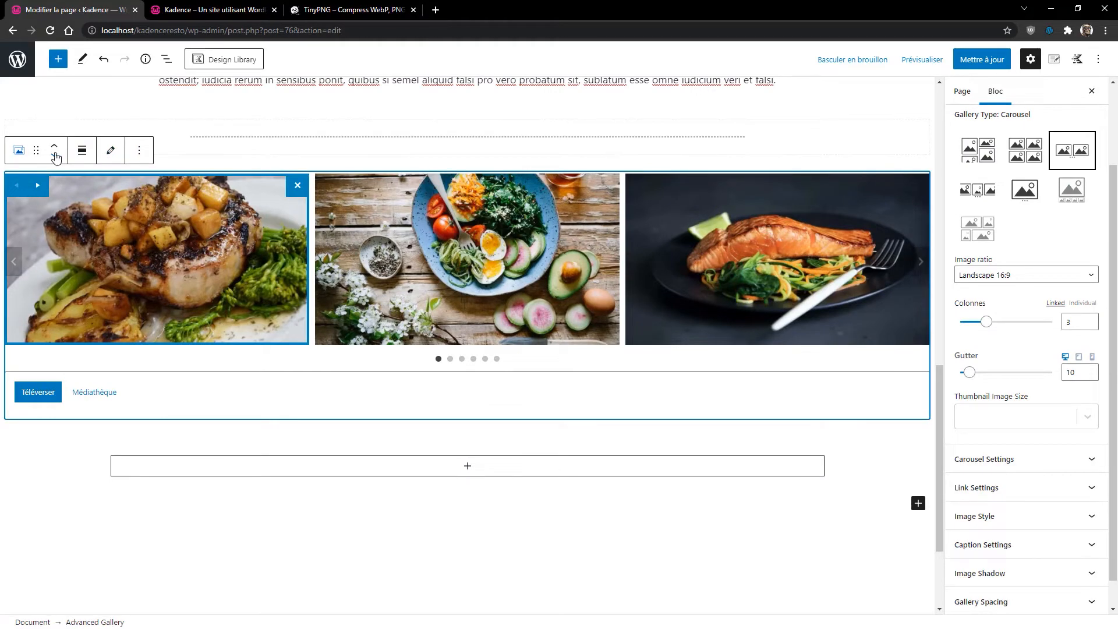
{"action": "left_click_drag", "start_coordinate": [38, 150], "coordinate": [470, 315]}
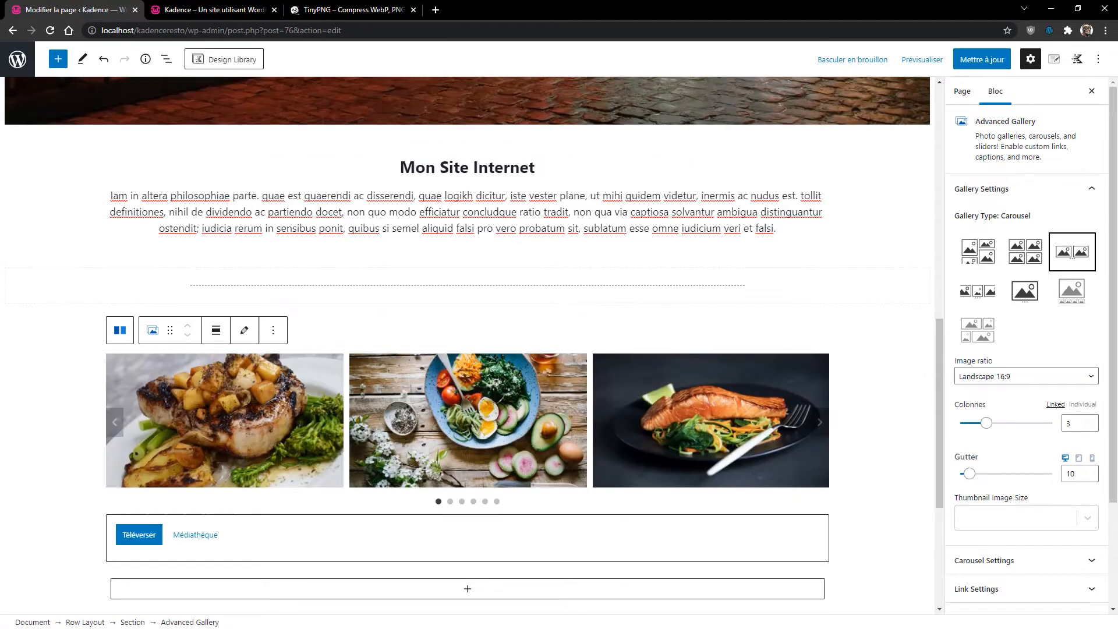
{"action": "scroll", "coordinate": [666, 564], "scroll_direction": "down", "scroll_amount": 3}
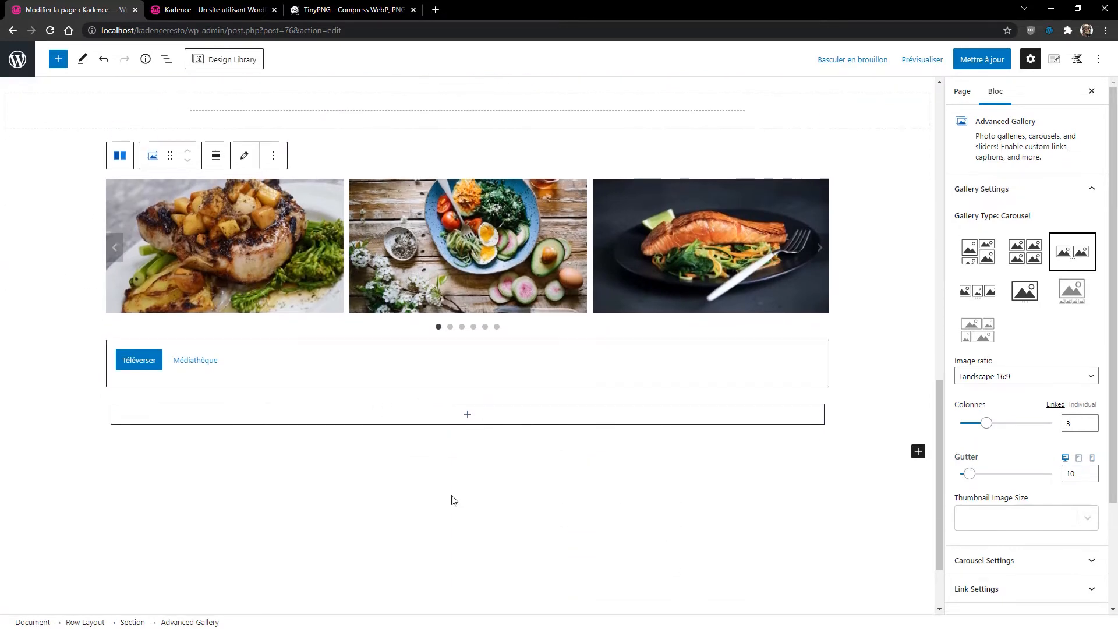
{"action": "left_click", "coordinate": [407, 428]}
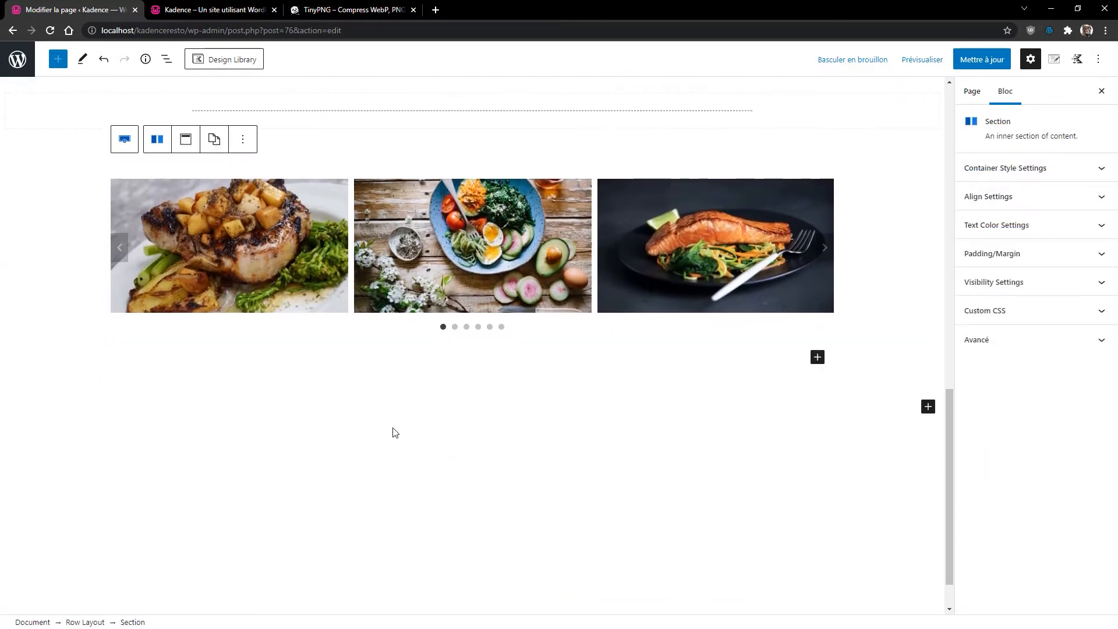
{"action": "left_click", "coordinate": [990, 59]}
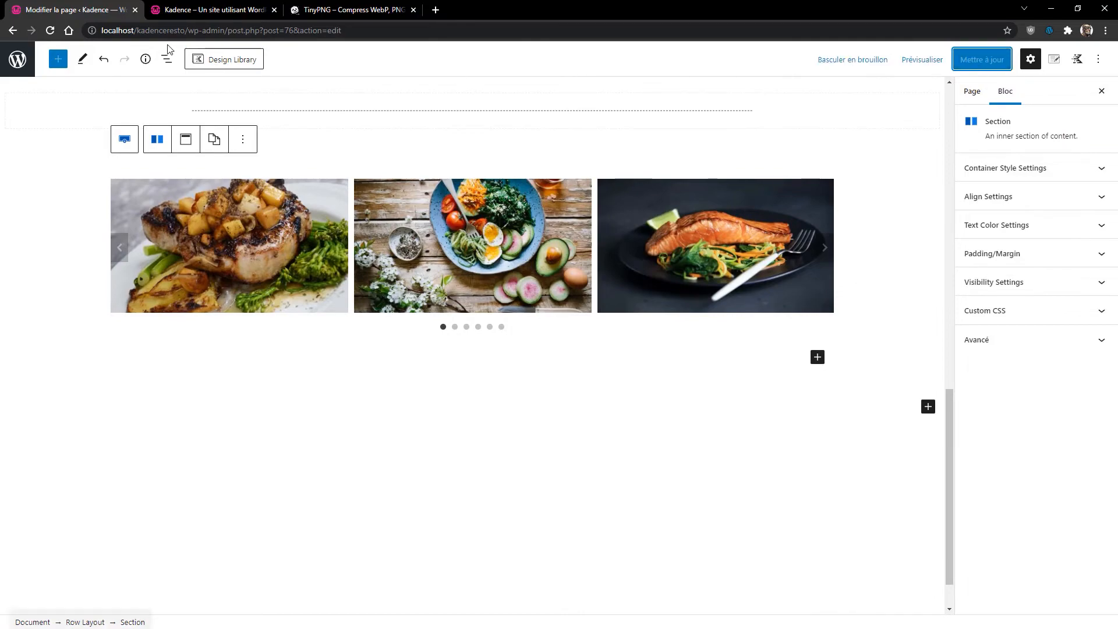
Reload the published homepage and advance the carousel to check its new width and navigation.
{"action": "left_click", "coordinate": [188, 13]}
{"action": "key", "text": "F5"}
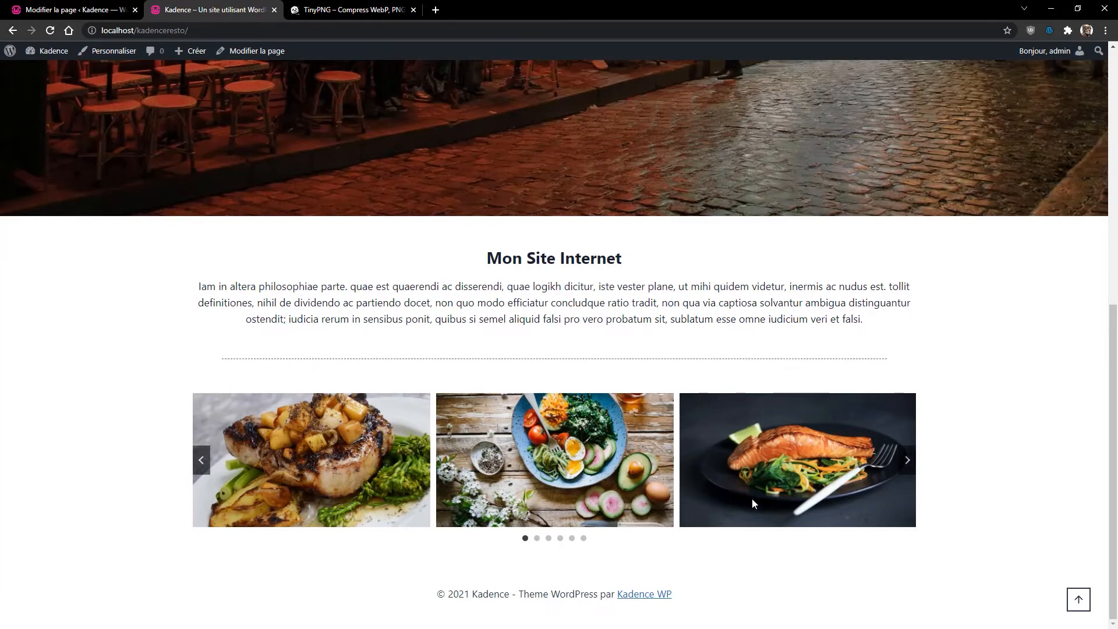
{"action": "left_click", "coordinate": [894, 464]}
{"action": "left_click", "coordinate": [891, 463]}
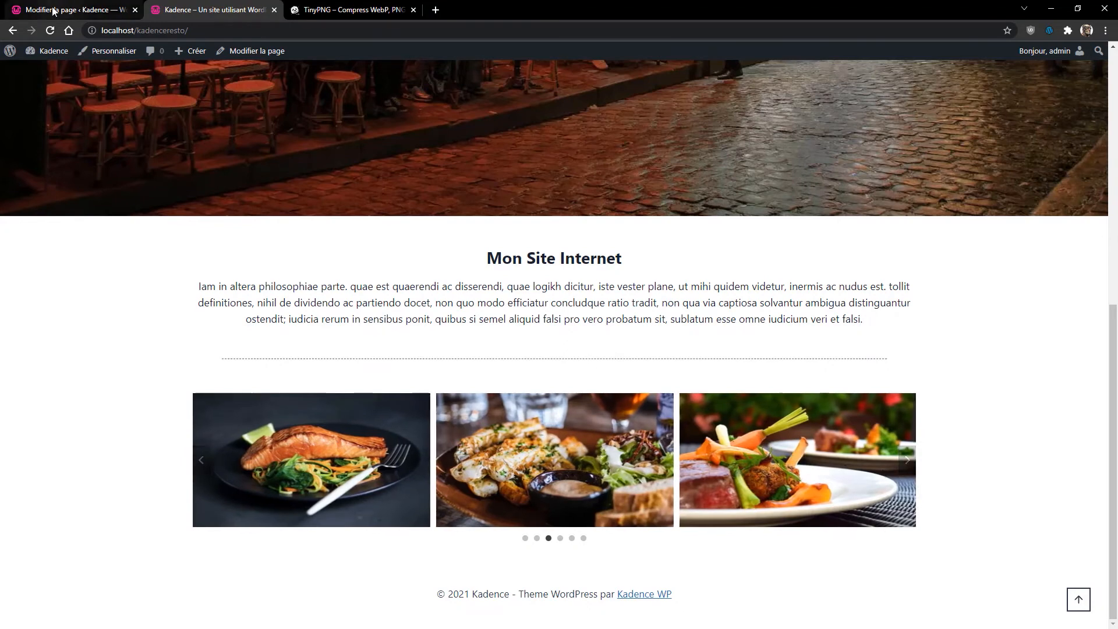
Set the carousel gallery in the page editor to link its images to Media File and update the page.
{"action": "left_click", "coordinate": [71, 9]}
{"action": "left_click", "coordinate": [413, 221]}
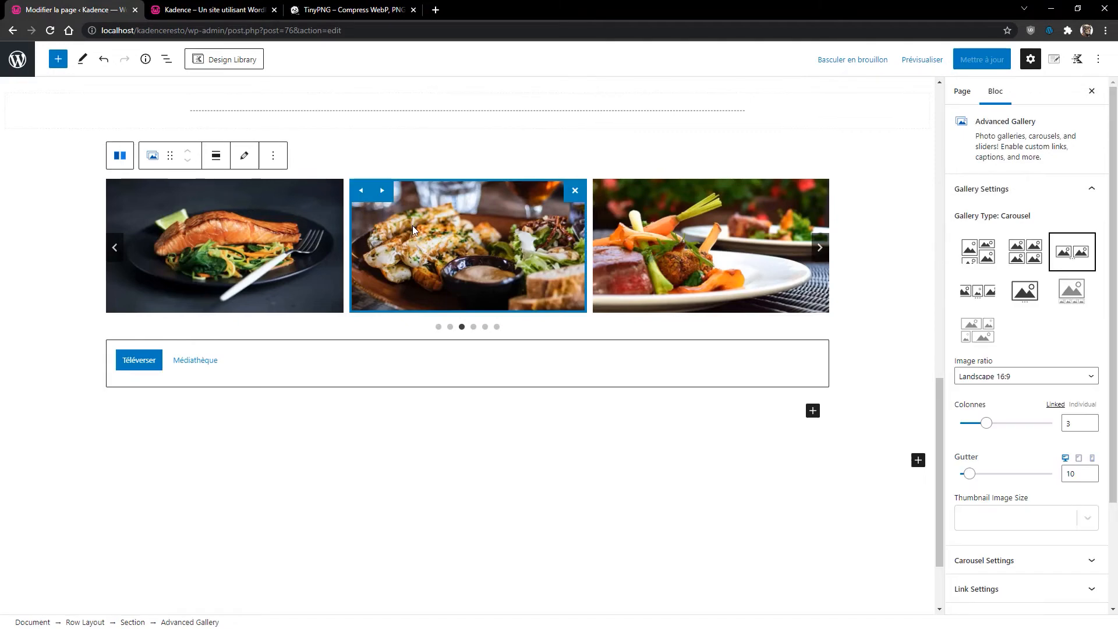
{"action": "scroll", "coordinate": [1018, 524], "scroll_direction": "down", "scroll_amount": 2}
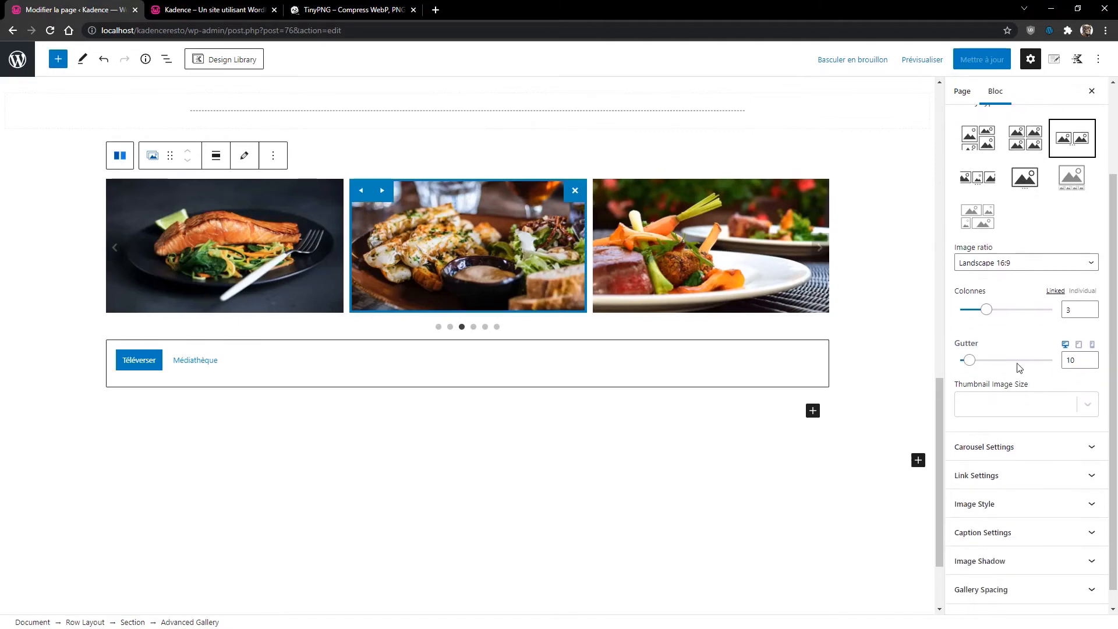
{"action": "left_click", "coordinate": [988, 476]}
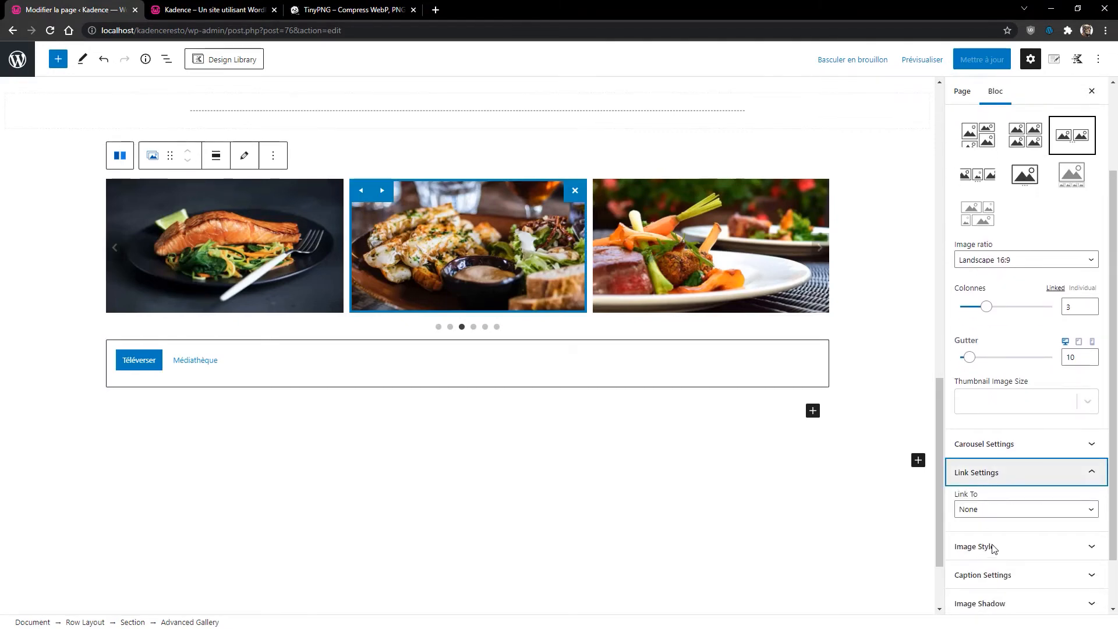
{"action": "scroll", "coordinate": [1009, 531], "scroll_direction": "down", "scroll_amount": 1}
{"action": "left_click", "coordinate": [1002, 453]}
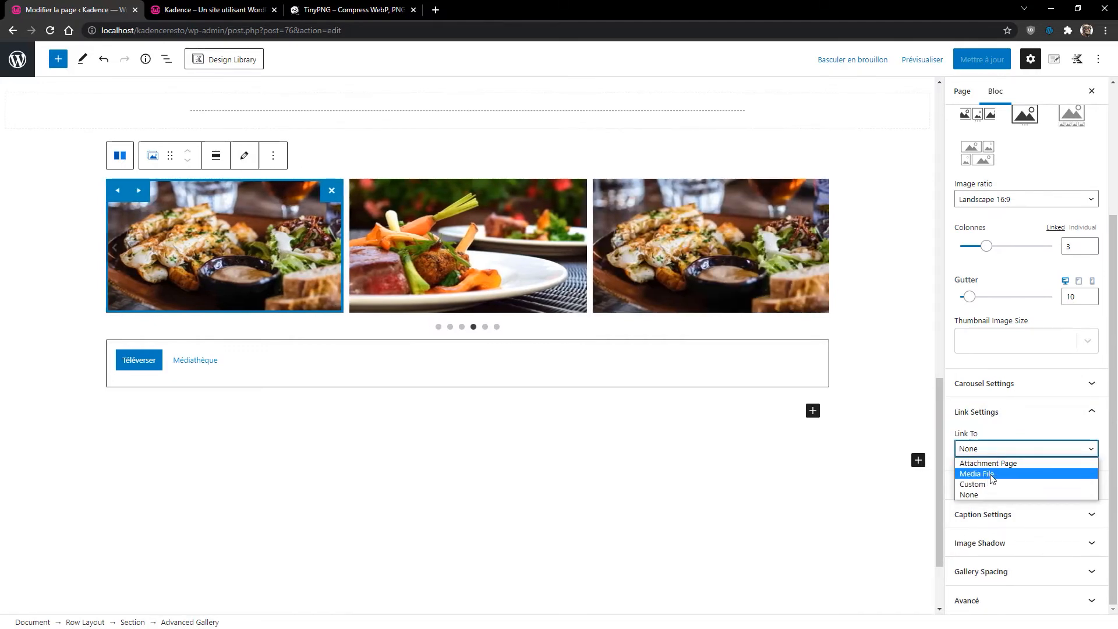
{"action": "left_click", "coordinate": [991, 474]}
{"action": "left_click", "coordinate": [982, 59]}
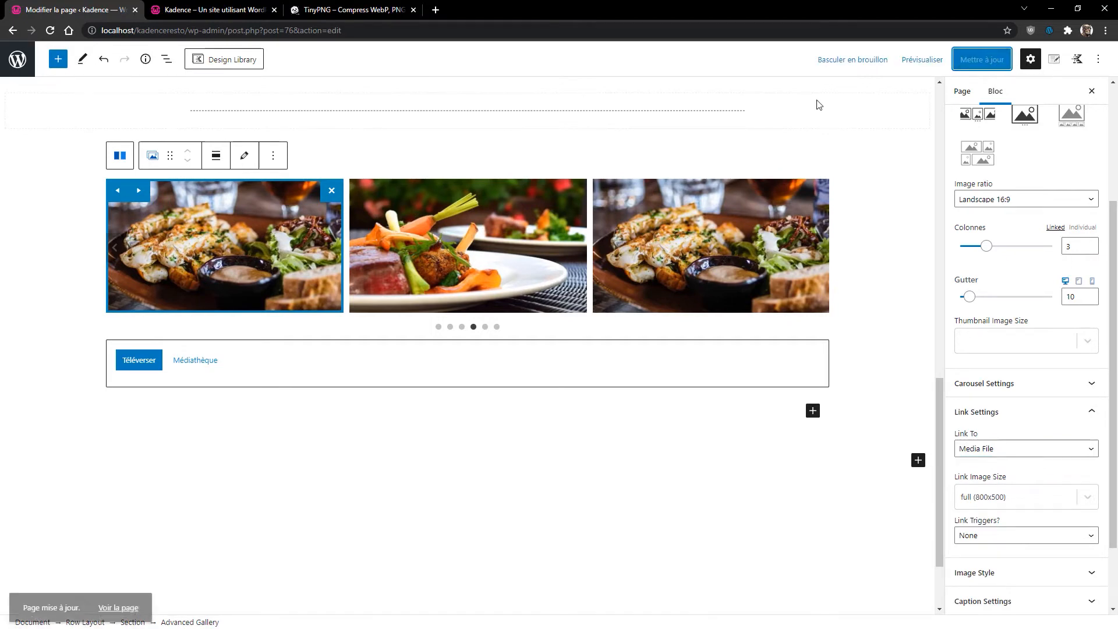
Reload the published homepage, open the carousel's salad bowl image to test its link, and return to the homepage.
{"action": "left_click", "coordinate": [201, 10]}
{"action": "left_click", "coordinate": [50, 31]}
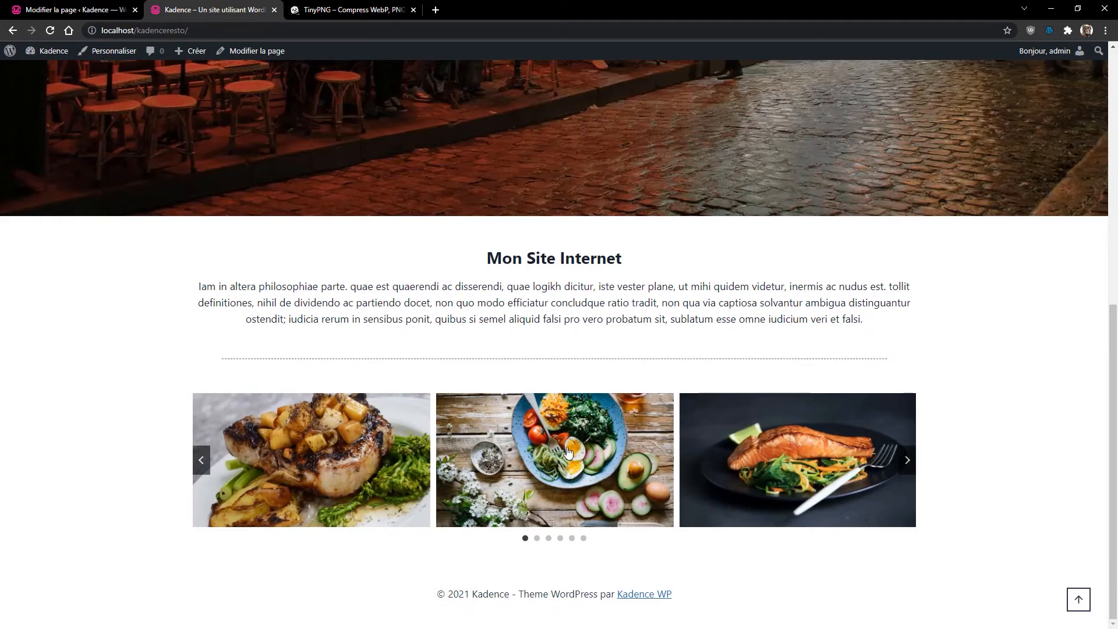
{"action": "left_click", "coordinate": [564, 447]}
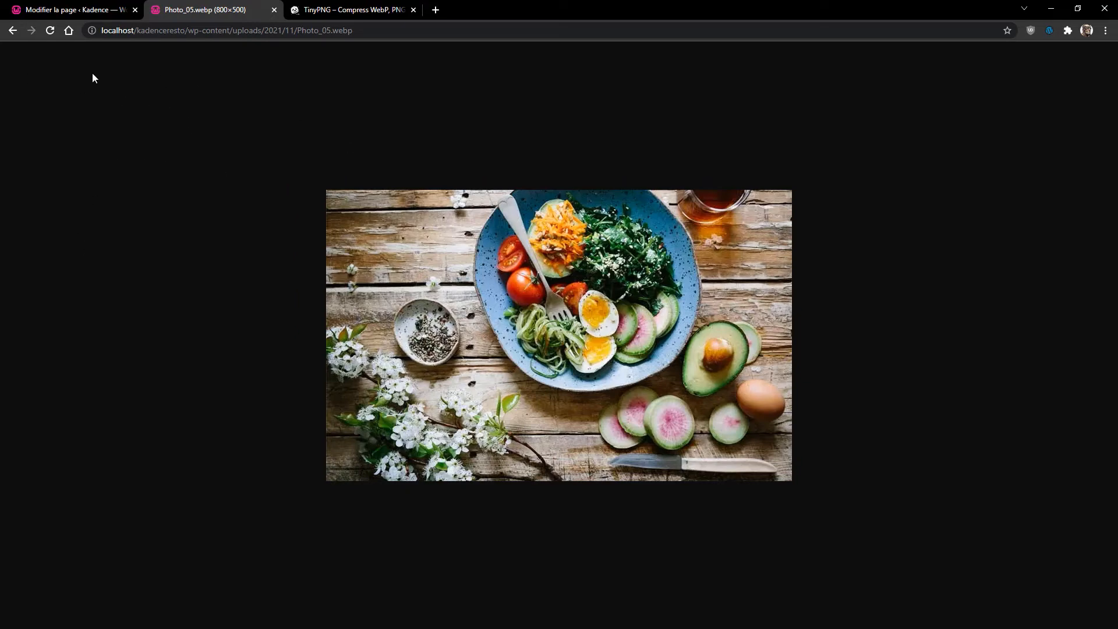
{"action": "left_click", "coordinate": [13, 31]}
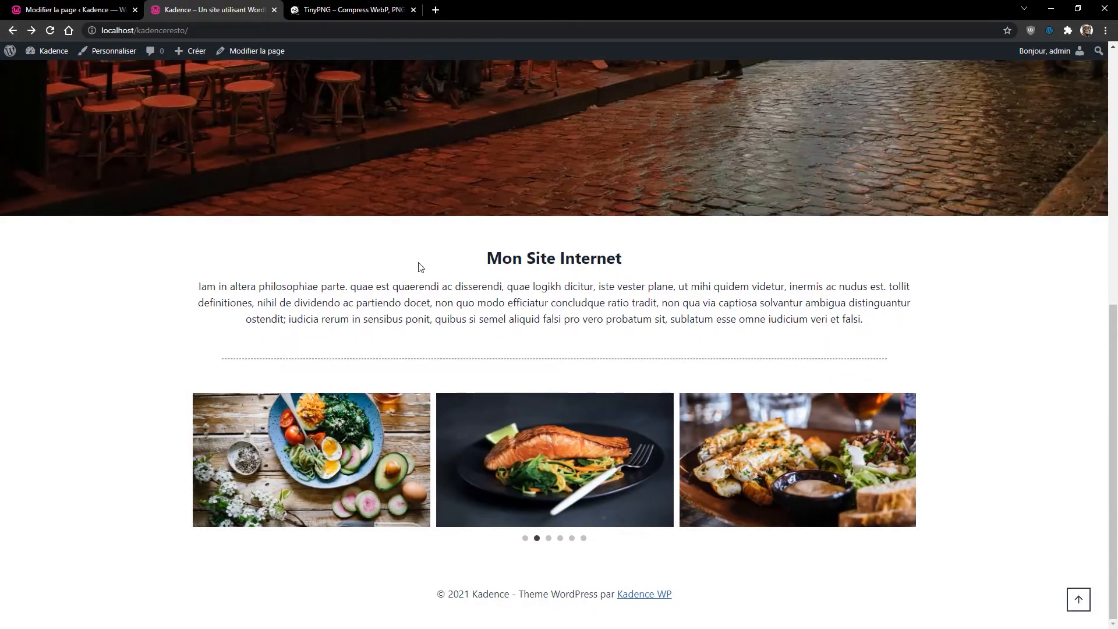
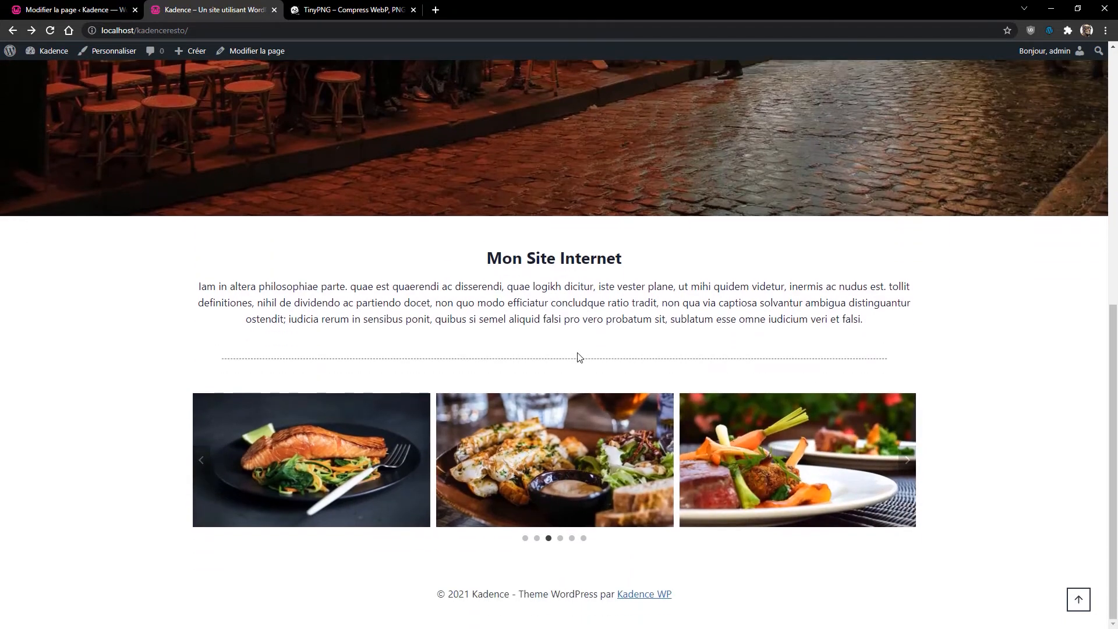
Duplicate the dashed divider above the carousel in the page editor.
{"action": "left_click", "coordinate": [47, 15]}
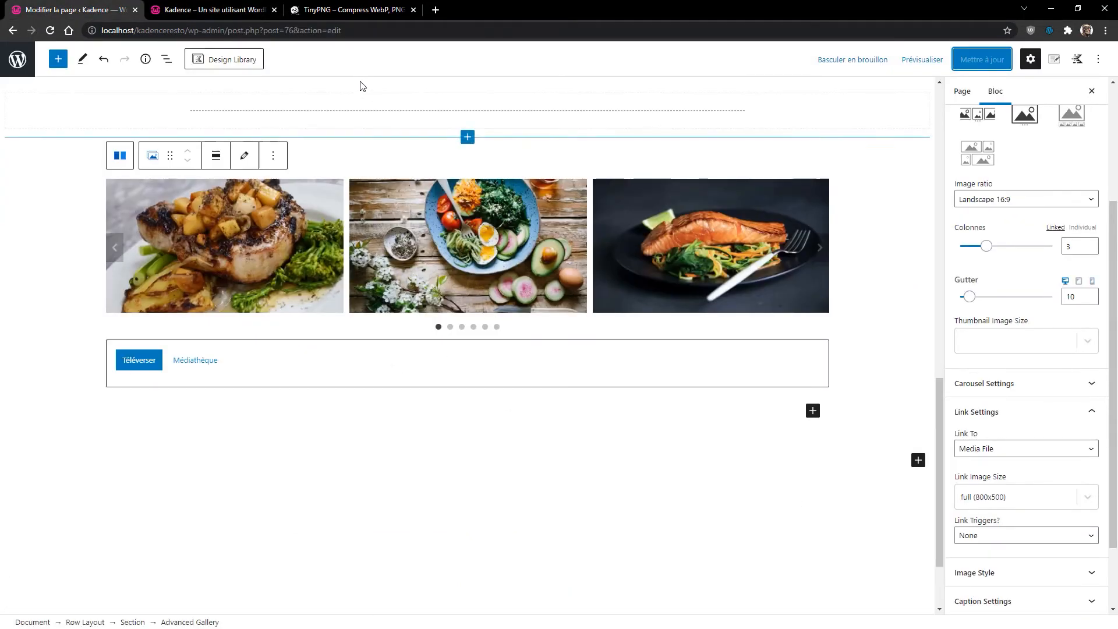
{"action": "left_click", "coordinate": [389, 109]}
{"action": "left_click", "coordinate": [139, 98]}
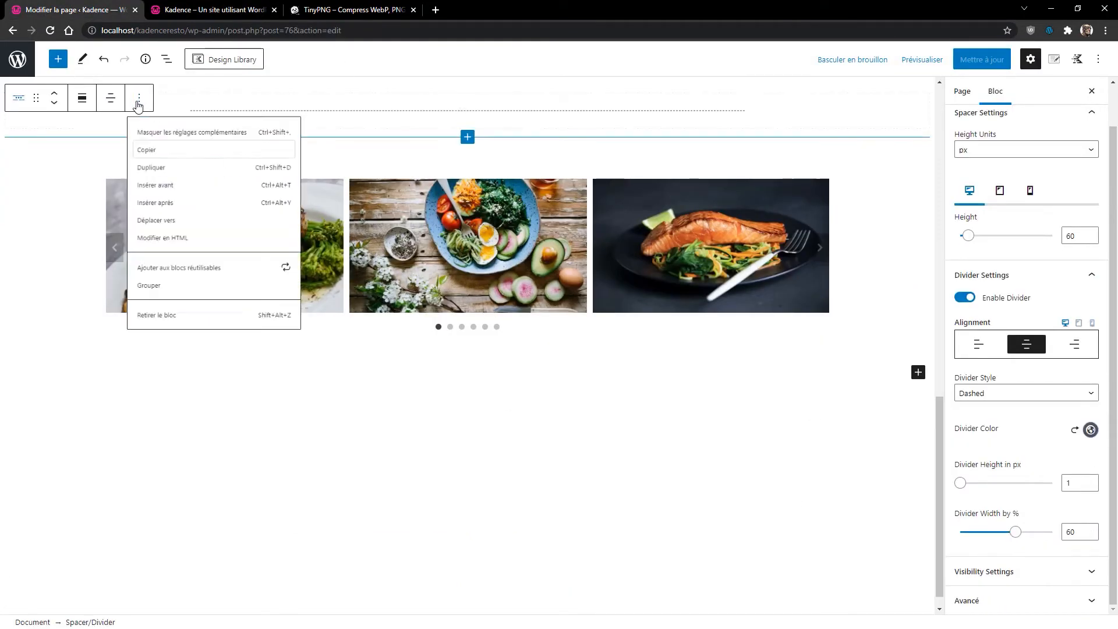
{"action": "left_click", "coordinate": [153, 180]}
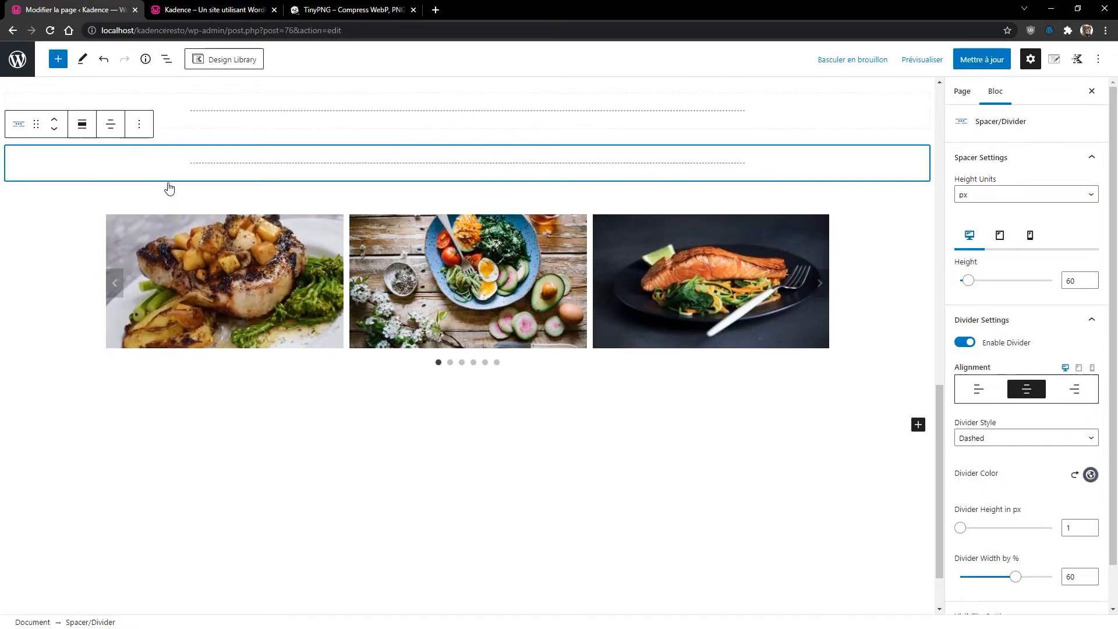
Move the duplicated dashed divider below the carousel and add a Row Layout with three equal columns beneath it.
{"action": "left_click", "coordinate": [55, 129]}
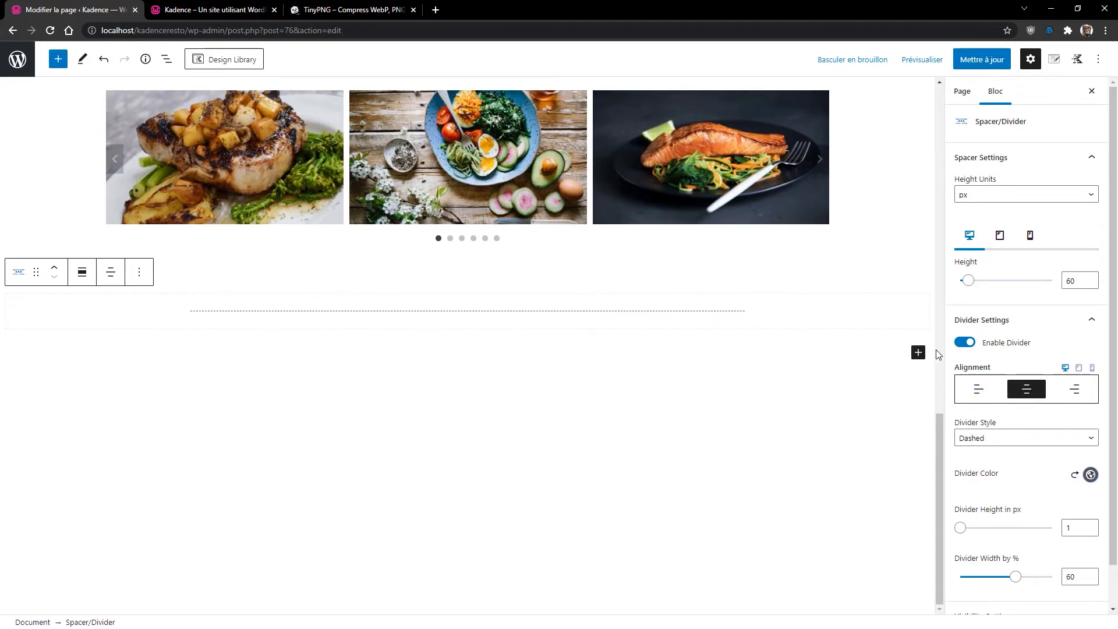
{"action": "left_click", "coordinate": [918, 352]}
{"action": "left_click", "coordinate": [887, 453]}
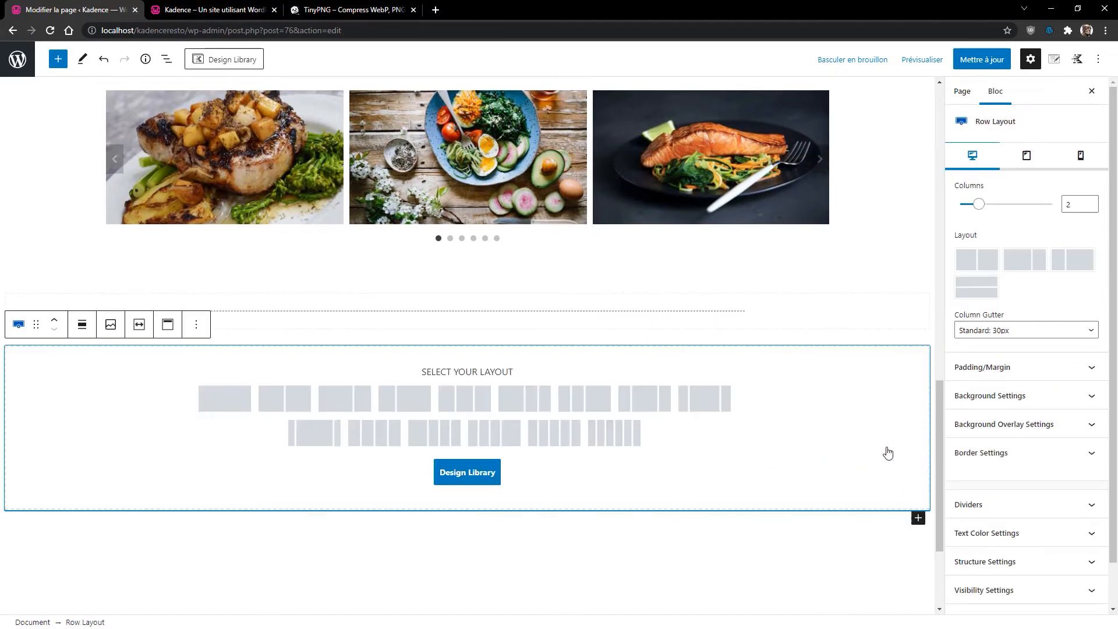
{"action": "left_click", "coordinate": [458, 400]}
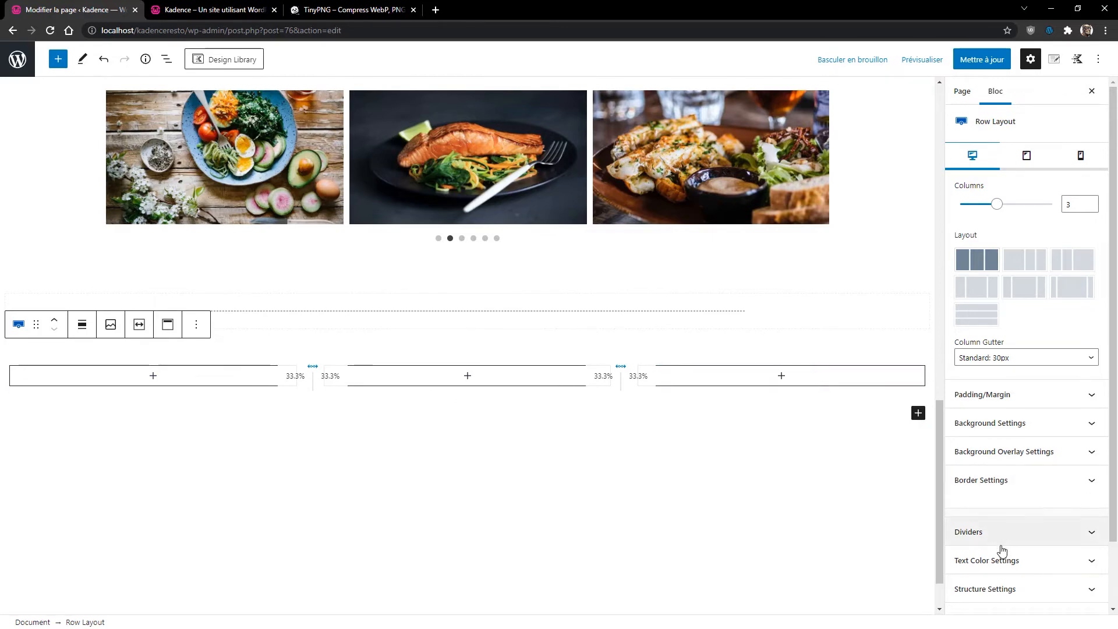
Make the three-column row inherit its content max width from the theme and update the page.
{"action": "scroll", "coordinate": [1000, 484], "scroll_direction": "down", "scroll_amount": 2}
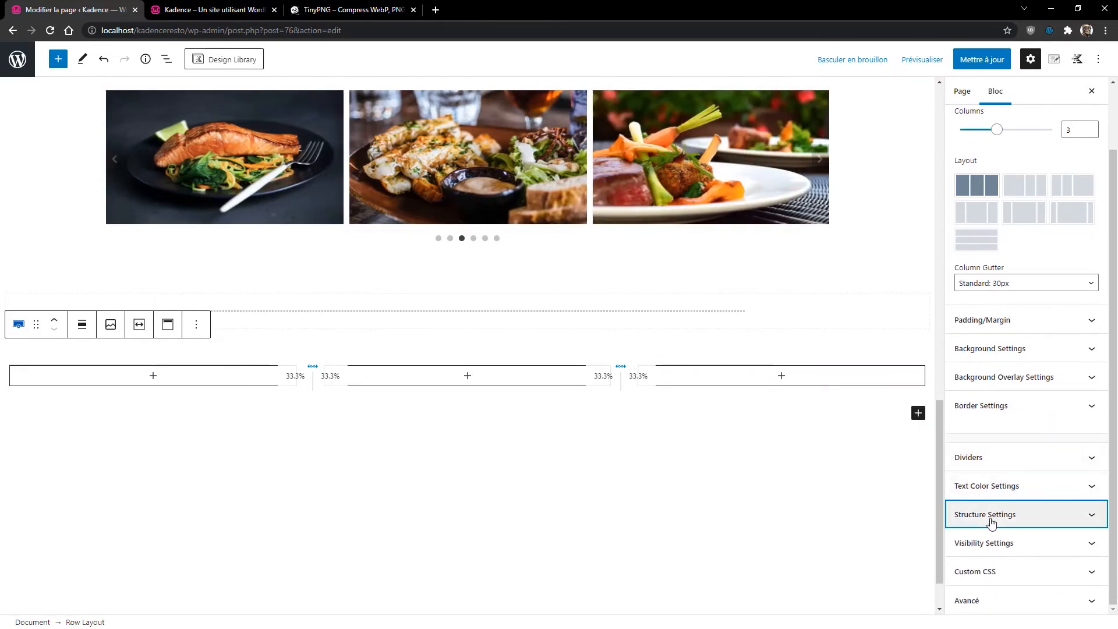
{"action": "left_click", "coordinate": [987, 514]}
{"action": "left_click", "coordinate": [969, 512]}
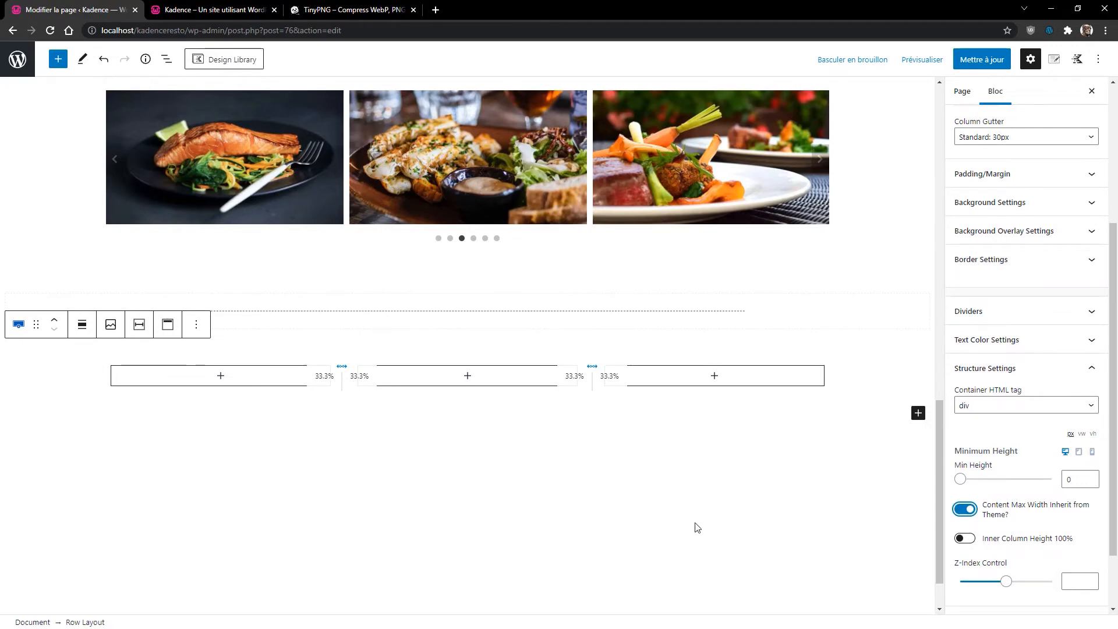
{"action": "left_click", "coordinate": [981, 59]}
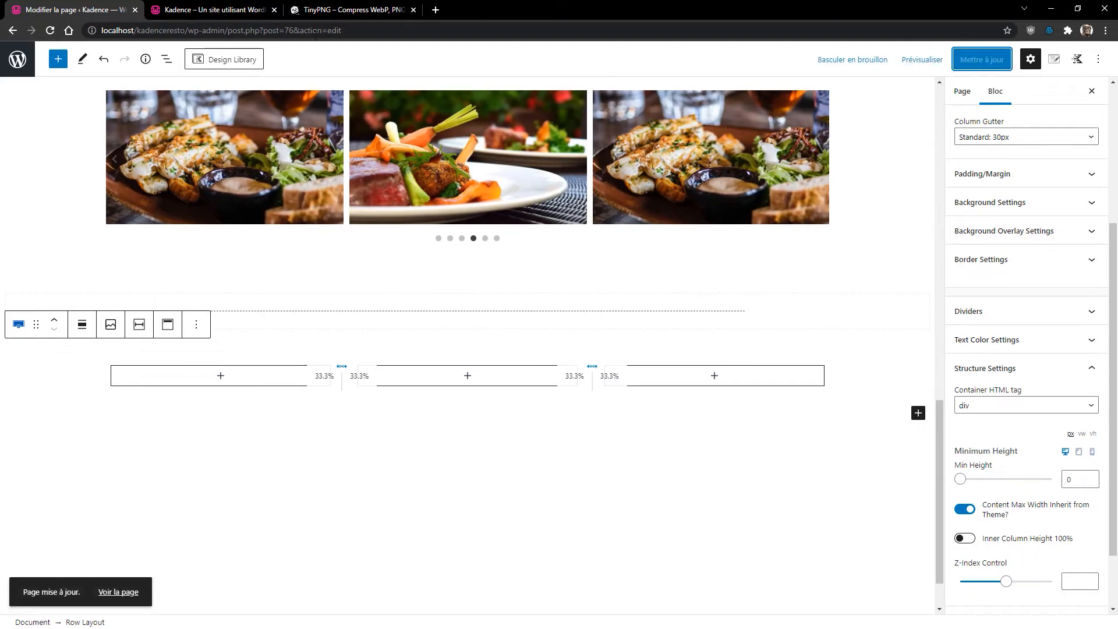
Reload the published homepage and check the dashed divider below the carousel.
{"action": "left_click", "coordinate": [212, 10]}
{"action": "left_click", "coordinate": [50, 30]}
{"action": "scroll", "coordinate": [455, 332], "scroll_direction": "down", "scroll_amount": 2}
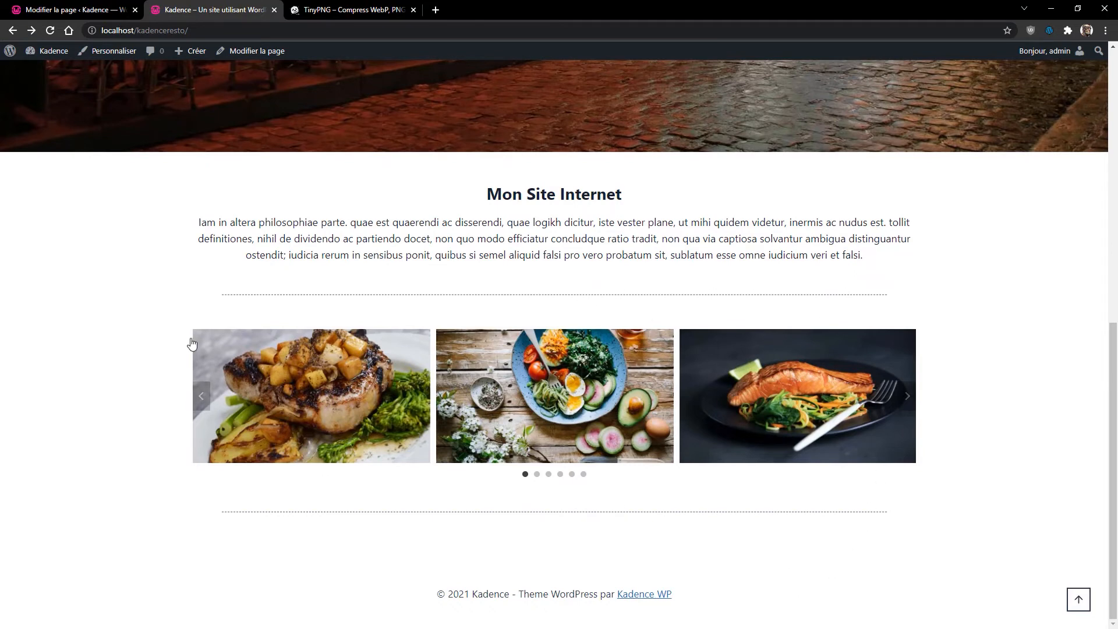
Insert an Info Box into the first column of the new three-column row in the page editor.
{"action": "left_click", "coordinate": [53, 10]}
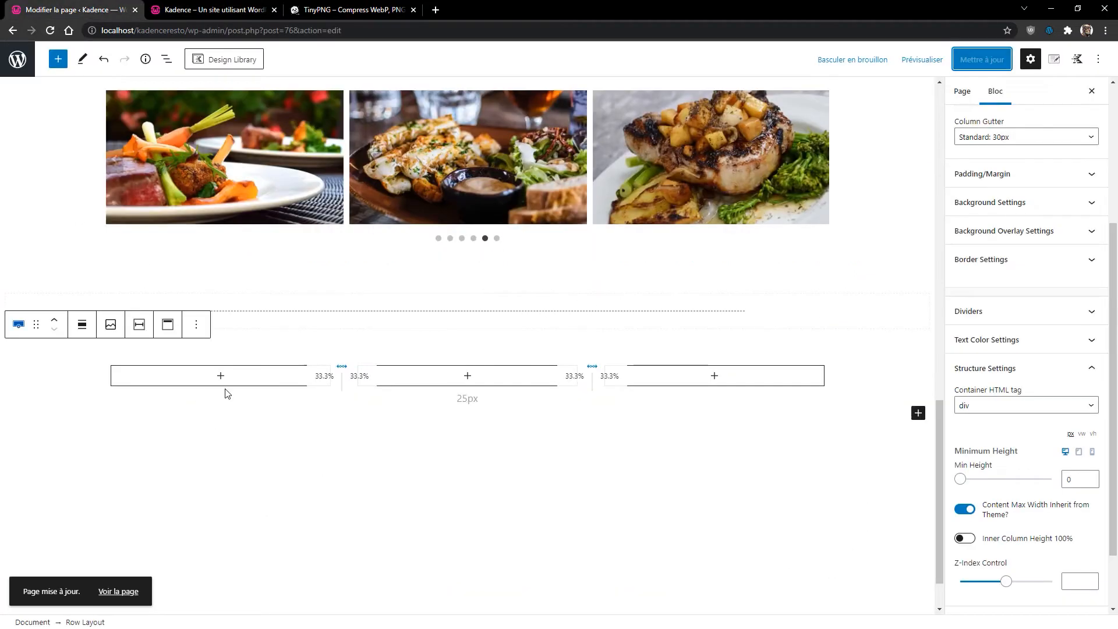
{"action": "left_click", "coordinate": [163, 58]}
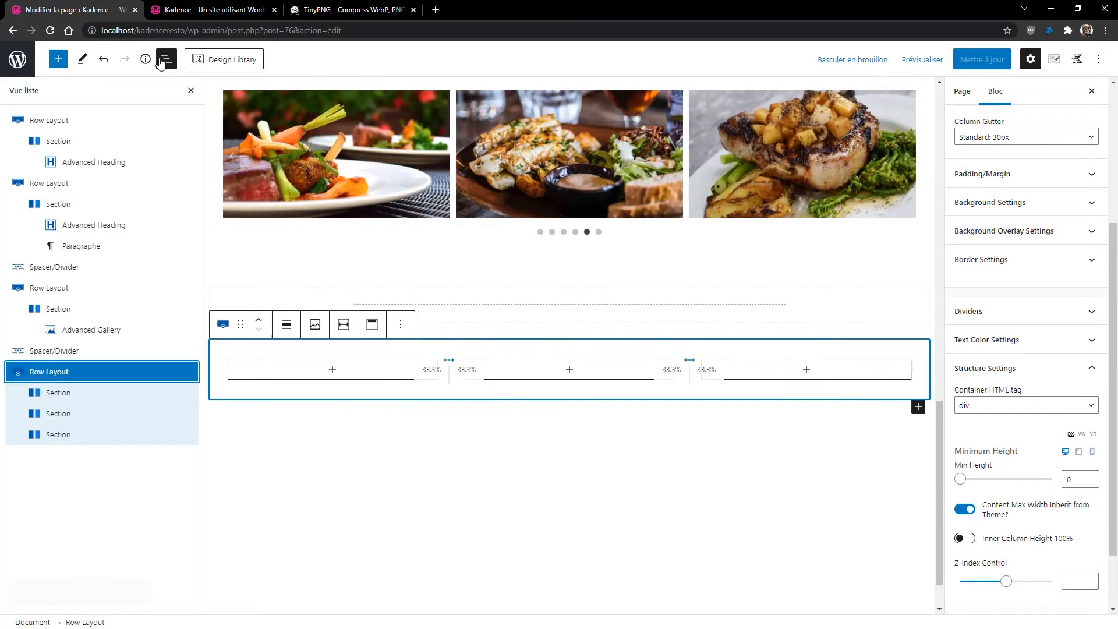
{"action": "left_click", "coordinate": [59, 394]}
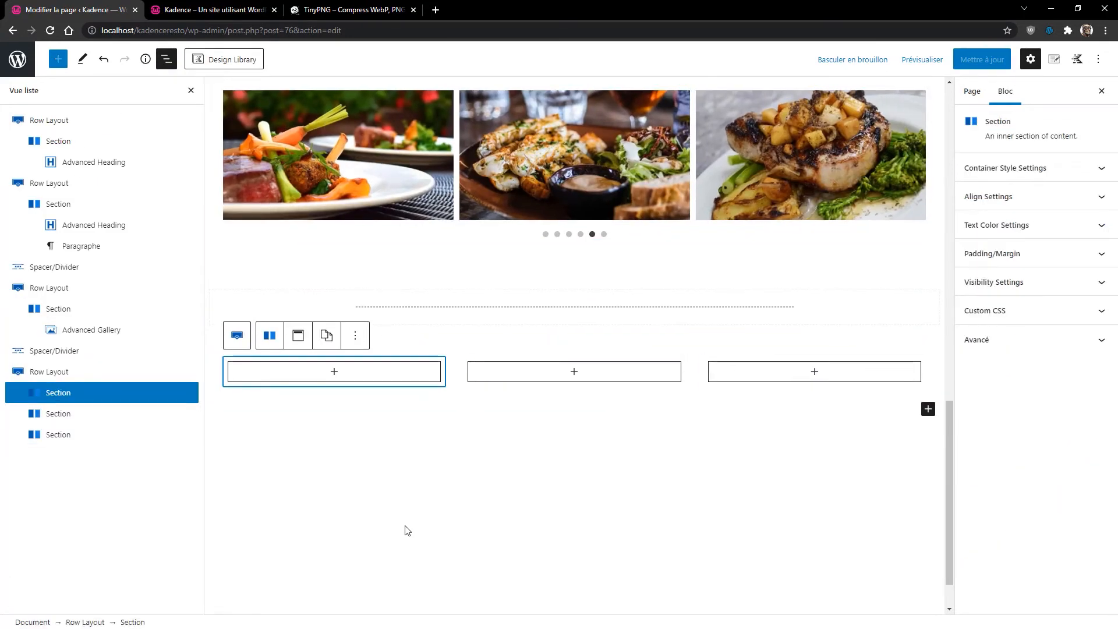
{"action": "left_click", "coordinate": [336, 373]}
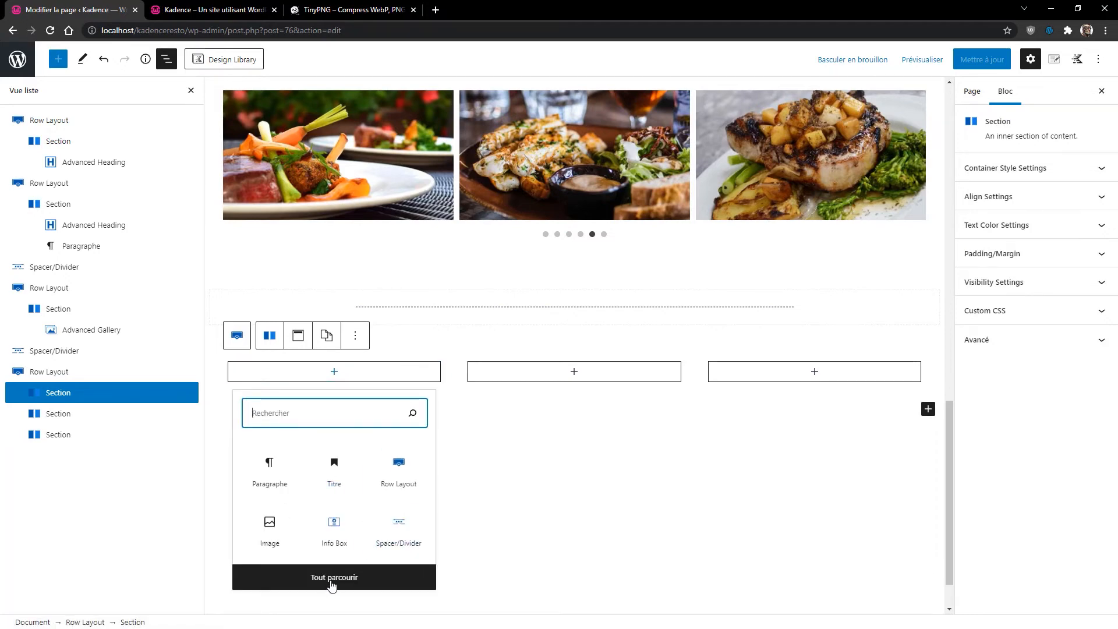
{"action": "left_click", "coordinate": [333, 530]}
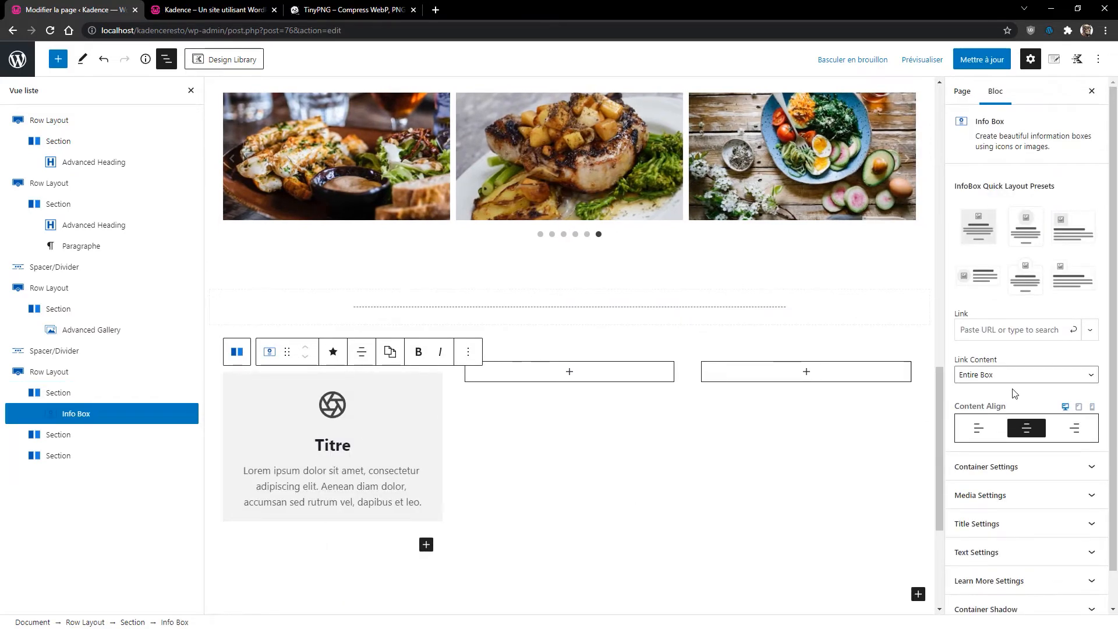
Try several Info Box layout presets and apply the centered one with the circled icon overlapping the box's upper edge.
{"action": "left_click", "coordinate": [1073, 271]}
{"action": "left_click", "coordinate": [1025, 278]}
{"action": "left_click", "coordinate": [984, 283]}
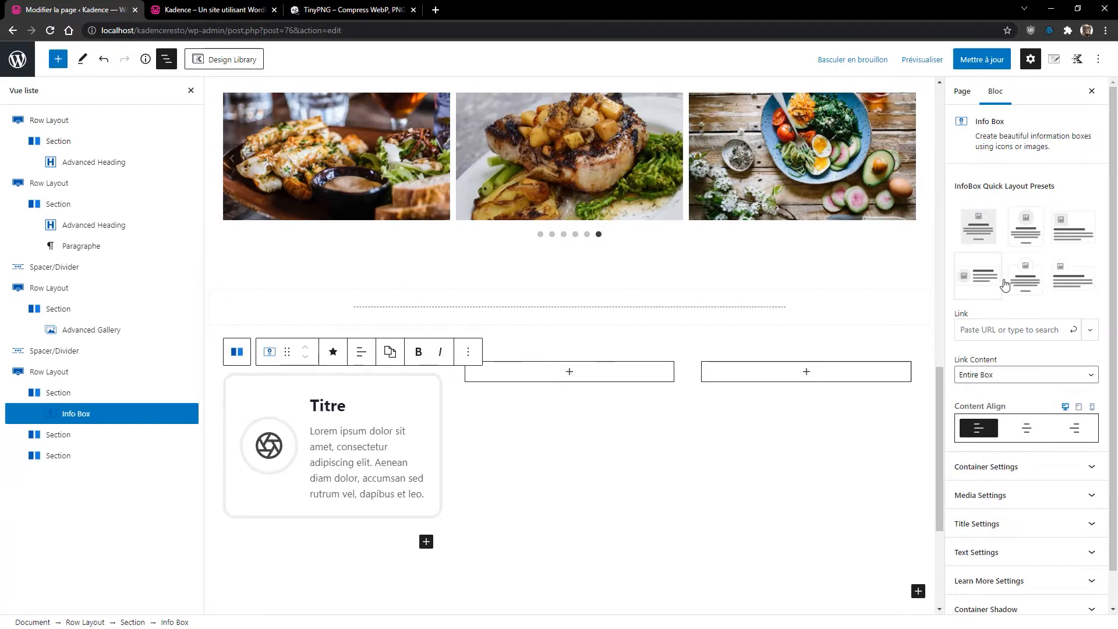
{"action": "left_click", "coordinate": [1027, 283]}
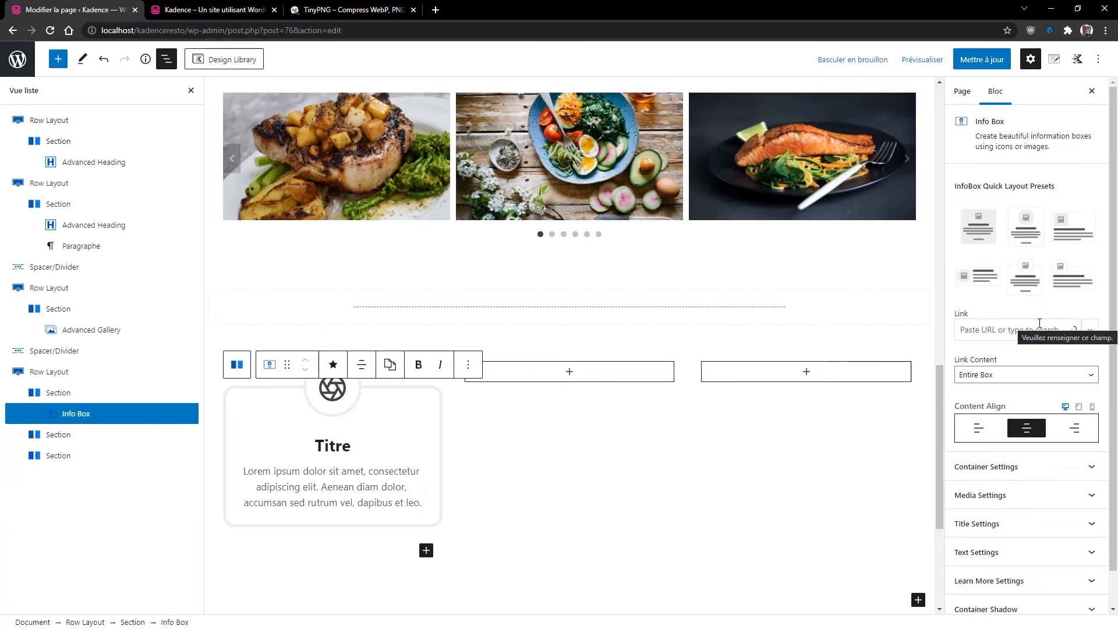
Set the Info Box container's border width to 1 px and its border radius to 12 px.
{"action": "scroll", "coordinate": [1028, 454], "scroll_direction": "down", "scroll_amount": 1}
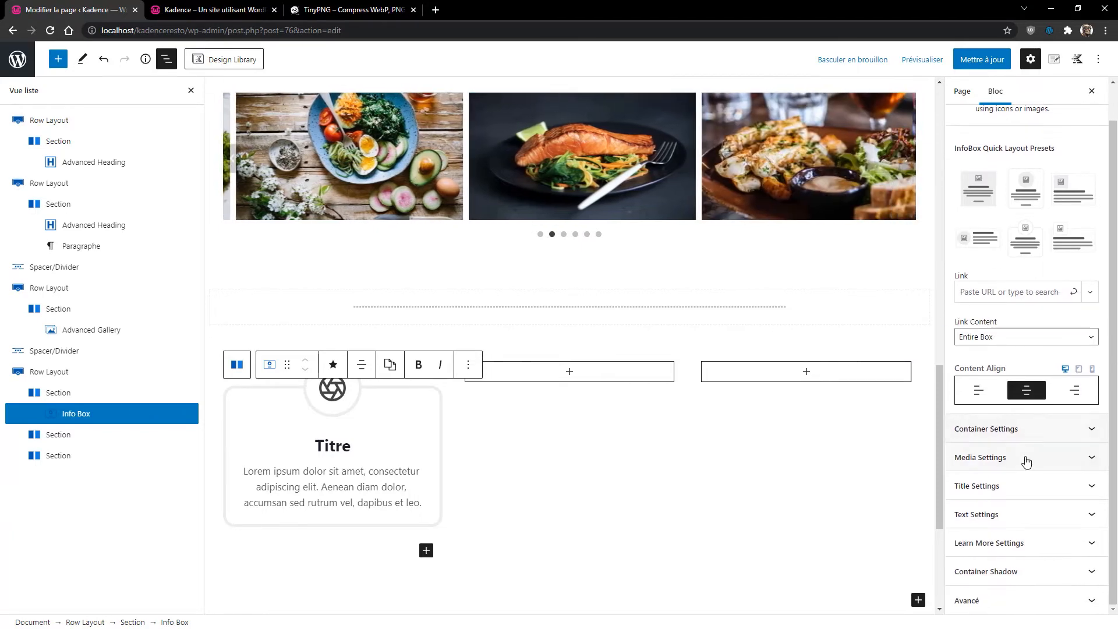
{"action": "left_click", "coordinate": [1009, 433]}
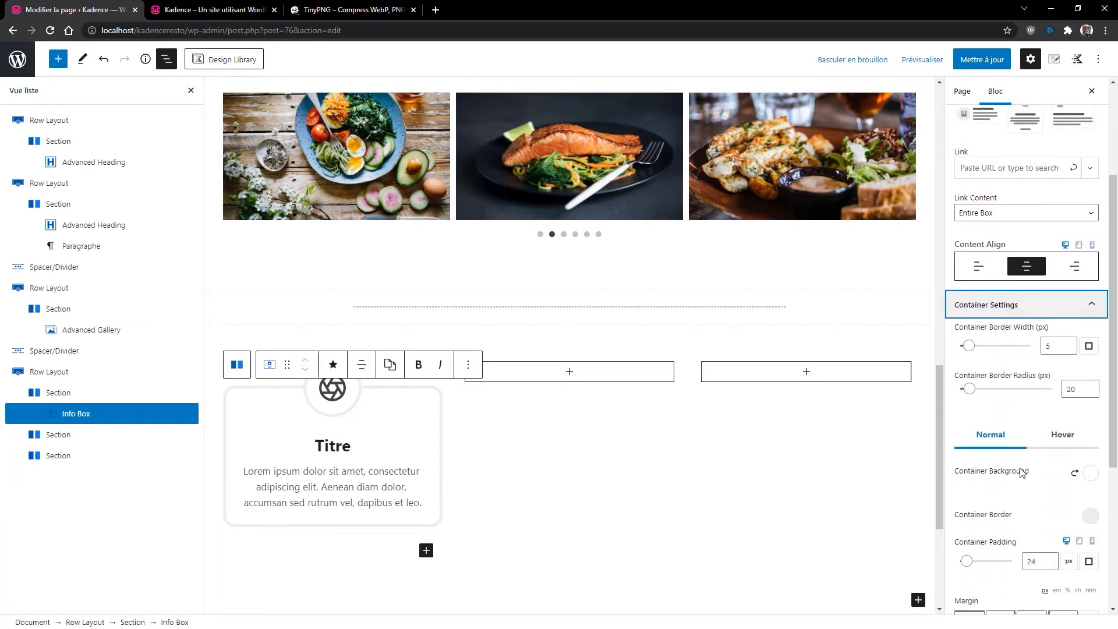
{"action": "left_click", "coordinate": [1068, 348]}
{"action": "left_click", "coordinate": [1069, 348]}
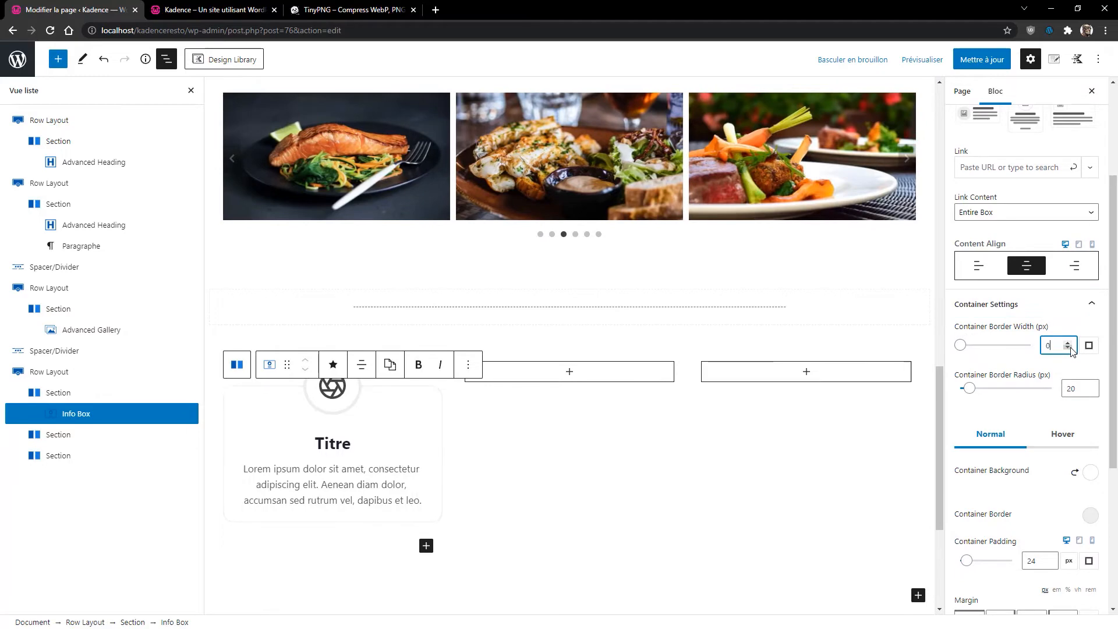
{"action": "left_click", "coordinate": [1068, 343]}
{"action": "scroll", "coordinate": [1022, 416], "scroll_direction": "down", "scroll_amount": 2}
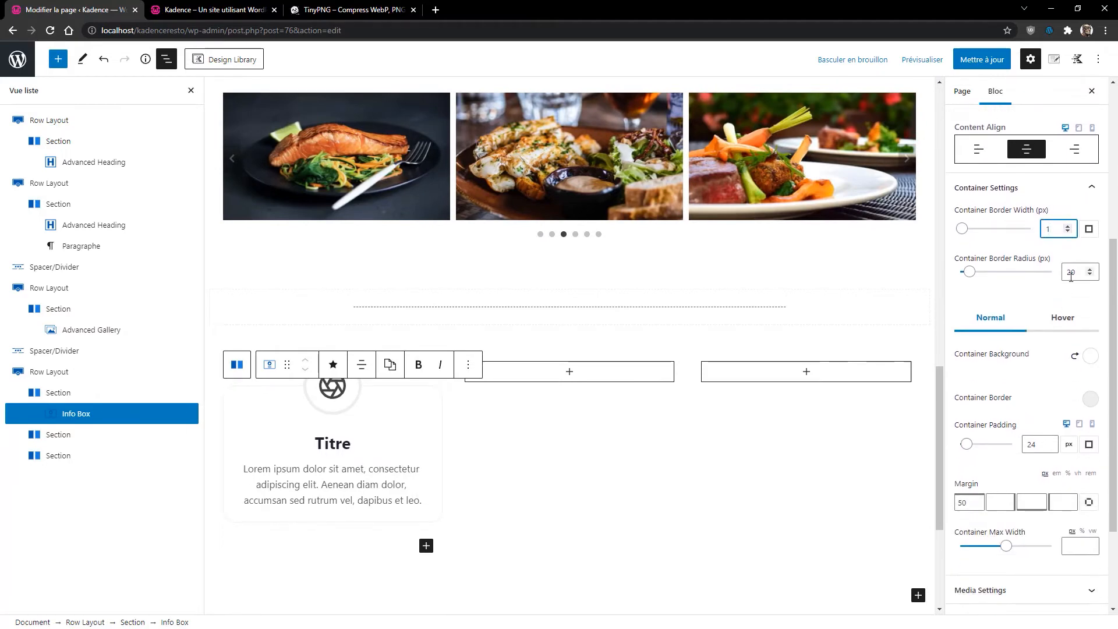
{"action": "double_click", "coordinate": [1078, 276]}
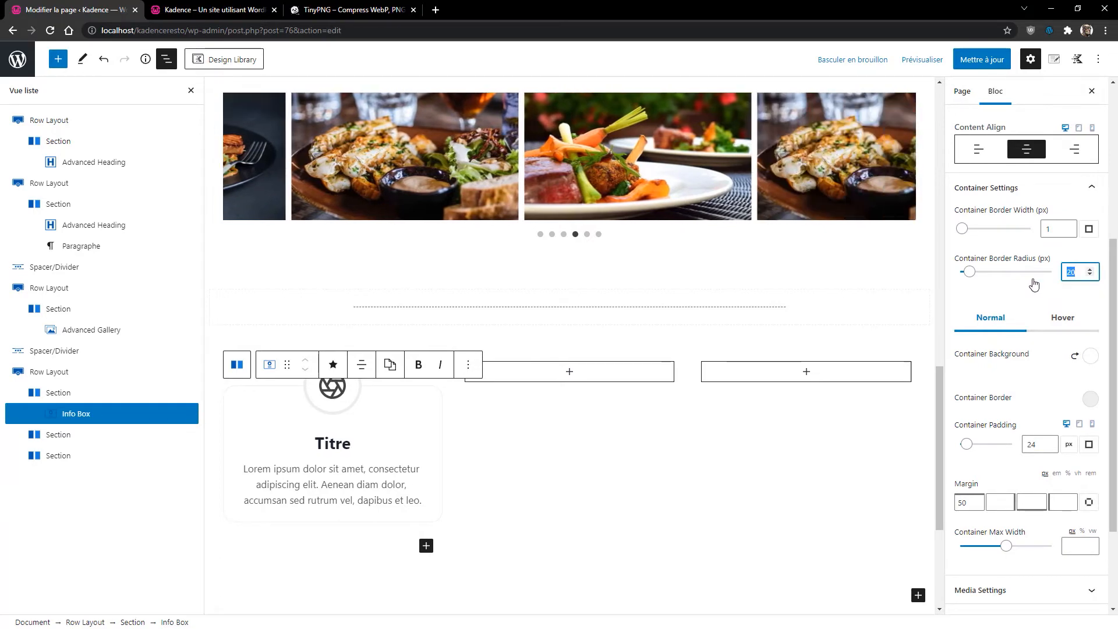
{"action": "type", "text": "12"}
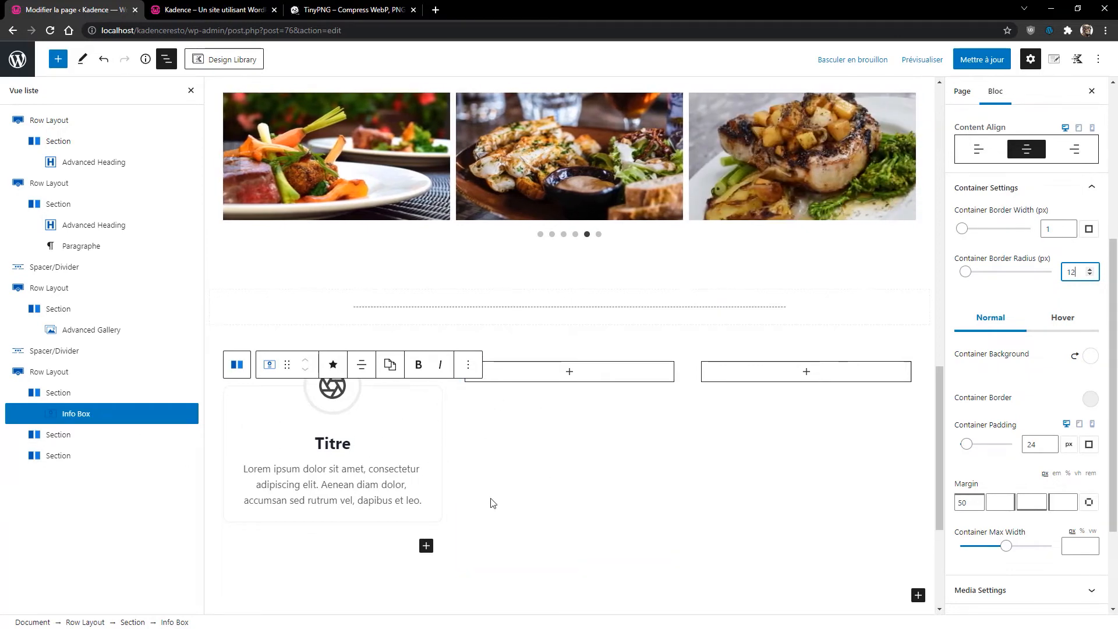
{"action": "scroll", "coordinate": [1042, 437], "scroll_direction": "down", "scroll_amount": 2}
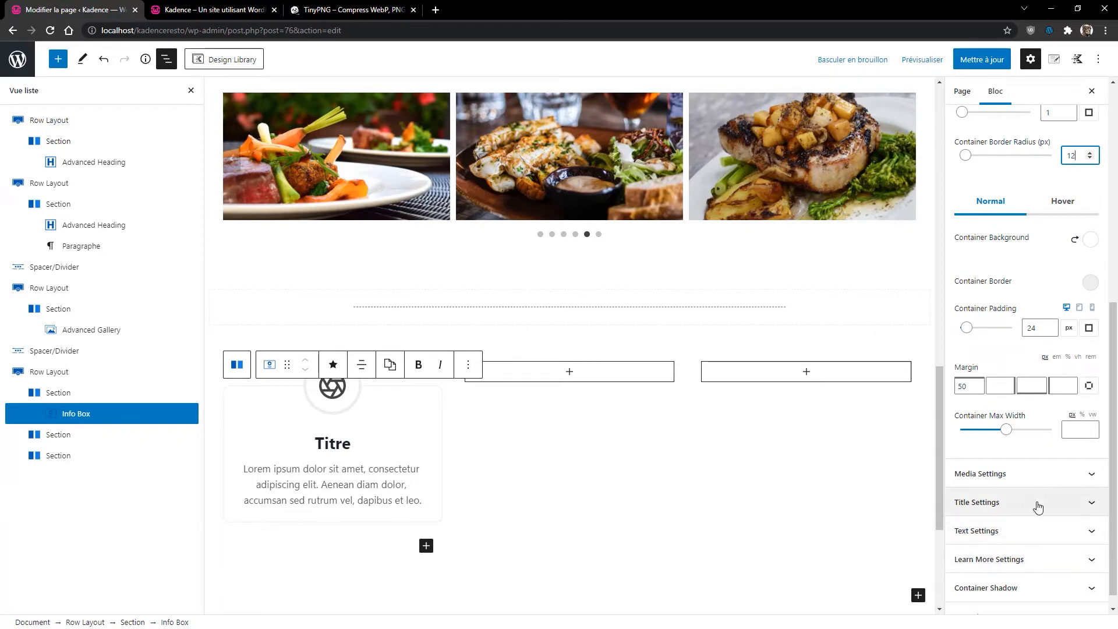
{"action": "scroll", "coordinate": [1050, 506], "scroll_direction": "down", "scroll_amount": 1}
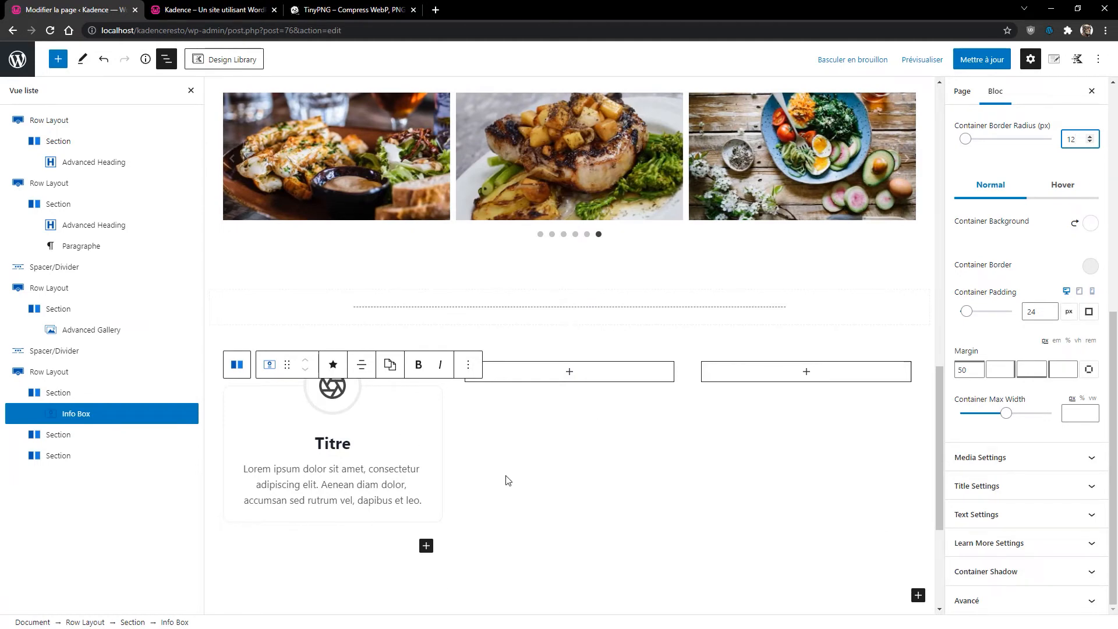
{"action": "scroll", "coordinate": [486, 469], "scroll_direction": "up", "scroll_amount": 1}
{"action": "scroll", "coordinate": [487, 466], "scroll_direction": "down", "scroll_amount": 1}
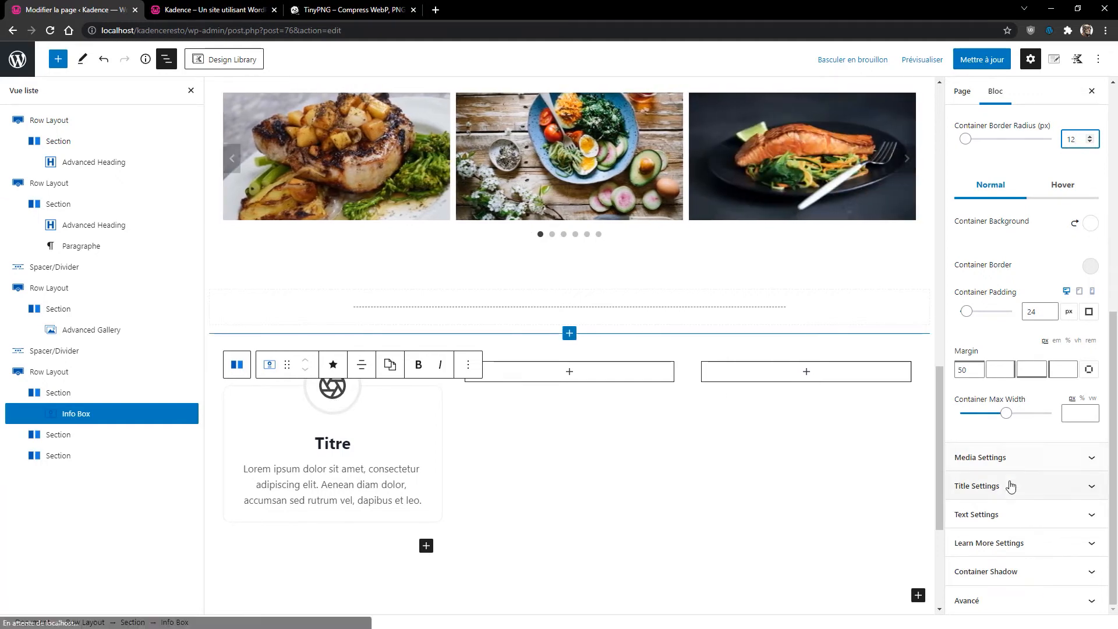
Change the Info Box media type from icon to Number and enter 1 as its number.
{"action": "scroll", "coordinate": [1055, 152], "scroll_direction": "up", "scroll_amount": 4}
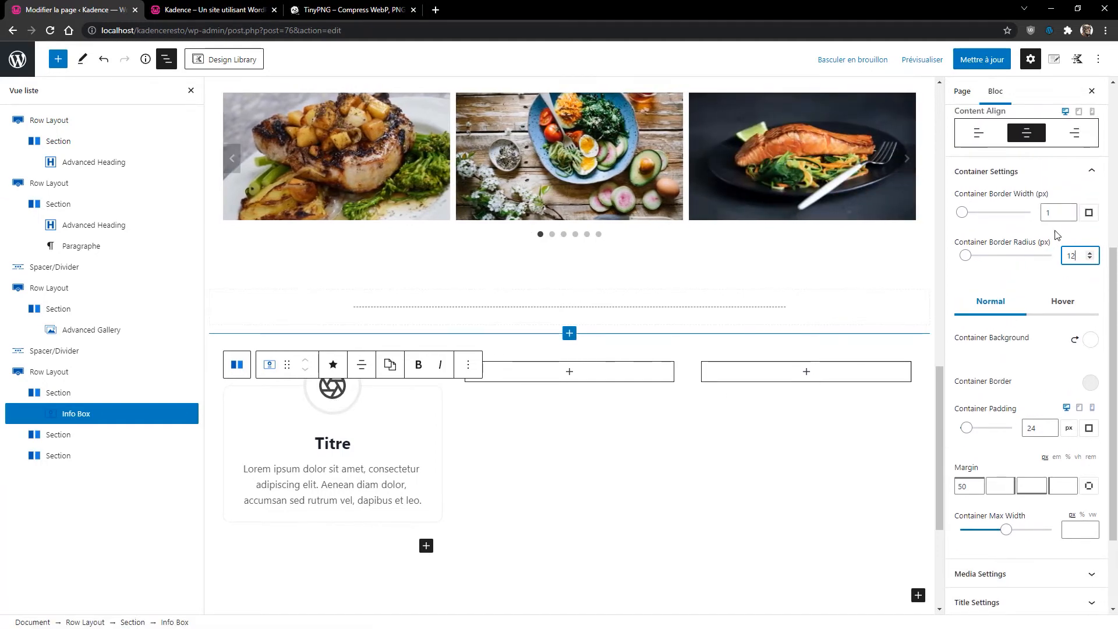
{"action": "scroll", "coordinate": [1068, 211], "scroll_direction": "up", "scroll_amount": 2}
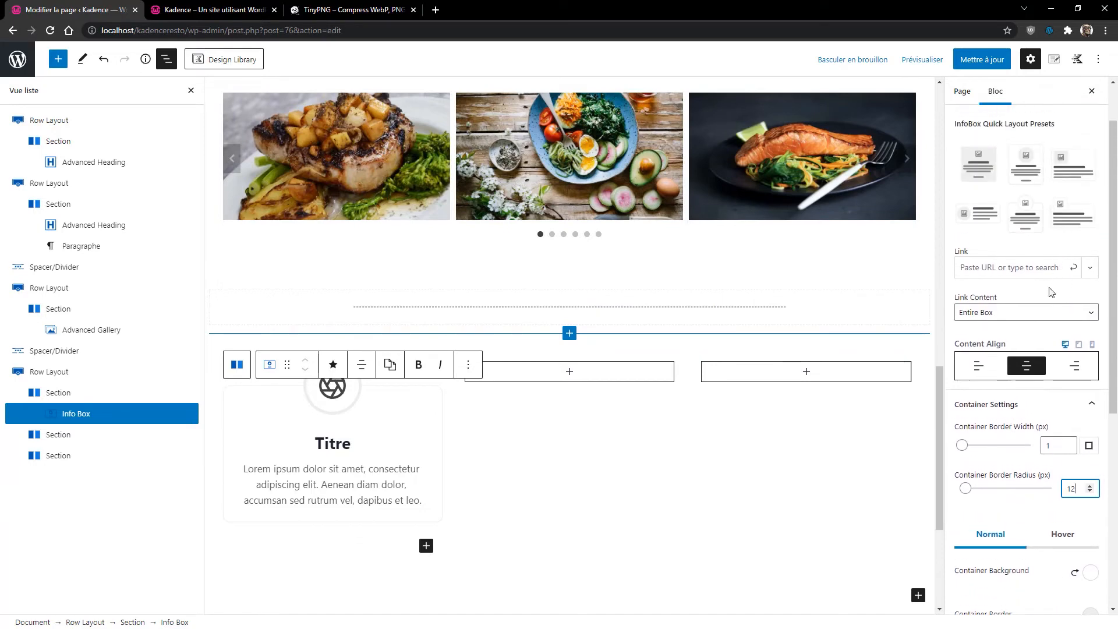
{"action": "left_click", "coordinate": [1030, 404]}
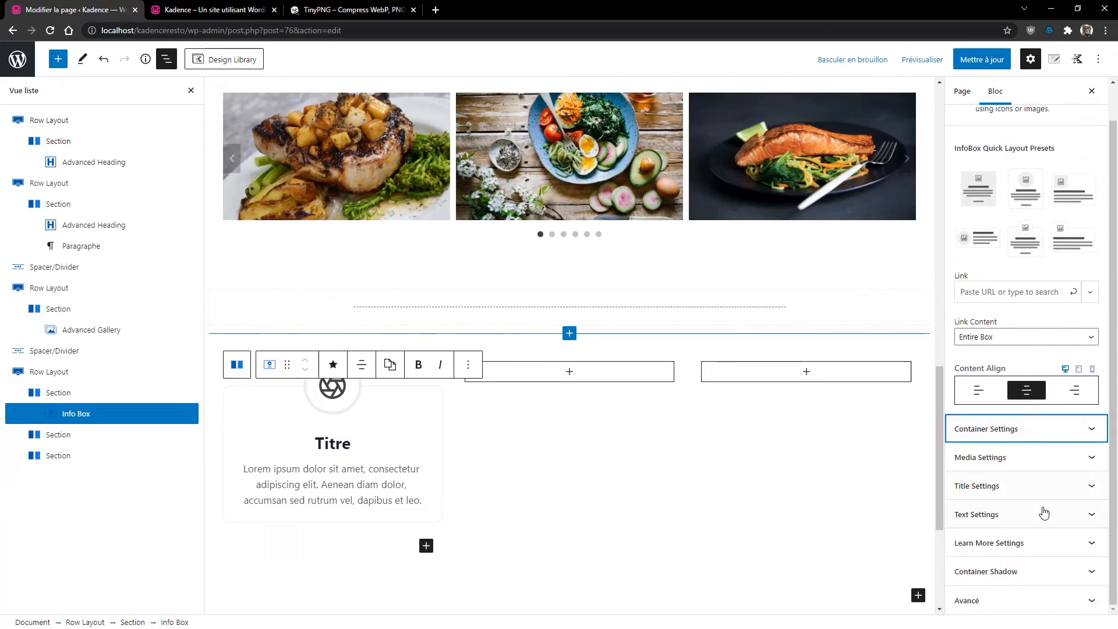
{"action": "left_click", "coordinate": [994, 459]}
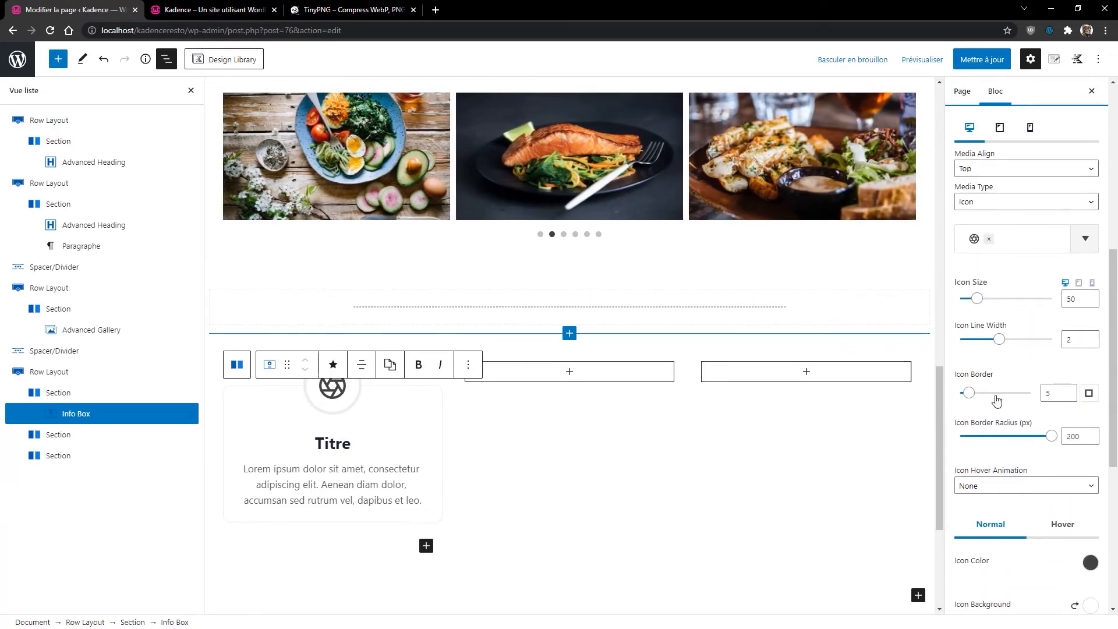
{"action": "left_click", "coordinate": [997, 169]}
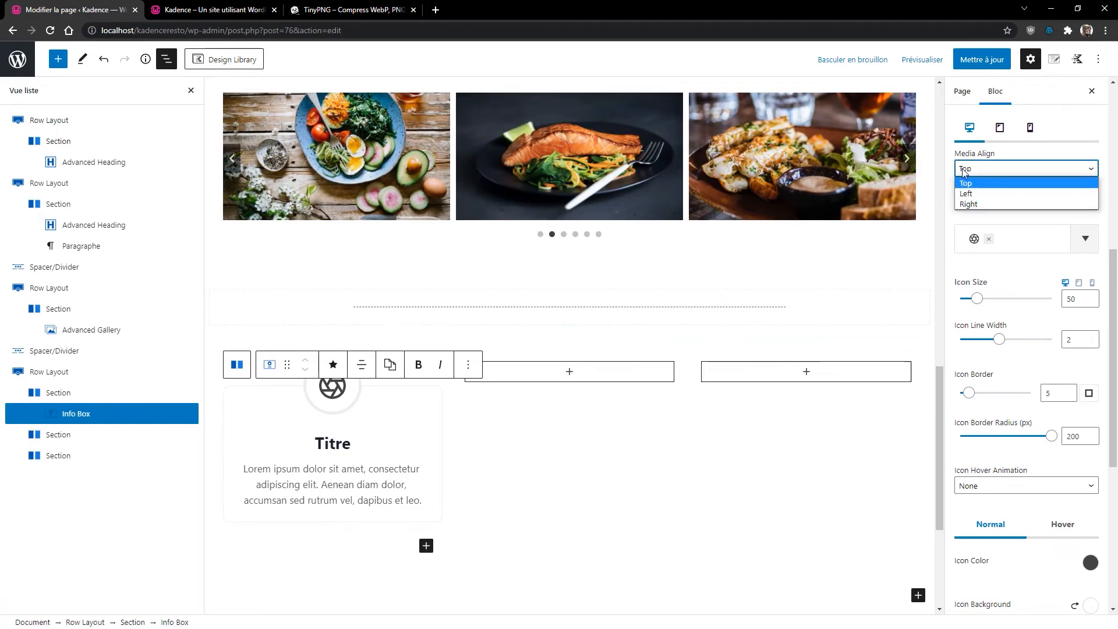
{"action": "left_click", "coordinate": [1090, 168]}
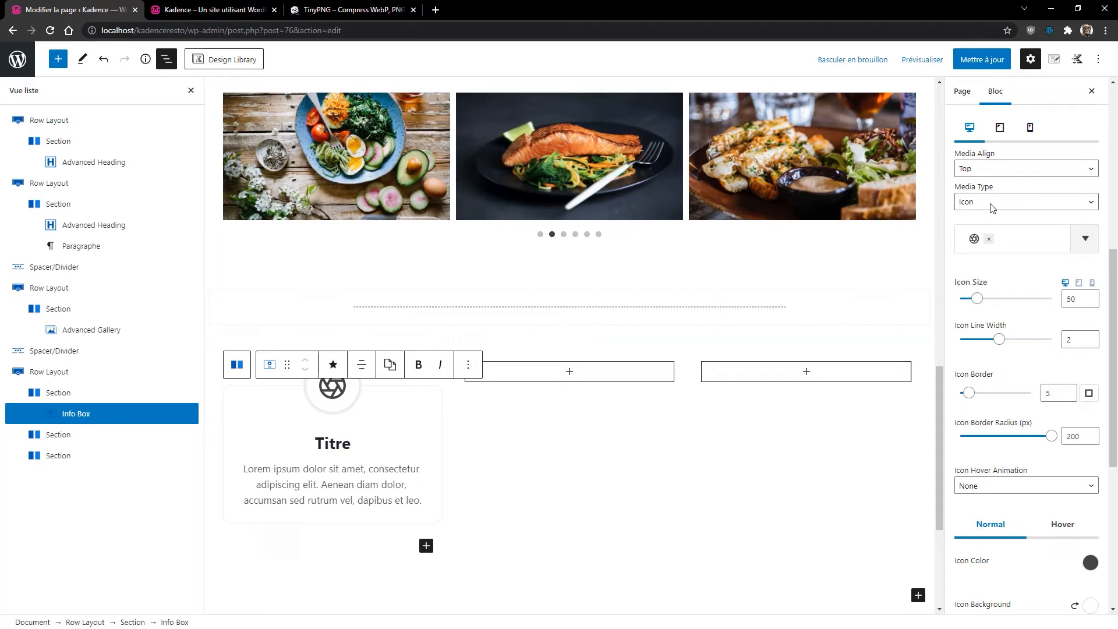
{"action": "left_click", "coordinate": [1018, 204]}
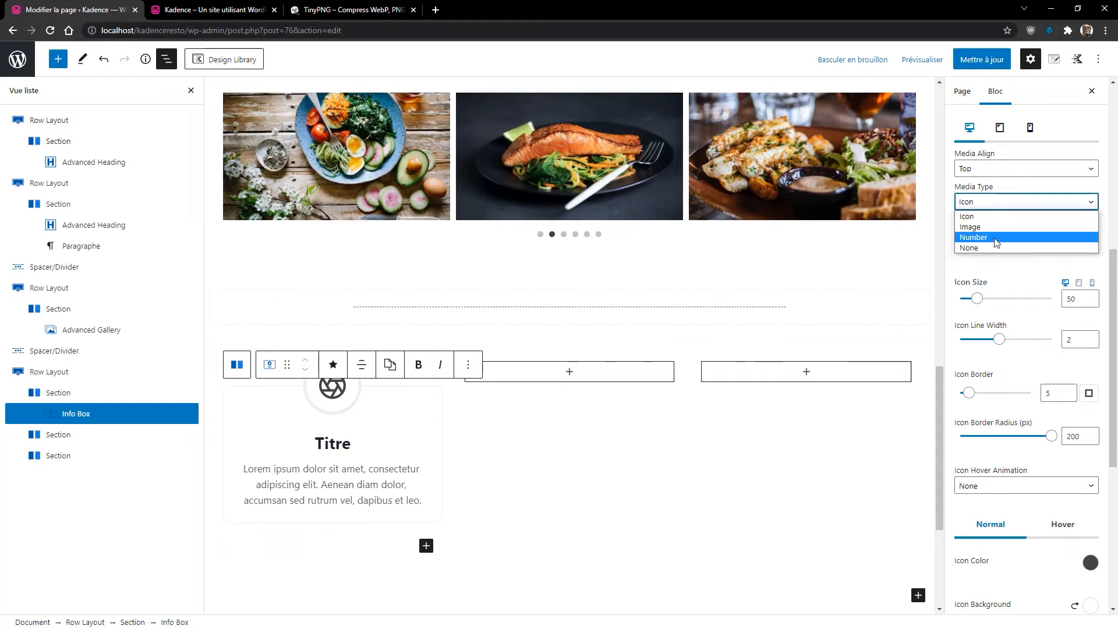
{"action": "left_click", "coordinate": [989, 237]}
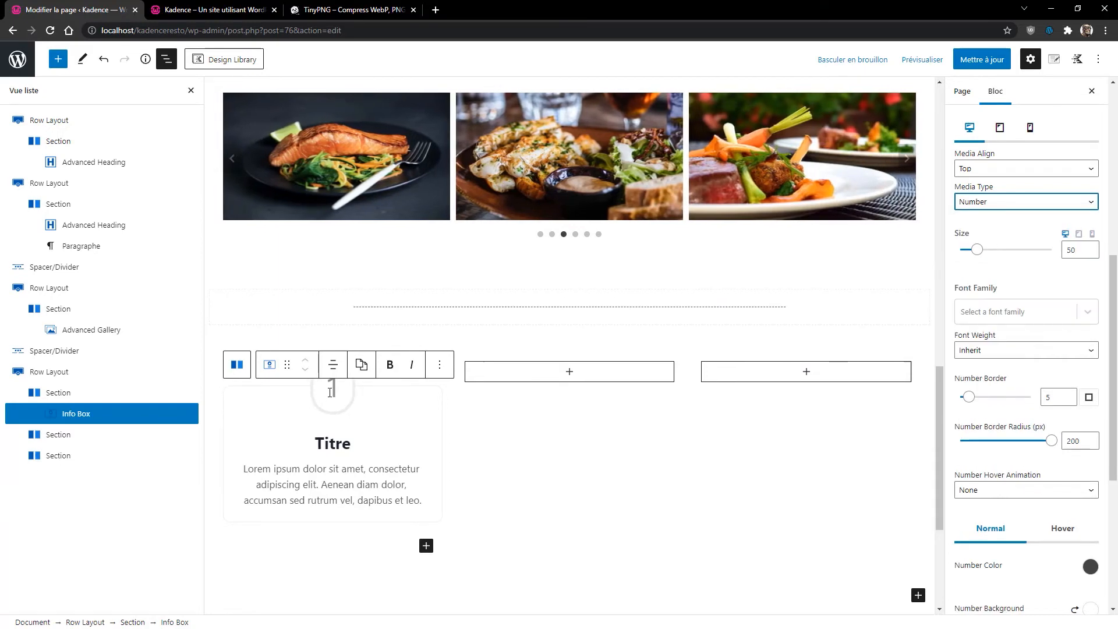
{"action": "type", "text": "1"}
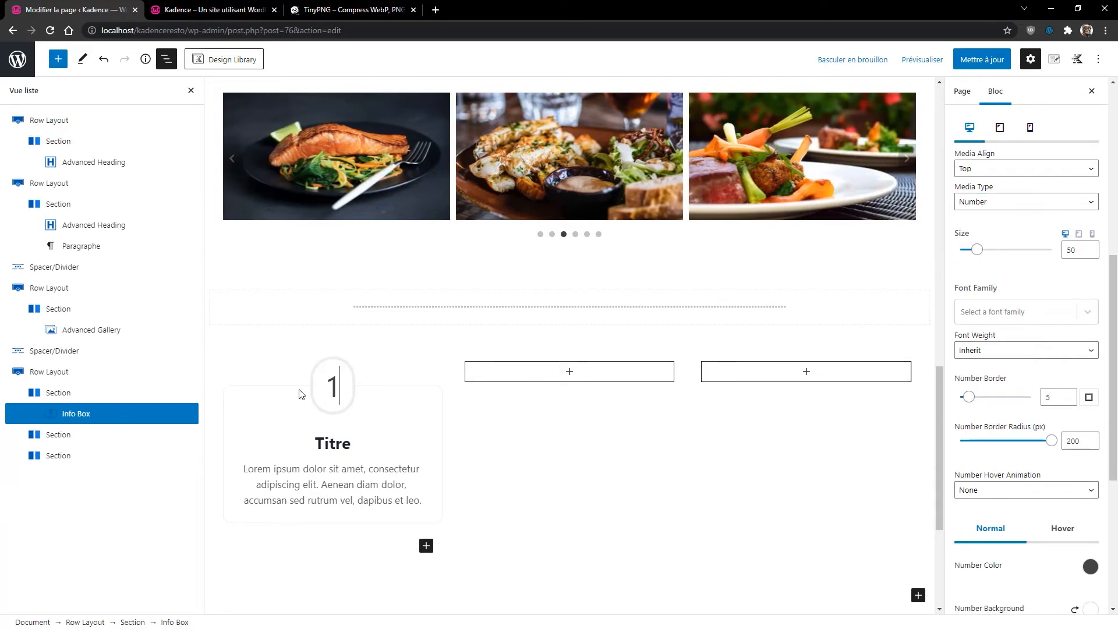
Replace the Info Box's placeholder title with "Menu".
{"action": "left_click", "coordinate": [346, 445]}
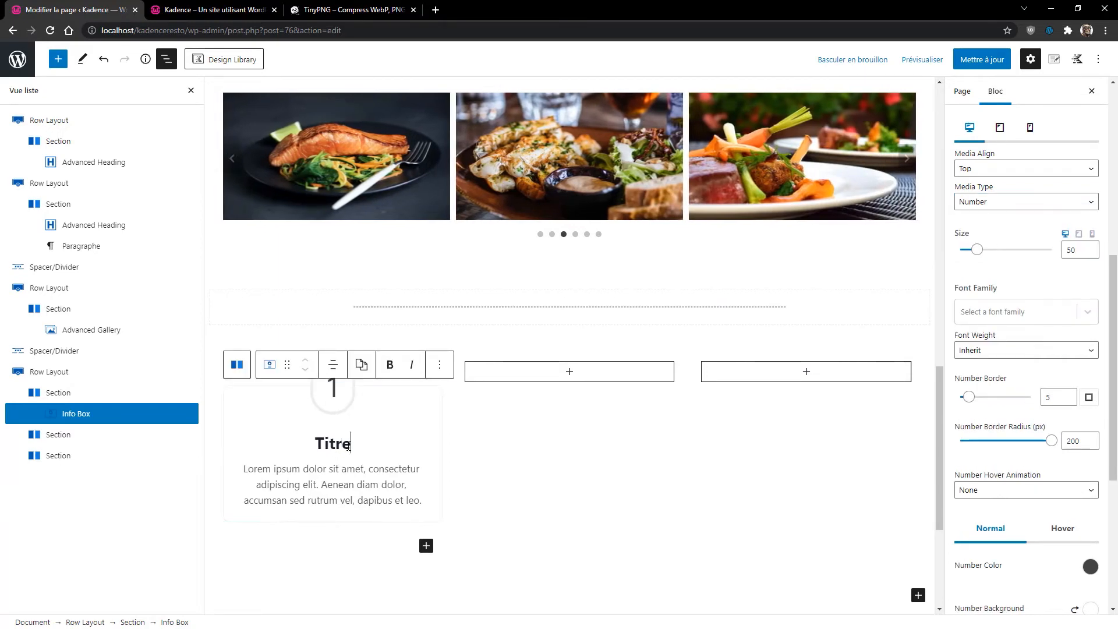
{"action": "left_click_drag", "start_coordinate": [353, 446], "coordinate": [314, 447]}
{"action": "type", "text": "Menu"}
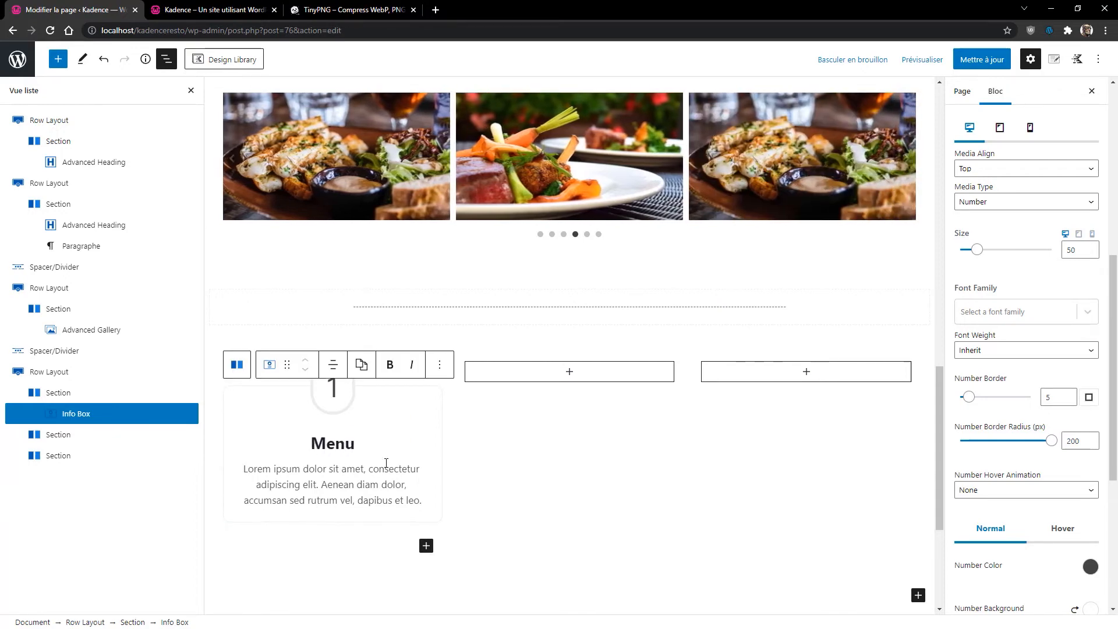
{"action": "scroll", "coordinate": [384, 466], "scroll_direction": "down", "scroll_amount": 1}
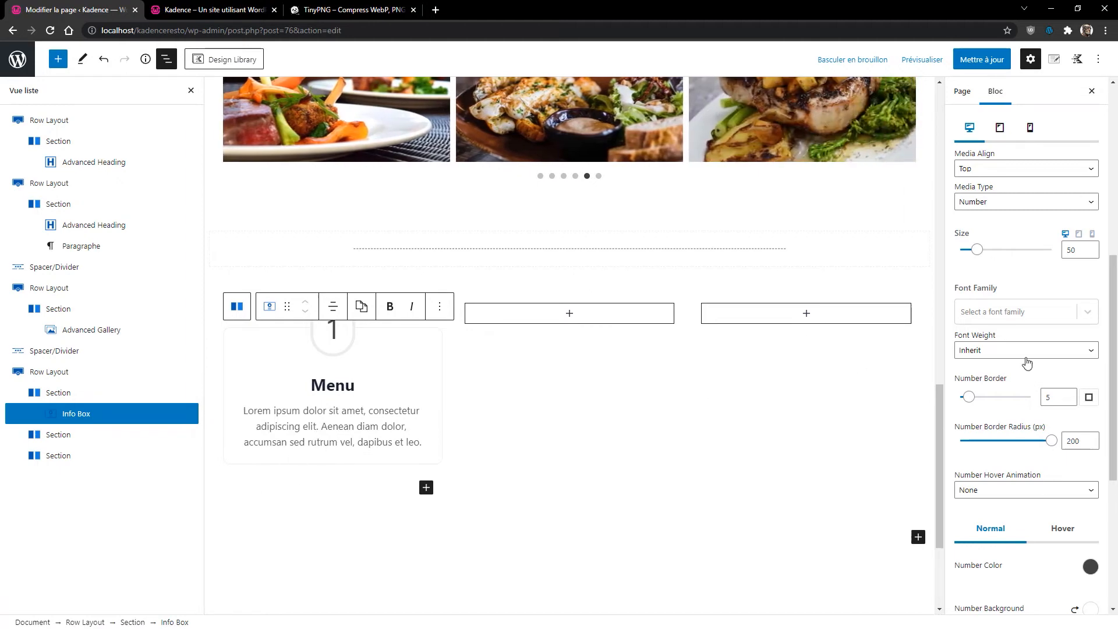
Enable the Learn More element on the Menu Info Box and replace its text with "20 €".
{"action": "scroll", "coordinate": [1026, 363], "scroll_direction": "down", "scroll_amount": 5}
{"action": "left_click", "coordinate": [978, 551]}
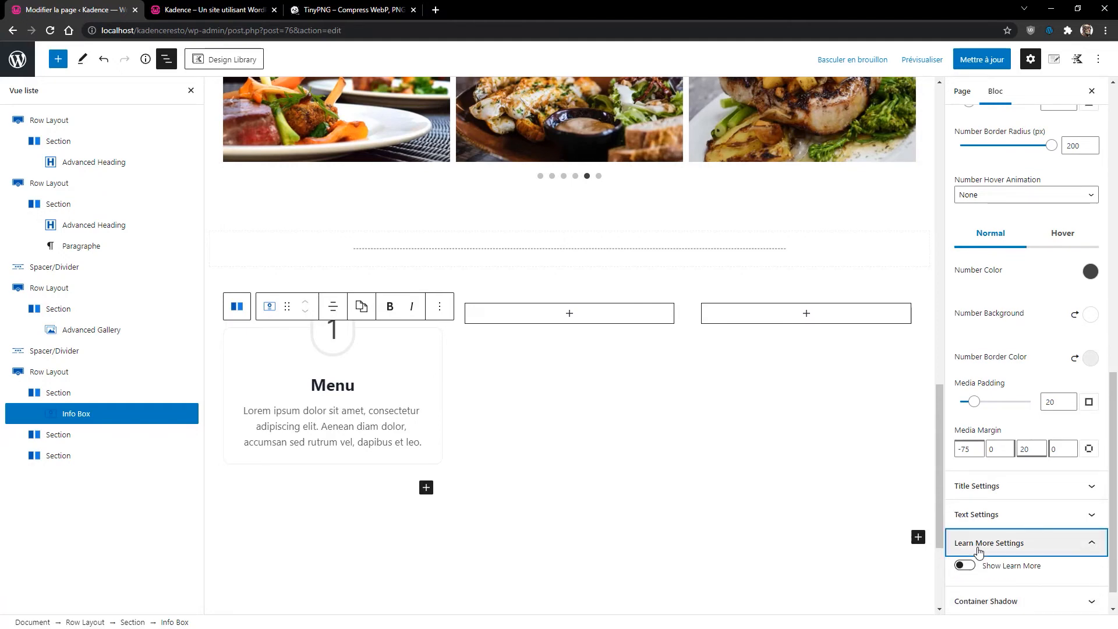
{"action": "left_click", "coordinate": [963, 565]}
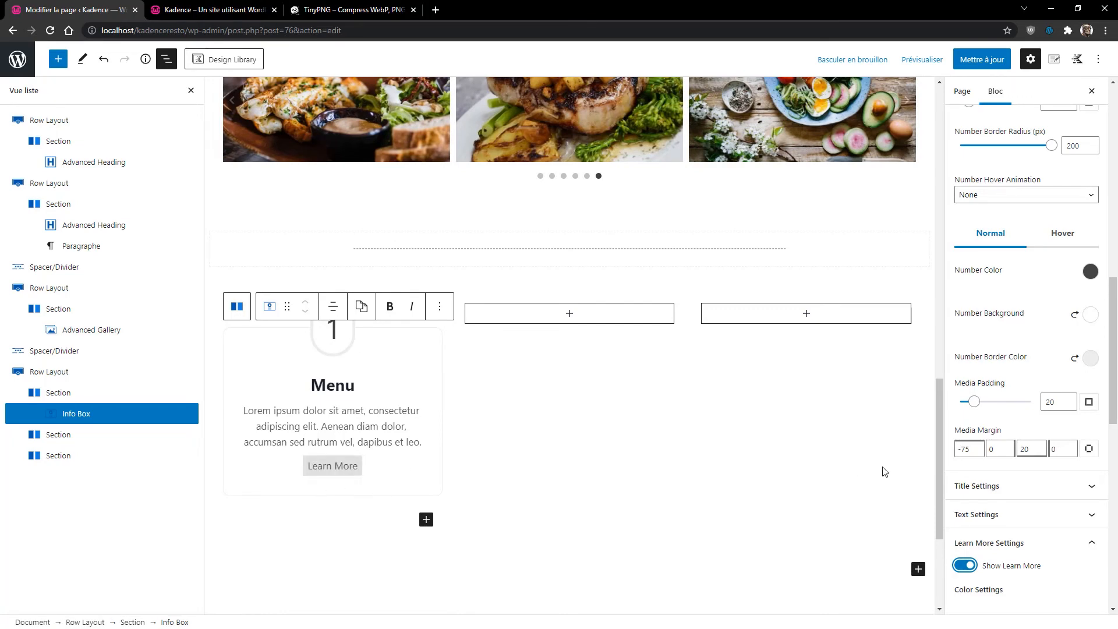
{"action": "scroll", "coordinate": [1059, 501], "scroll_direction": "down", "scroll_amount": 4}
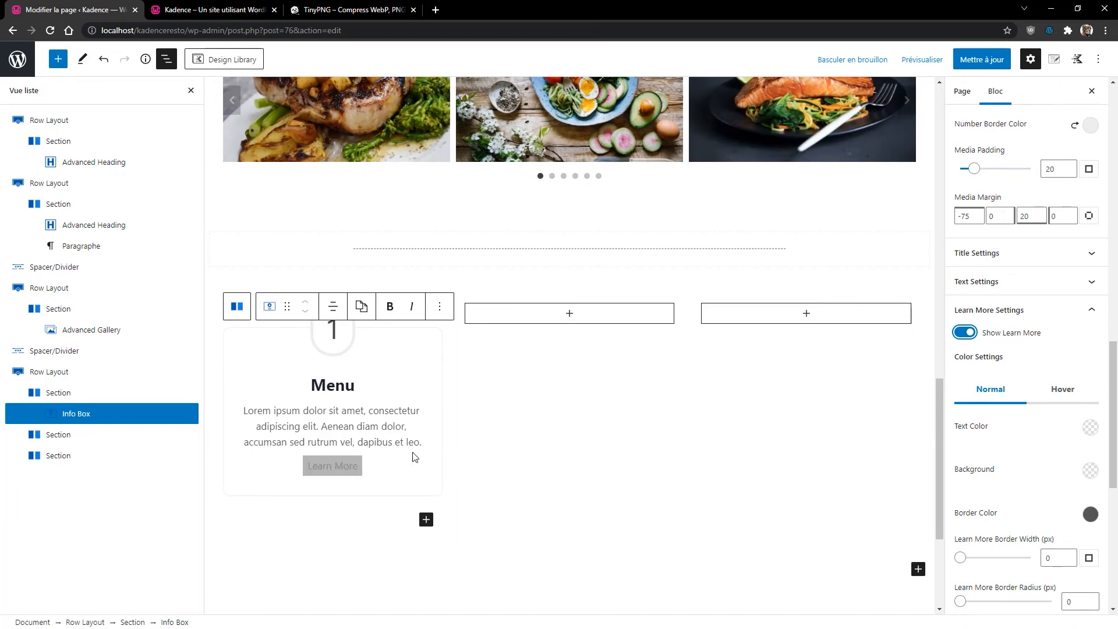
{"action": "left_click", "coordinate": [360, 465]}
{"action": "left_click_drag", "start_coordinate": [360, 465], "coordinate": [278, 468]}
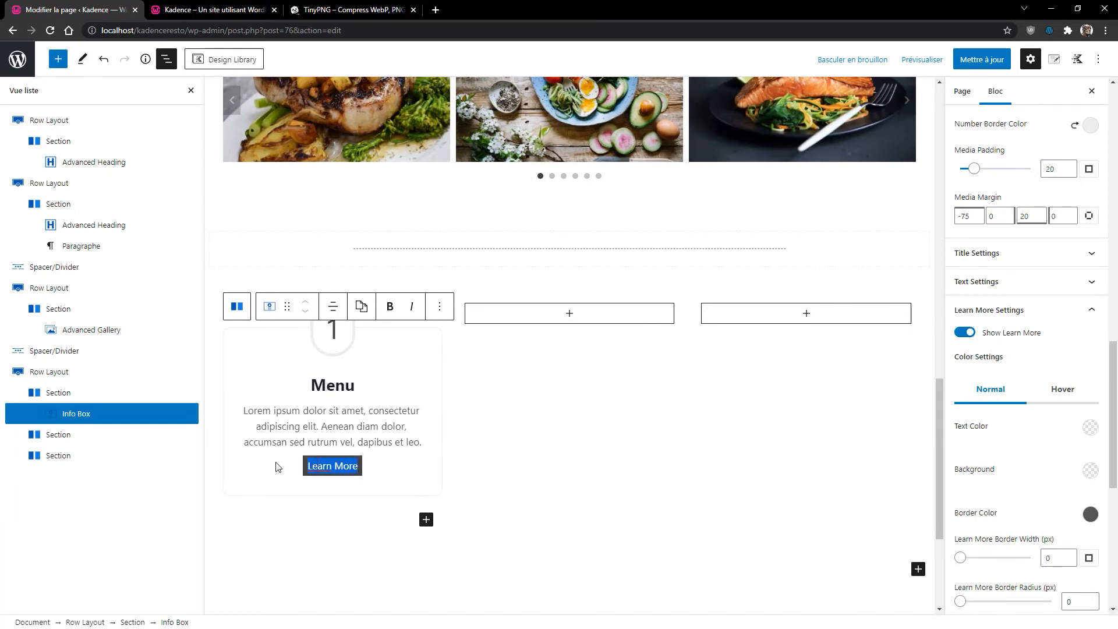
{"action": "type", "text": "20"}
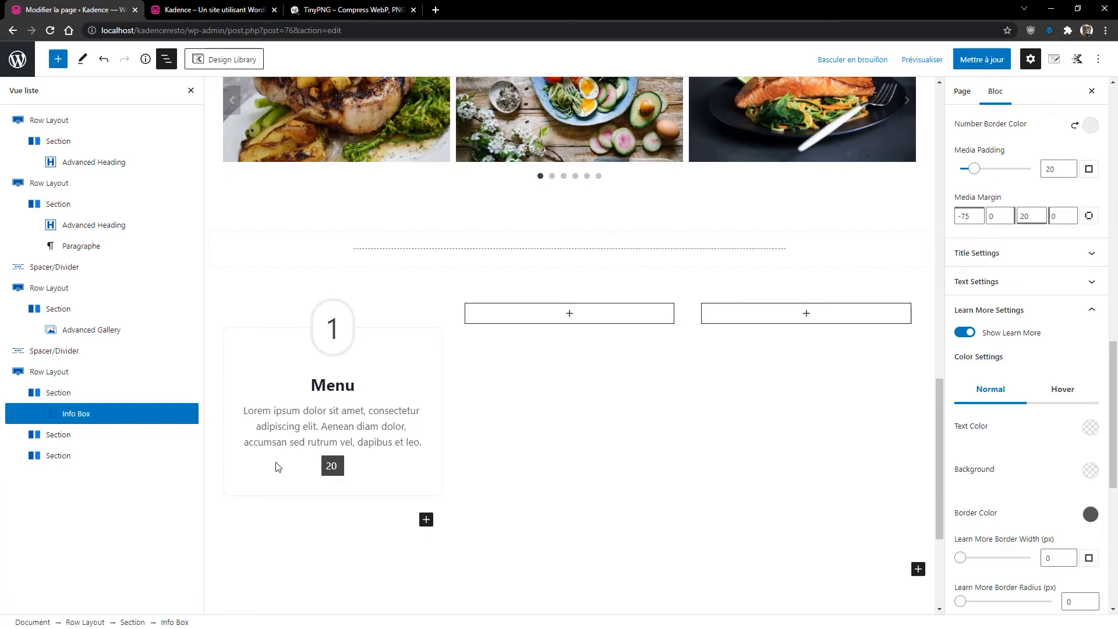
{"action": "type", "text": " €"}
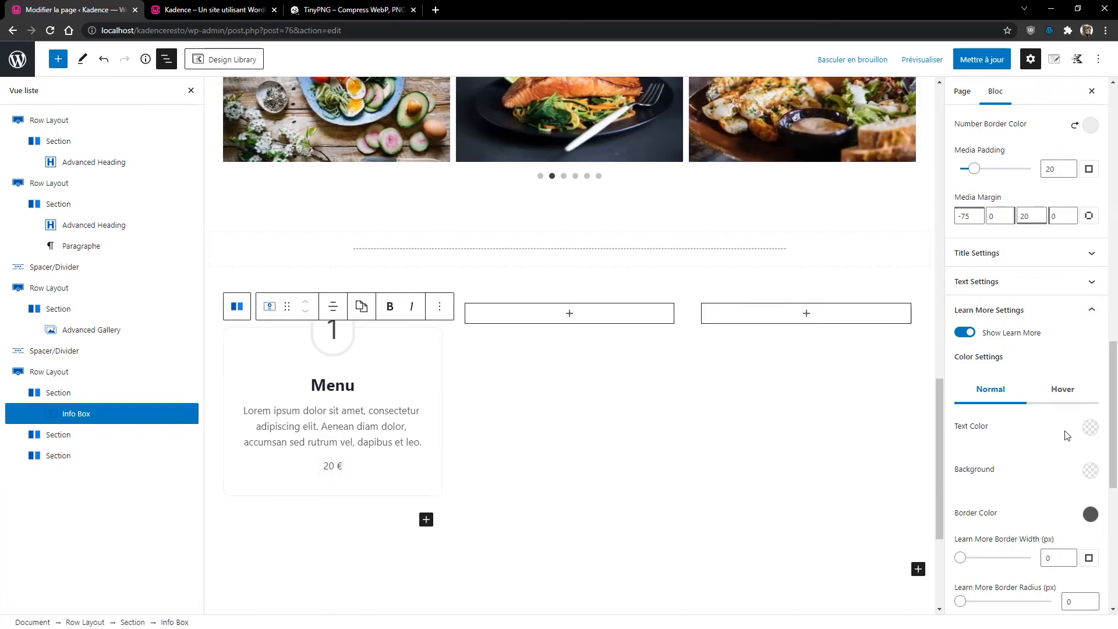
Make the hover background of the Info Box's Learn More element fully transparent by setting its alpha to 0.
{"action": "left_click", "coordinate": [1063, 393]}
{"action": "left_click", "coordinate": [1090, 472]}
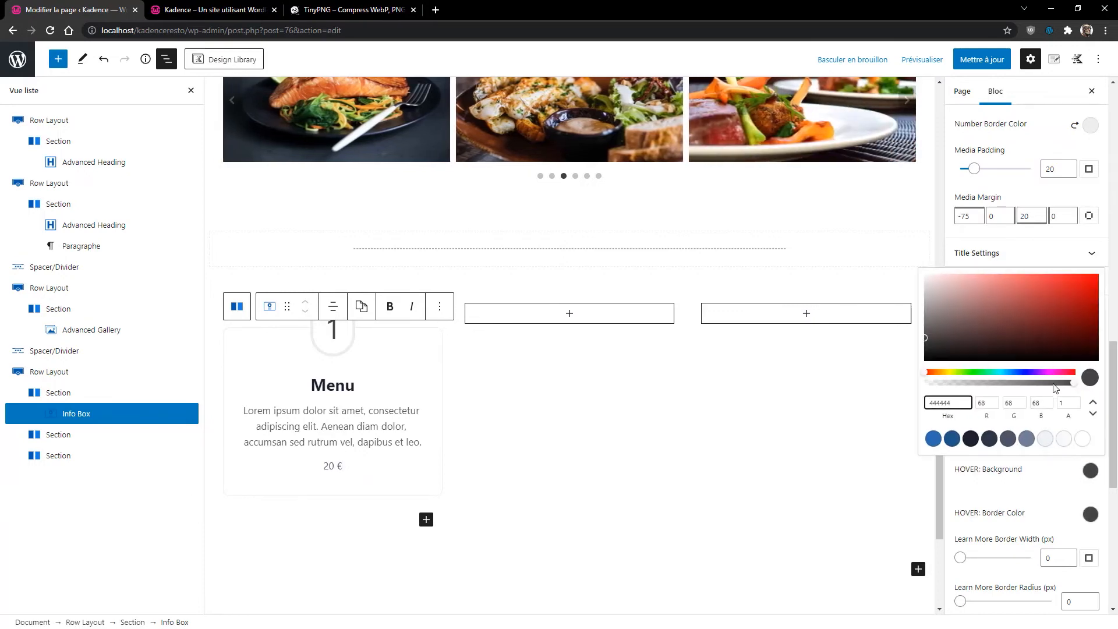
{"action": "left_click_drag", "start_coordinate": [1069, 388], "coordinate": [922, 389]}
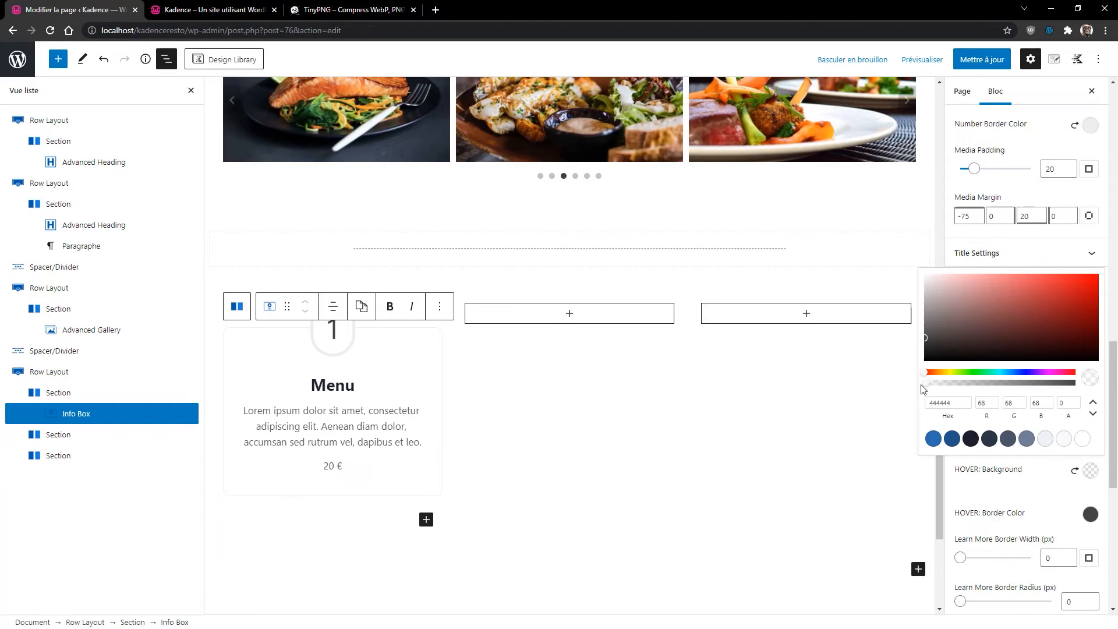
{"action": "left_click", "coordinate": [1044, 508]}
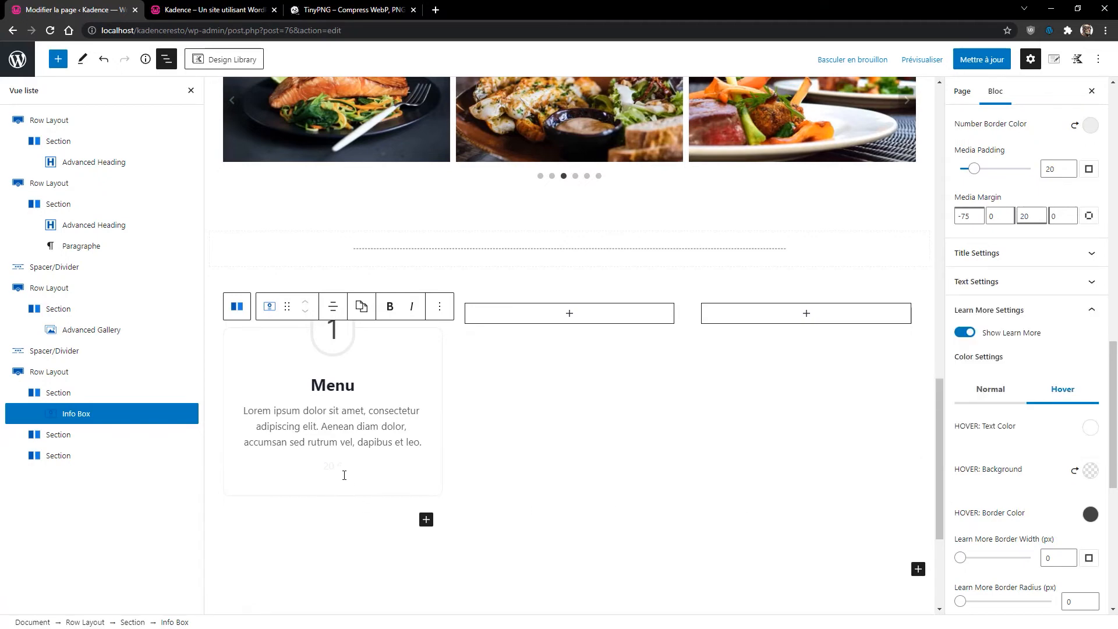
Set both the hover and normal text colors of the Learn More element to the dark palette color 1A202C.
{"action": "left_click", "coordinate": [1091, 428]}
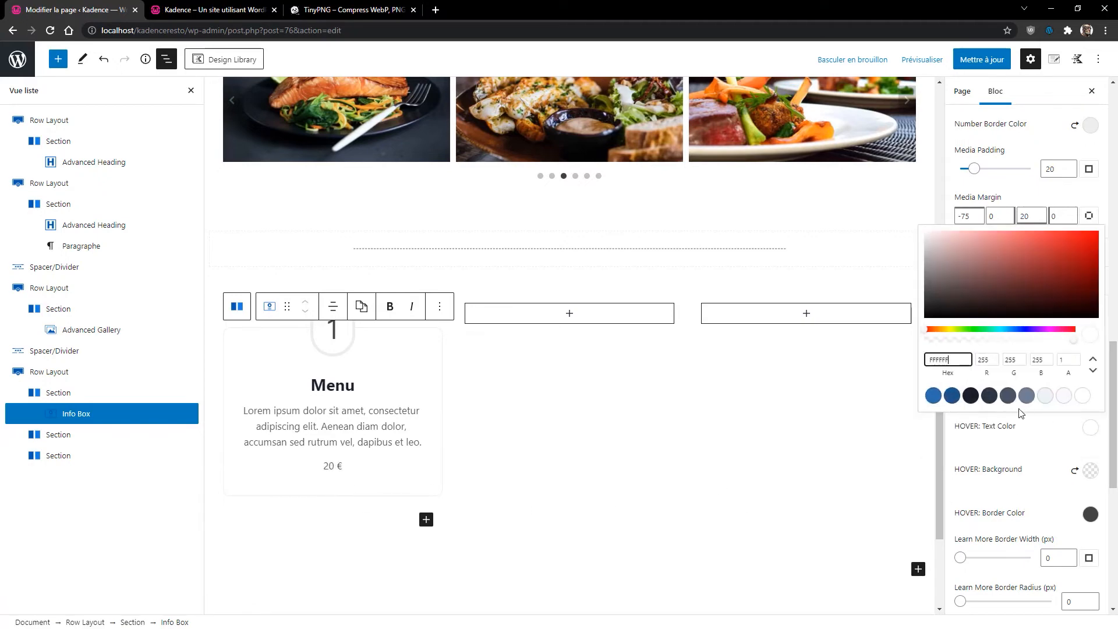
{"action": "left_click", "coordinate": [970, 396]}
{"action": "left_click", "coordinate": [1016, 453]}
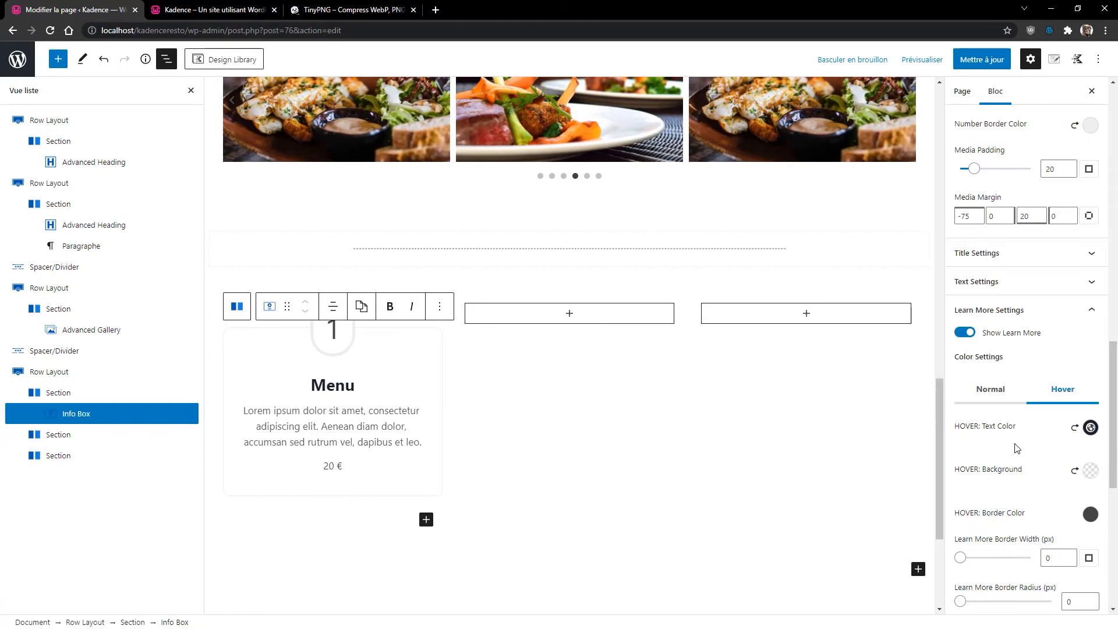
{"action": "left_click", "coordinate": [999, 400]}
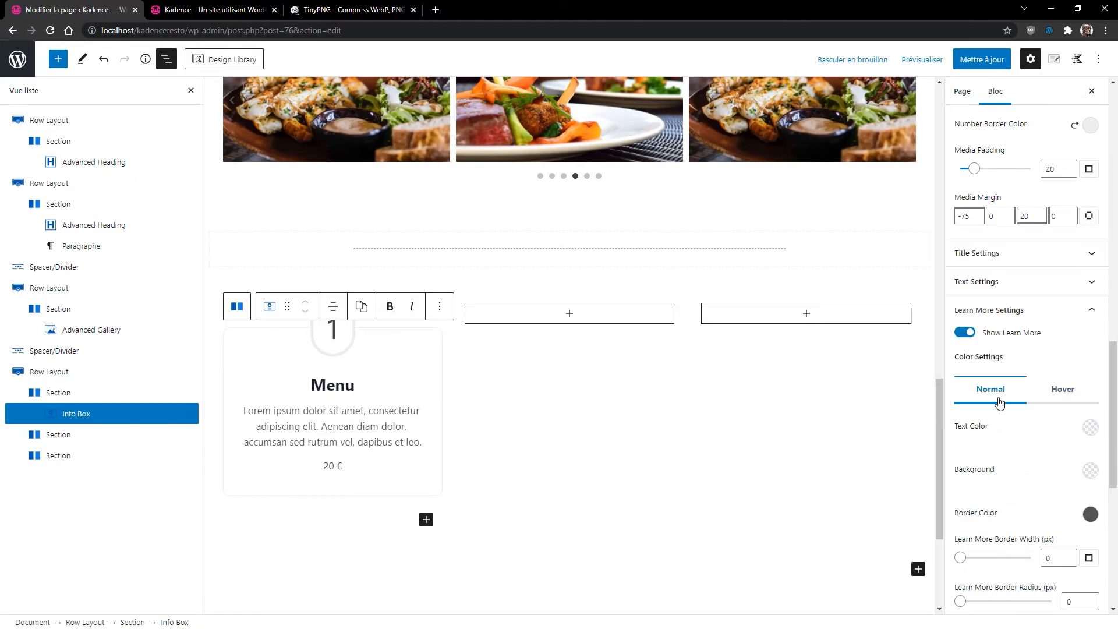
{"action": "left_click", "coordinate": [1093, 432]}
{"action": "left_click", "coordinate": [970, 395]}
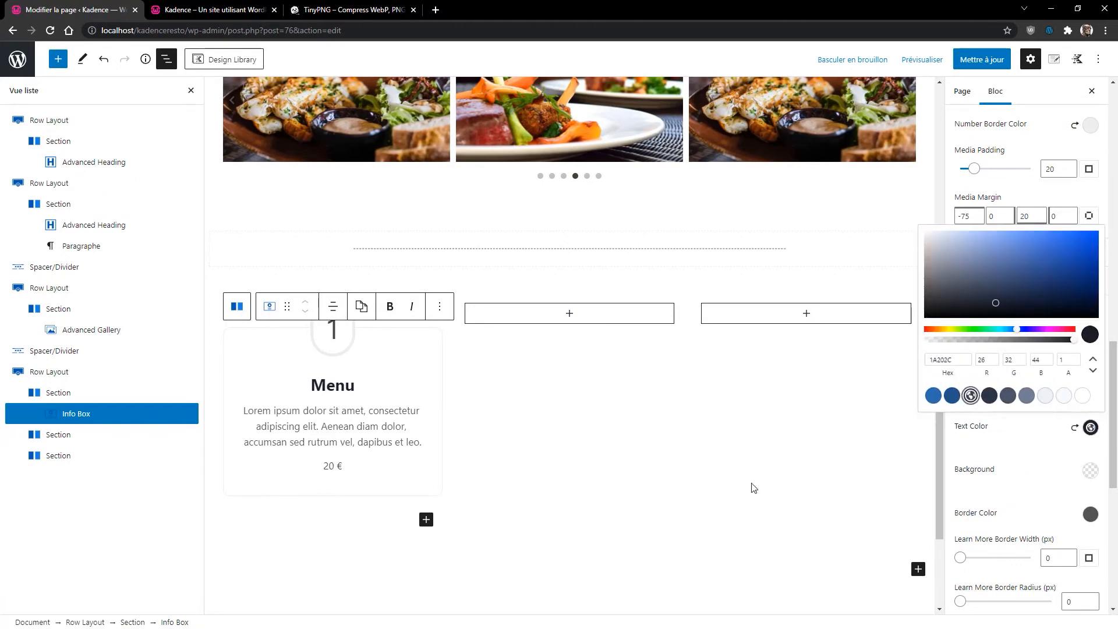
{"action": "left_click", "coordinate": [1023, 445]}
Set the Learn More text's font size to 59 px.
{"action": "scroll", "coordinate": [1040, 481], "scroll_direction": "down", "scroll_amount": 1}
{"action": "scroll", "coordinate": [1040, 481], "scroll_direction": "down", "scroll_amount": 2}
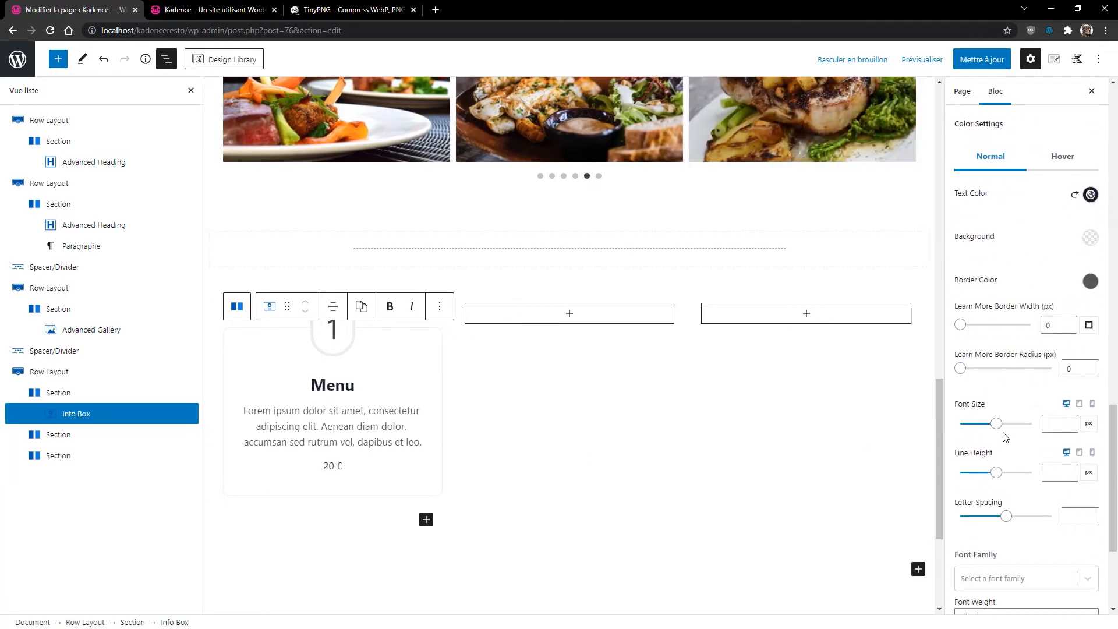
{"action": "left_click_drag", "start_coordinate": [1000, 431], "coordinate": [982, 442]}
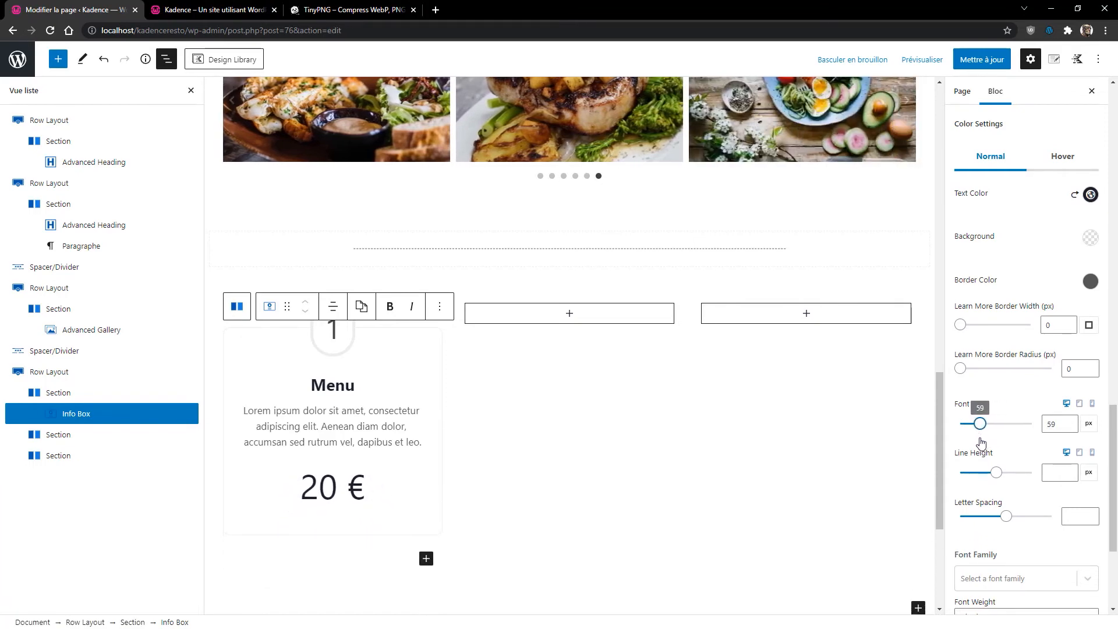
Try the container shadow on the Info Box and switch it back off.
{"action": "scroll", "coordinate": [1046, 500], "scroll_direction": "down", "scroll_amount": 1}
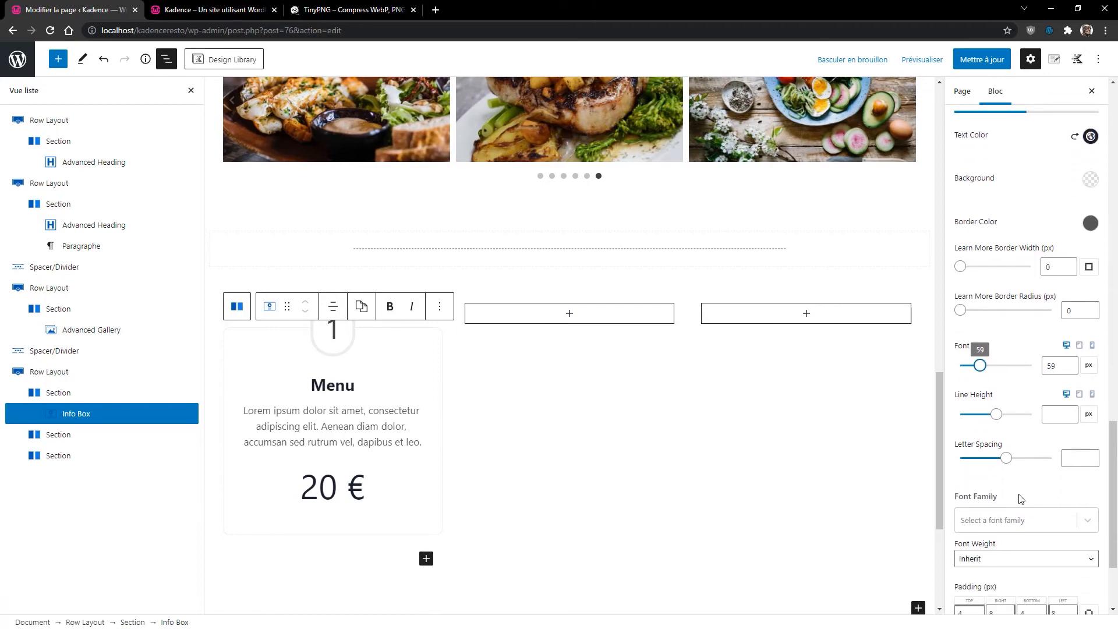
{"action": "scroll", "coordinate": [1026, 521], "scroll_direction": "down", "scroll_amount": 2}
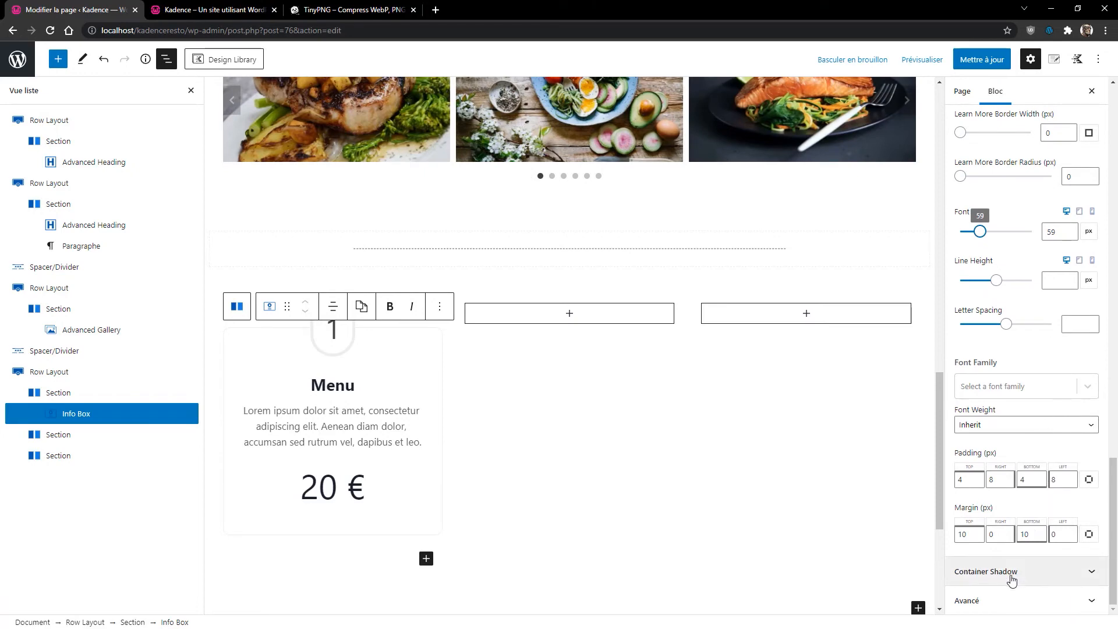
{"action": "left_click", "coordinate": [1027, 566]}
{"action": "left_click", "coordinate": [960, 563]}
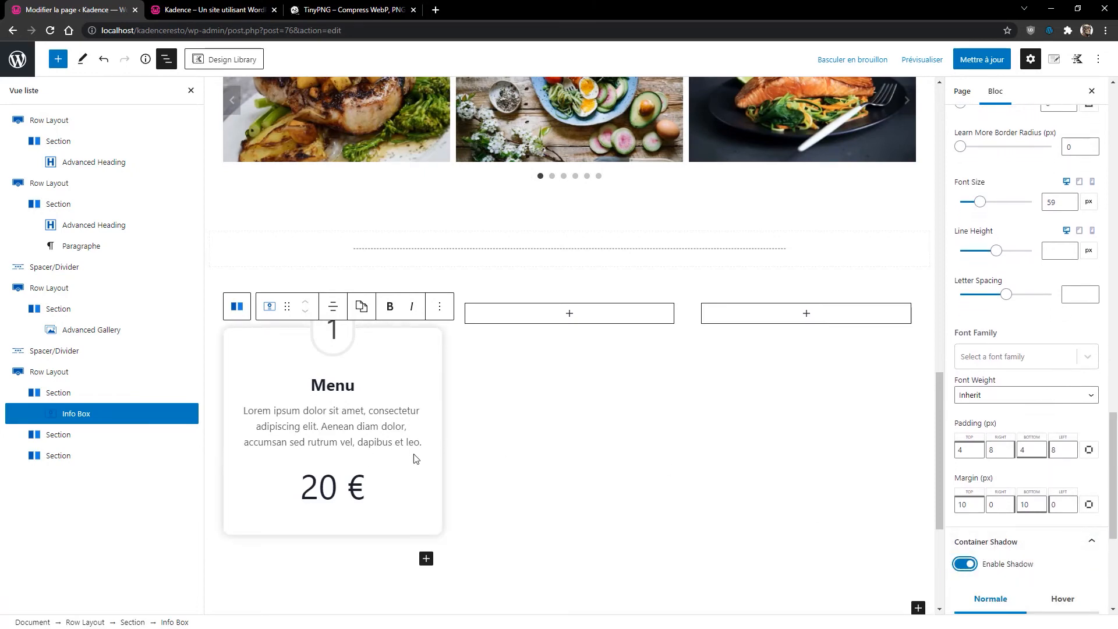
{"action": "left_click", "coordinate": [960, 564]}
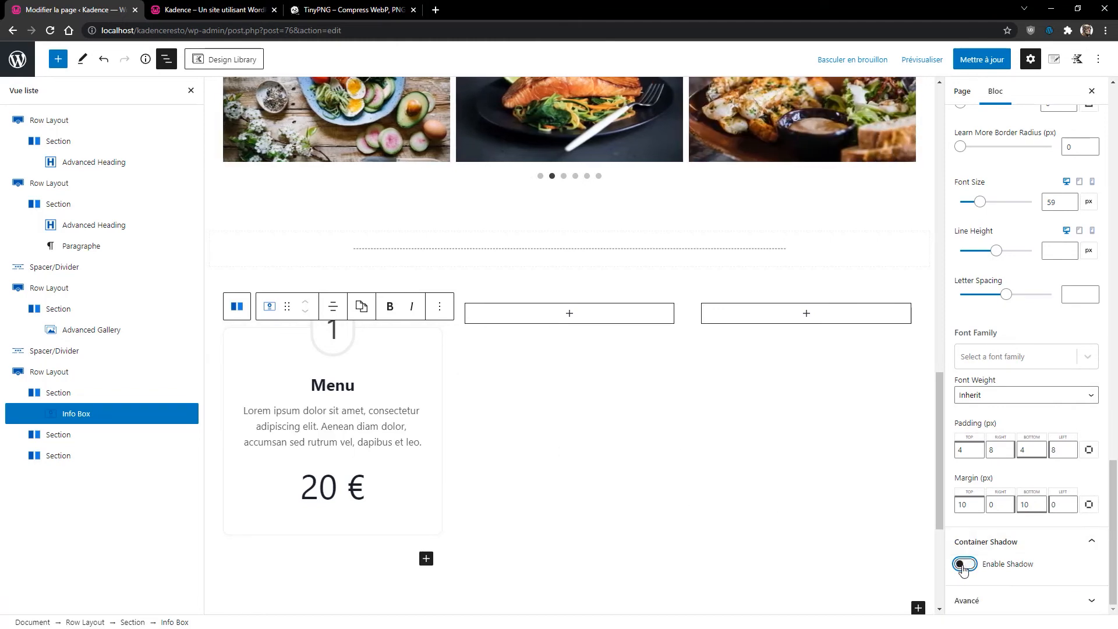
Update the page, then duplicate the Info Box and move the copy into the row's middle column.
{"action": "left_click", "coordinate": [981, 59]}
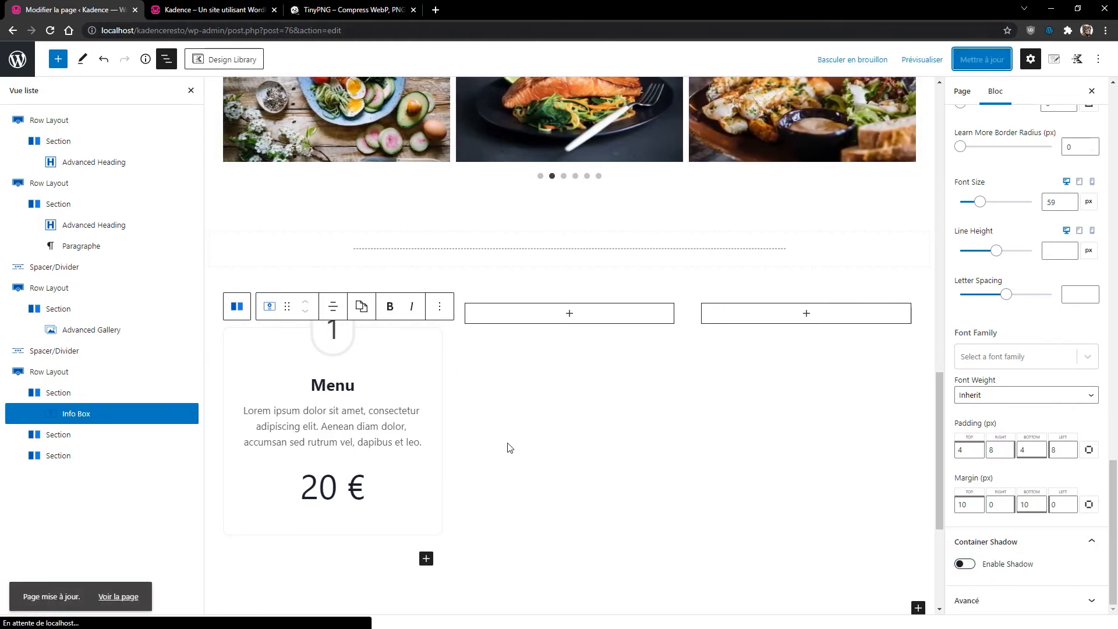
{"action": "scroll", "coordinate": [488, 449], "scroll_direction": "down", "scroll_amount": 2}
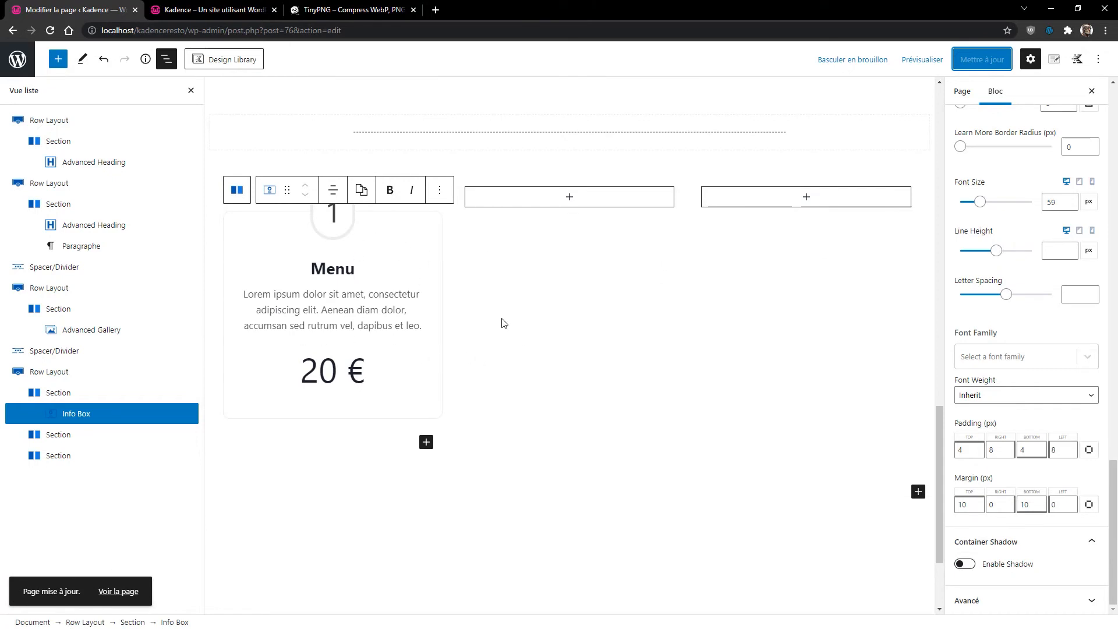
{"action": "left_click", "coordinate": [439, 192]}
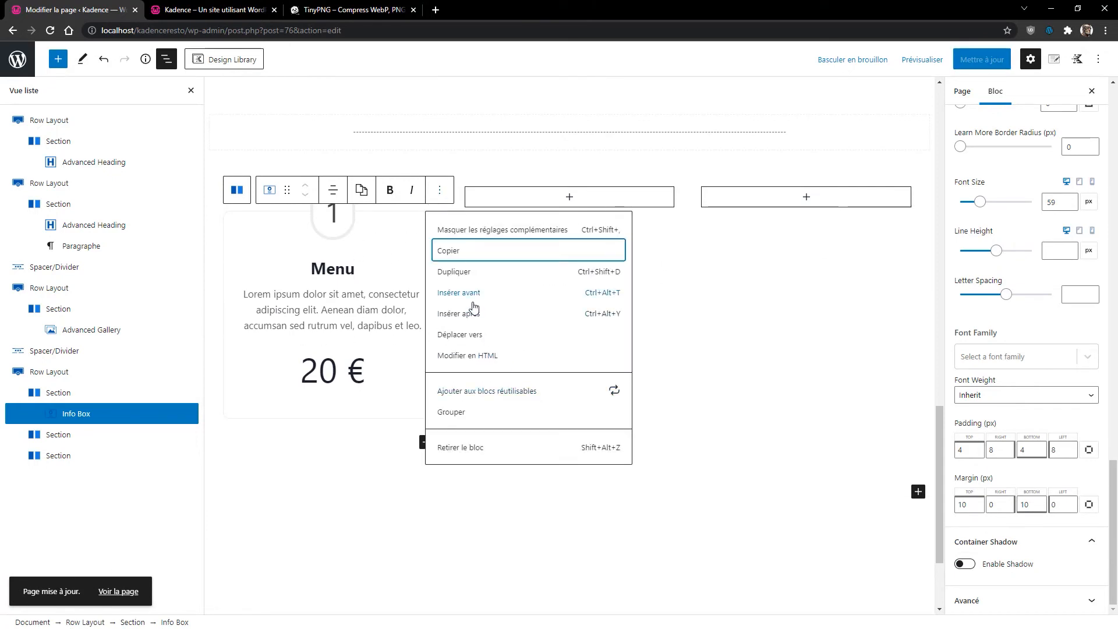
{"action": "left_click", "coordinate": [457, 272]}
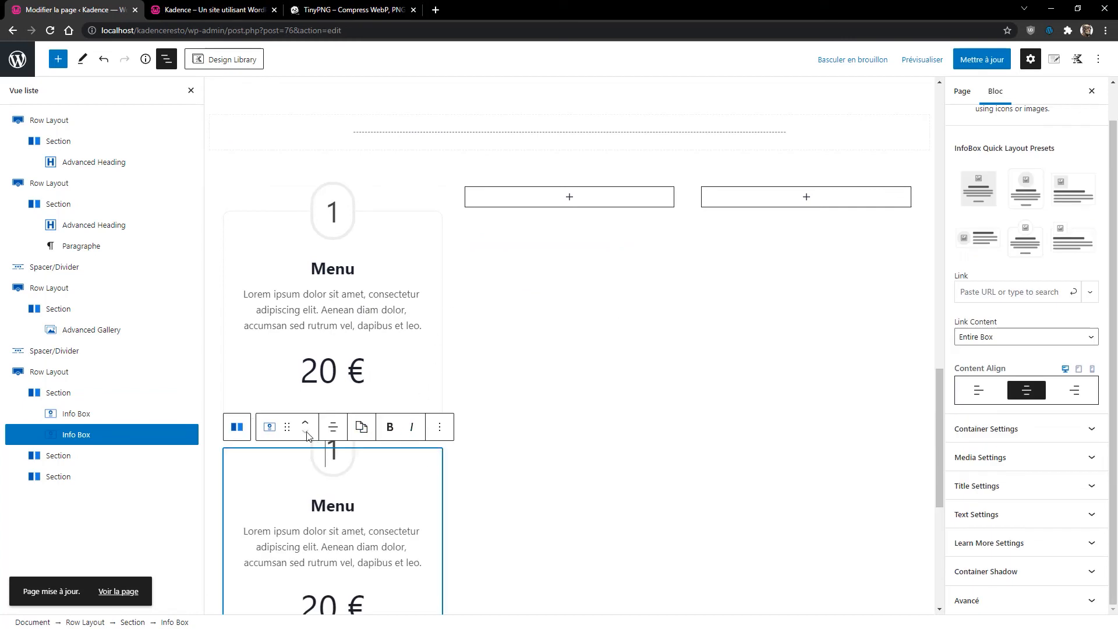
{"action": "left_click_drag", "start_coordinate": [287, 426], "coordinate": [572, 405]}
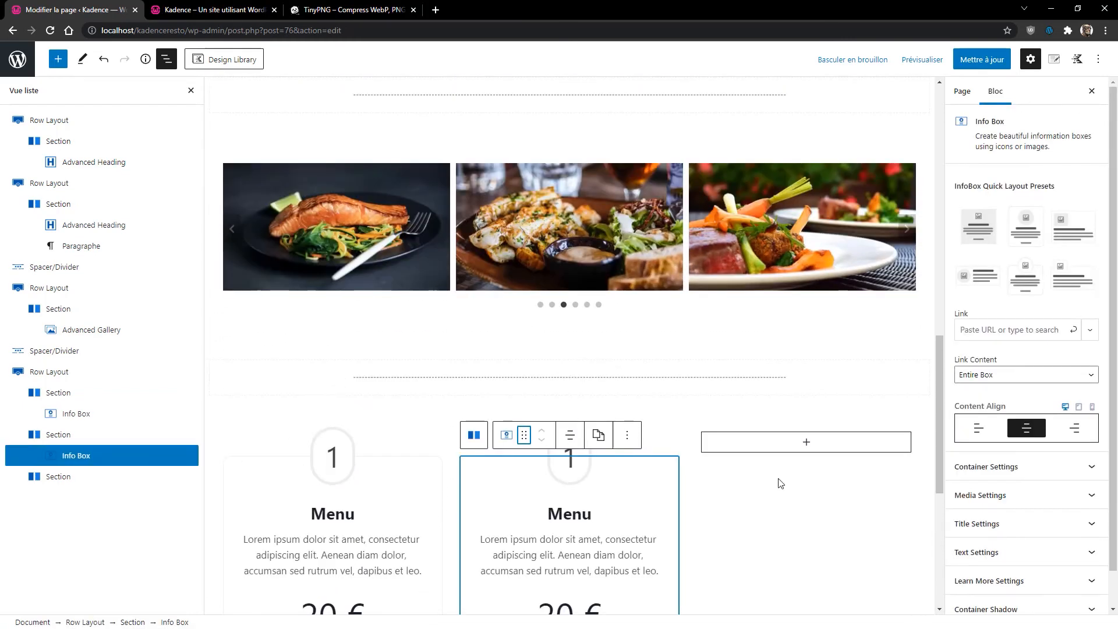
Duplicate the middle column's Info Box and move the copy into the row's third column.
{"action": "left_click", "coordinate": [626, 321]}
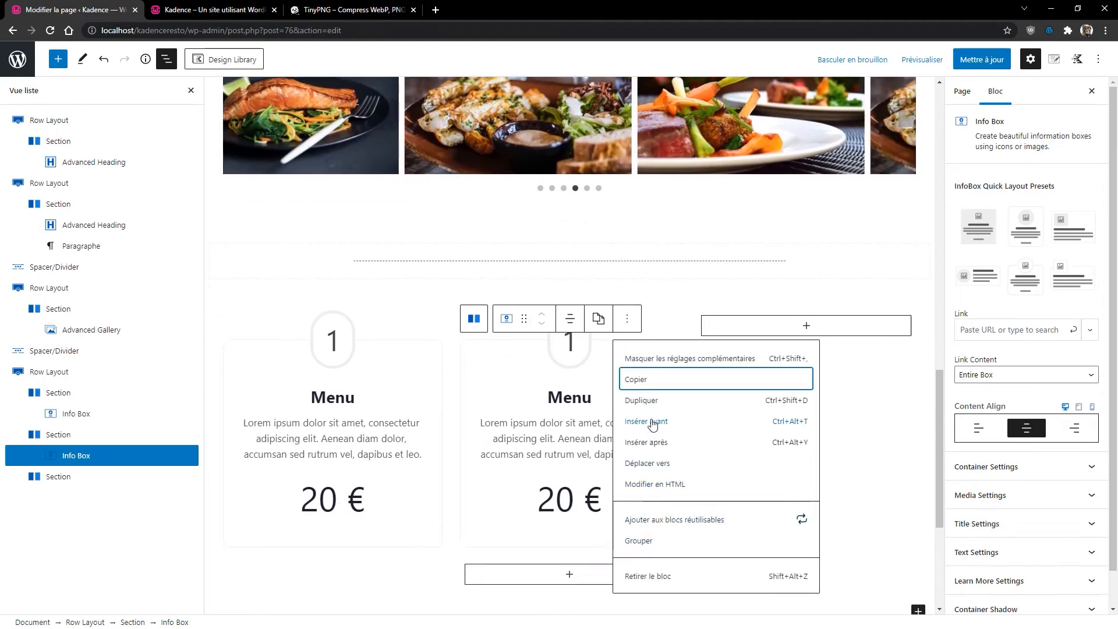
{"action": "left_click", "coordinate": [638, 401]}
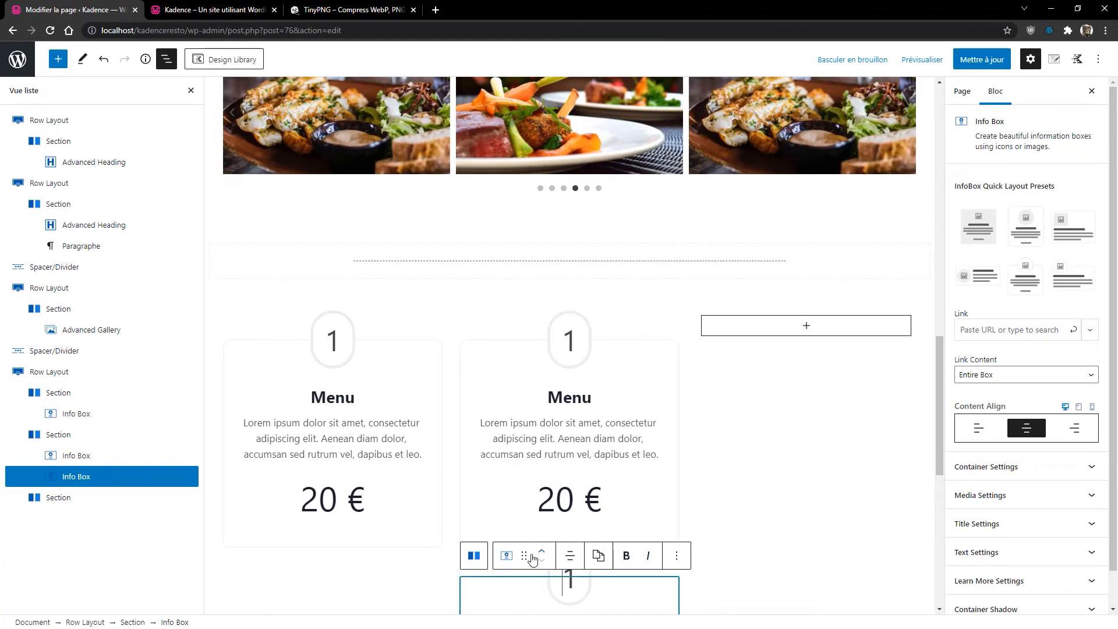
{"action": "left_click_drag", "start_coordinate": [525, 555], "coordinate": [811, 527]}
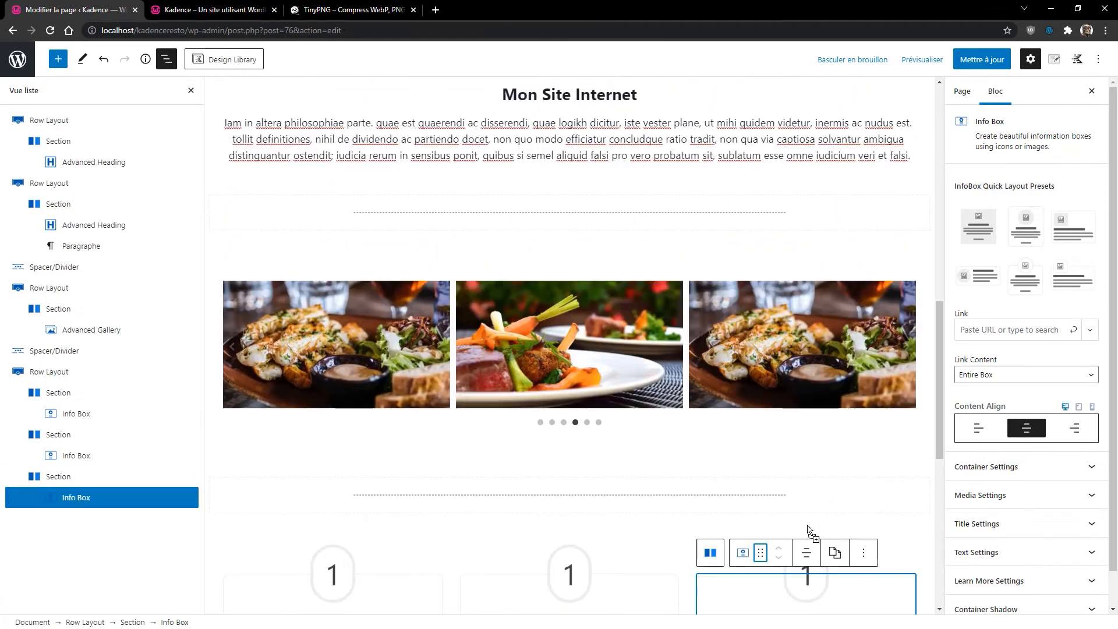
Renumber the middle Info Box as 2 and the third column's Info Box as 3.
{"action": "scroll", "coordinate": [771, 462], "scroll_direction": "down", "scroll_amount": 5}
{"action": "left_click", "coordinate": [576, 292]}
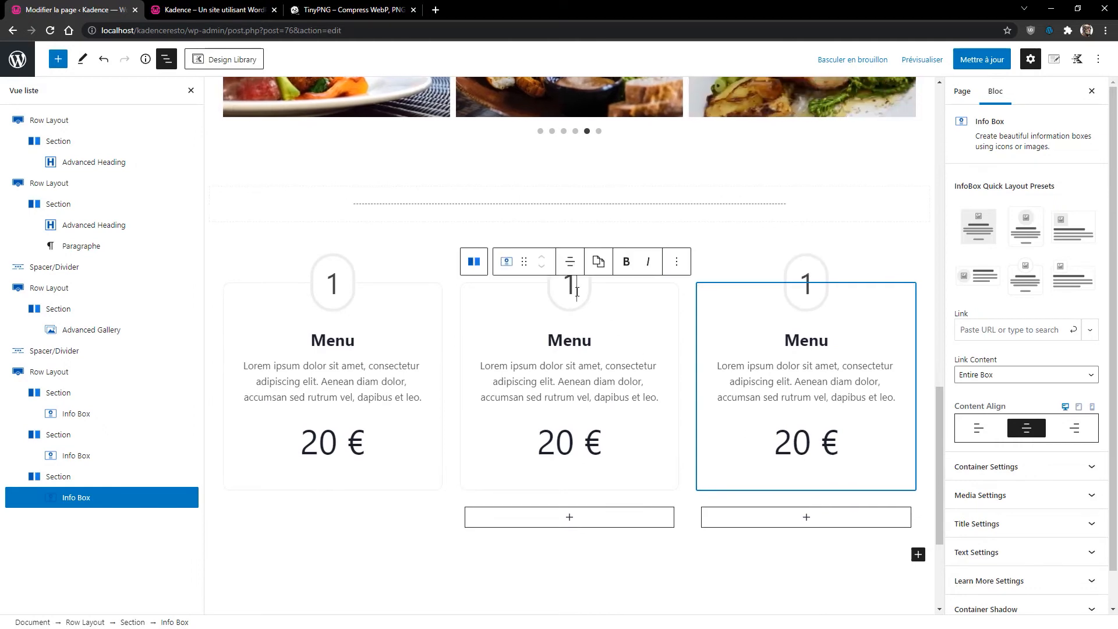
{"action": "type", "text": "2"}
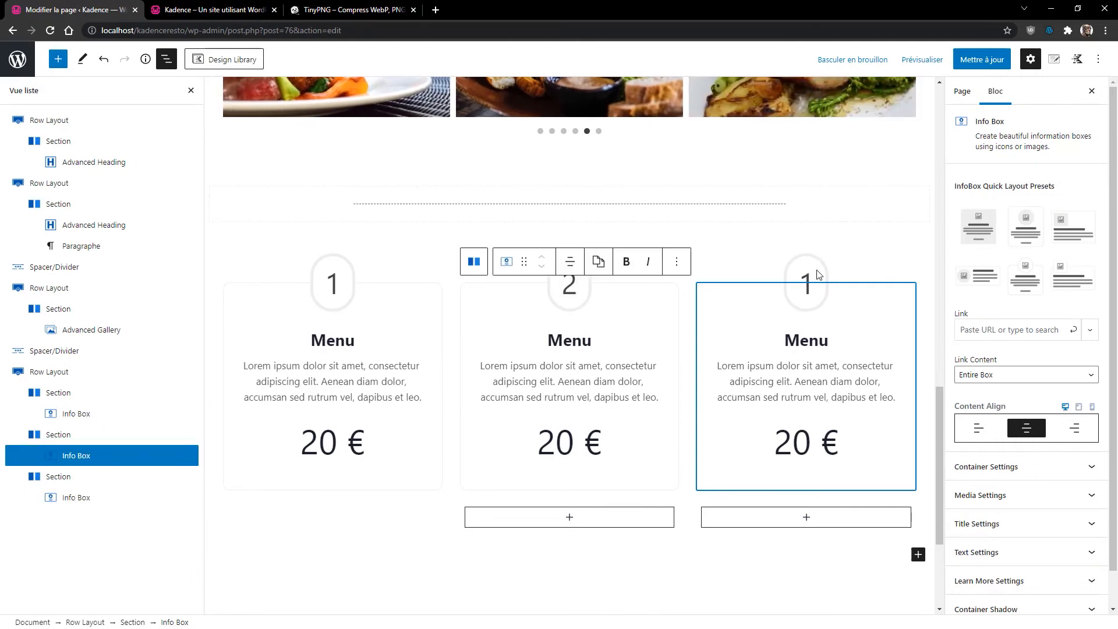
{"action": "left_click", "coordinate": [812, 284]}
{"action": "left_click", "coordinate": [800, 280]}
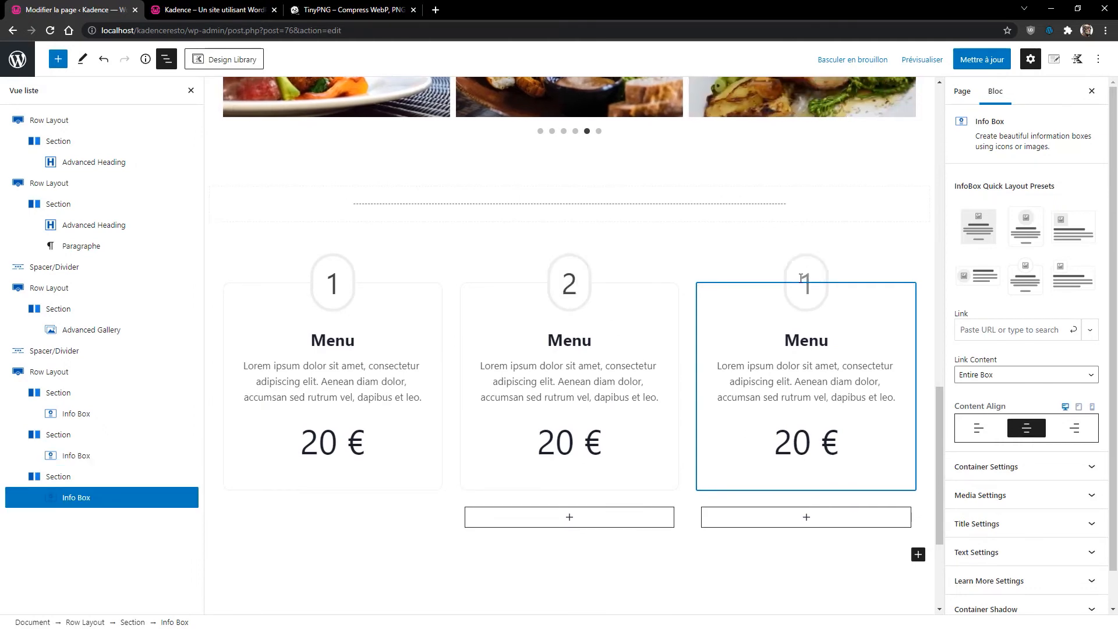
Change the price in Info Box 2 to 25 € and in Info Box 3 to 30 €, and update the page.
{"action": "left_click", "coordinate": [555, 444]}
{"action": "key", "text": "Delete"}
{"action": "type", "text": "5"}
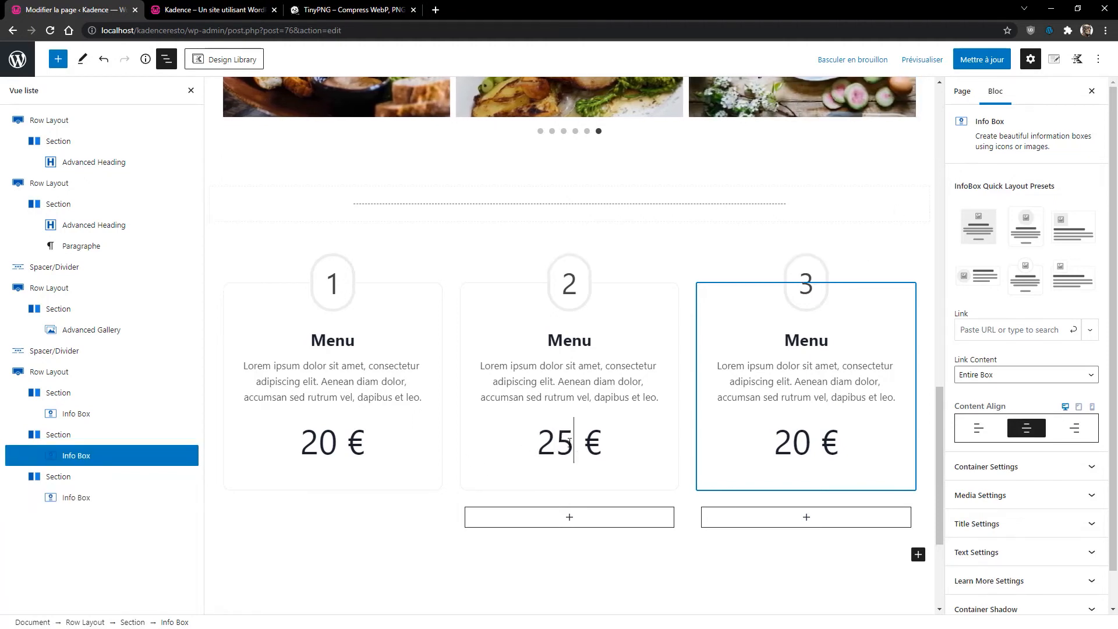
{"action": "left_click", "coordinate": [790, 446]}
{"action": "key", "text": "BackSpace"}
{"action": "type", "text": "3"}
{"action": "left_click", "coordinate": [980, 61]}
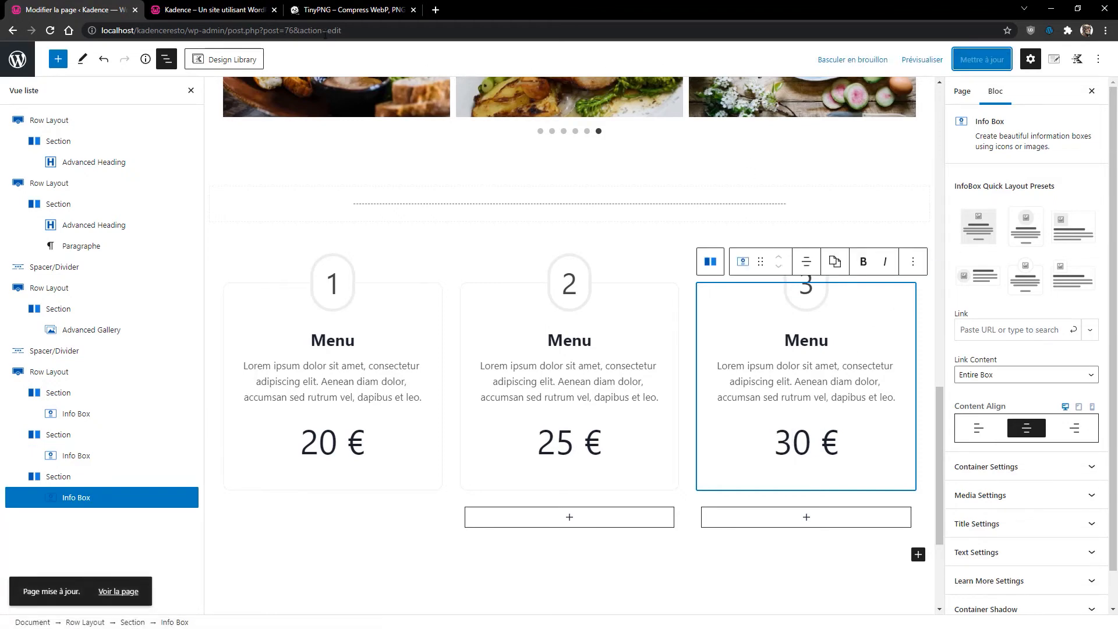
Reload the live homepage, examine the row of three menu boxes, and return to the page editor.
{"action": "left_click", "coordinate": [210, 10]}
{"action": "left_click", "coordinate": [51, 30]}
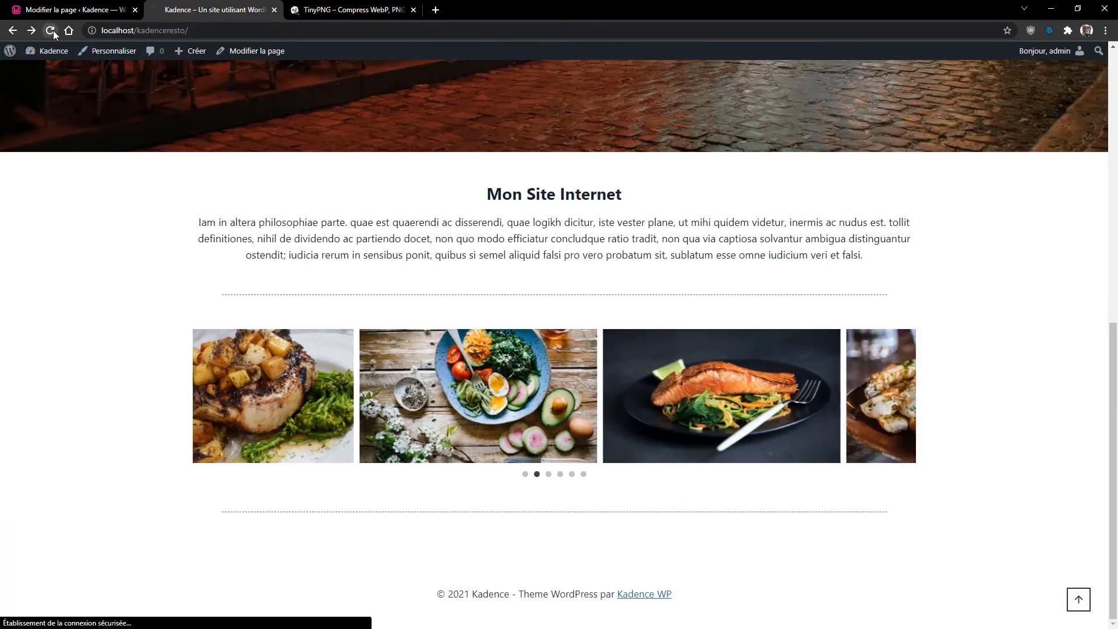
{"action": "scroll", "coordinate": [609, 302], "scroll_direction": "down", "scroll_amount": 4}
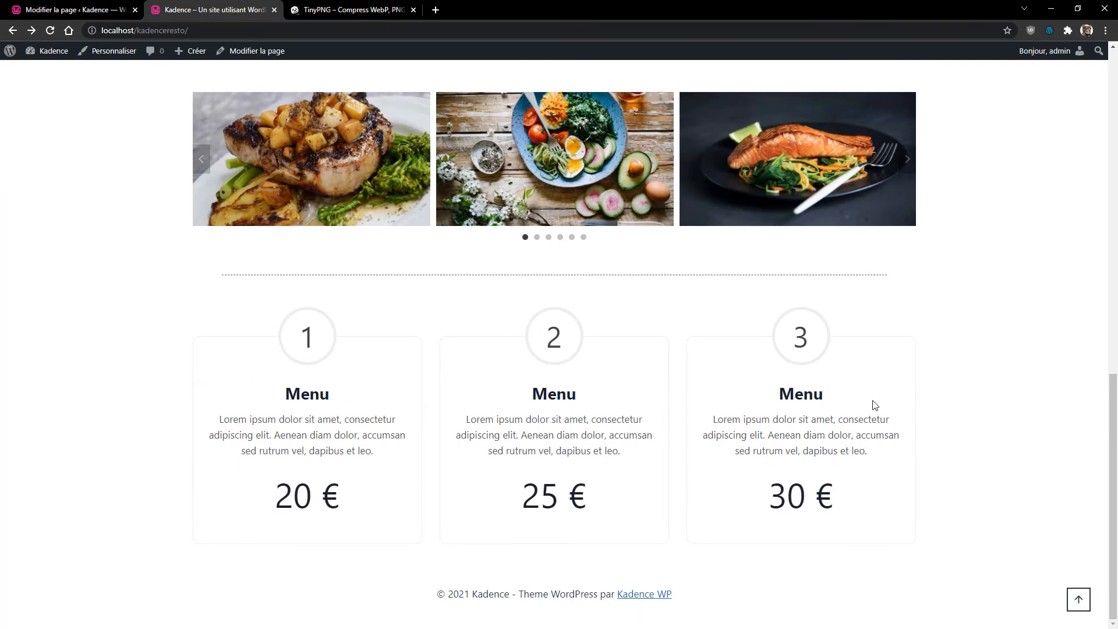
{"action": "left_click", "coordinate": [81, 10]}
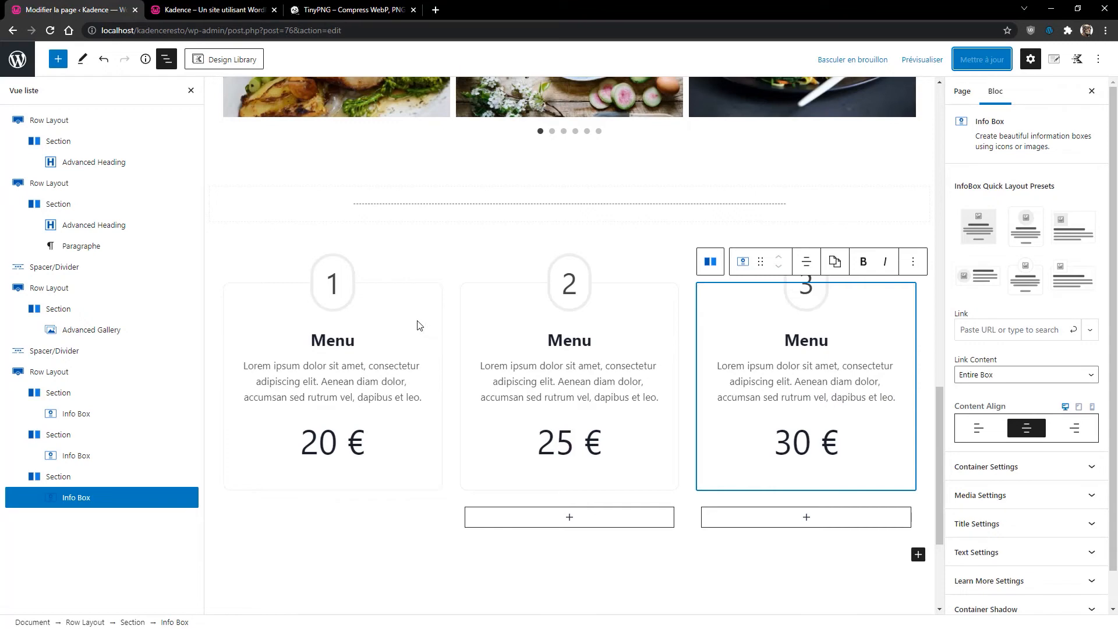
Set the Container Border colour of the middle menu Info Box to the dark grey palette colour 4A5568.
{"action": "left_click", "coordinate": [649, 334]}
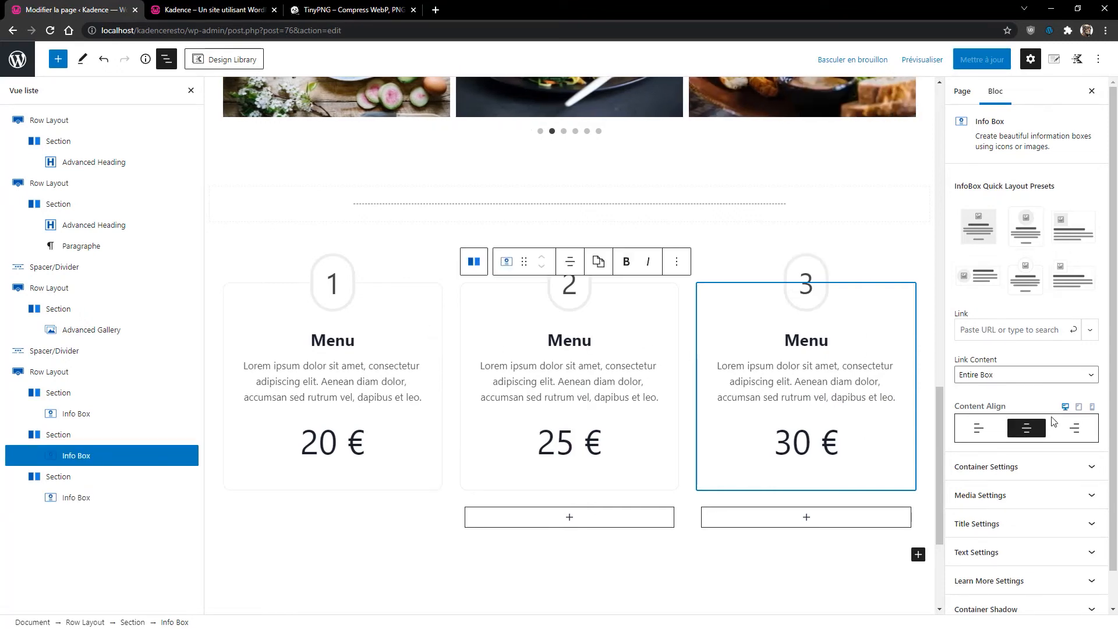
{"action": "left_click", "coordinate": [1009, 466]}
{"action": "scroll", "coordinate": [1009, 470], "scroll_direction": "down", "scroll_amount": 1}
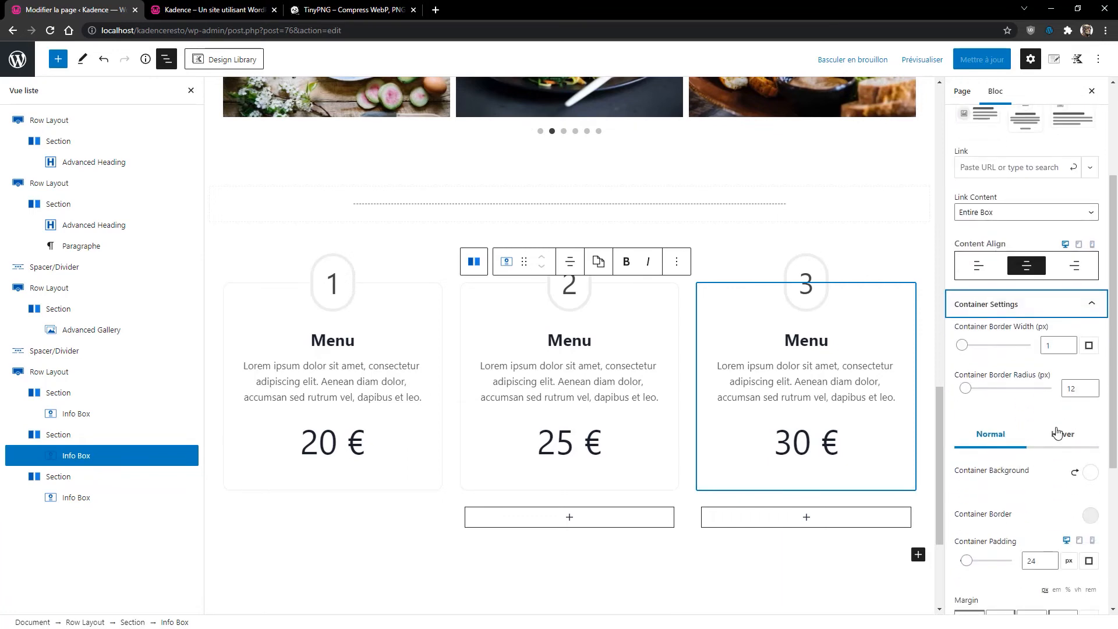
{"action": "scroll", "coordinate": [1058, 434], "scroll_direction": "down", "scroll_amount": 1}
{"action": "left_click", "coordinate": [1091, 460]}
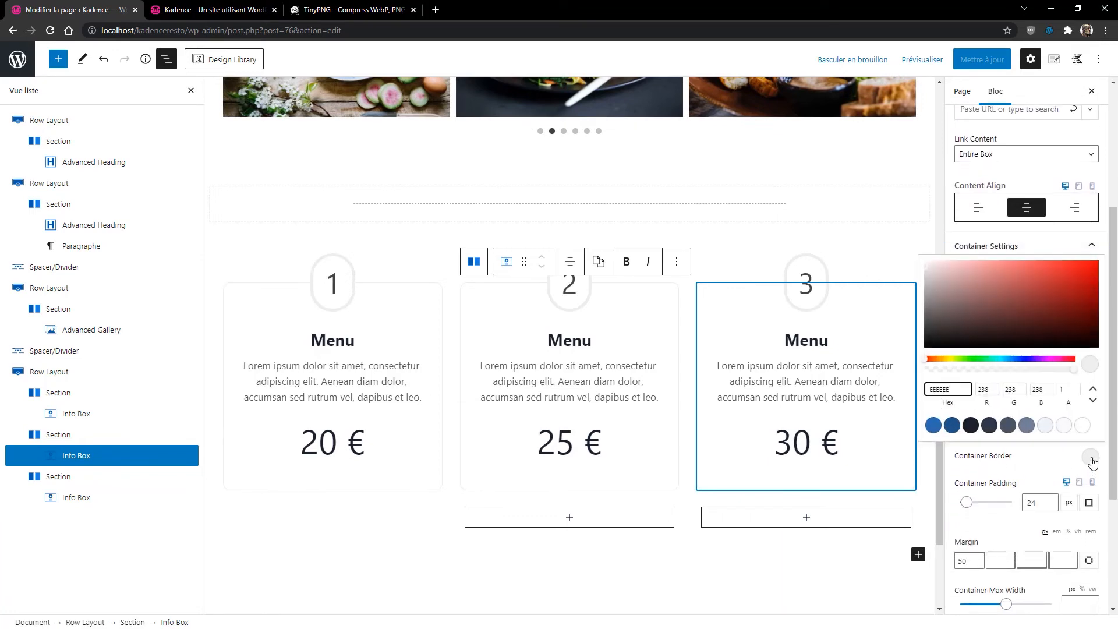
{"action": "left_click", "coordinate": [1007, 431]}
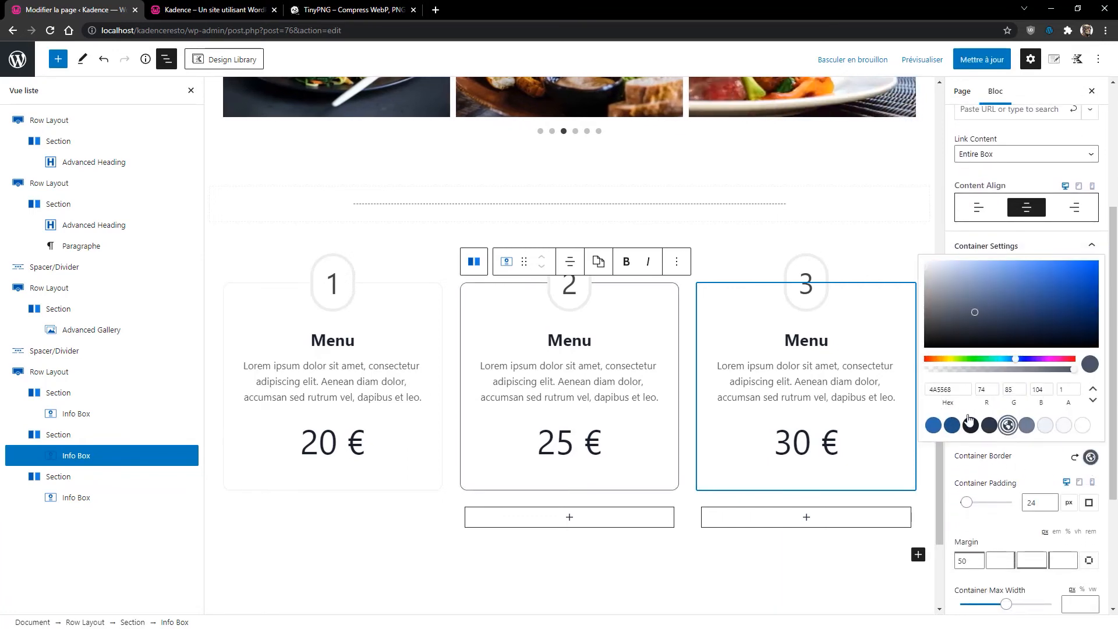
Set the Container Border colour of Info Box 3 to the dark palette colour 2D3748.
{"action": "left_click", "coordinate": [879, 367]}
{"action": "left_click", "coordinate": [1013, 463]}
{"action": "scroll", "coordinate": [1011, 471], "scroll_direction": "down", "scroll_amount": 2}
{"action": "left_click", "coordinate": [1088, 516]}
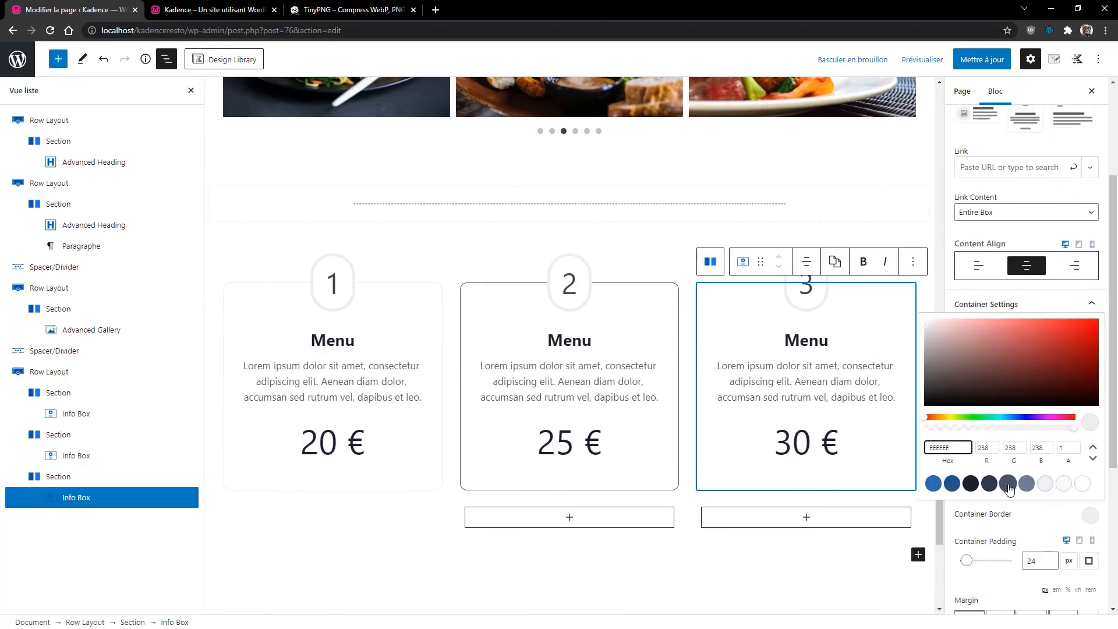
{"action": "left_click", "coordinate": [989, 484]}
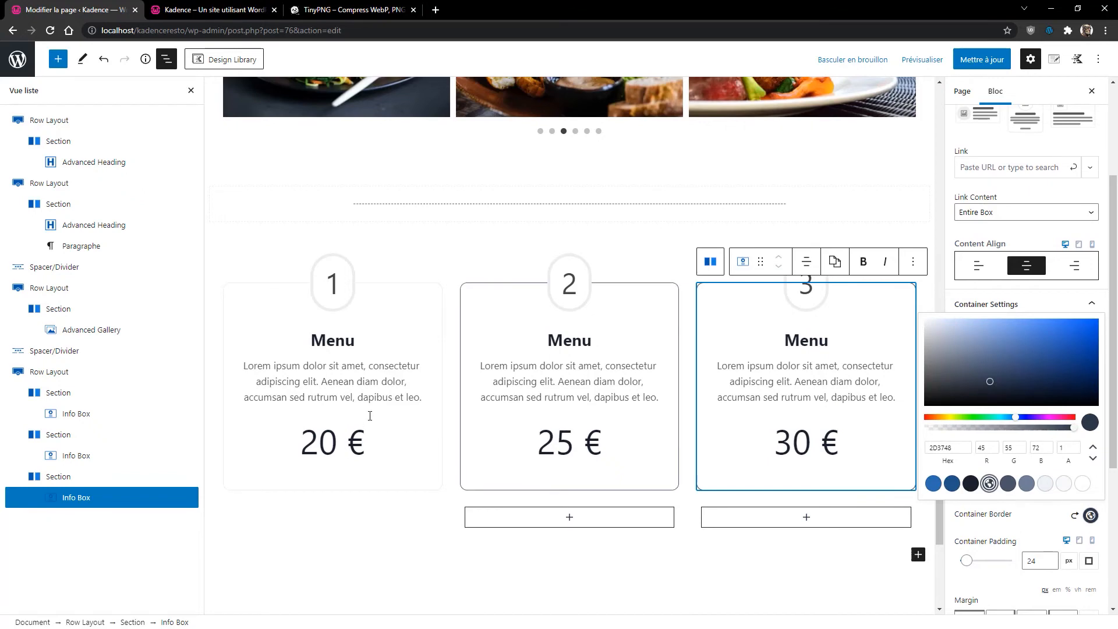
Give Info Box 1 the same 2D3748 container border colour as Info Box 3 and update the page.
{"action": "left_click", "coordinate": [381, 438]}
{"action": "left_click", "coordinate": [361, 340]}
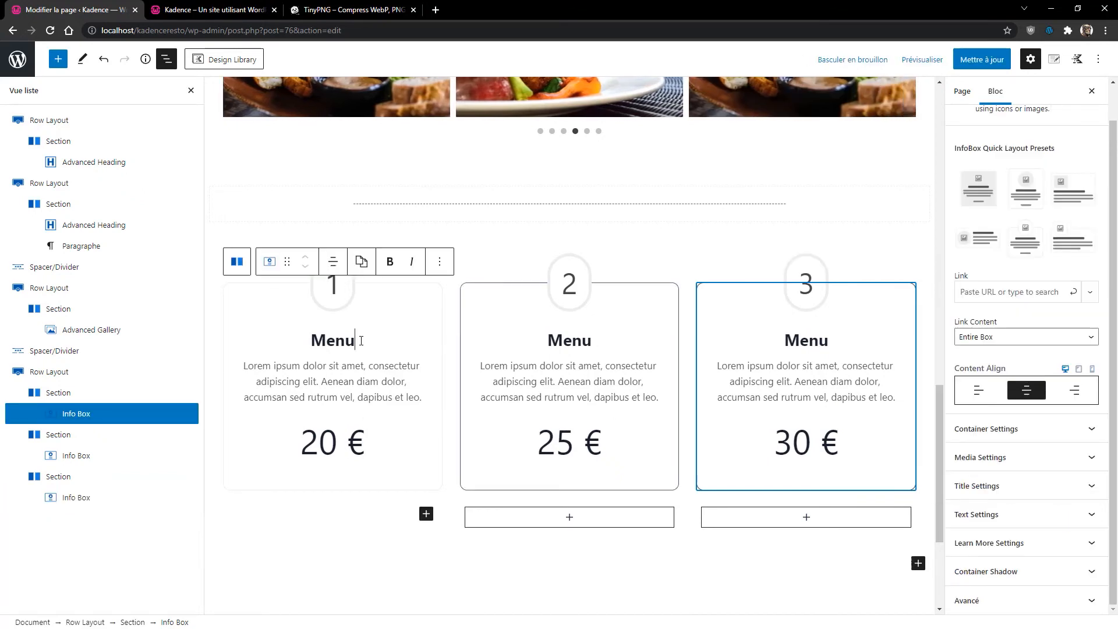
{"action": "left_click", "coordinate": [1001, 436]}
{"action": "scroll", "coordinate": [1037, 449], "scroll_direction": "down", "scroll_amount": 2}
{"action": "left_click", "coordinate": [1091, 515]}
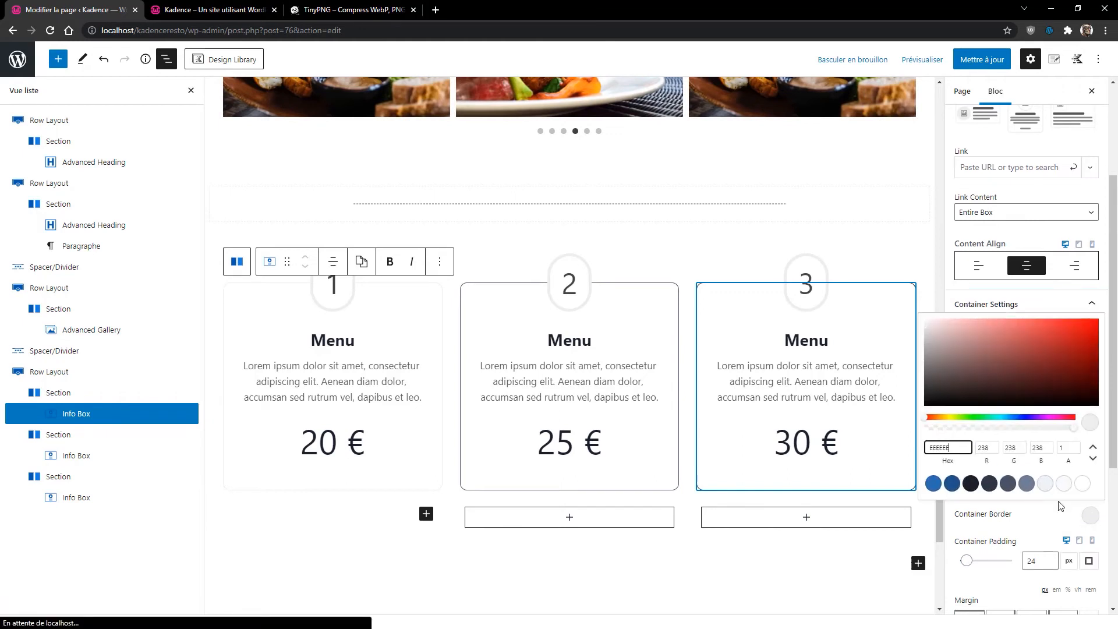
{"action": "left_click", "coordinate": [990, 485]}
{"action": "left_click", "coordinate": [879, 252]}
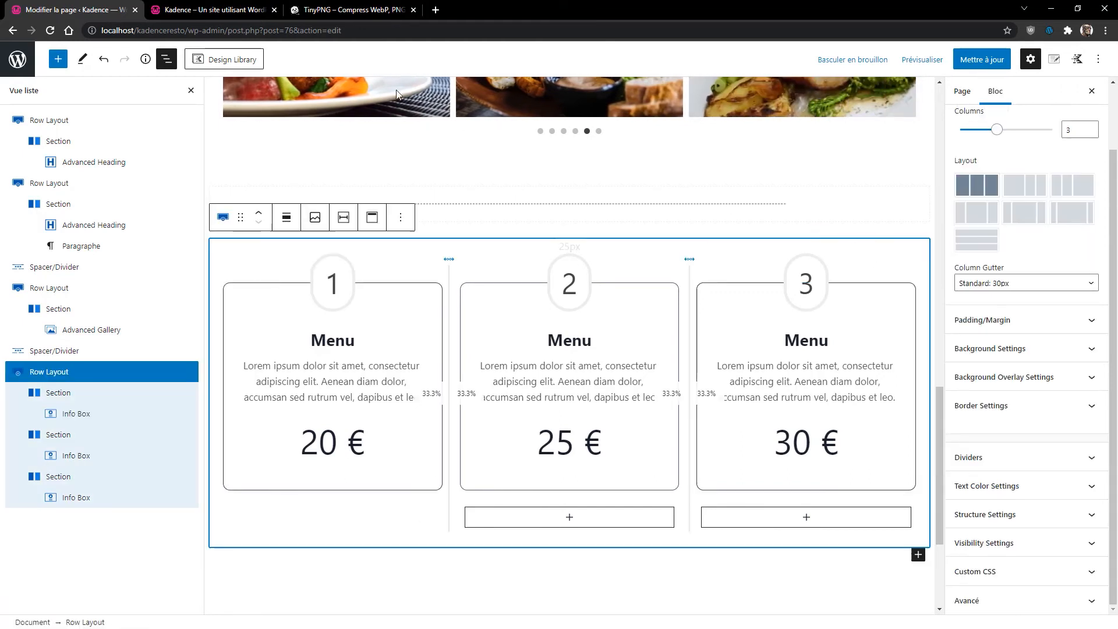
{"action": "left_click", "coordinate": [981, 59]}
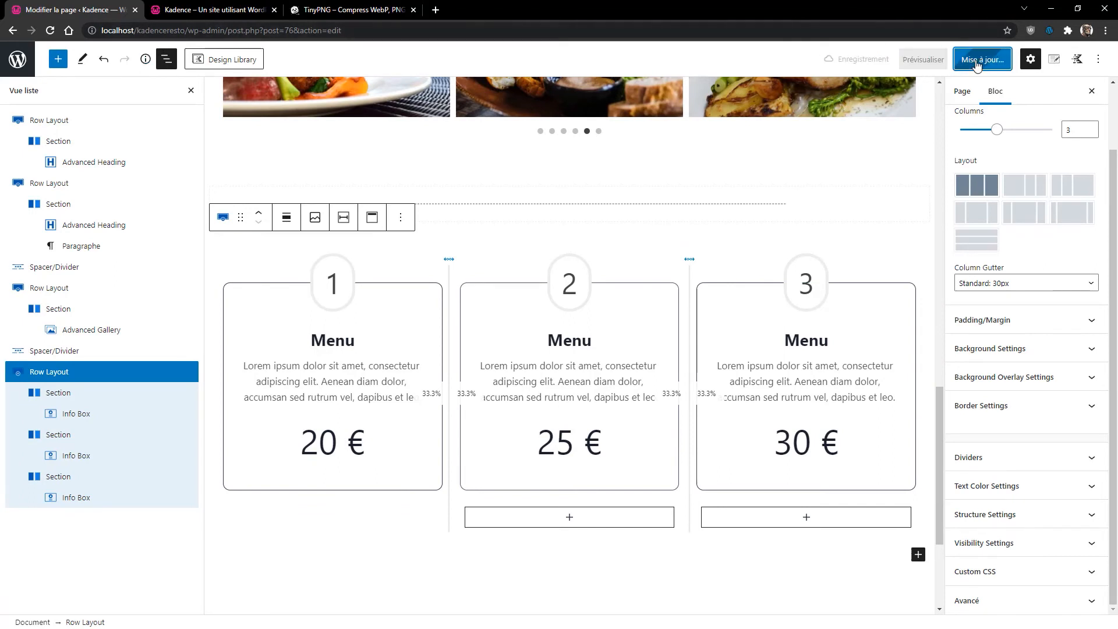
Reload the page editor and check the normal container border colour of Info Box 3.
{"action": "left_click", "coordinate": [50, 32]}
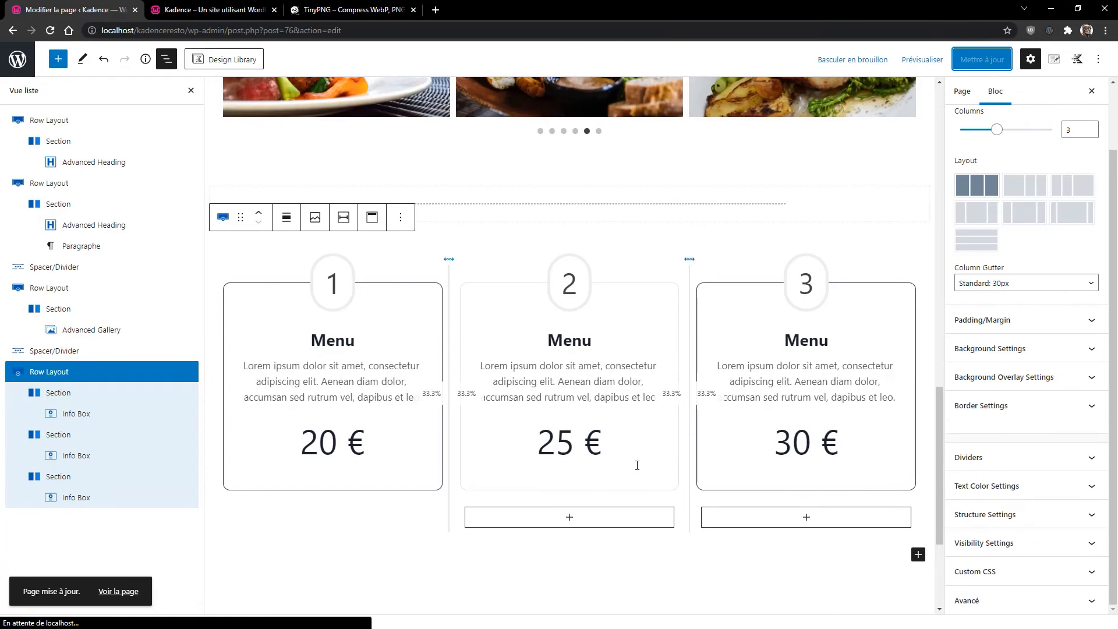
{"action": "scroll", "coordinate": [670, 399], "scroll_direction": "down", "scroll_amount": 10}
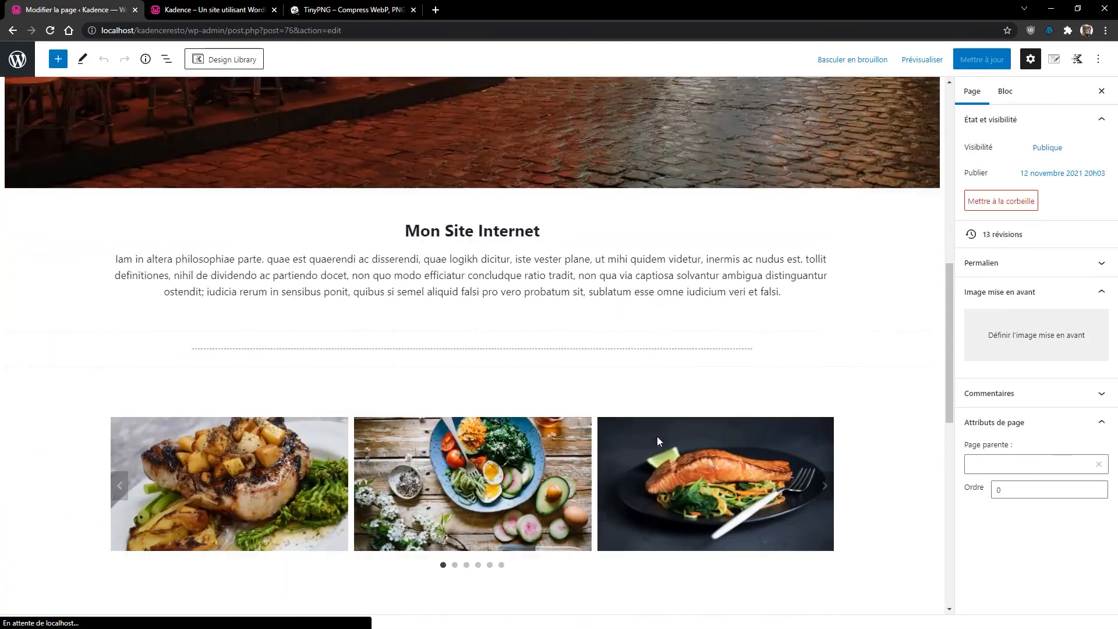
{"action": "scroll", "coordinate": [657, 441], "scroll_direction": "down", "scroll_amount": 6}
{"action": "left_click", "coordinate": [803, 363]}
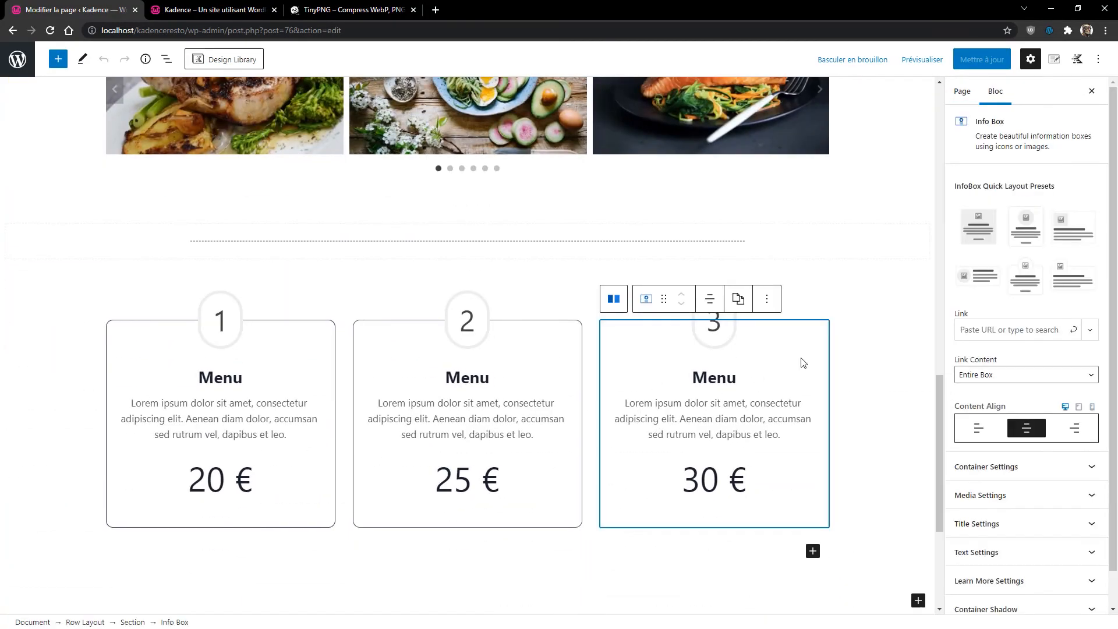
{"action": "left_click", "coordinate": [984, 466]}
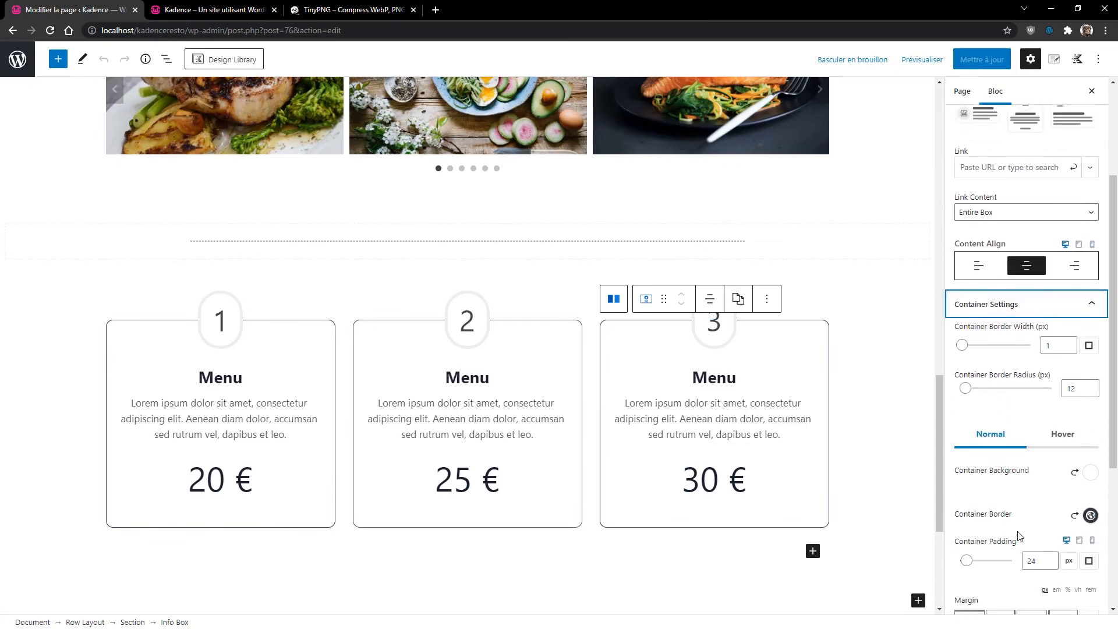
{"action": "left_click", "coordinate": [1089, 516]}
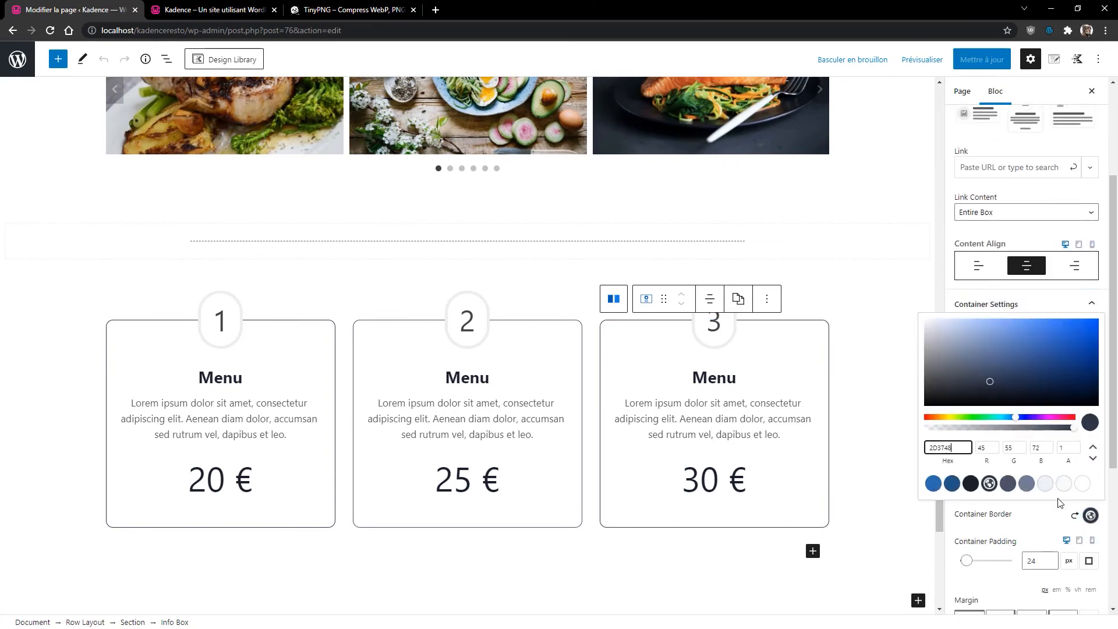
{"action": "left_click", "coordinate": [989, 483]}
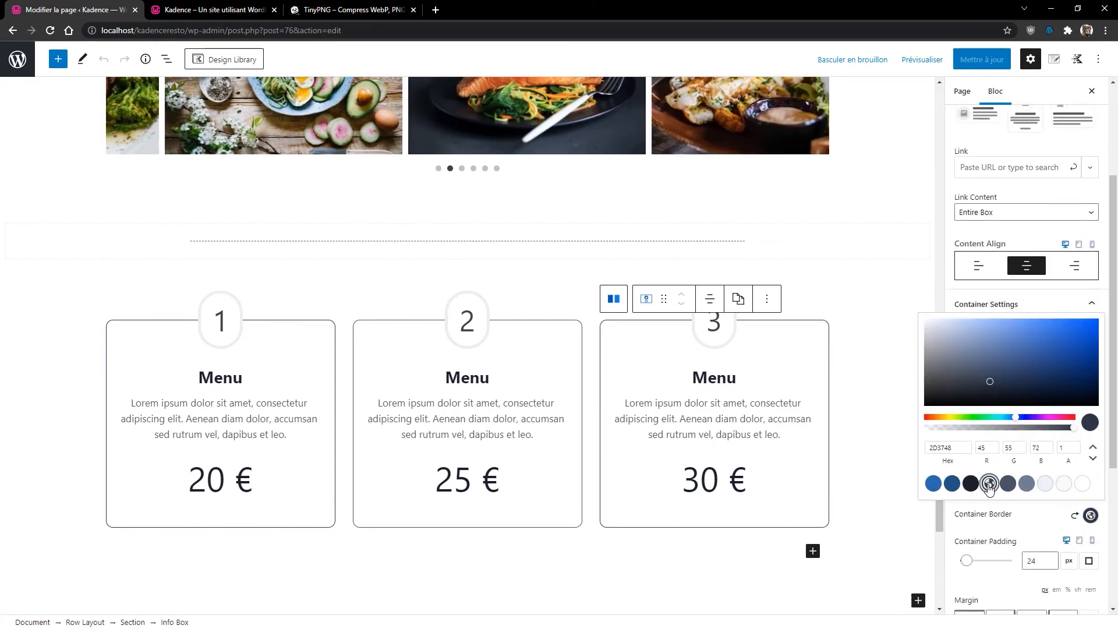
{"action": "left_click", "coordinate": [1027, 528]}
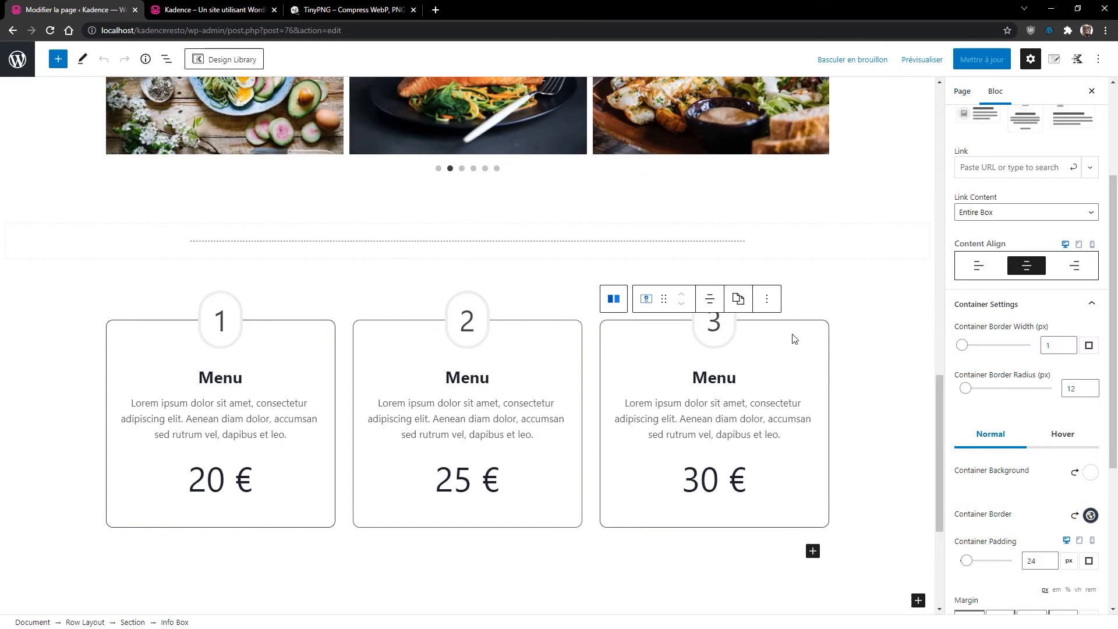
Compare how the borders of the three menu boxes look as the pointer passes over each one.
{"action": "left_click", "coordinate": [562, 401]}
{"action": "left_click", "coordinate": [644, 403]}
{"action": "left_click", "coordinate": [542, 402]}
{"action": "left_click", "coordinate": [274, 376]}
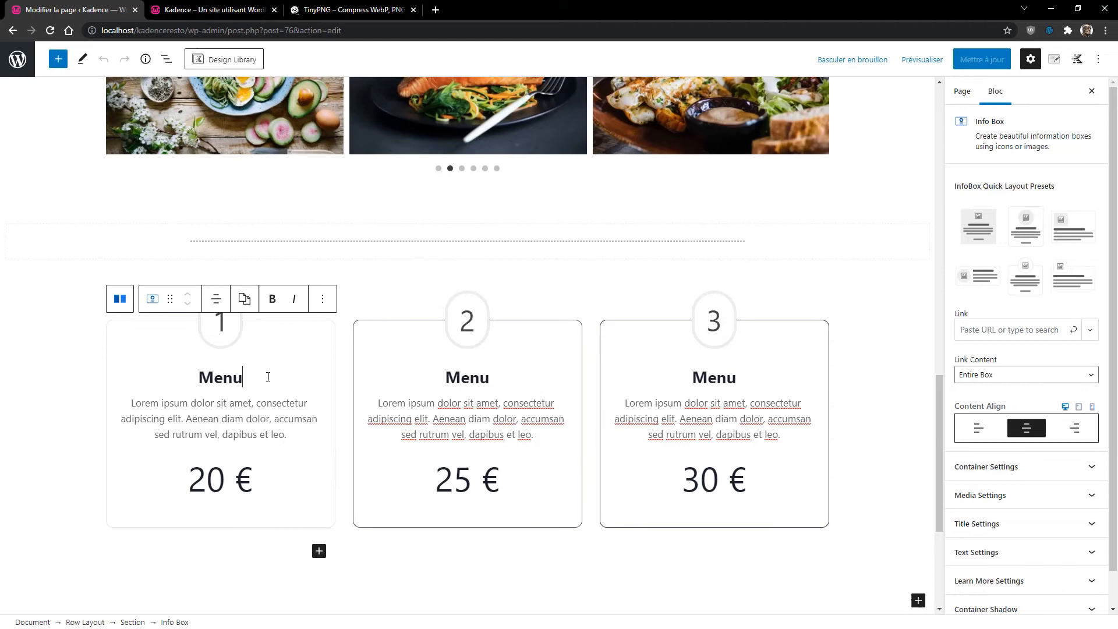
{"action": "left_click", "coordinate": [419, 379]}
Set the Hover Border colour in the Container Settings of Info Box 3 to 2D3748.
{"action": "left_click", "coordinate": [702, 394]}
{"action": "scroll", "coordinate": [851, 410], "scroll_direction": "down", "scroll_amount": 4}
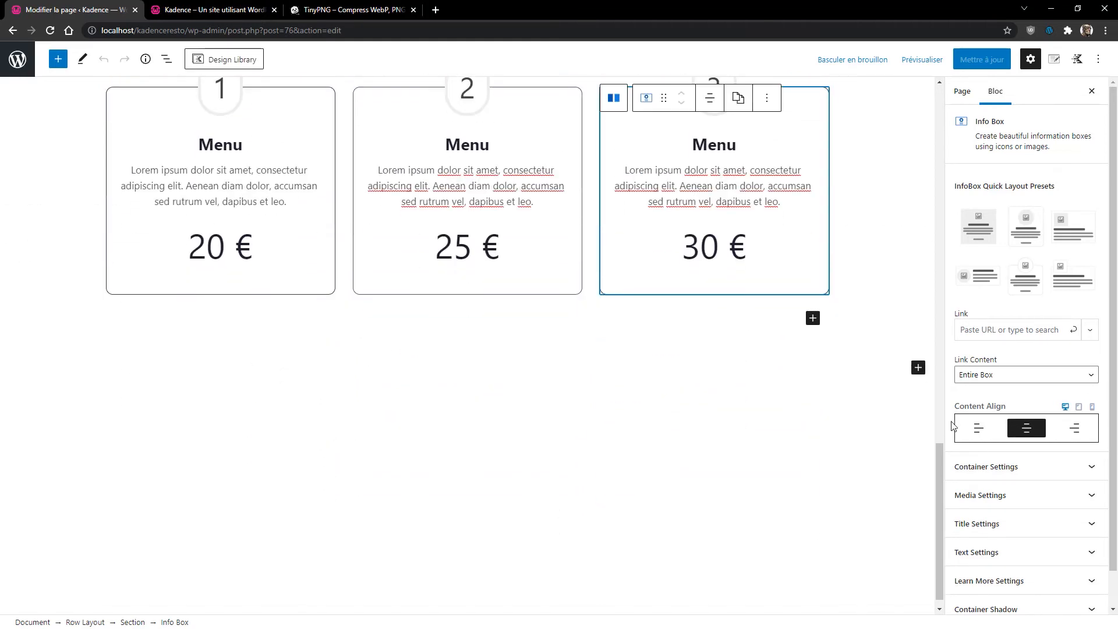
{"action": "left_click", "coordinate": [1010, 464]}
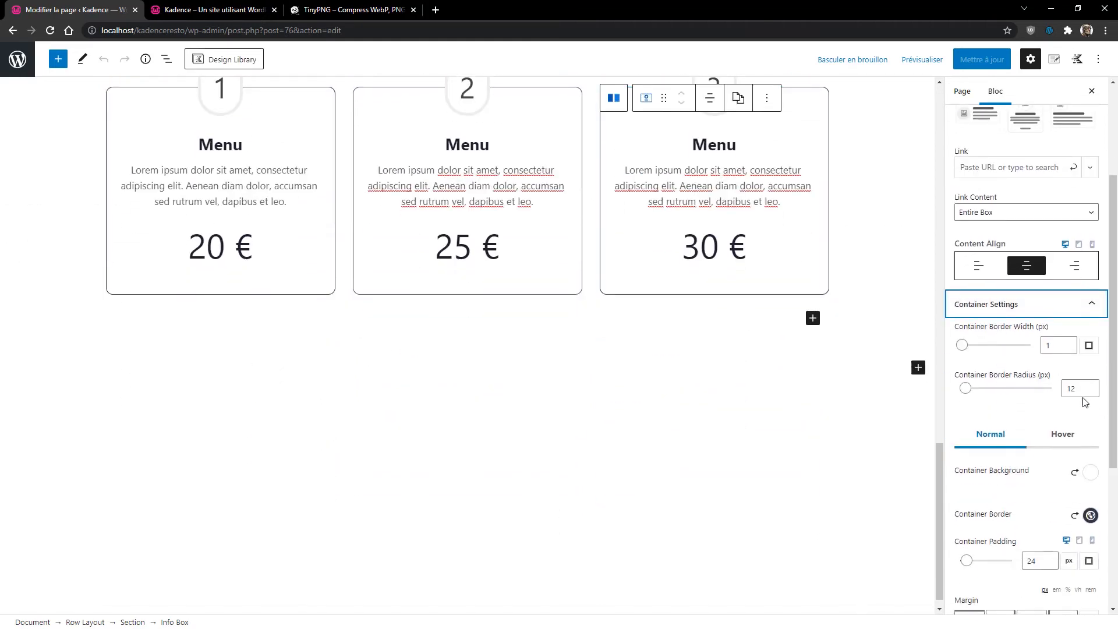
{"action": "scroll", "coordinate": [1075, 453], "scroll_direction": "down", "scroll_amount": 3}
{"action": "left_click", "coordinate": [1066, 272]}
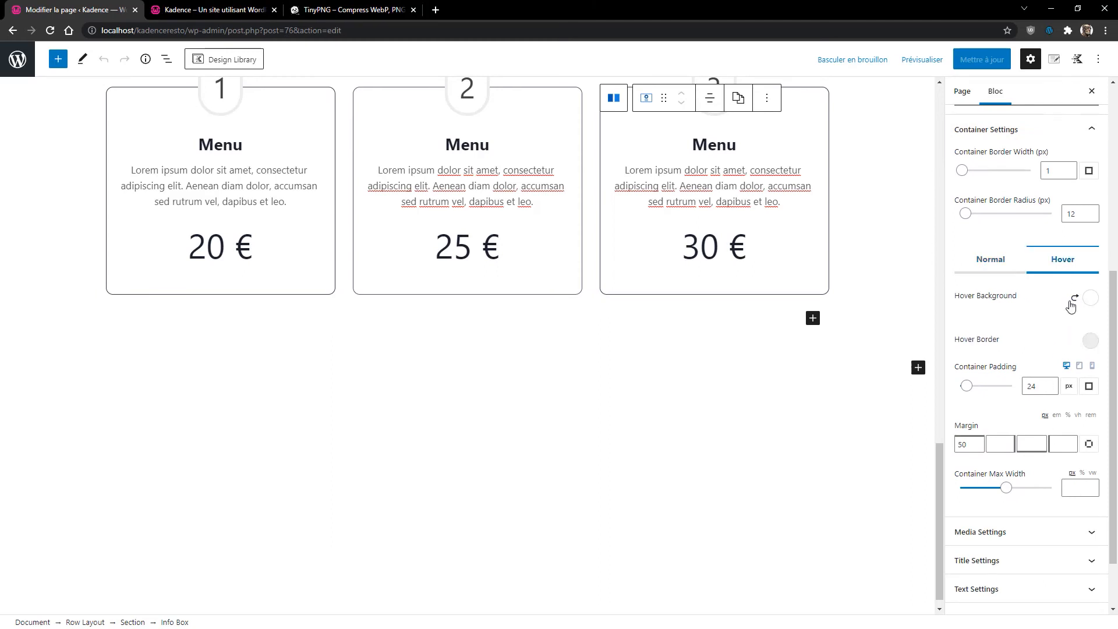
{"action": "left_click", "coordinate": [1088, 343]}
{"action": "left_click", "coordinate": [988, 313]}
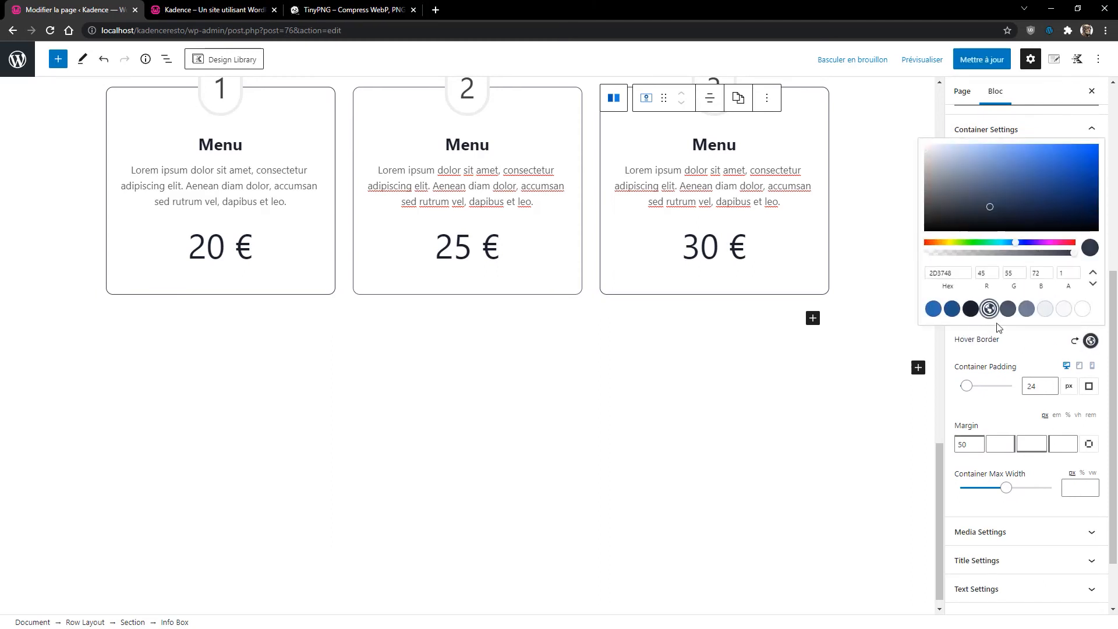
{"action": "left_click", "coordinate": [1013, 357]}
Check the normal container border of the middle Info Box and set its Hover Border colour to 2D3748.
{"action": "left_click", "coordinate": [544, 205]}
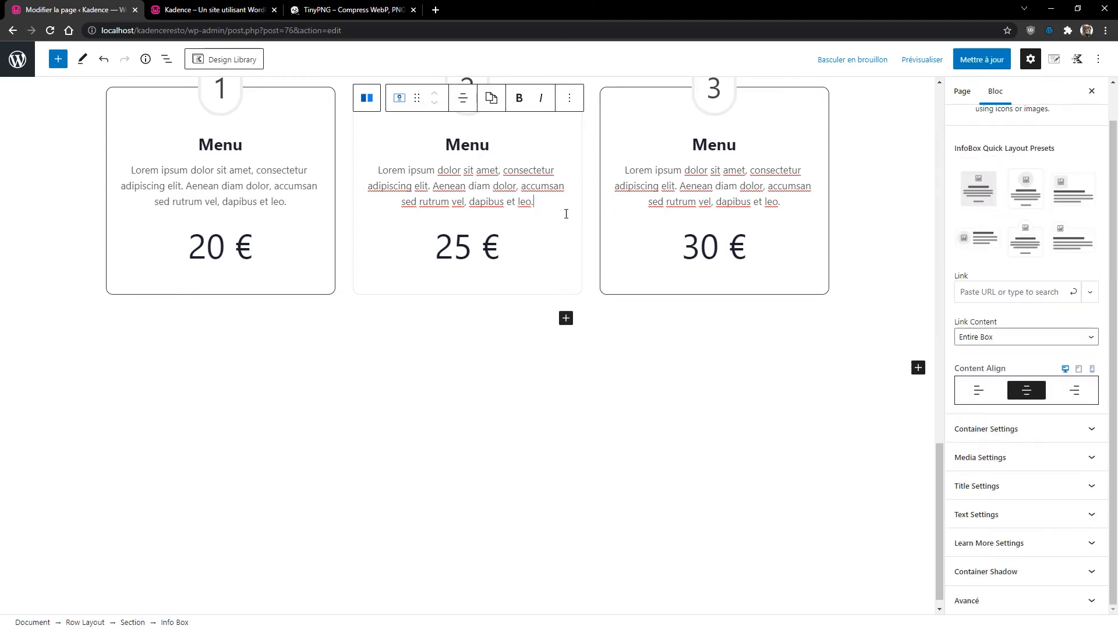
{"action": "left_click", "coordinate": [1008, 431]}
{"action": "left_click", "coordinate": [1091, 516]}
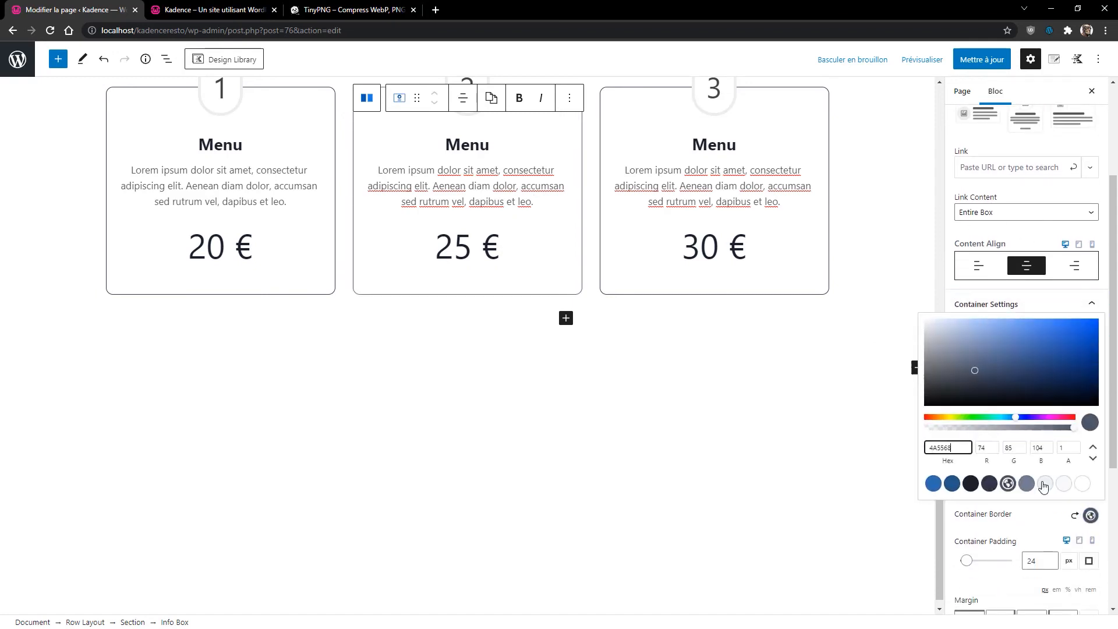
{"action": "left_click", "coordinate": [1042, 521]}
{"action": "left_click", "coordinate": [1052, 447]}
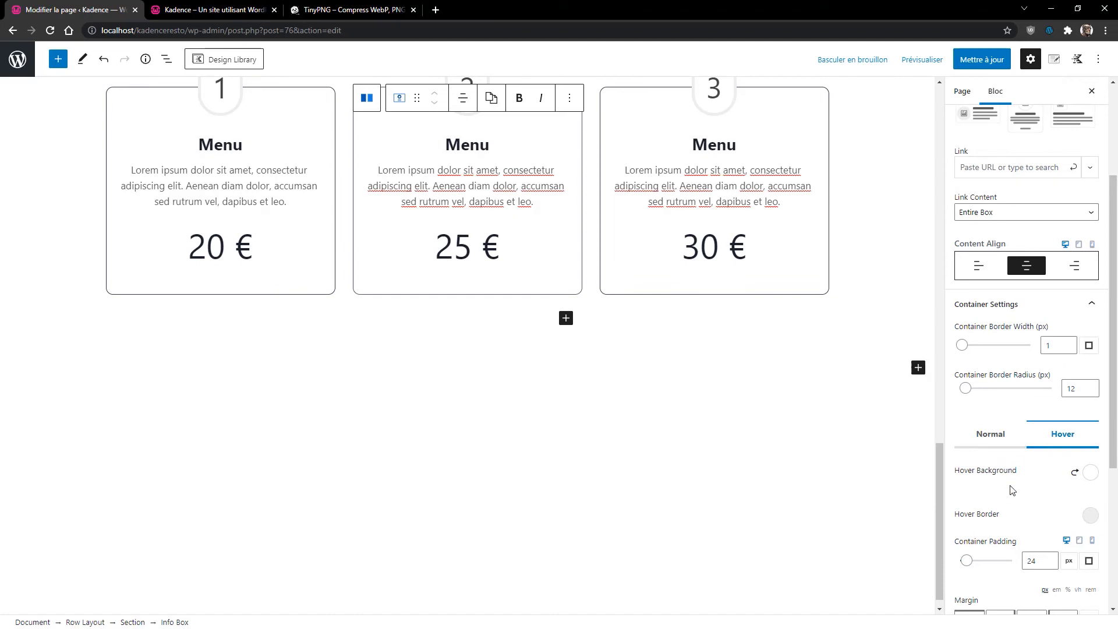
{"action": "left_click", "coordinate": [1087, 519]}
{"action": "left_click", "coordinate": [989, 483]}
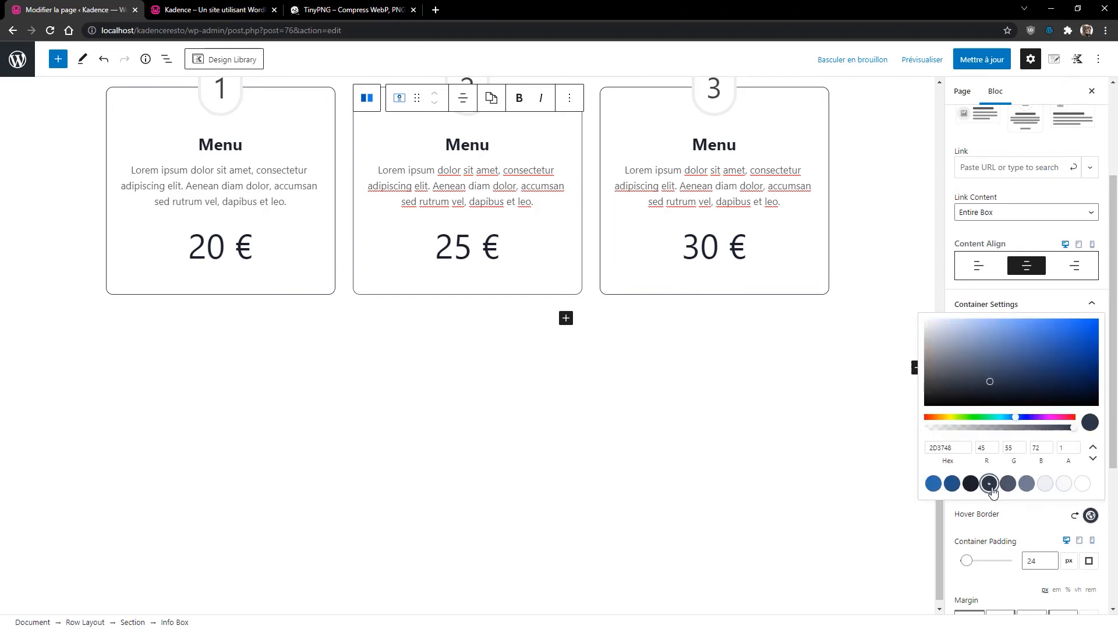
Set the Hover Border colour of Info Box 1 to the darkest palette colour and update the page.
{"action": "left_click", "coordinate": [285, 253]}
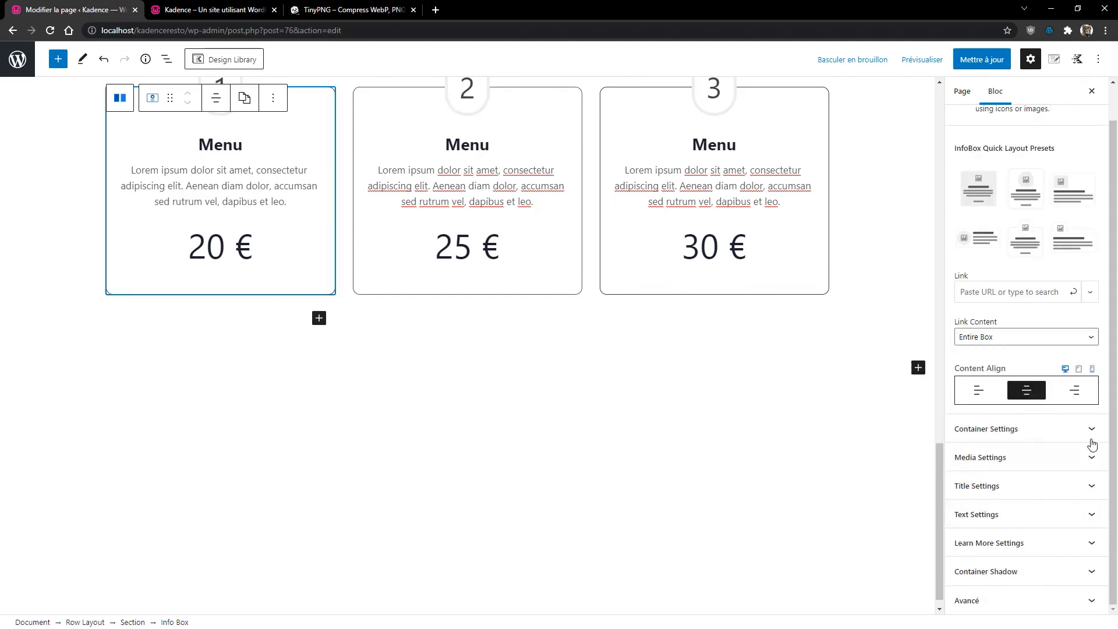
{"action": "left_click", "coordinate": [1024, 431]}
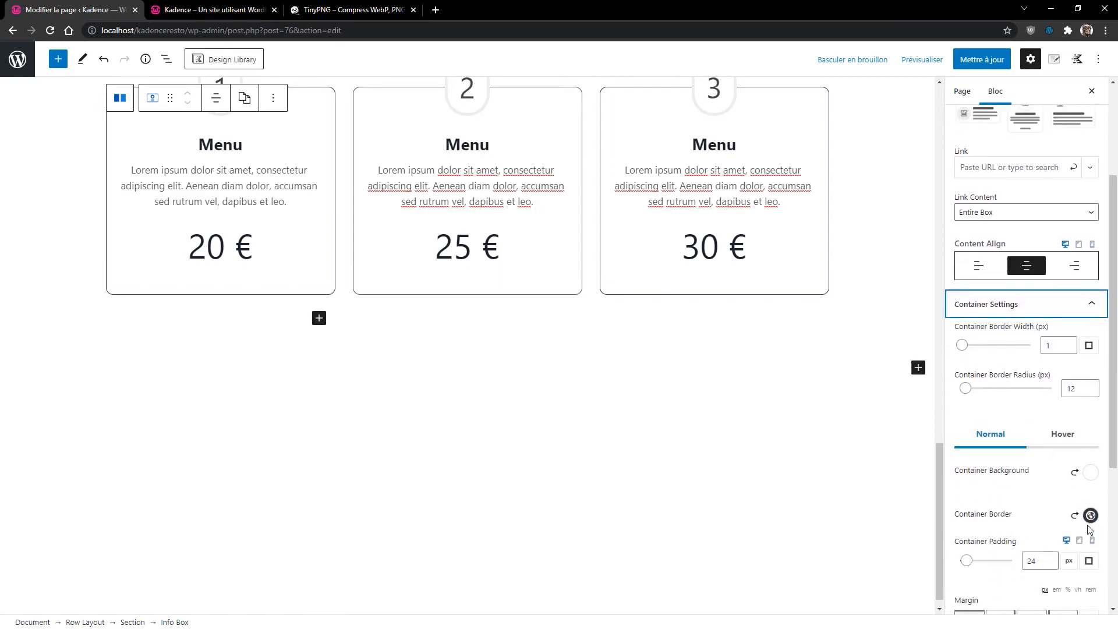
{"action": "left_click", "coordinate": [1064, 440]}
{"action": "left_click", "coordinate": [1087, 516]}
{"action": "left_click", "coordinate": [969, 483]}
{"action": "left_click", "coordinate": [1032, 523]}
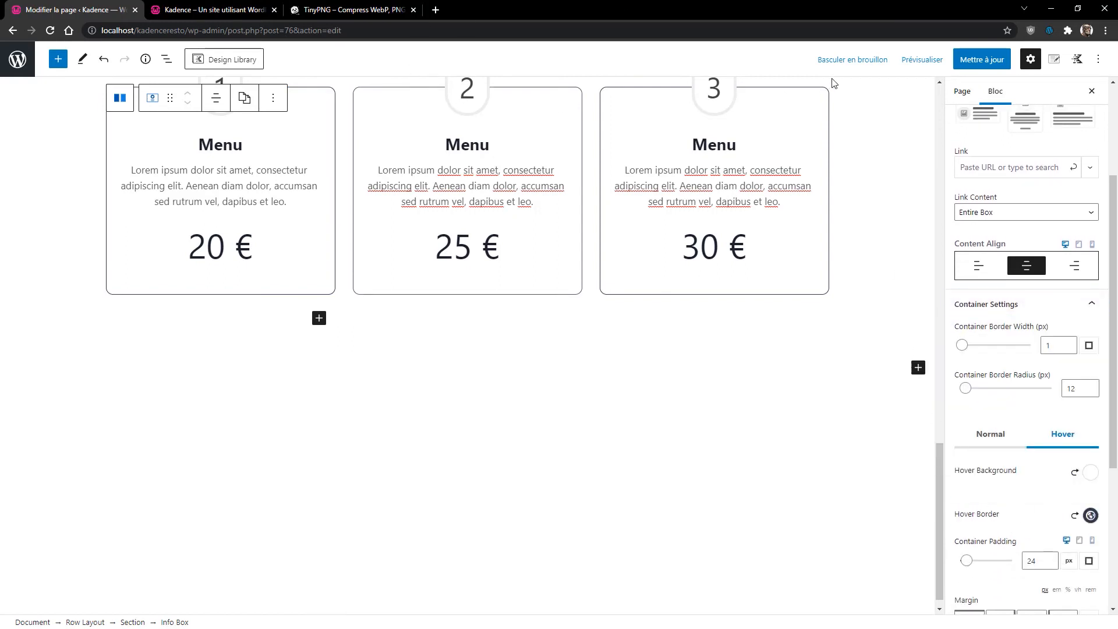
{"action": "left_click", "coordinate": [995, 59]}
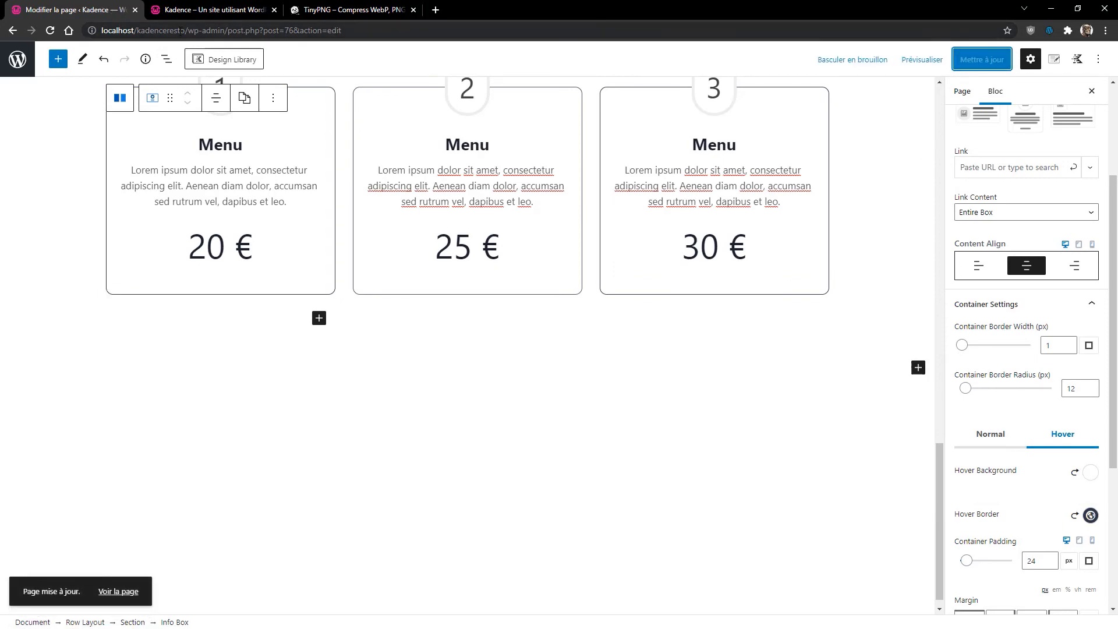
Compare the live homepage's menu boxes and upper sections with the page editor, ending on the live homepage.
{"action": "key", "text": "ctrl+Tab"}
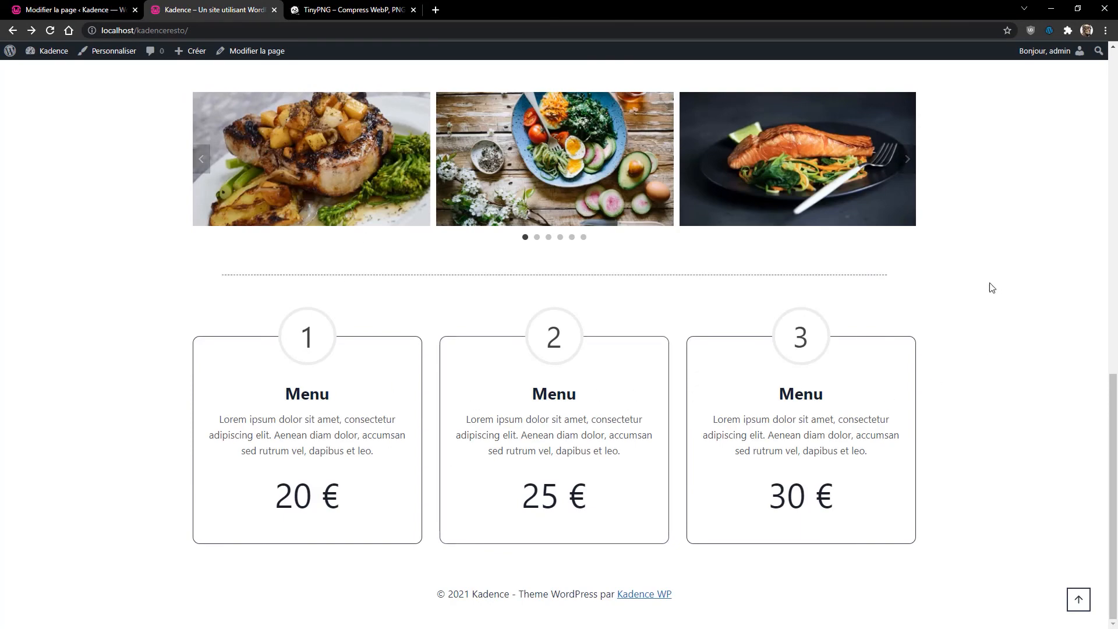
{"action": "scroll", "coordinate": [659, 431], "scroll_direction": "up", "scroll_amount": 9}
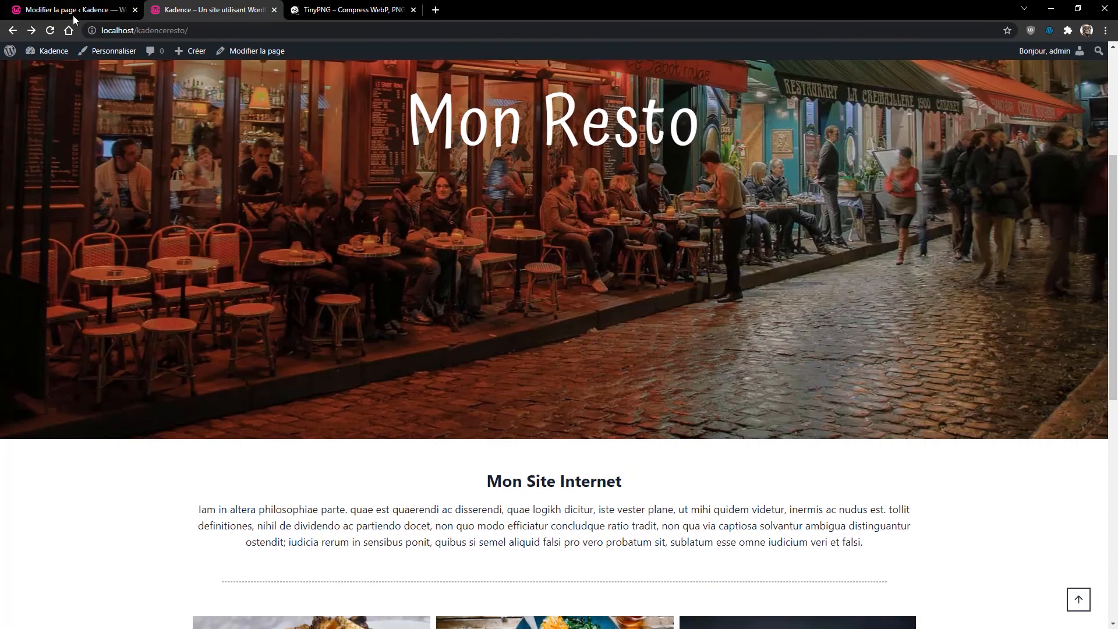
{"action": "left_click", "coordinate": [72, 13]}
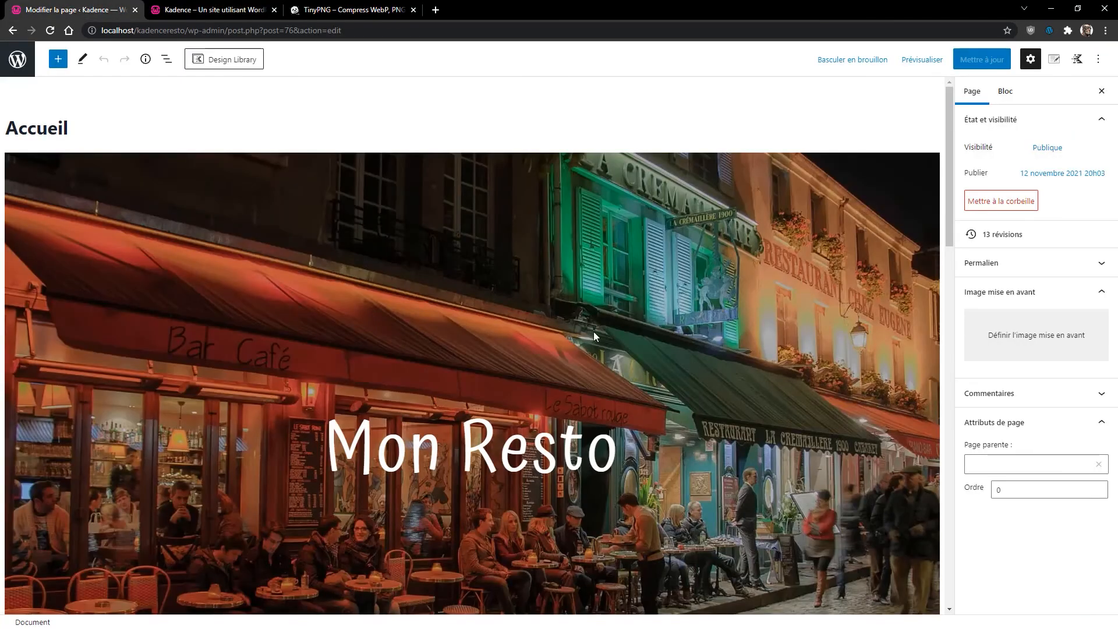
{"action": "scroll", "coordinate": [571, 313], "scroll_direction": "down", "scroll_amount": 15}
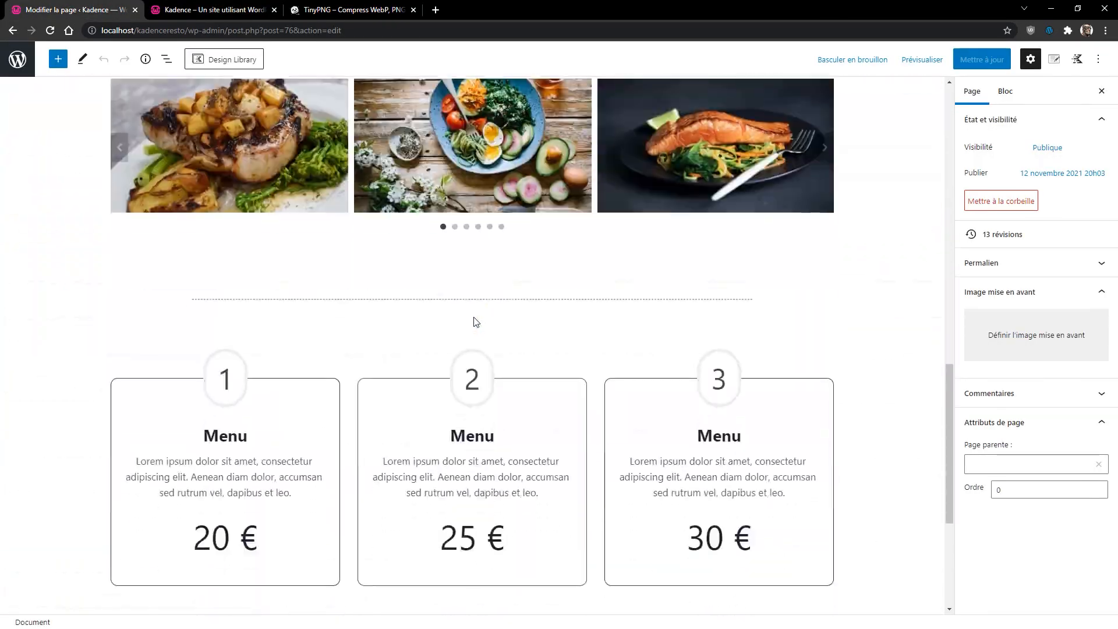
{"action": "left_click", "coordinate": [214, 11]}
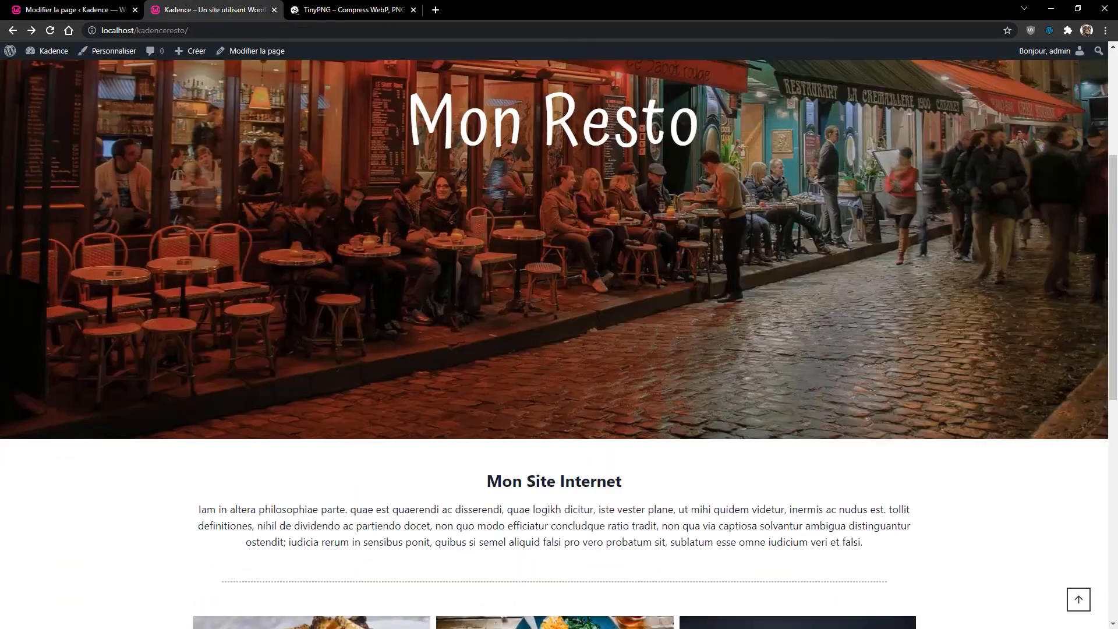
Open the media library in a separate browser tab and copy the file URL of Menu20.pdf.
{"action": "right_click", "coordinate": [1019, 61]}
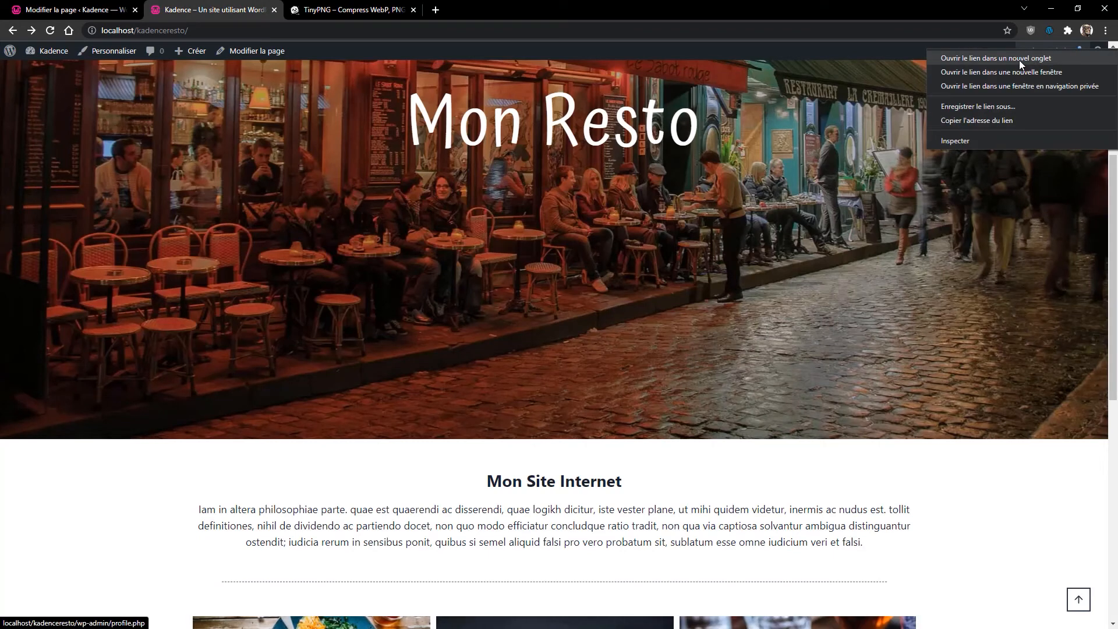
{"action": "left_click", "coordinate": [1020, 64]}
{"action": "left_click", "coordinate": [325, 9]}
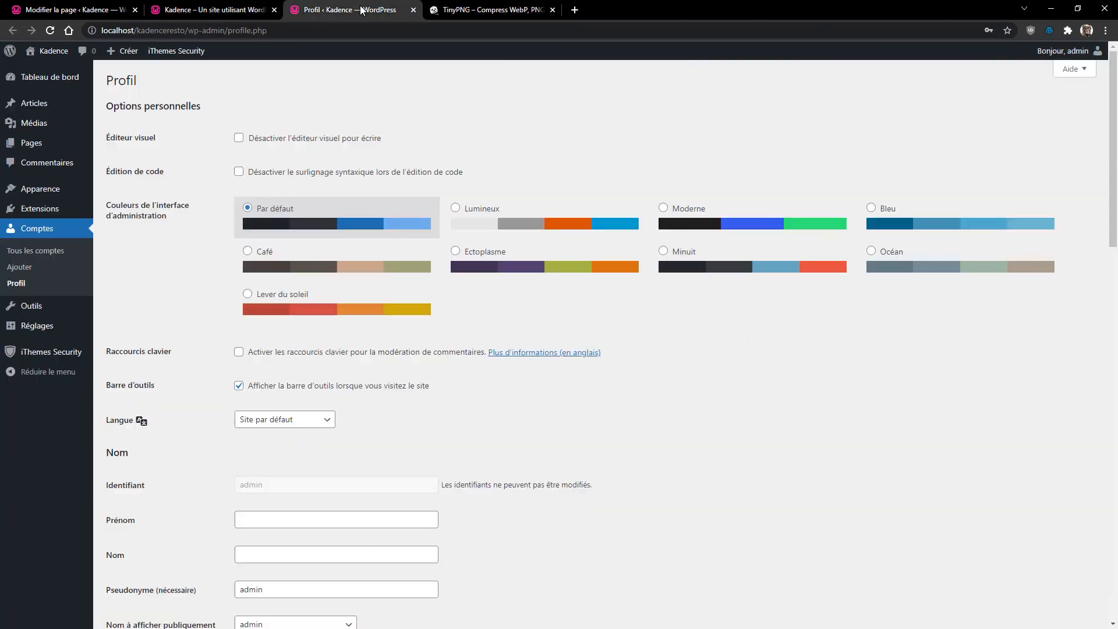
{"action": "left_click", "coordinate": [32, 127]}
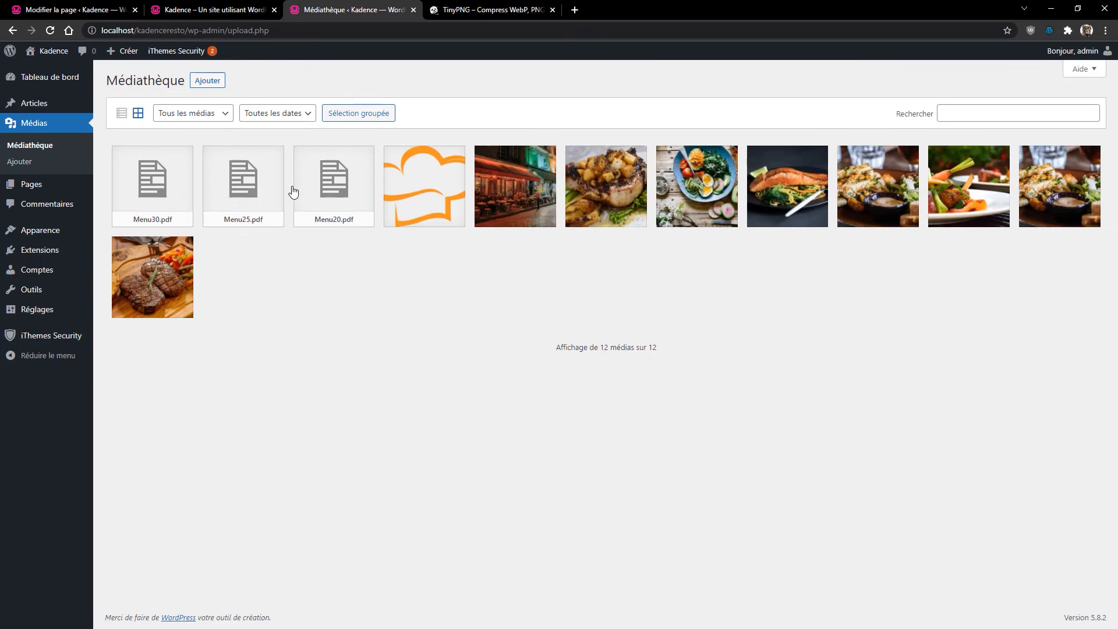
{"action": "left_click", "coordinate": [333, 196]}
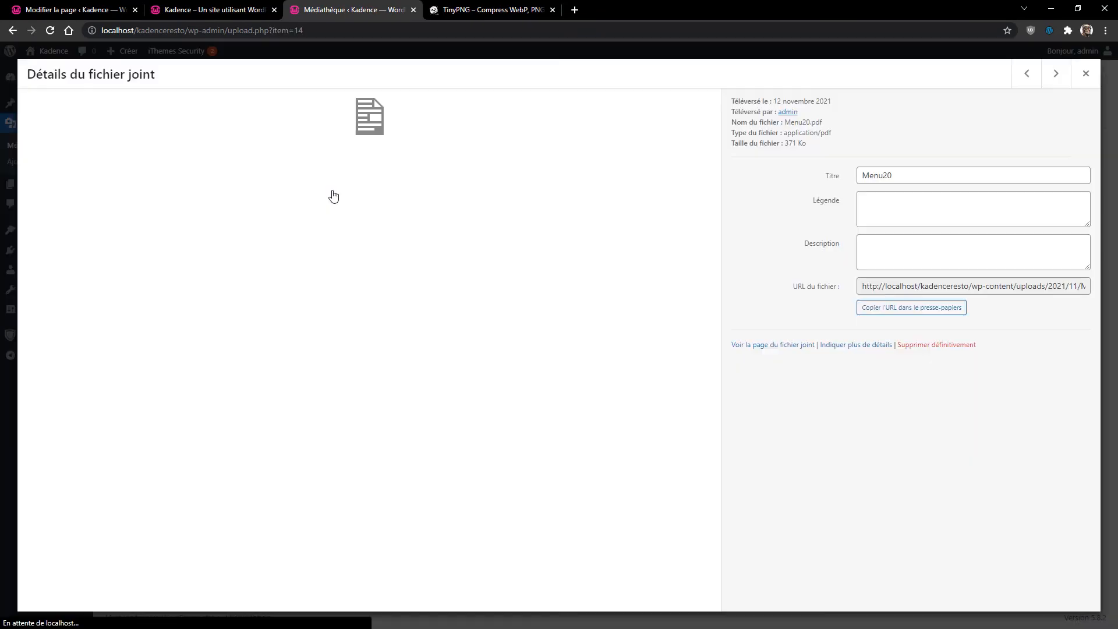
{"action": "left_click", "coordinate": [881, 313]}
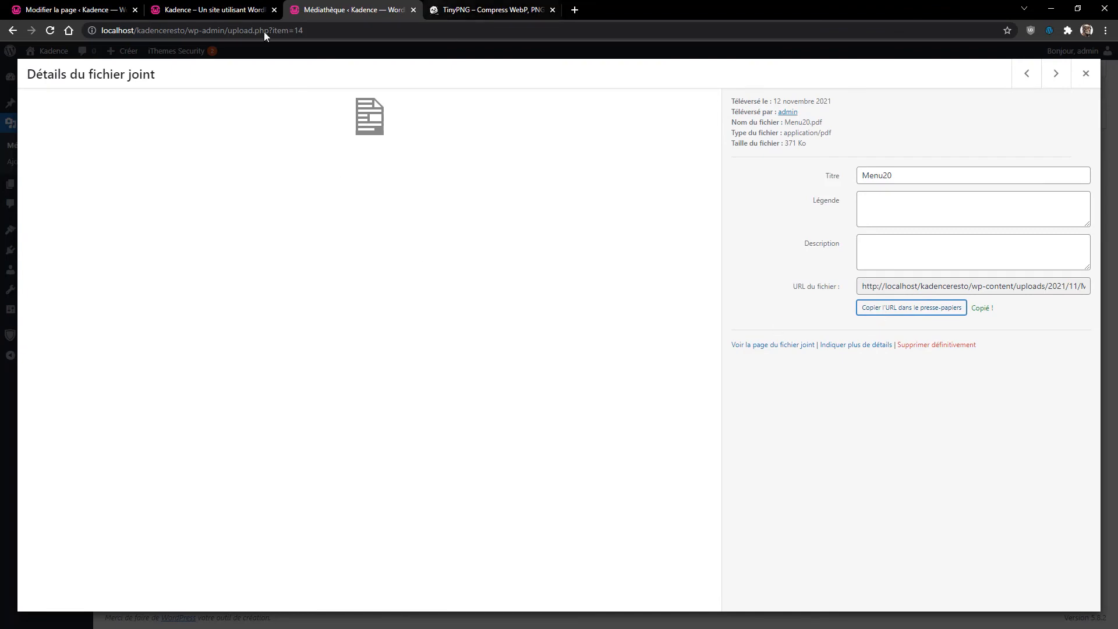
Return to the page editor and insert an Advanced Button below the 20 € menu box.
{"action": "left_click", "coordinate": [71, 14]}
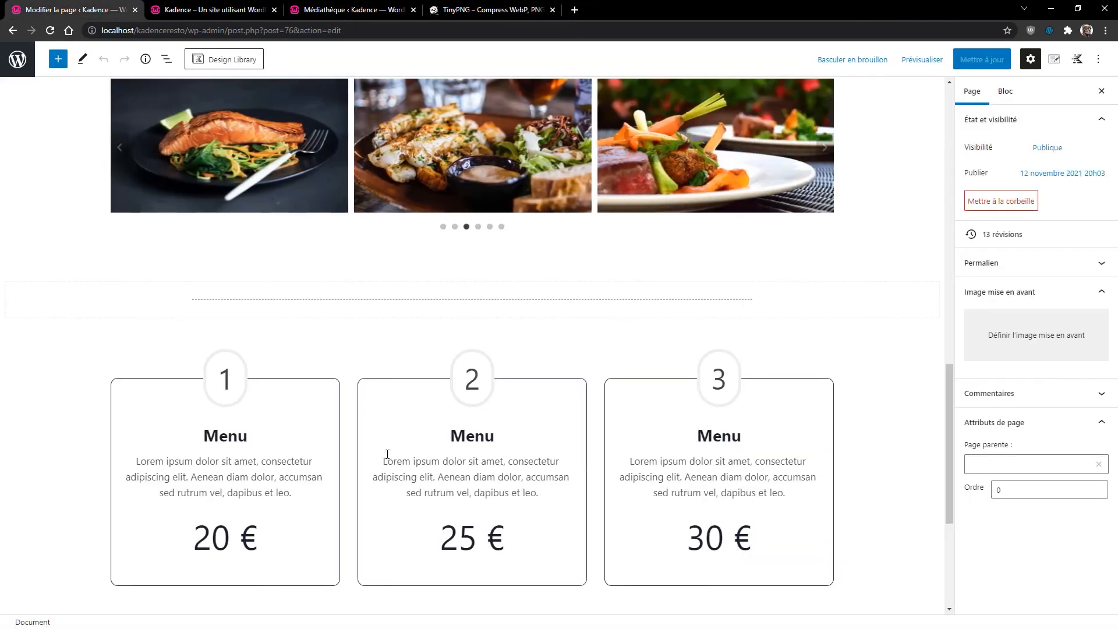
{"action": "scroll", "coordinate": [387, 454], "scroll_direction": "down", "scroll_amount": 5}
{"action": "left_click", "coordinate": [274, 356]}
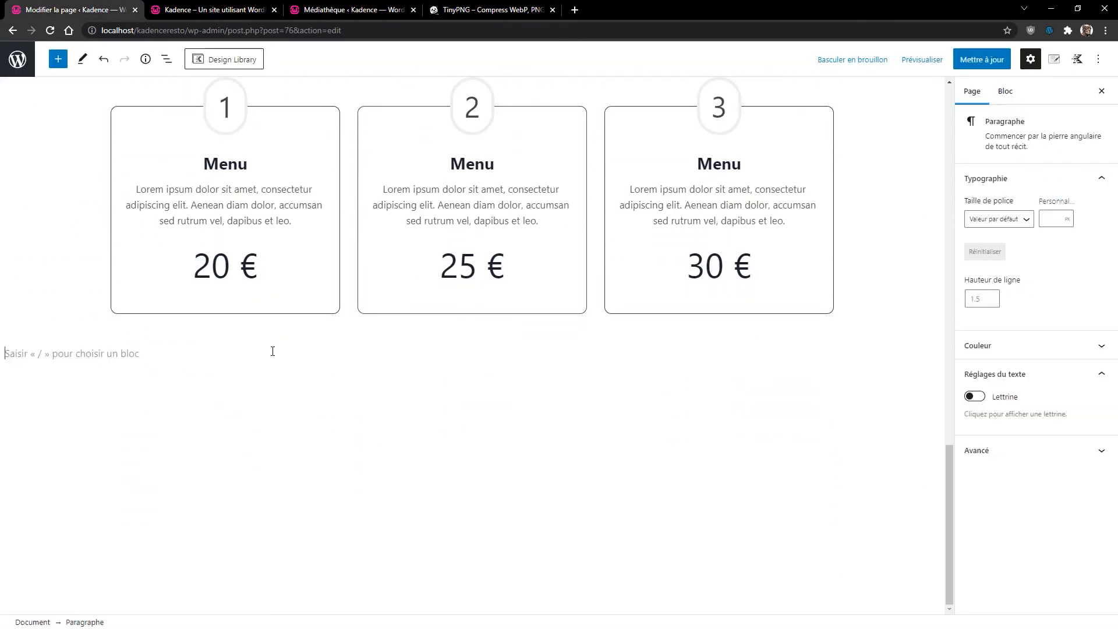
{"action": "left_click", "coordinate": [274, 307]}
{"action": "left_click", "coordinate": [315, 303]}
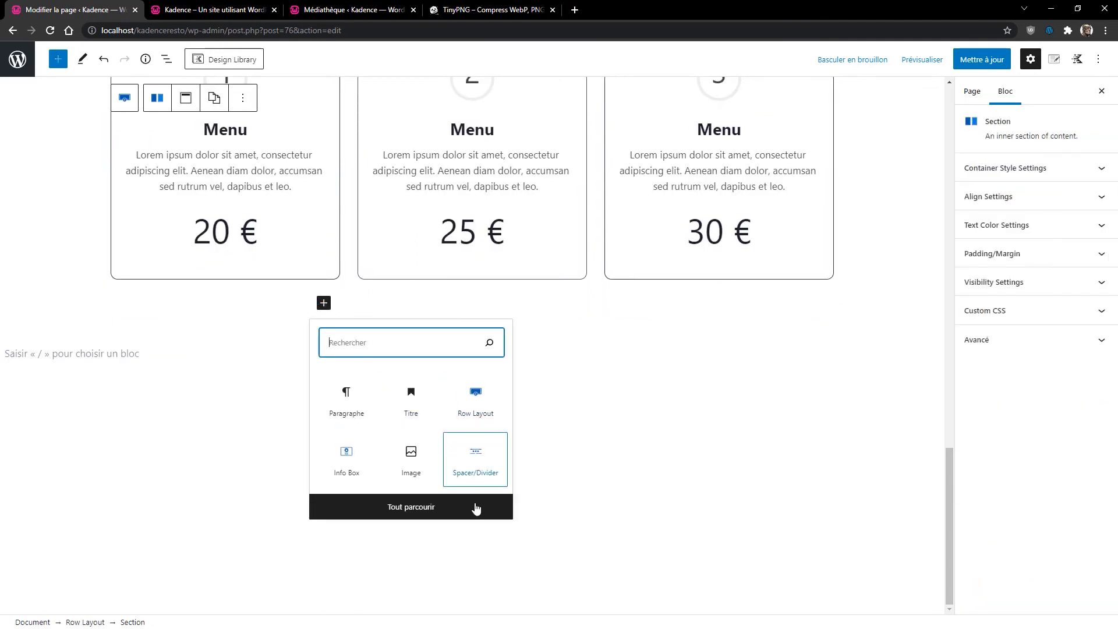
{"action": "left_click", "coordinate": [399, 507]}
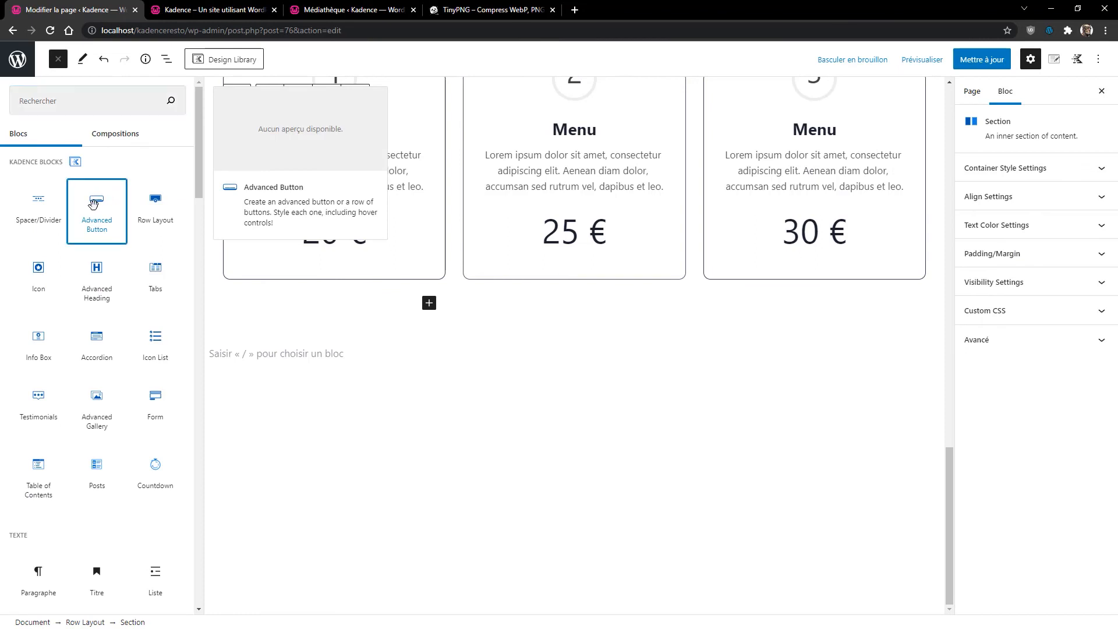
{"action": "left_click", "coordinate": [112, 197]}
{"action": "left_click", "coordinate": [321, 308]}
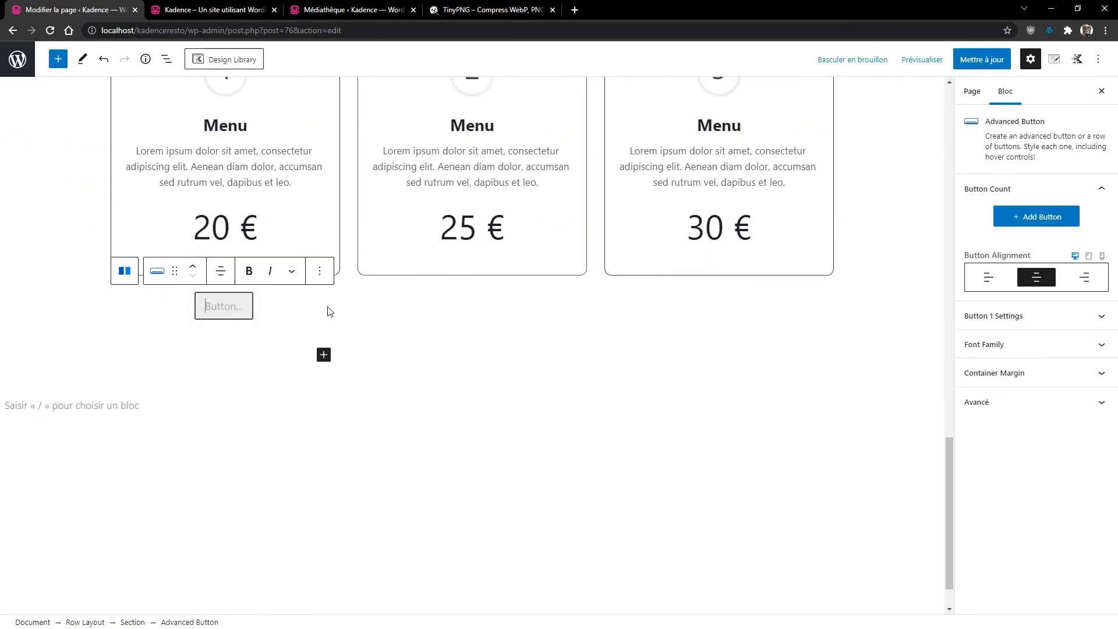
Label the new button "Télécharger le menu".
{"action": "type", "text": "Té"}
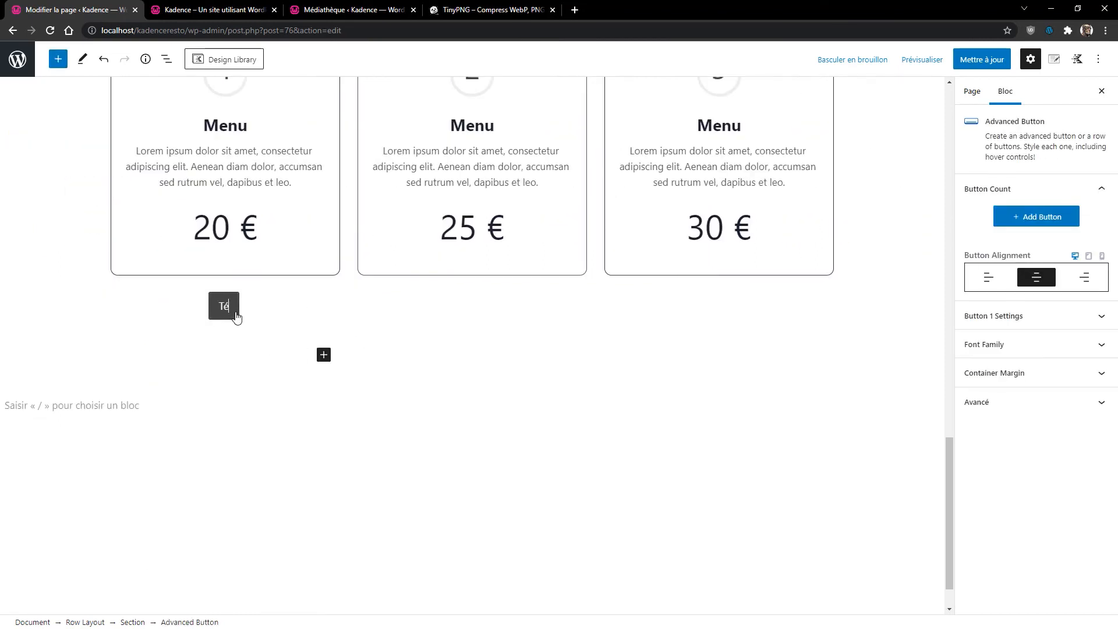
{"action": "type", "text": "léchager le"}
{"action": "key", "text": "BackSpace"}
{"action": "key", "text": "BackSpace"}
{"action": "key", "text": "BackSpace"}
{"action": "type", "text": "le menu"}
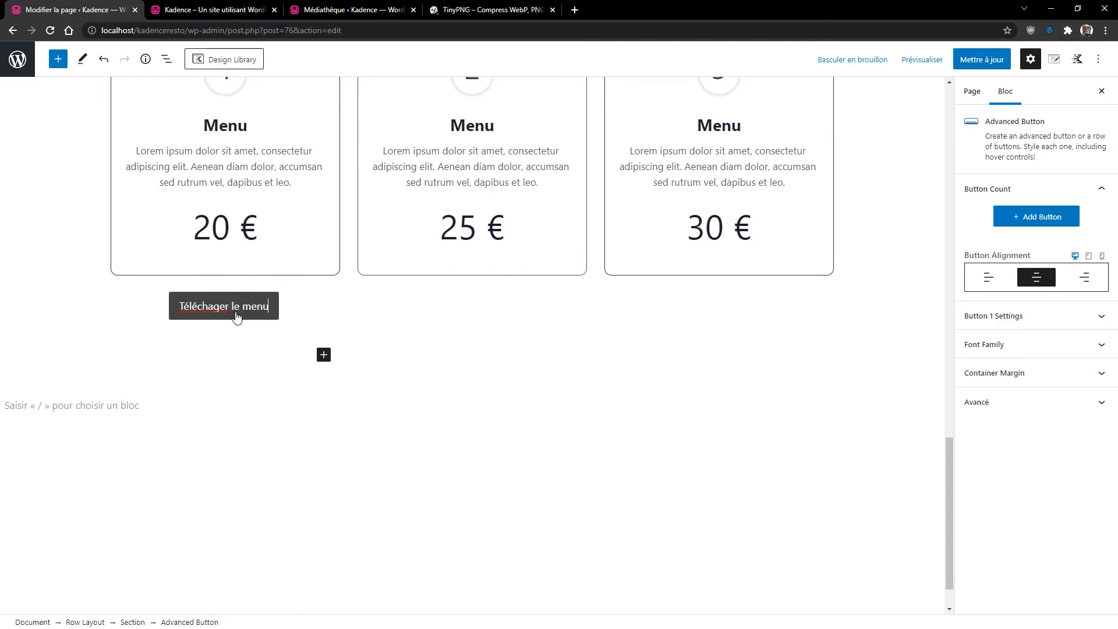
{"action": "key", "text": "ctrl+k"}
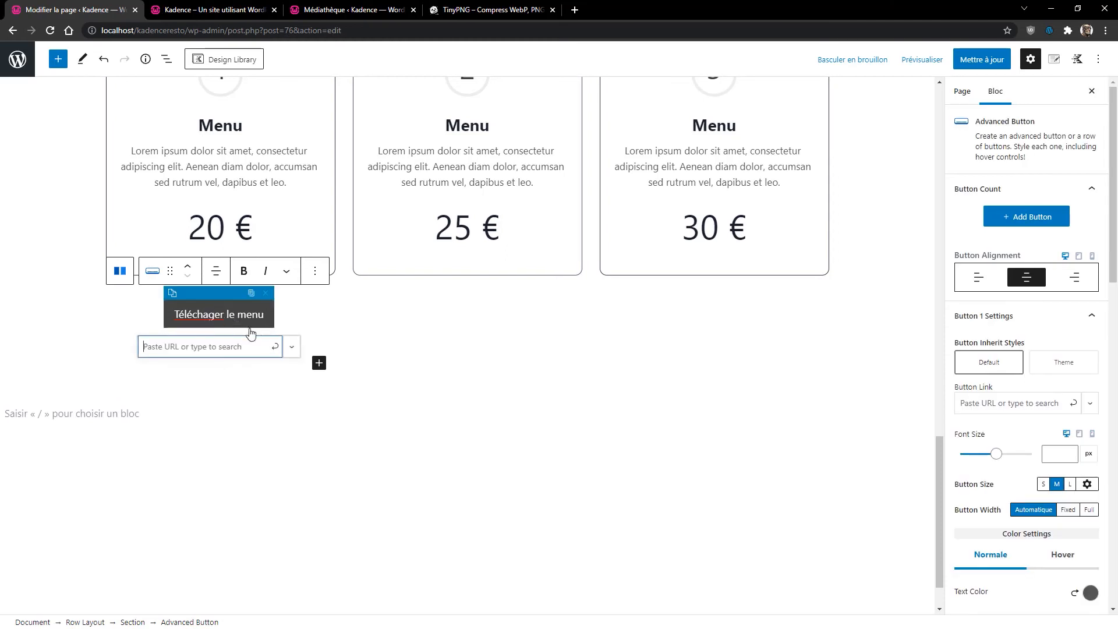
{"action": "type", "text": "r"}
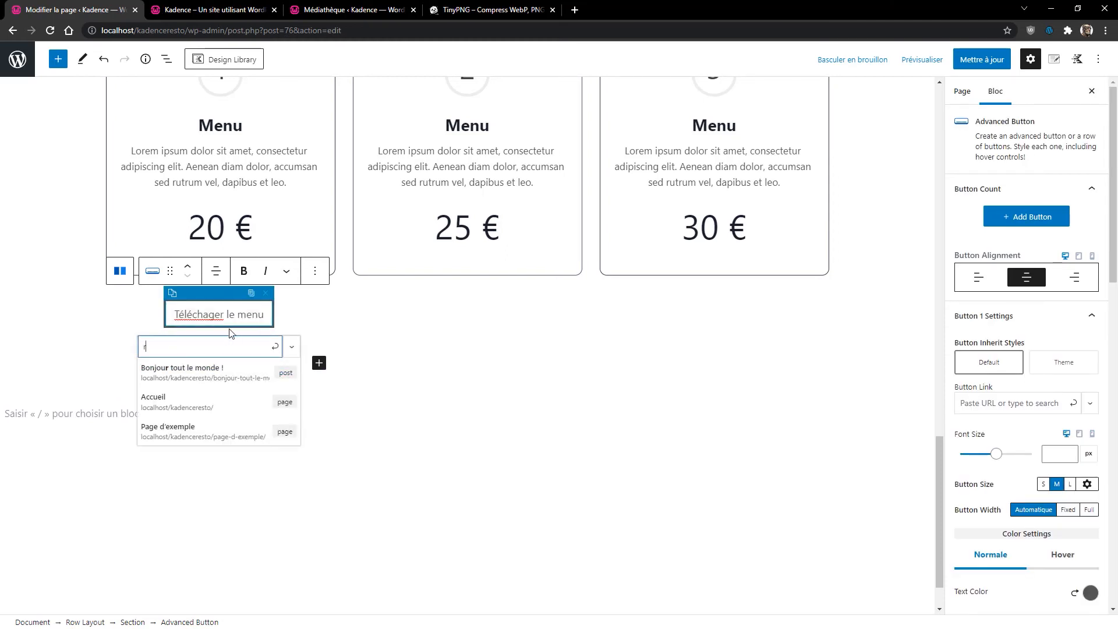
{"action": "left_click", "coordinate": [210, 316]}
{"action": "type", "text": "r"}
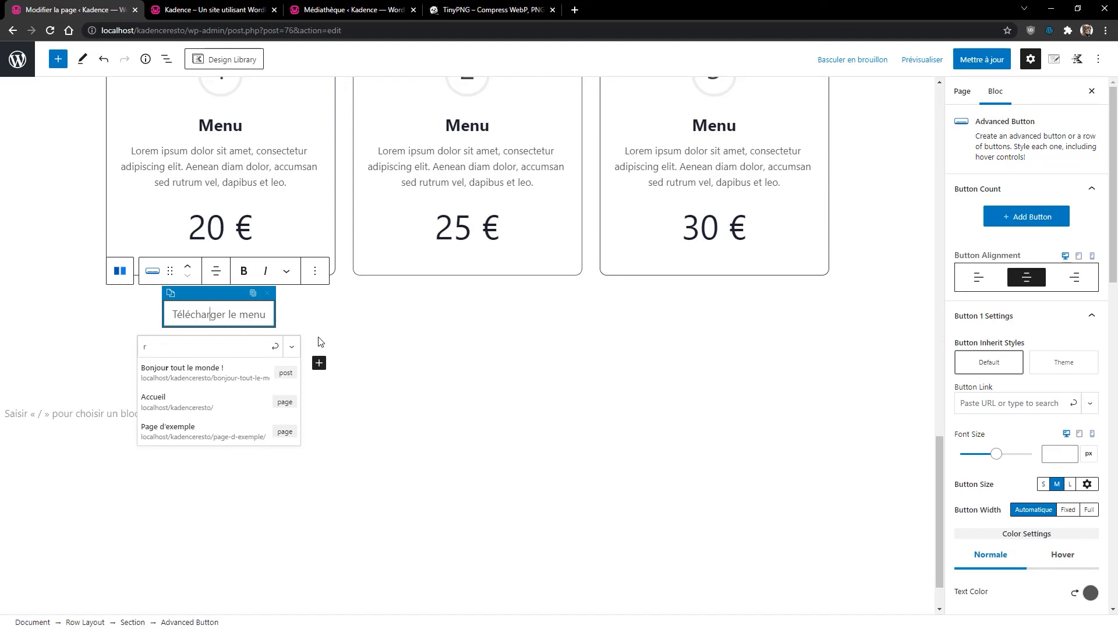
Link the button below the 20 € box to the copied Menu20.pdf URL and set its link target to New Window.
{"action": "left_click", "coordinate": [223, 346]}
{"action": "key", "text": "ctrl+v"}
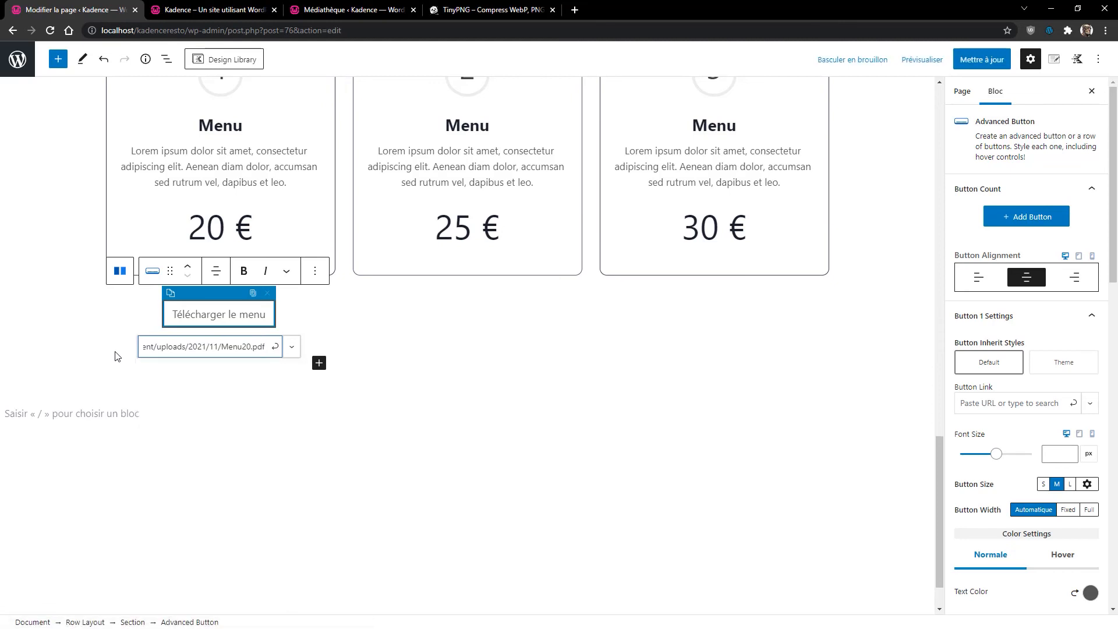
{"action": "left_click", "coordinate": [276, 347]}
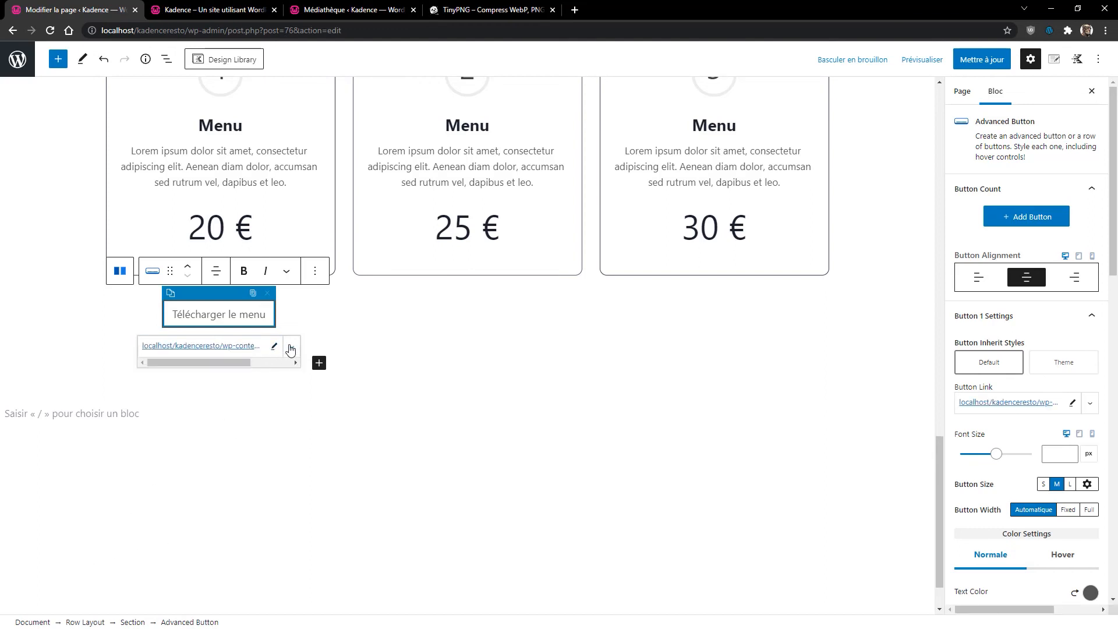
{"action": "left_click", "coordinate": [292, 351]}
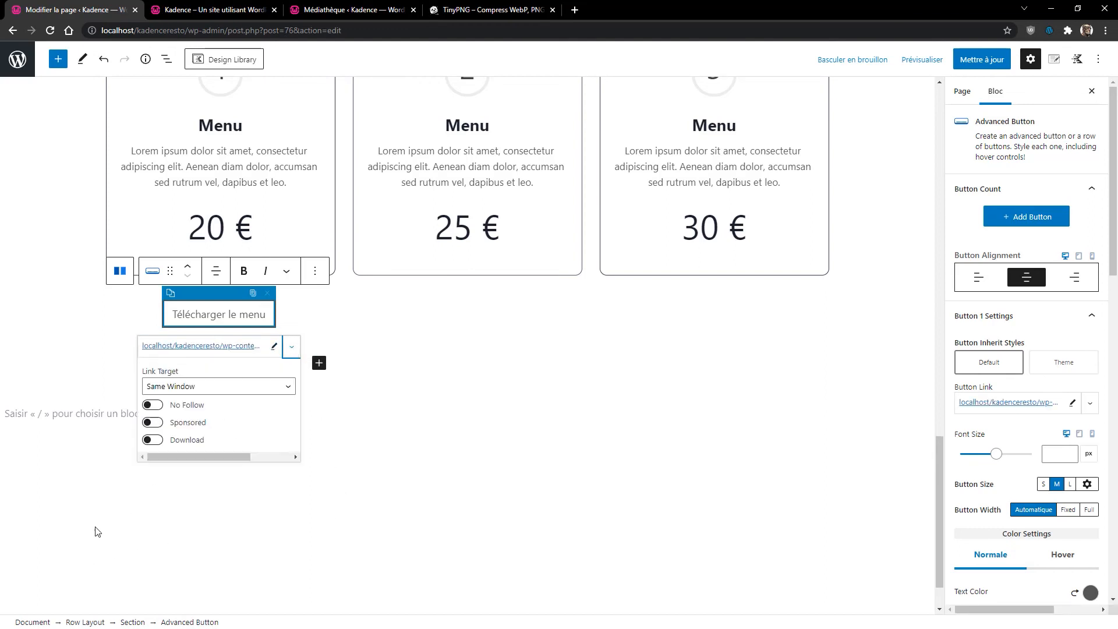
{"action": "left_click", "coordinate": [156, 442]}
{"action": "left_click", "coordinate": [221, 394]}
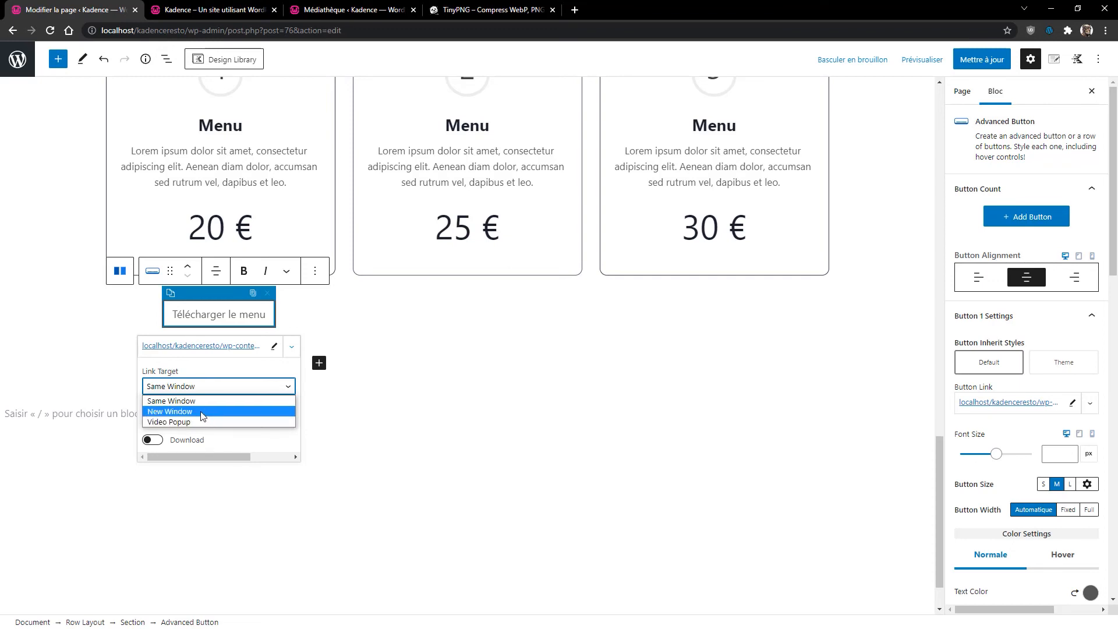
{"action": "left_click", "coordinate": [203, 412]}
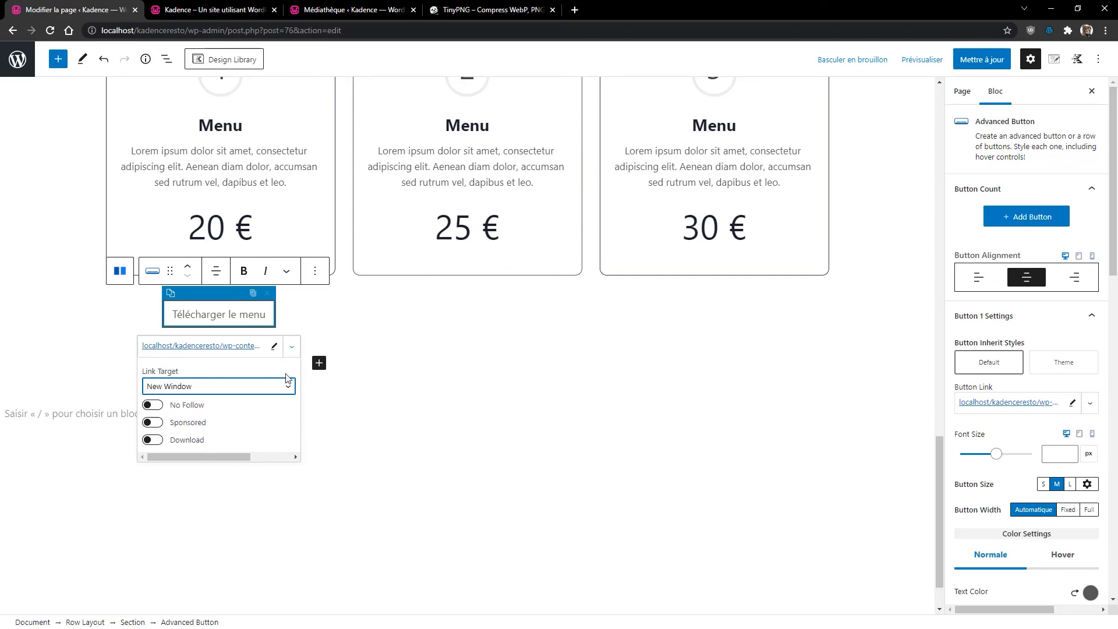
{"action": "left_click", "coordinate": [291, 347]}
{"action": "left_click", "coordinate": [292, 347]}
{"action": "left_click", "coordinate": [292, 348]}
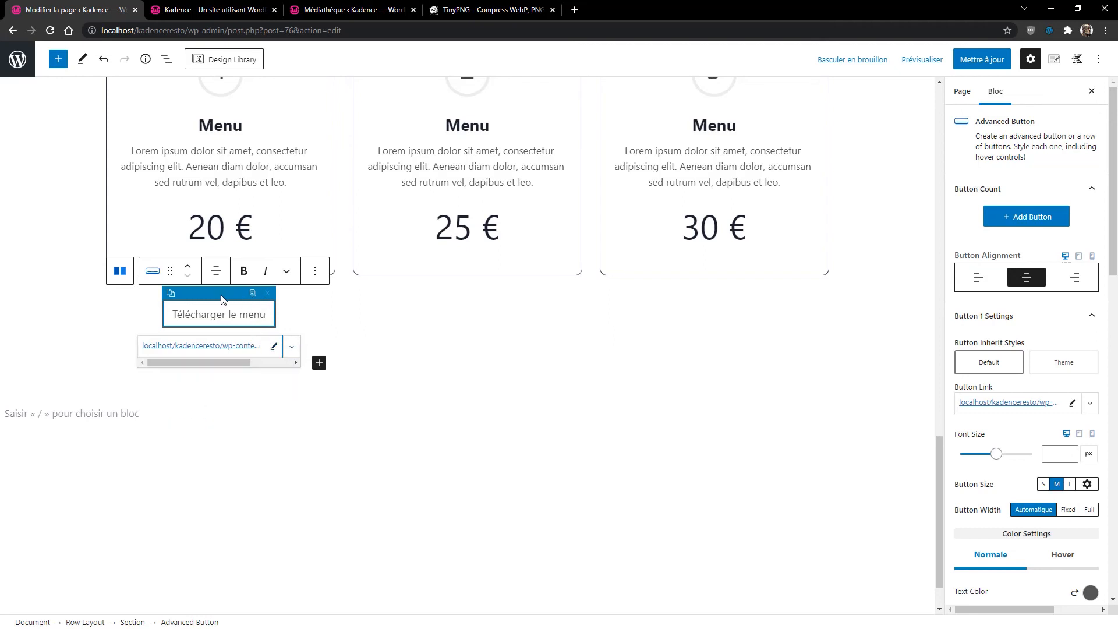
{"action": "left_click", "coordinate": [314, 272]}
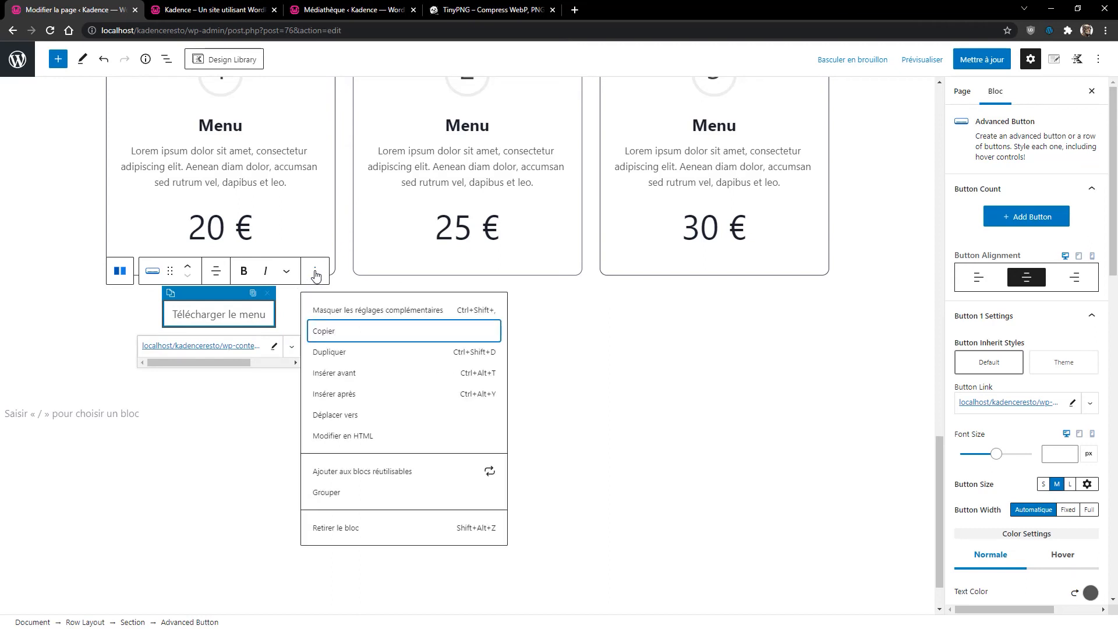
{"action": "left_click", "coordinate": [328, 351]}
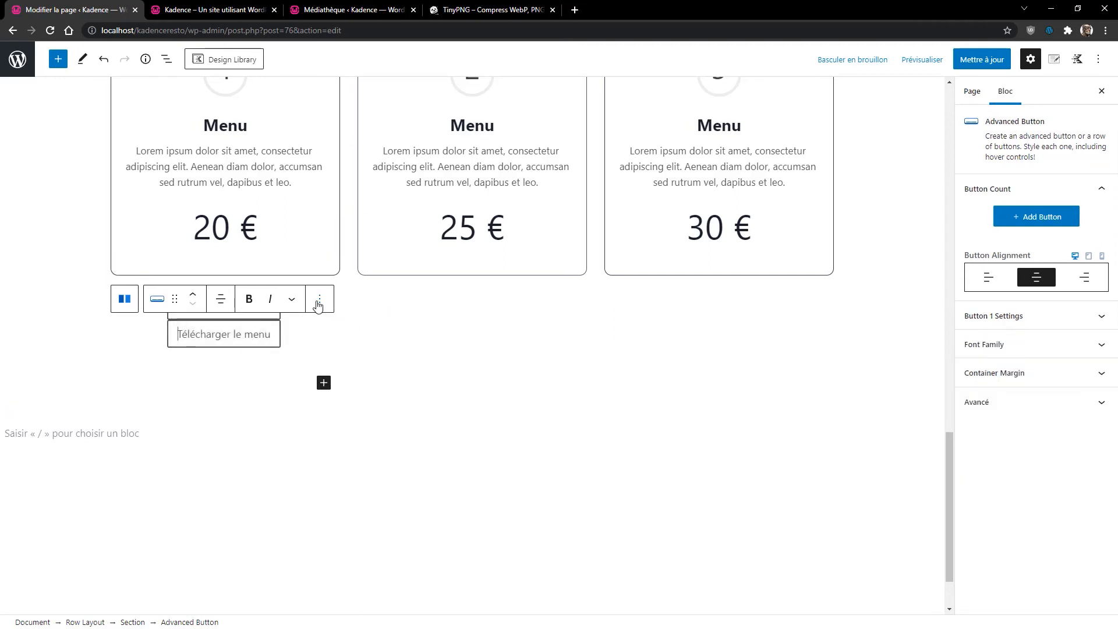
{"action": "left_click", "coordinate": [319, 298]}
{"action": "left_click", "coordinate": [346, 556]}
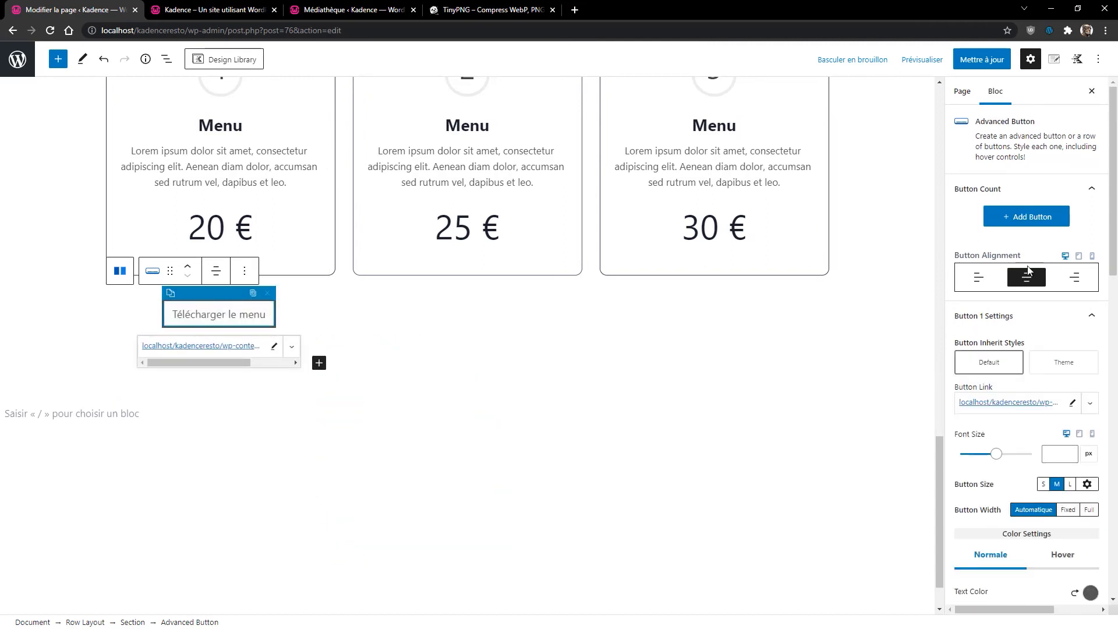
Set the inherited style of the download button below the 20 € box to Theme.
{"action": "left_click", "coordinate": [1046, 366]}
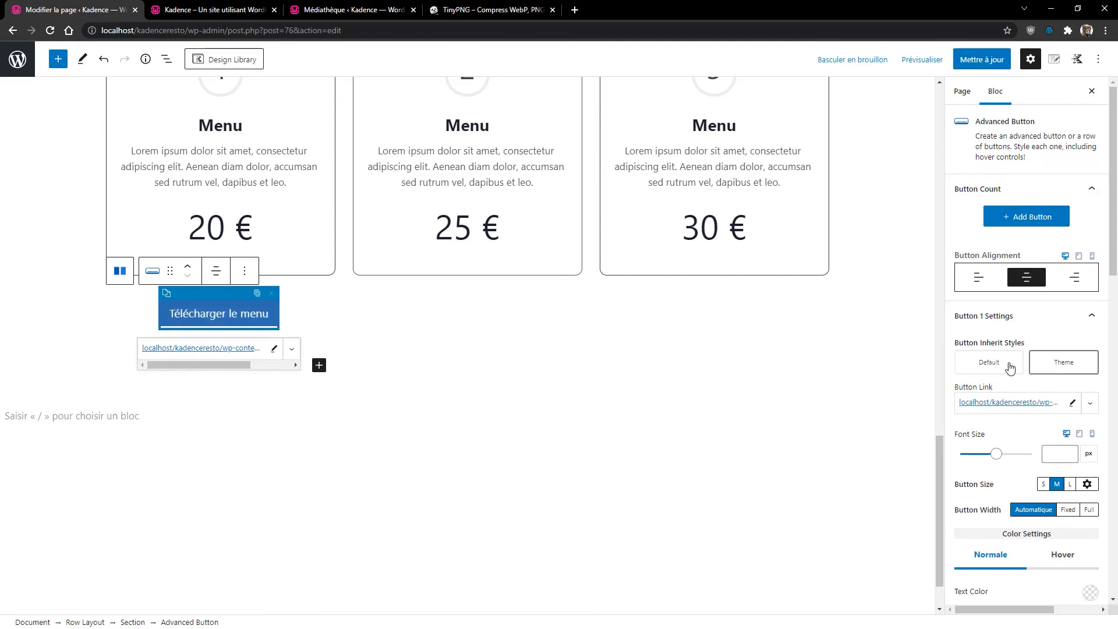
{"action": "left_click", "coordinate": [362, 418]}
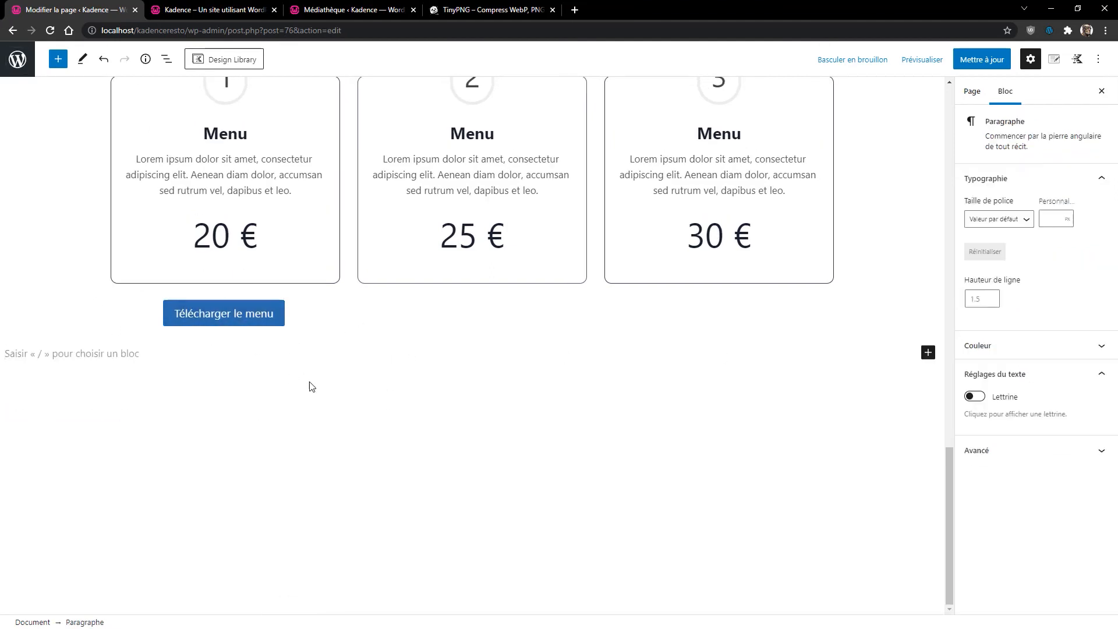
Duplicate the download button and move the copy below the 25 € menu box.
{"action": "left_click", "coordinate": [272, 323]}
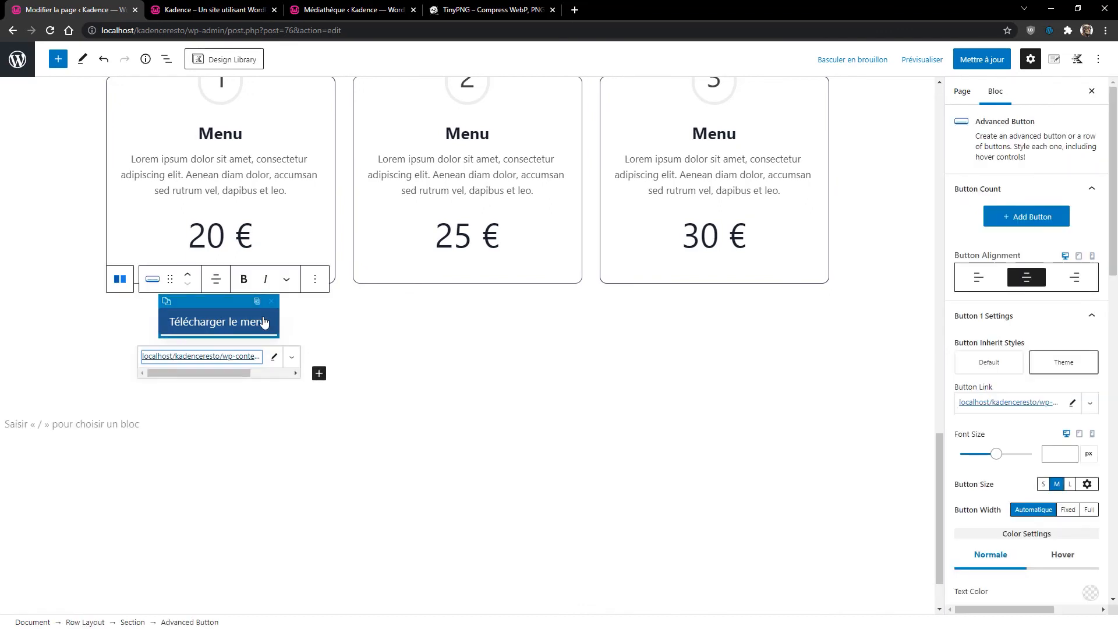
{"action": "left_click", "coordinate": [315, 279]}
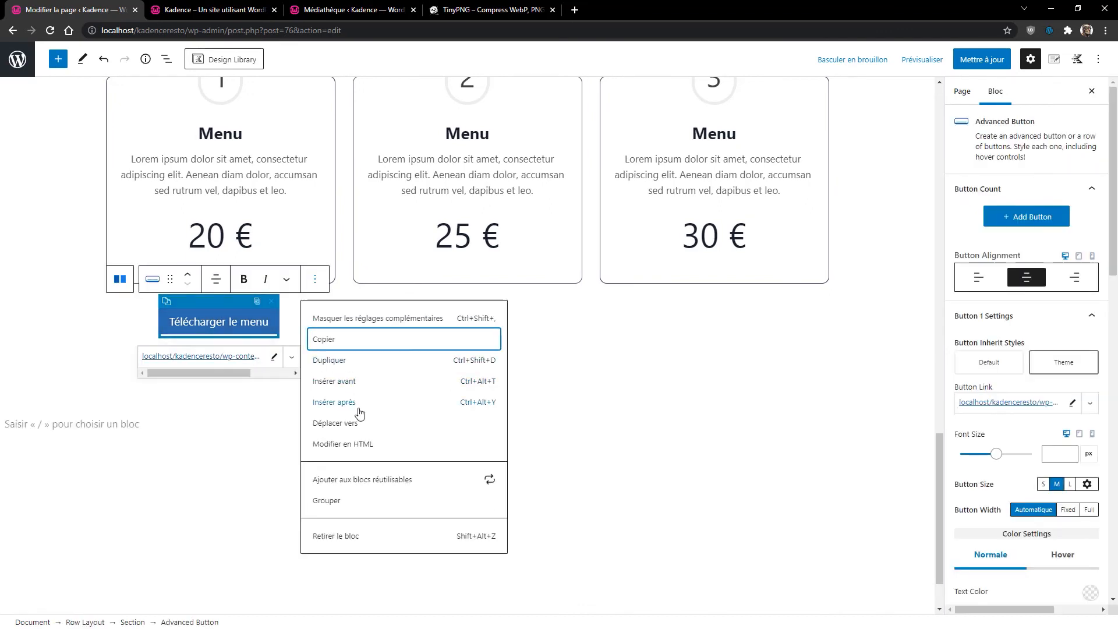
{"action": "left_click", "coordinate": [337, 361]}
{"action": "left_click_drag", "start_coordinate": [175, 309], "coordinate": [484, 291]}
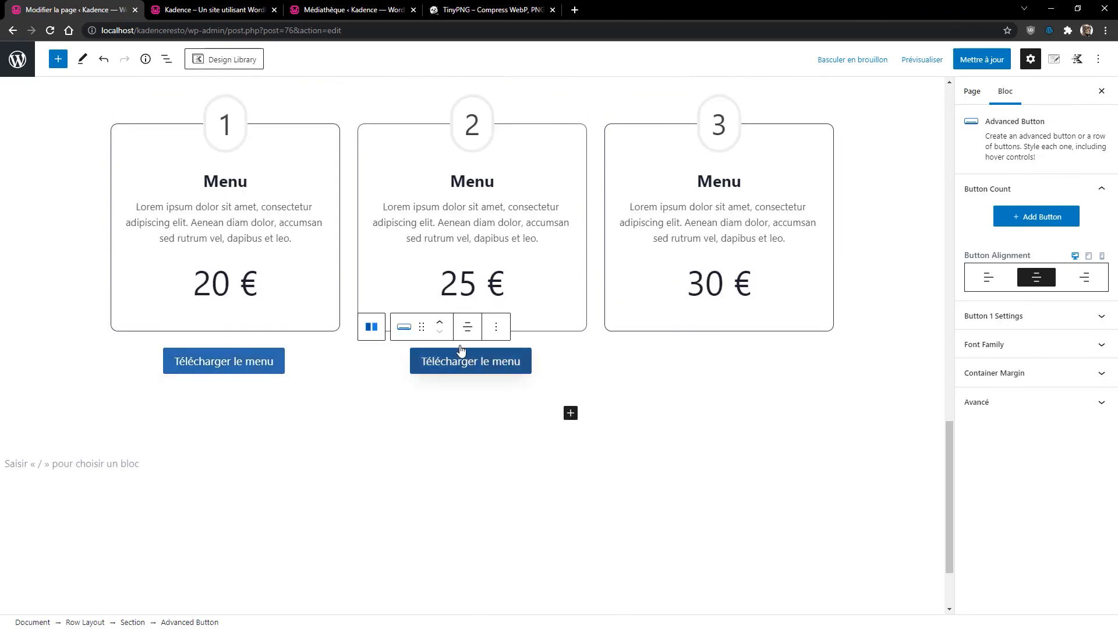
Change the link of the download button below the 25 € menu box from the copied file to Menu25.pdf.
{"action": "left_click", "coordinate": [468, 363]}
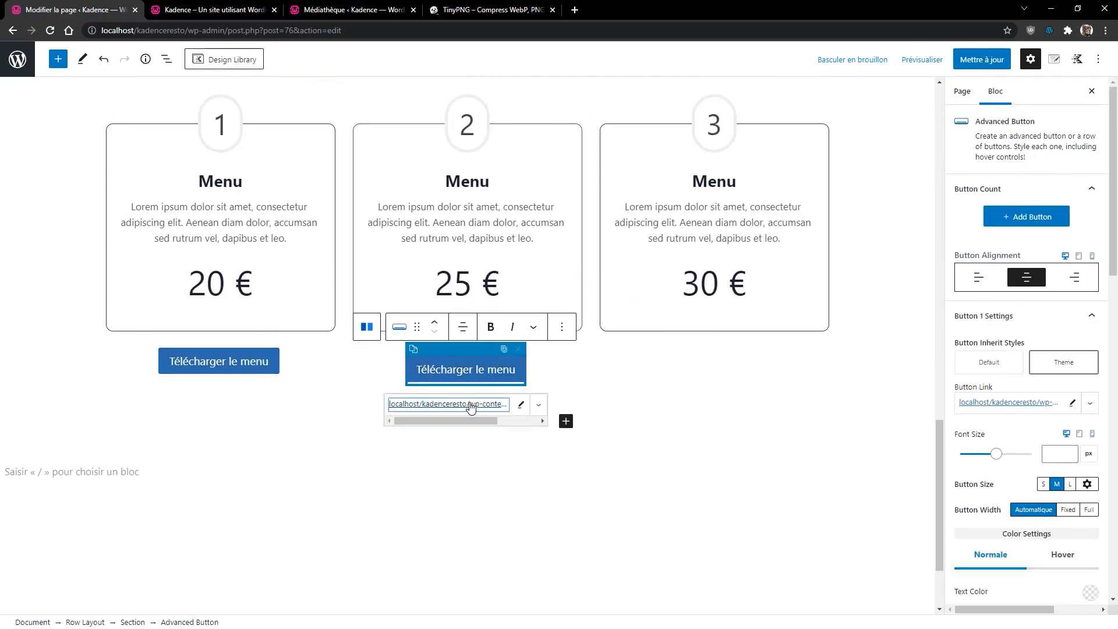
{"action": "left_click", "coordinate": [469, 404]}
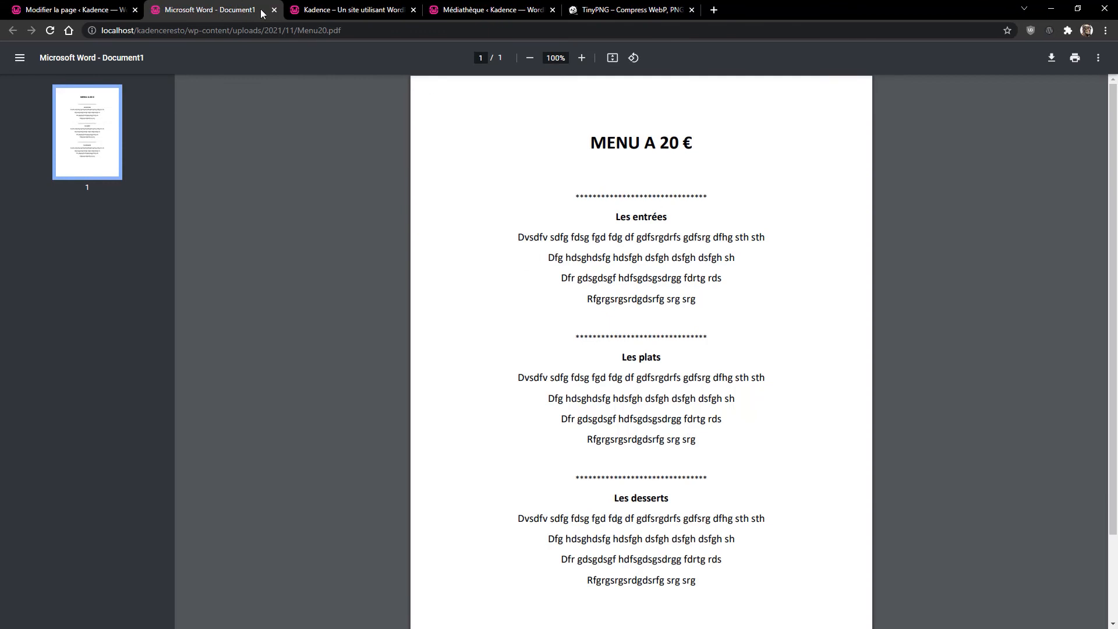
{"action": "left_click", "coordinate": [274, 10]}
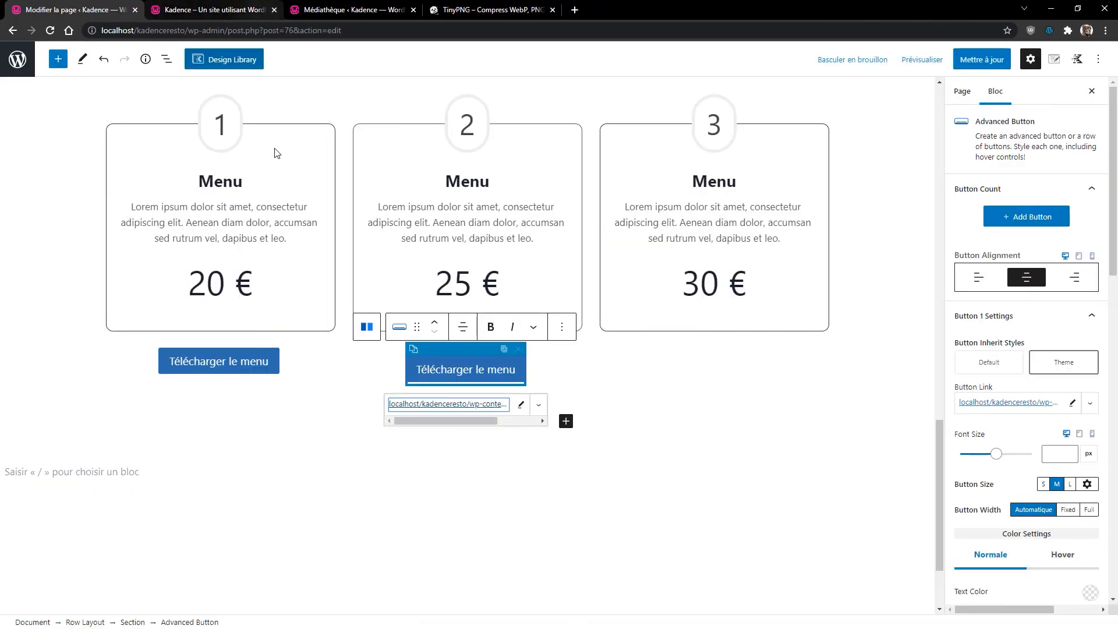
{"action": "left_click", "coordinate": [521, 404]}
{"action": "left_click", "coordinate": [483, 403]}
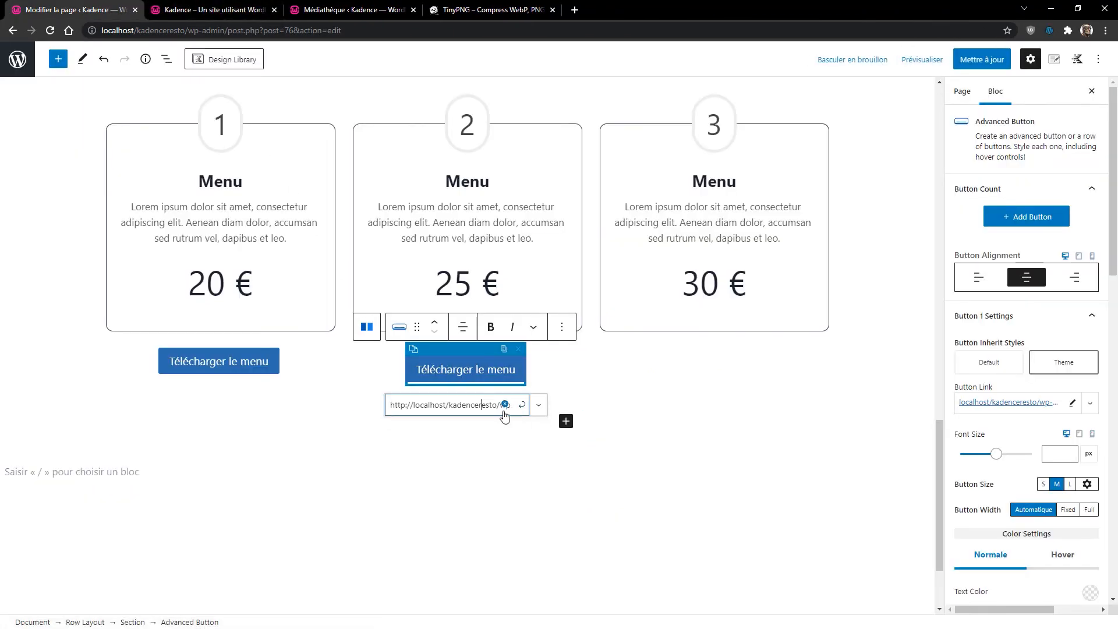
{"action": "key", "text": "End"}
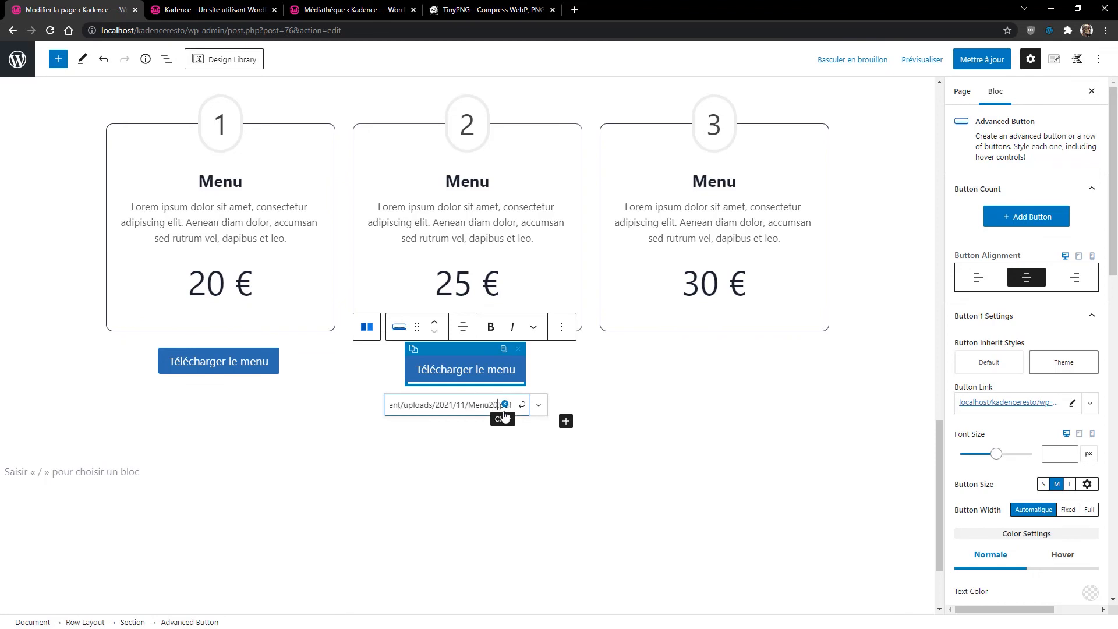
{"action": "key", "text": "Delete"}
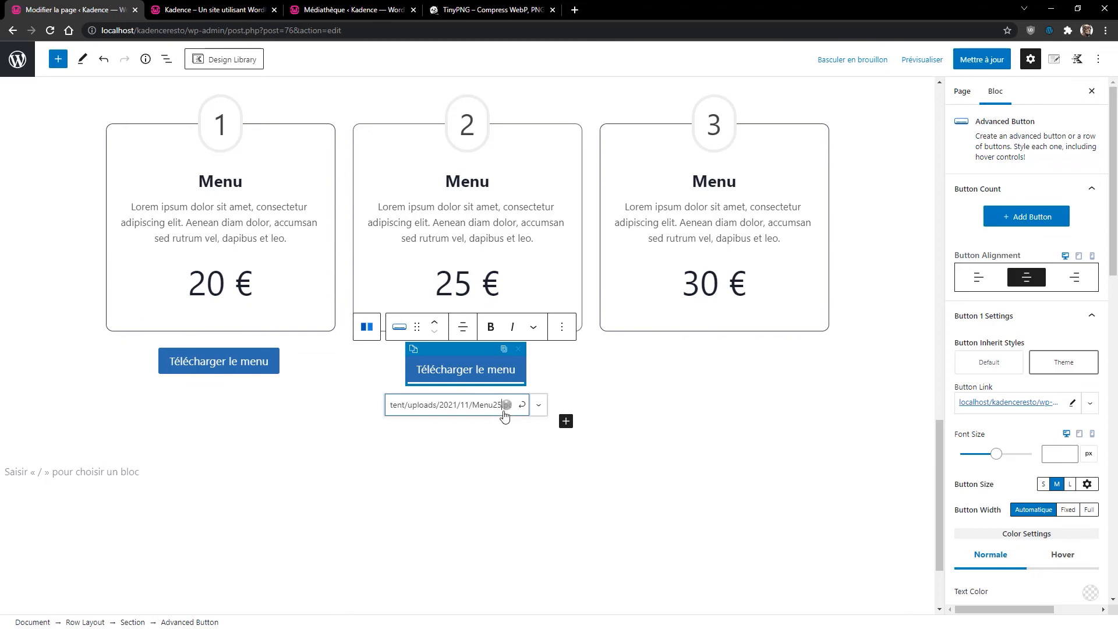
{"action": "left_click", "coordinate": [521, 404]}
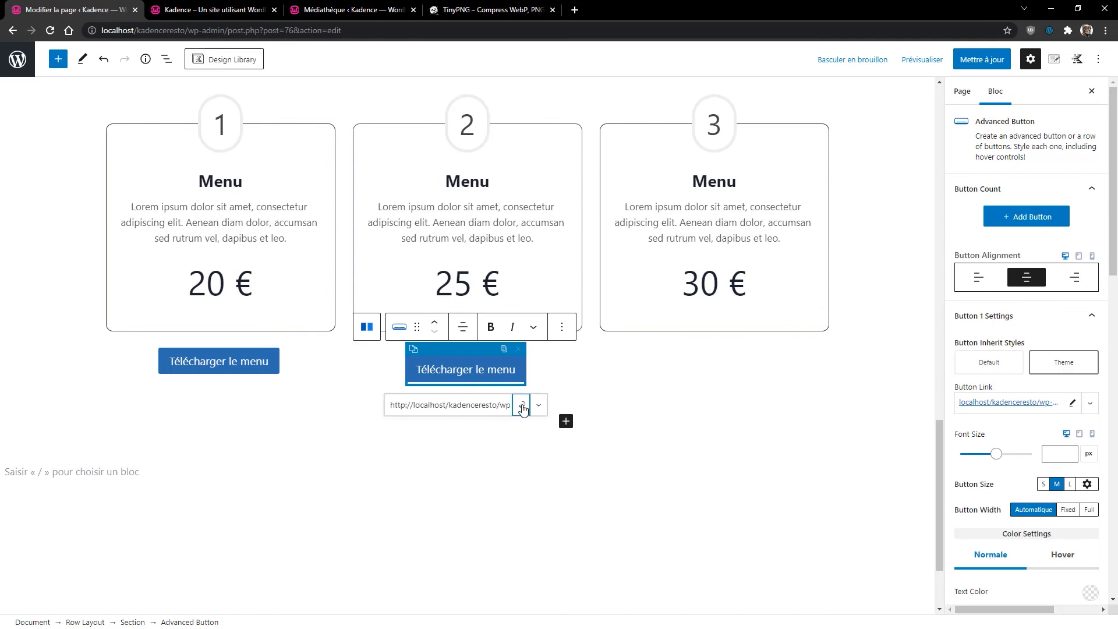
{"action": "left_click", "coordinate": [560, 473]}
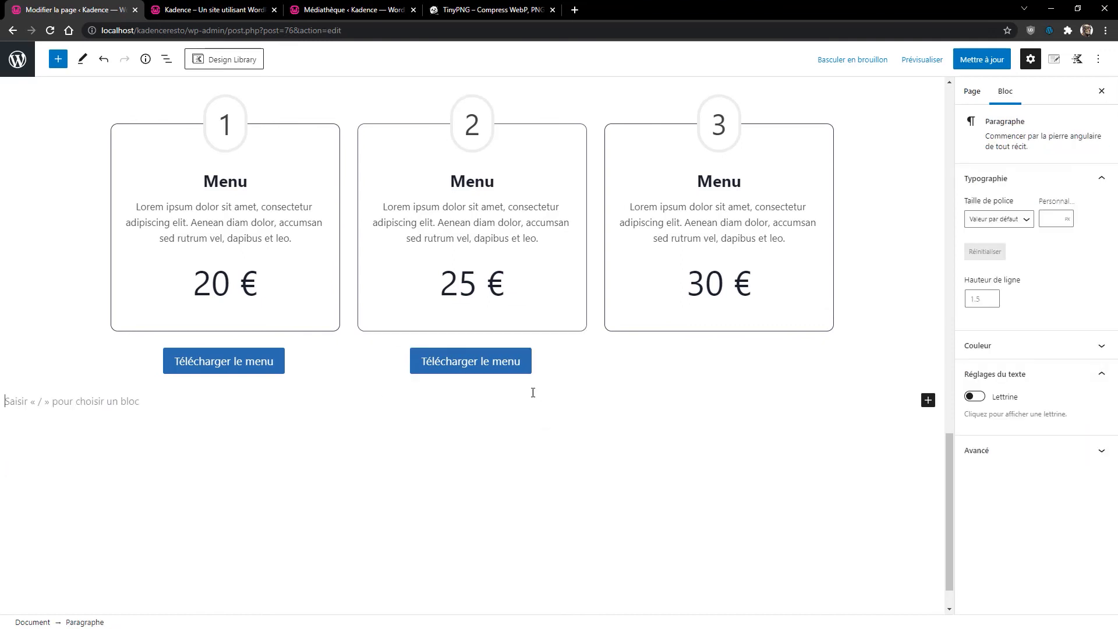
Duplicate the download button below the 25 € box and move the copy below the 30 € menu box.
{"action": "left_click", "coordinate": [514, 365]}
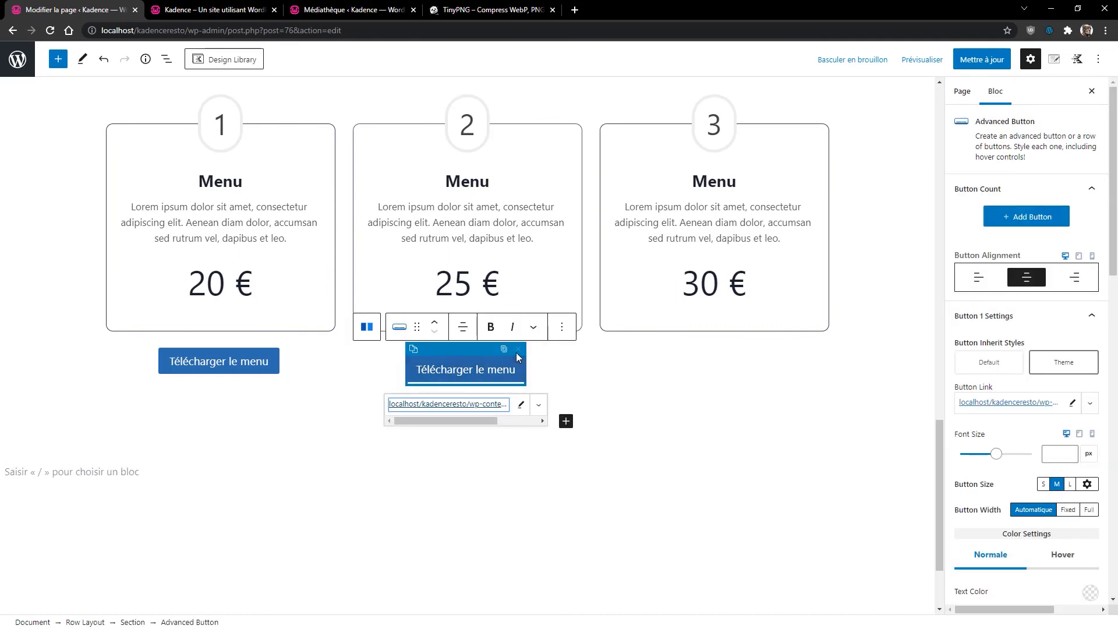
{"action": "left_click", "coordinate": [562, 330]}
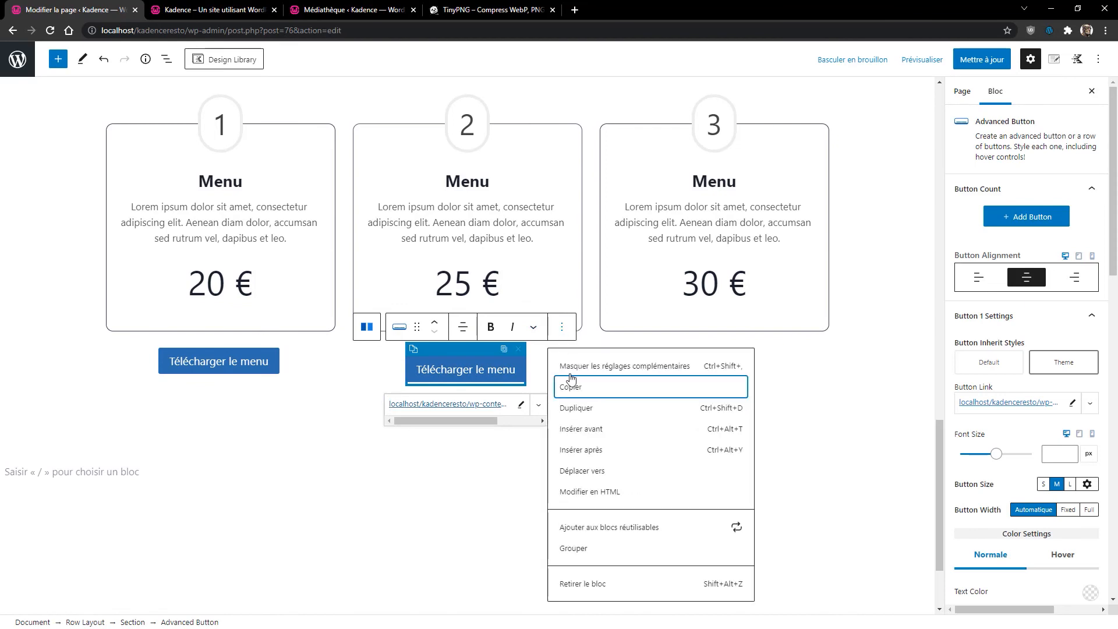
{"action": "left_click", "coordinate": [576, 409]}
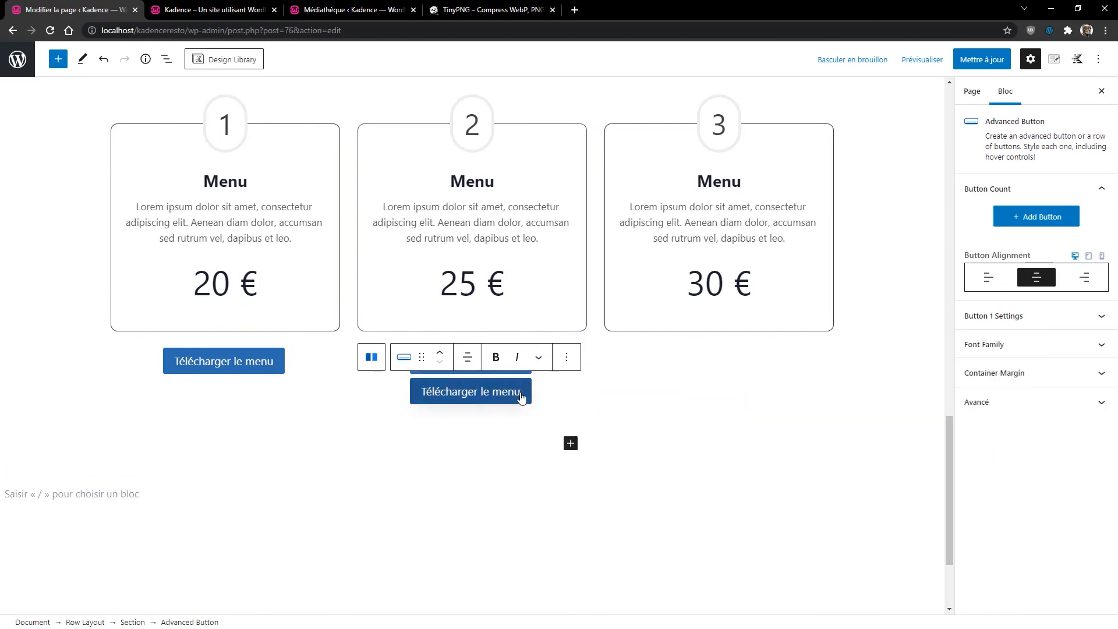
{"action": "left_click_drag", "start_coordinate": [421, 357], "coordinate": [709, 334]}
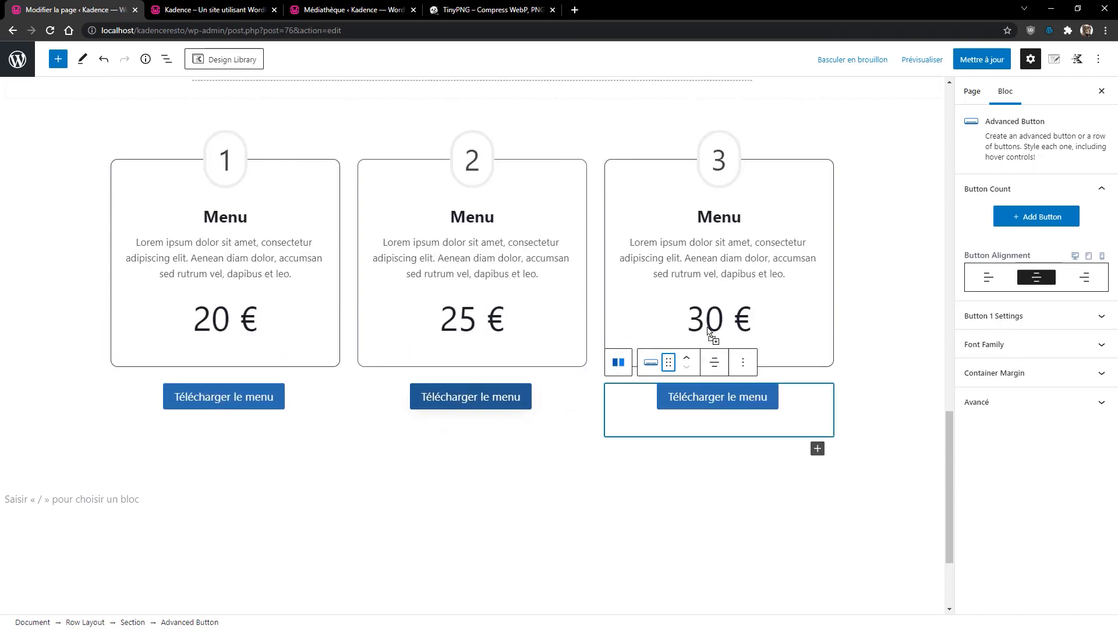
Try to change the link of the download button below the 30 € box to Menu30.pdf.
{"action": "left_click", "coordinate": [708, 399]}
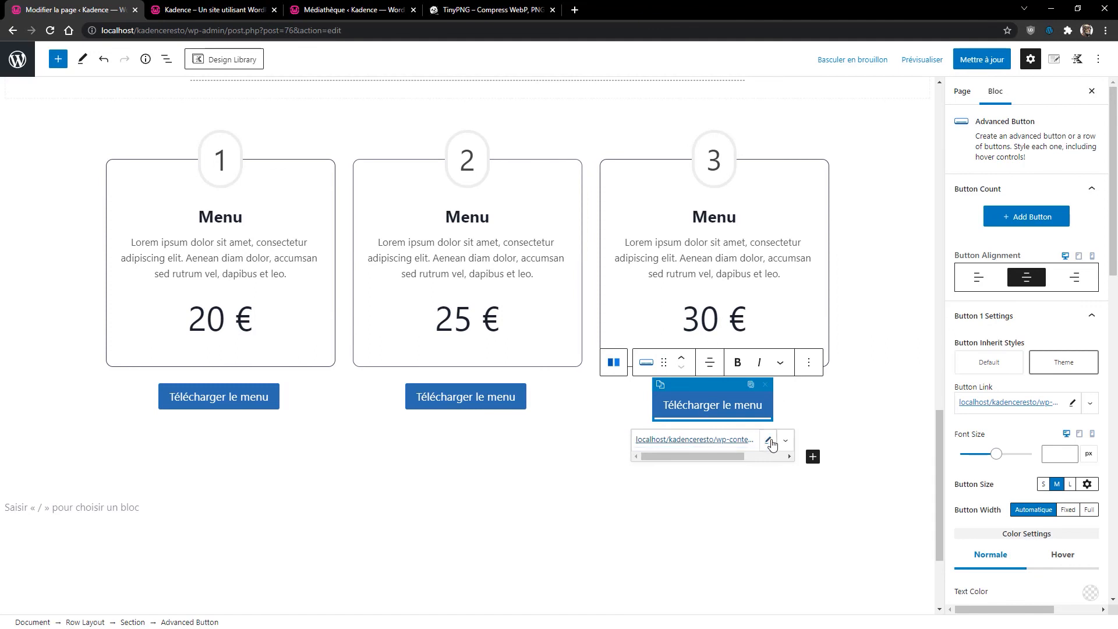
{"action": "left_click", "coordinate": [723, 441]}
{"action": "key", "text": "End"}
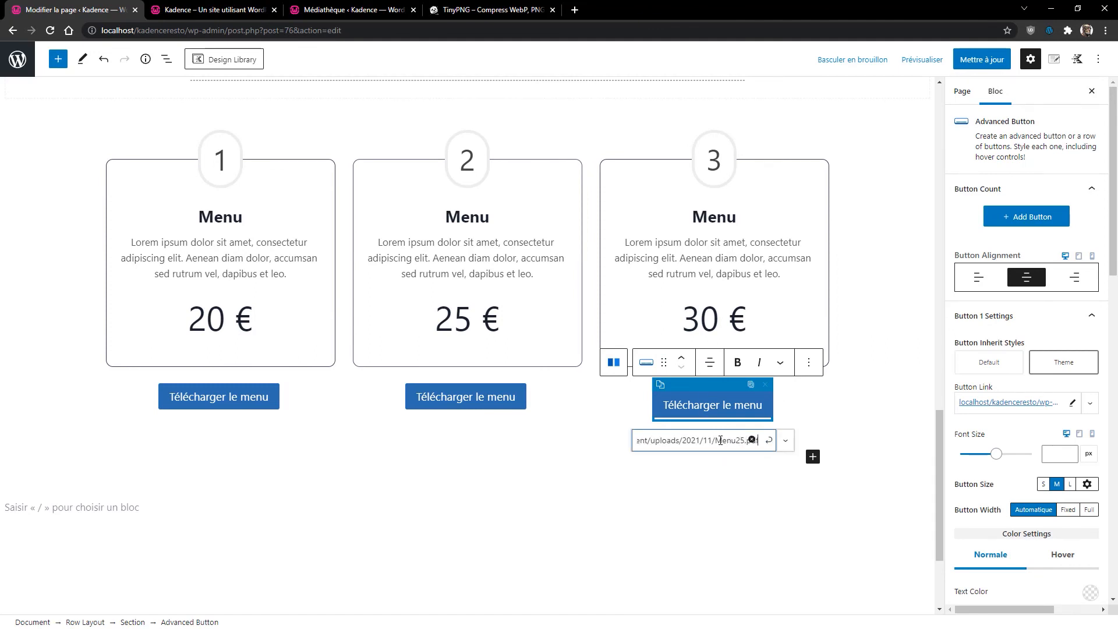
{"action": "key", "text": "Delete"}
{"action": "key", "text": "Delete"}
{"action": "left_click", "coordinate": [871, 426]}
Update the page, reload the live homepage, and check the PDF opened by each of the three download buttons.
{"action": "left_click", "coordinate": [983, 63]}
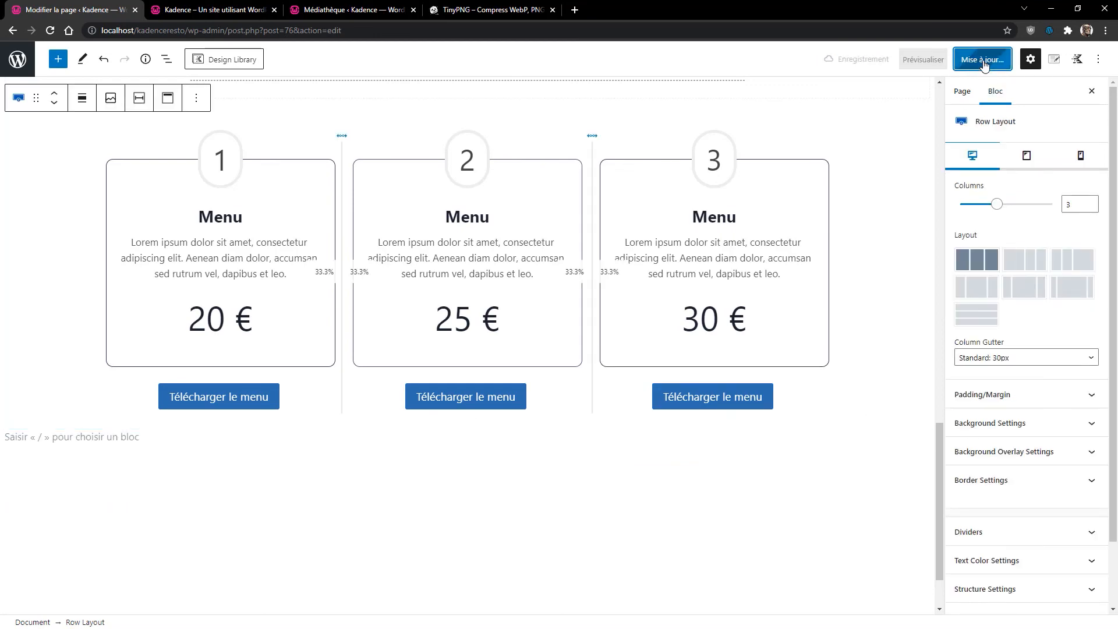
{"action": "left_click", "coordinate": [205, 17]}
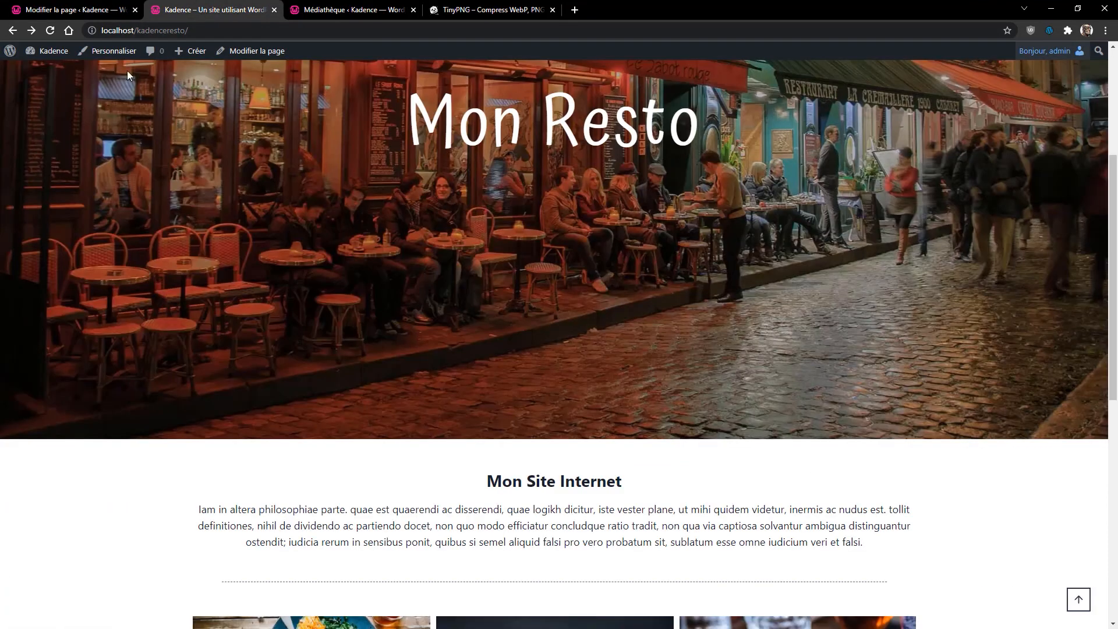
{"action": "left_click", "coordinate": [50, 31]}
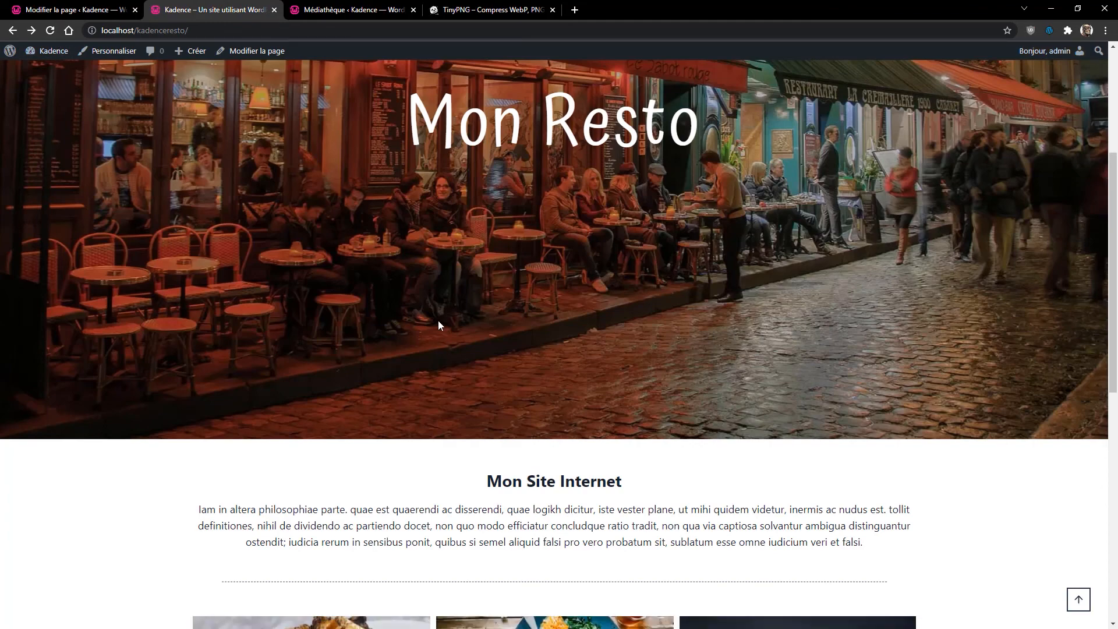
{"action": "scroll", "coordinate": [437, 350], "scroll_direction": "down", "scroll_amount": 10}
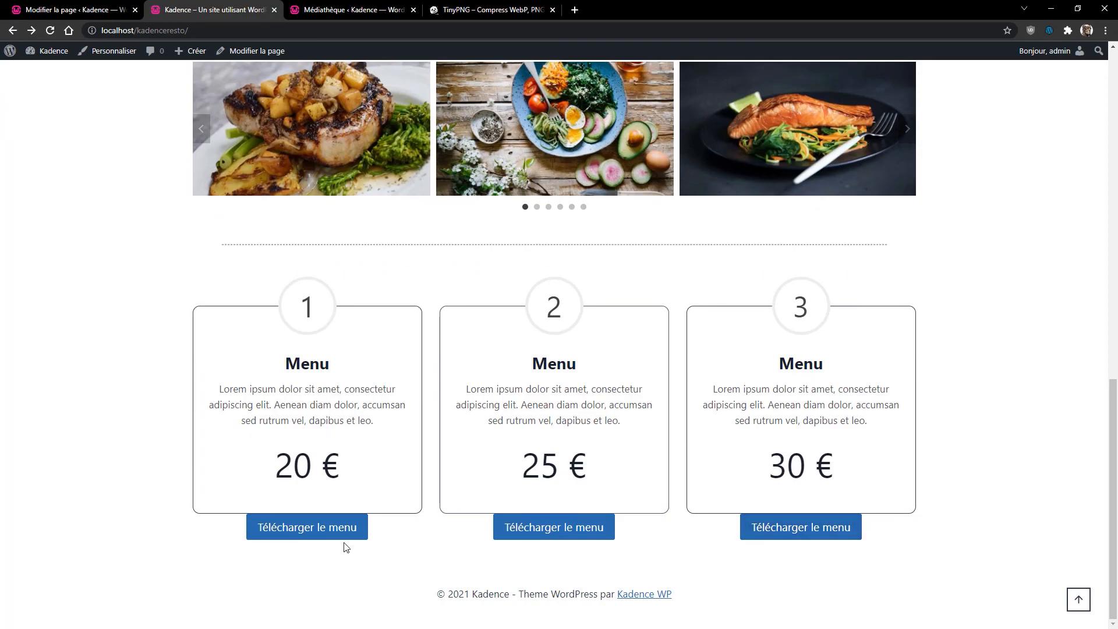
{"action": "left_click", "coordinate": [305, 530]}
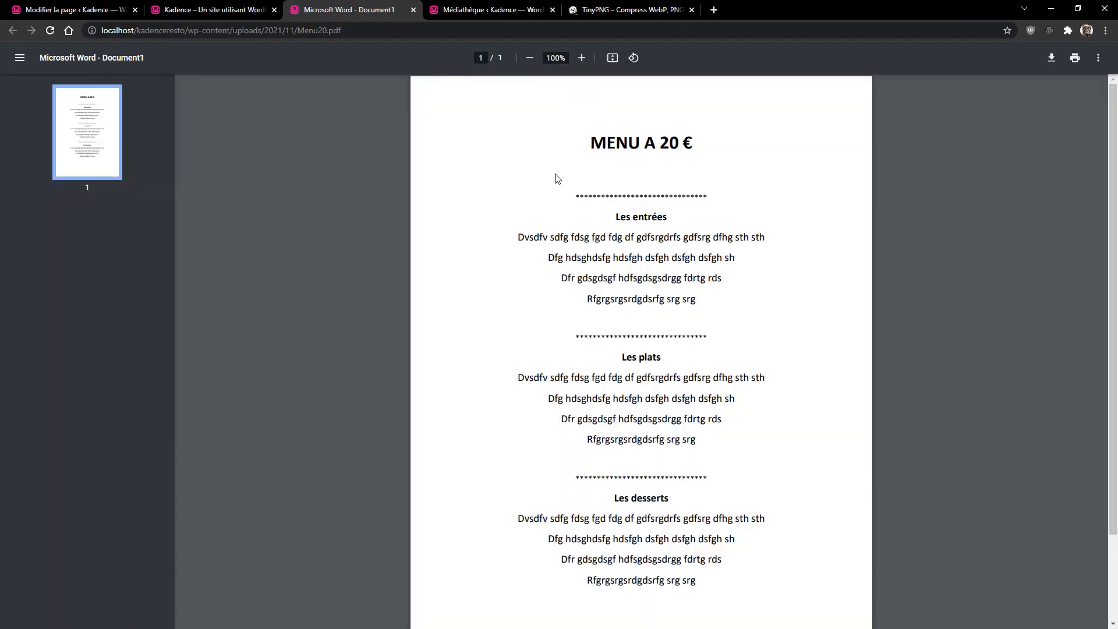
{"action": "left_click", "coordinate": [413, 10]}
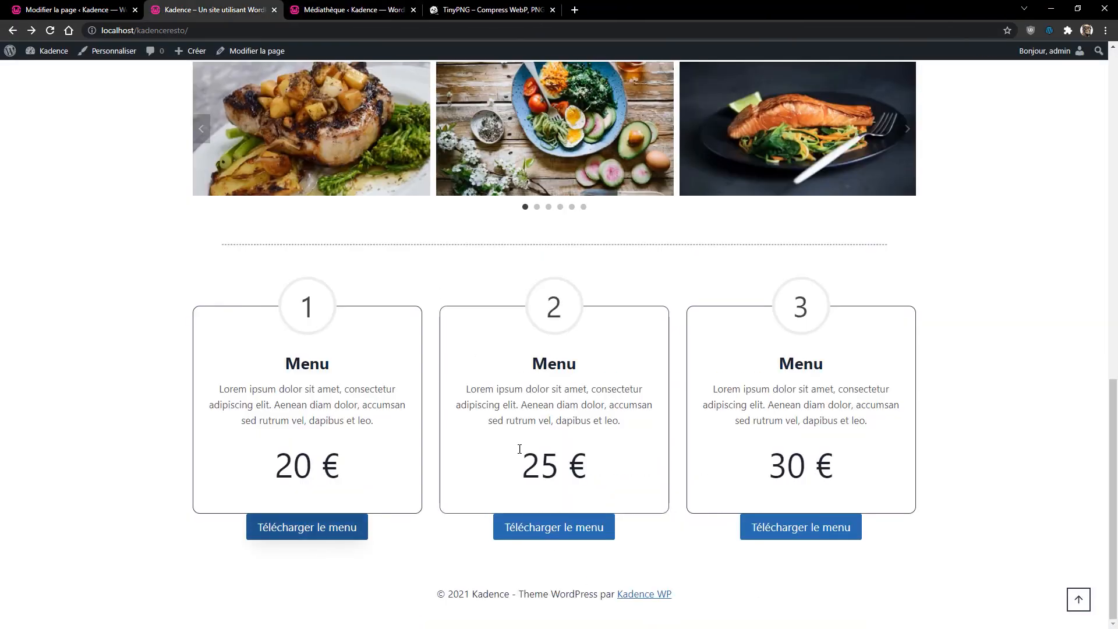
{"action": "left_click", "coordinate": [562, 530]}
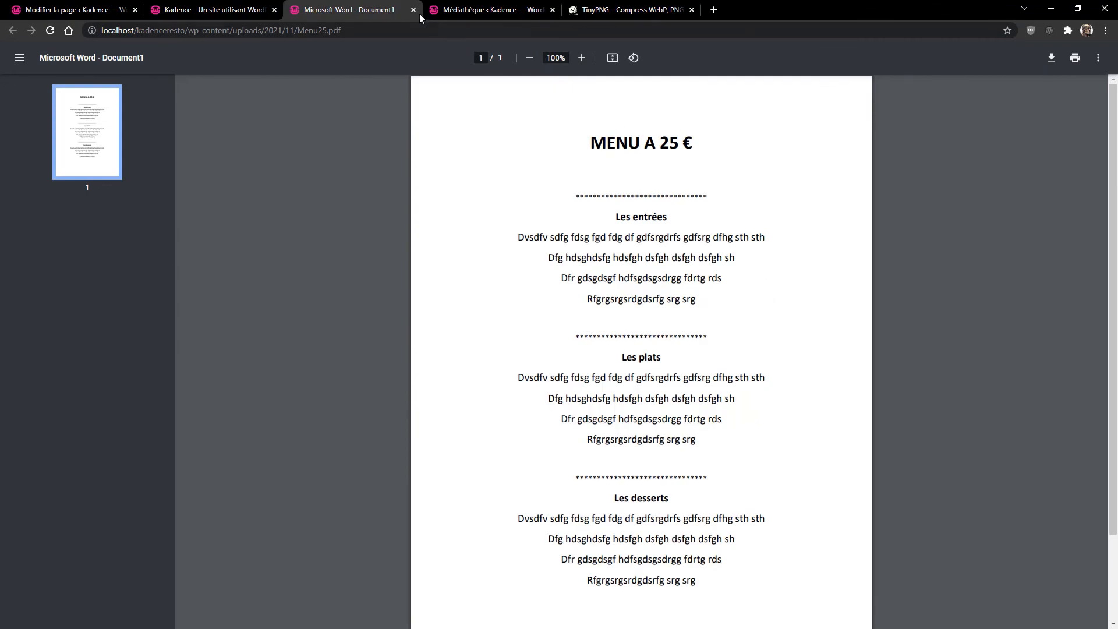
{"action": "left_click", "coordinate": [413, 10]}
{"action": "left_click", "coordinate": [859, 537]}
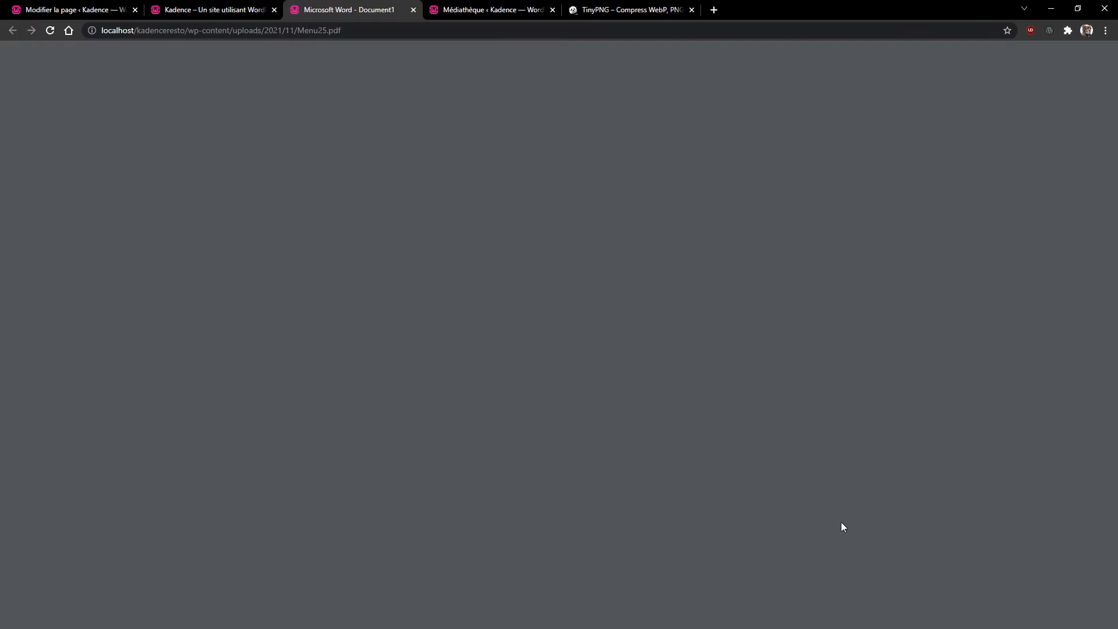
{"action": "left_click", "coordinate": [413, 11]}
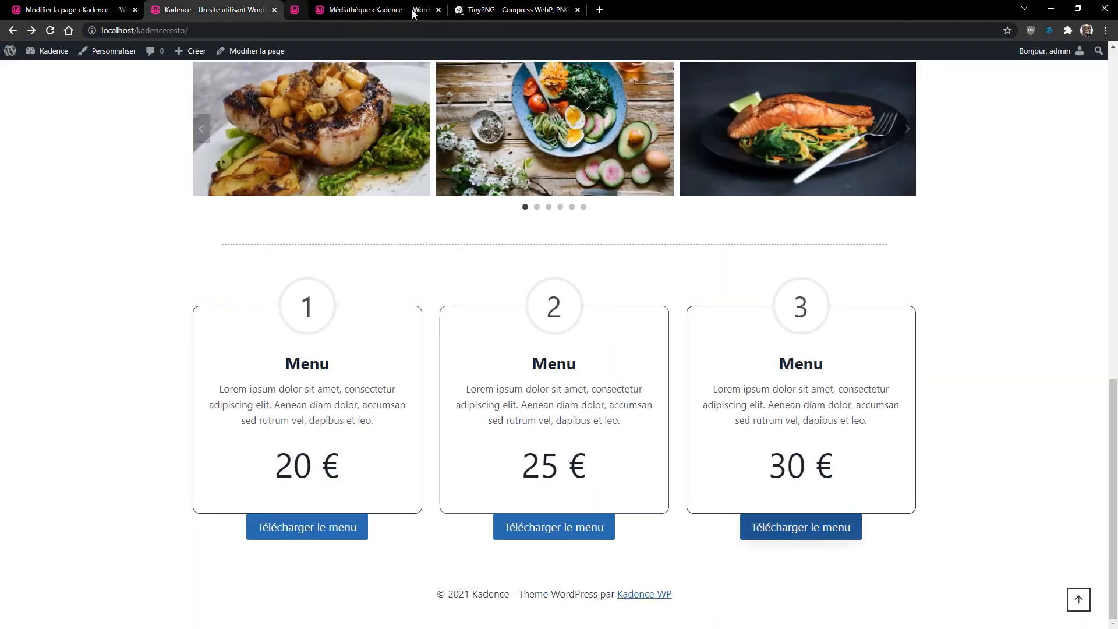
Back in the page editor, set the link of the button below the 30 € box to Menu30.pdf and update the page.
{"action": "left_click", "coordinate": [87, 13]}
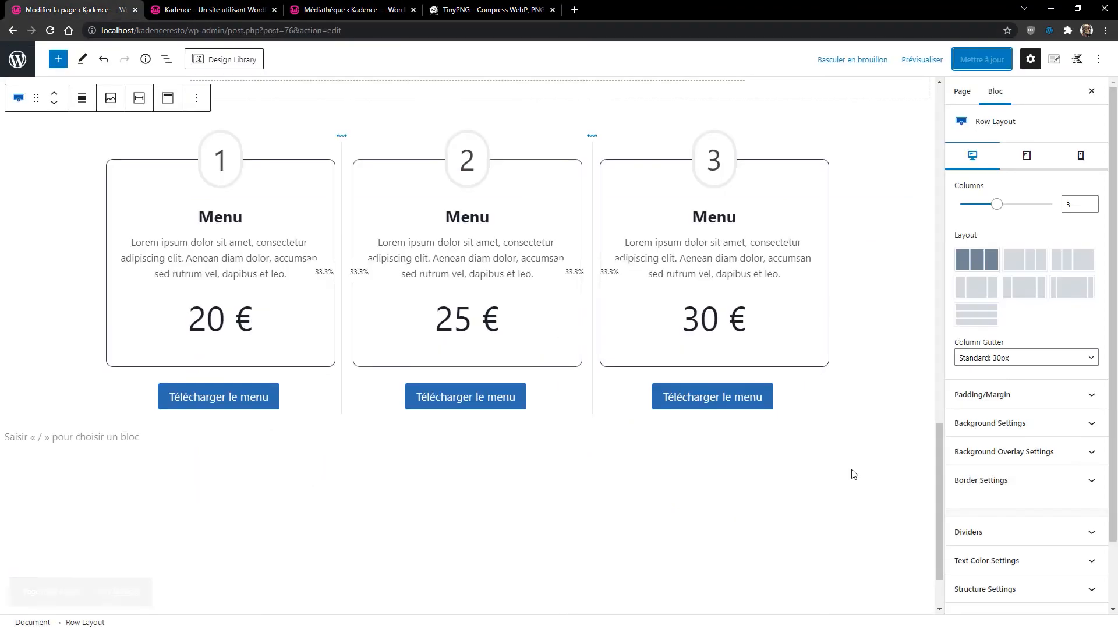
{"action": "left_click", "coordinate": [689, 395]}
{"action": "left_click", "coordinate": [717, 441]}
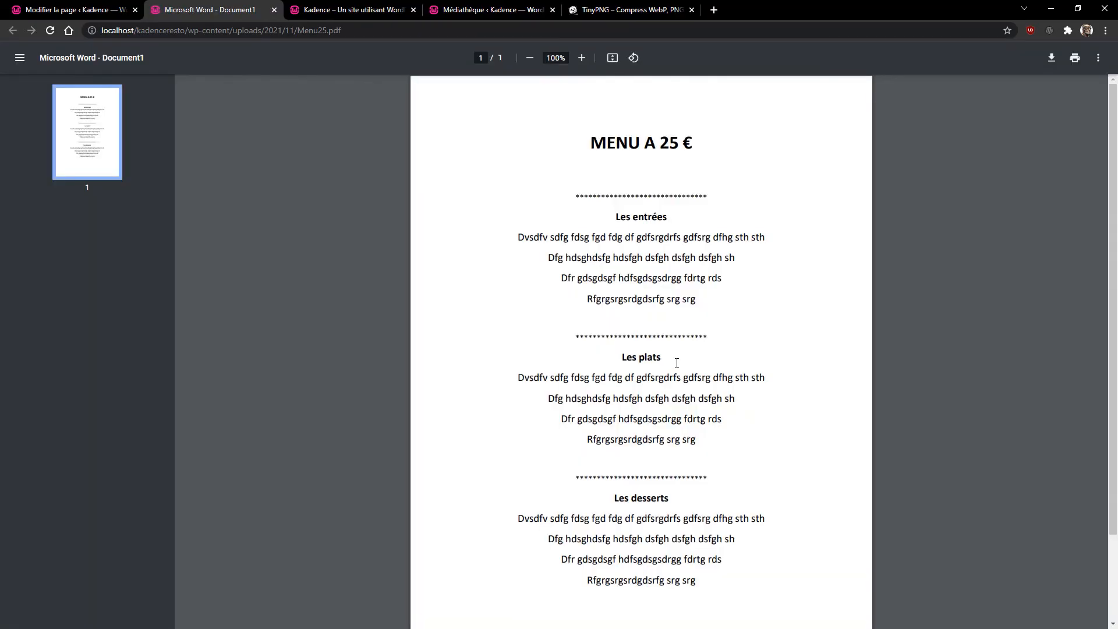
{"action": "left_click", "coordinate": [275, 10]}
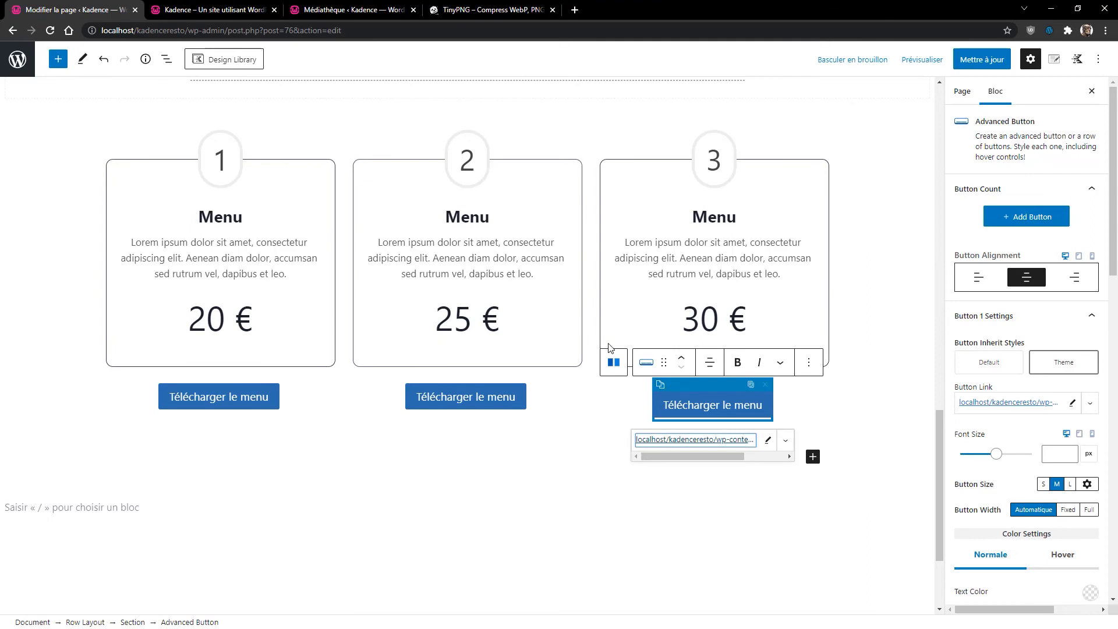
{"action": "left_click", "coordinate": [767, 442]}
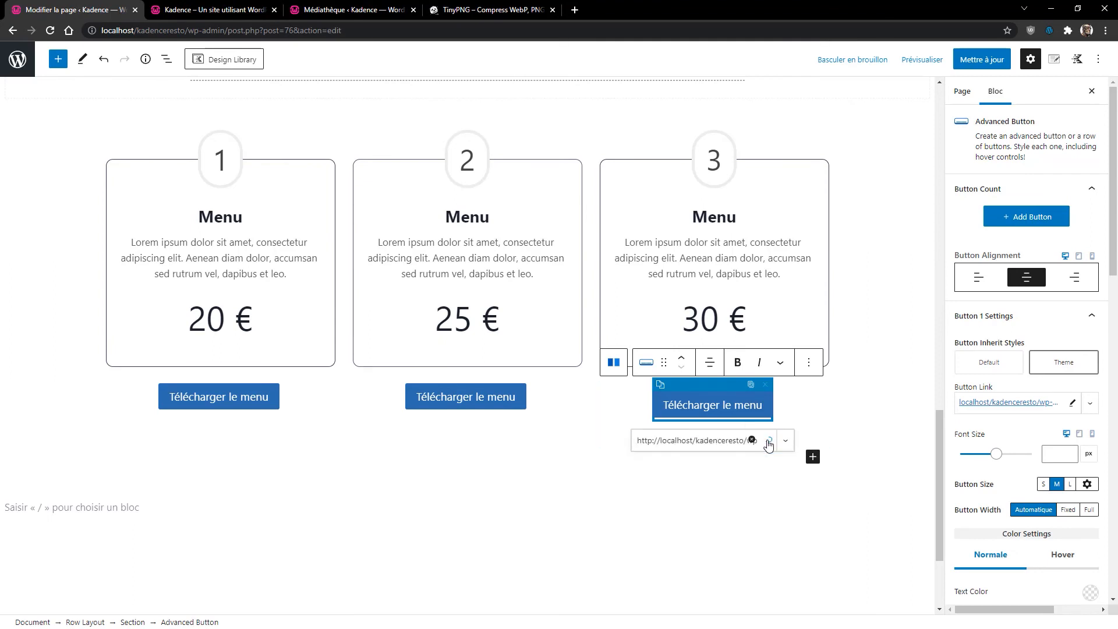
{"action": "left_click", "coordinate": [714, 437]}
{"action": "key", "text": "End"}
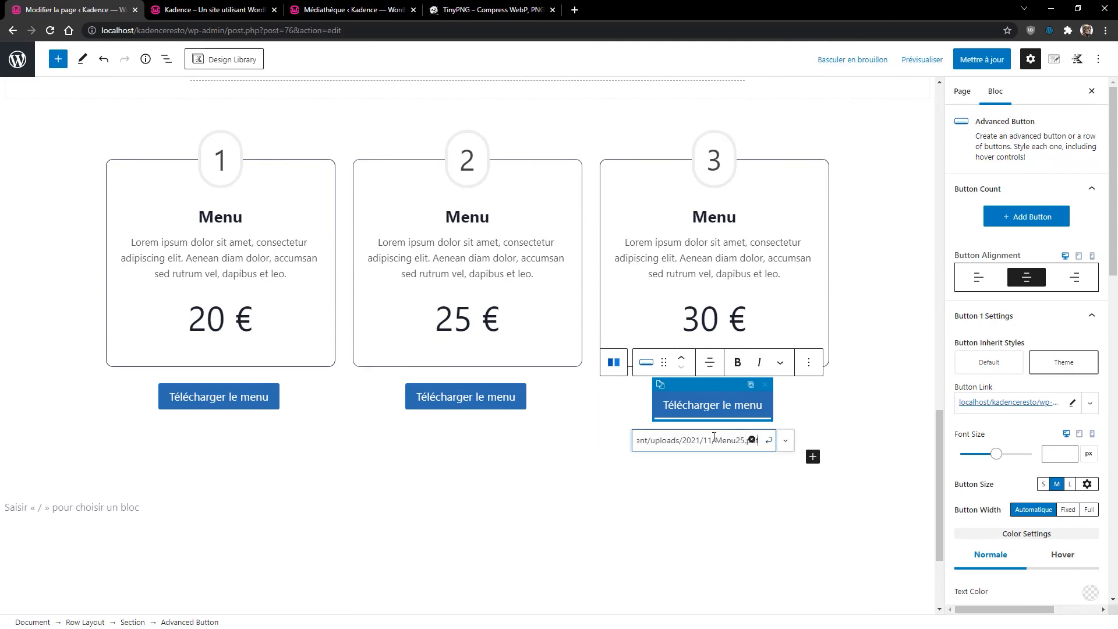
{"action": "key", "text": "Delete"}
{"action": "key", "text": "Delete"}
{"action": "left_click", "coordinate": [768, 441]}
{"action": "left_click", "coordinate": [981, 59]}
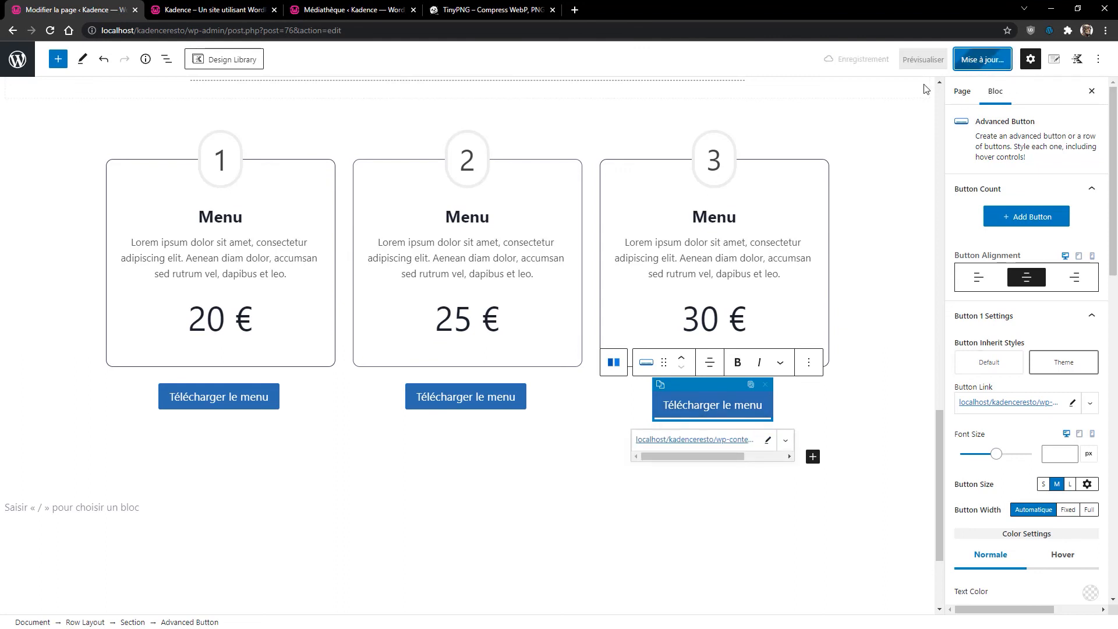
Reload the live homepage and check which PDF the download button below the 30 € box opens.
{"action": "left_click", "coordinate": [228, 11]}
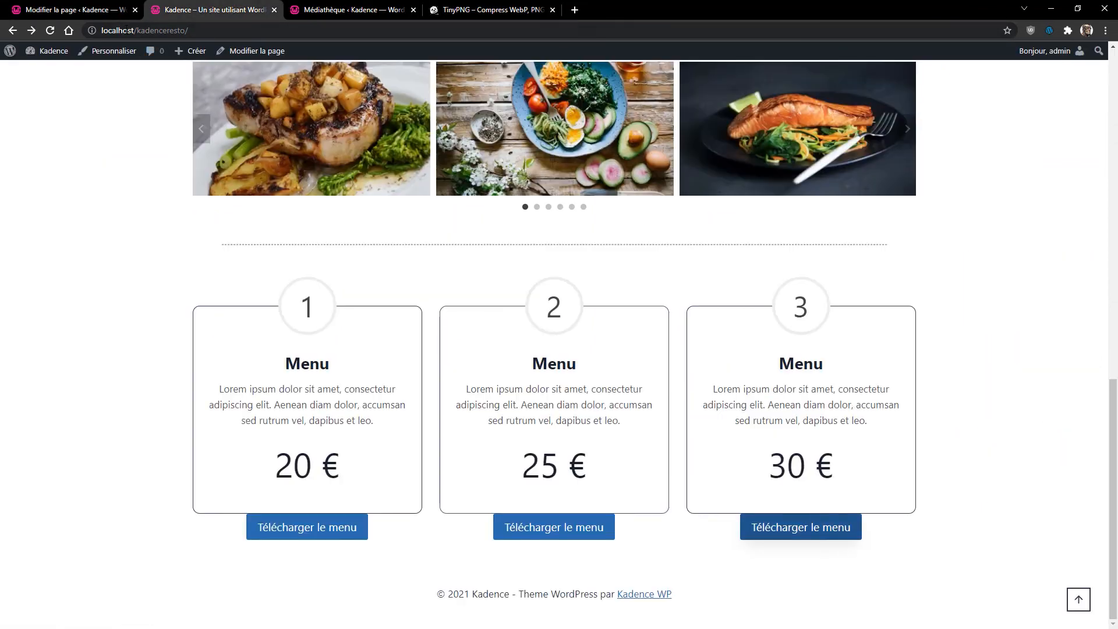
{"action": "left_click", "coordinate": [50, 29]}
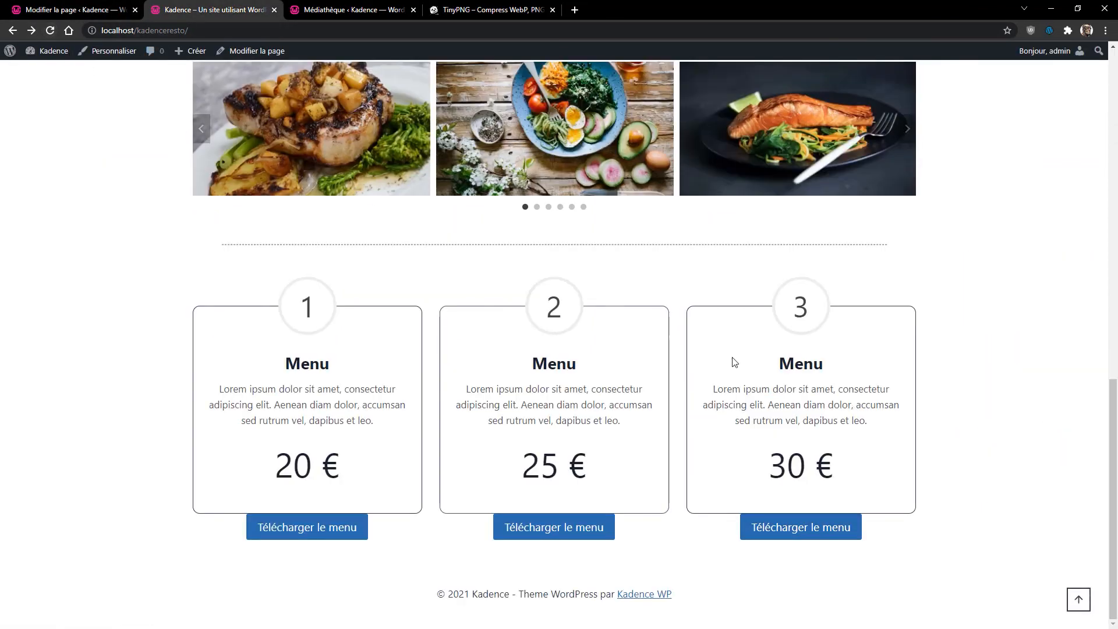
{"action": "left_click", "coordinate": [807, 537]}
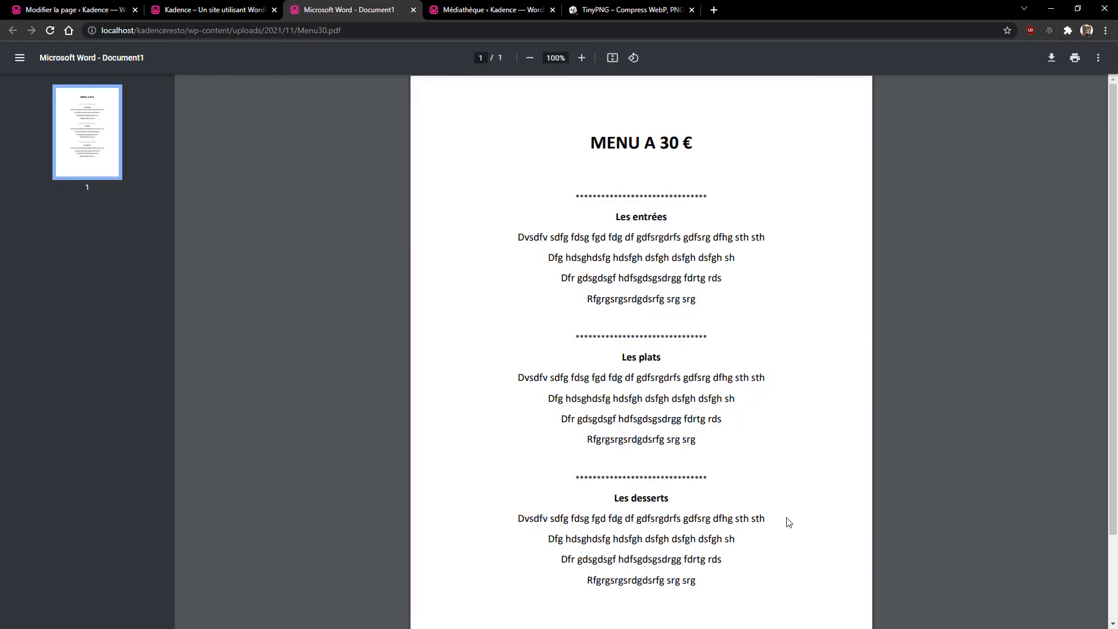
{"action": "left_click", "coordinate": [414, 10]}
Close the Menu20 attachment details in the media library and select the three-column menu row in the page editor.
{"action": "left_click", "coordinate": [343, 12]}
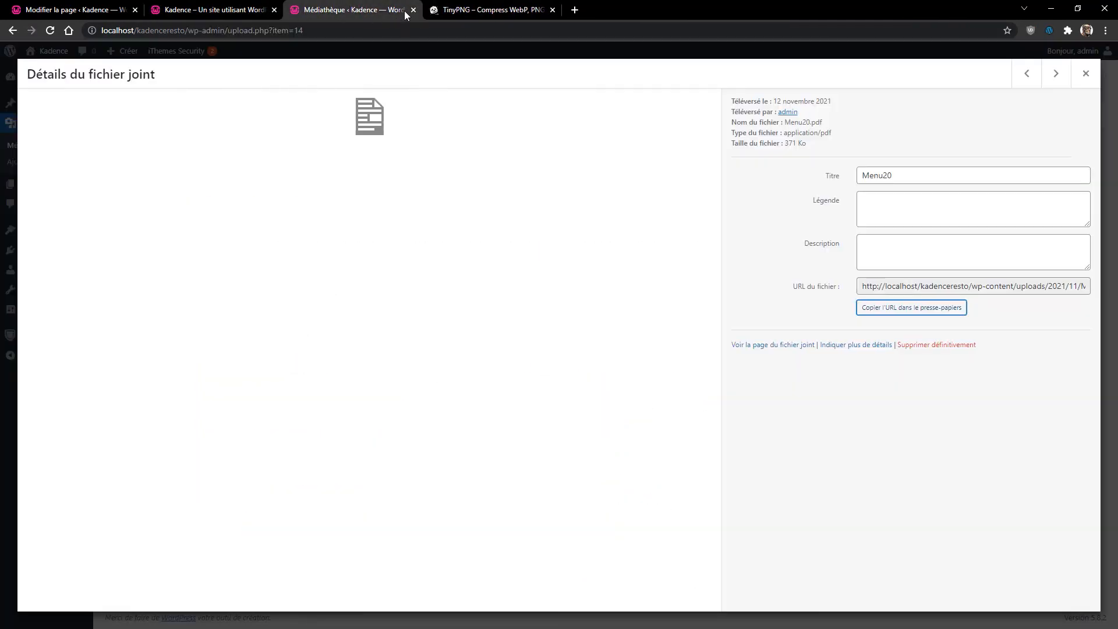
{"action": "left_click", "coordinate": [1085, 73]}
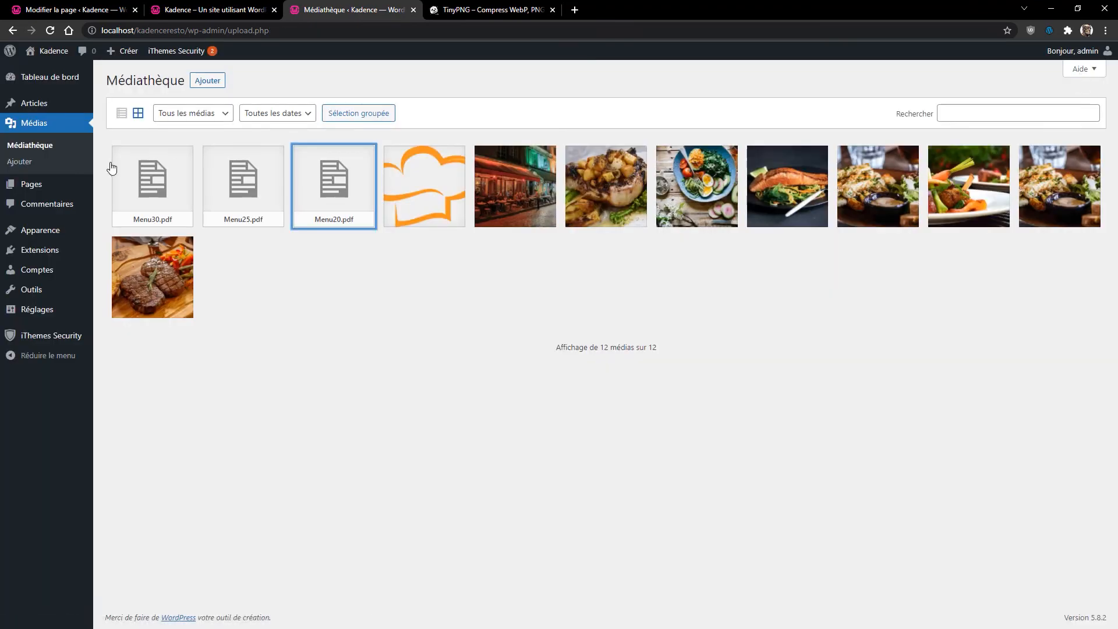
{"action": "left_click", "coordinate": [61, 9]}
{"action": "left_click", "coordinate": [876, 197]}
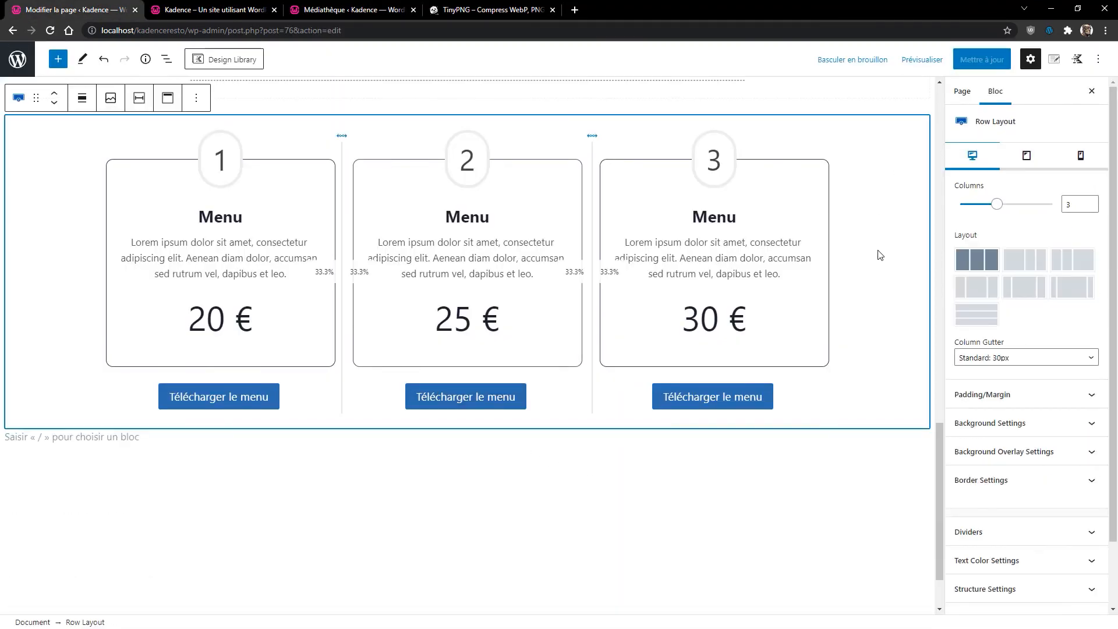
Review the finished homepage in the editor, from the Mon Resto banner through the image carousel to the three menu boxes and download buttons.
{"action": "scroll", "coordinate": [843, 363], "scroll_direction": "down", "scroll_amount": 2}
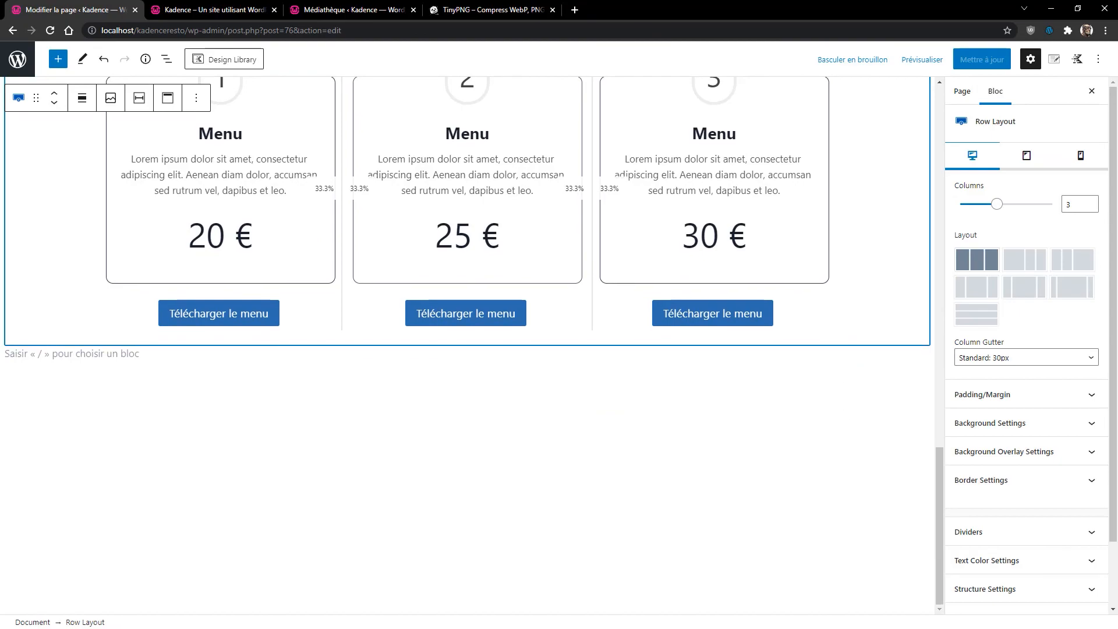
{"action": "scroll", "coordinate": [342, 276], "scroll_direction": "up", "scroll_amount": 7}
{"action": "scroll", "coordinate": [343, 265], "scroll_direction": "up", "scroll_amount": 13}
{"action": "scroll", "coordinate": [438, 190], "scroll_direction": "down", "scroll_amount": 7}
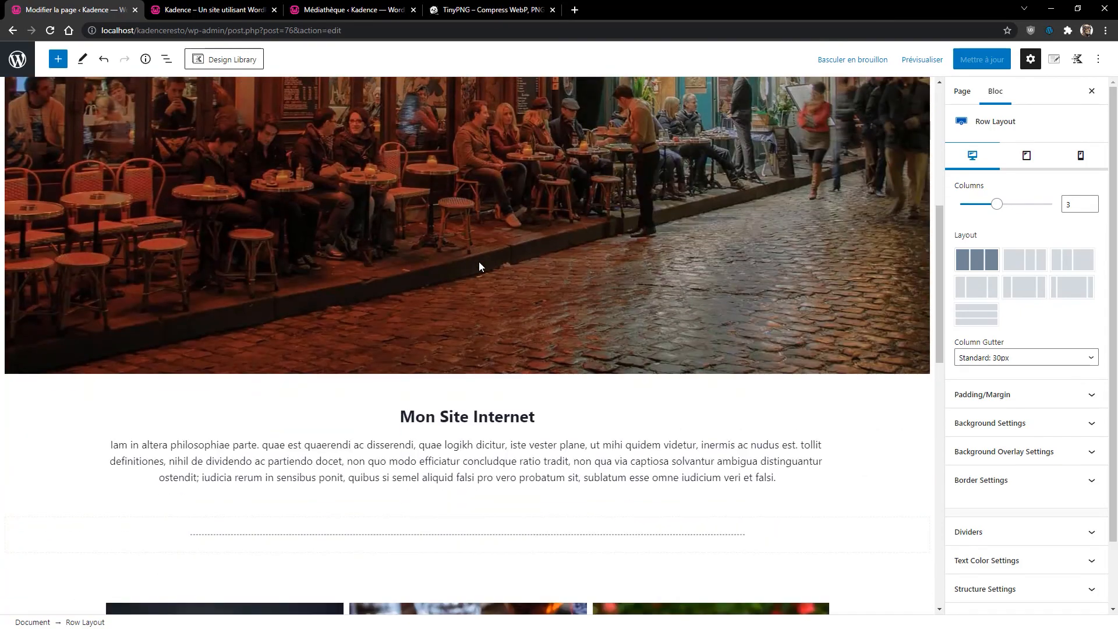
{"action": "scroll", "coordinate": [514, 180], "scroll_direction": "down", "scroll_amount": 5}
{"action": "scroll", "coordinate": [518, 189], "scroll_direction": "down", "scroll_amount": 9}
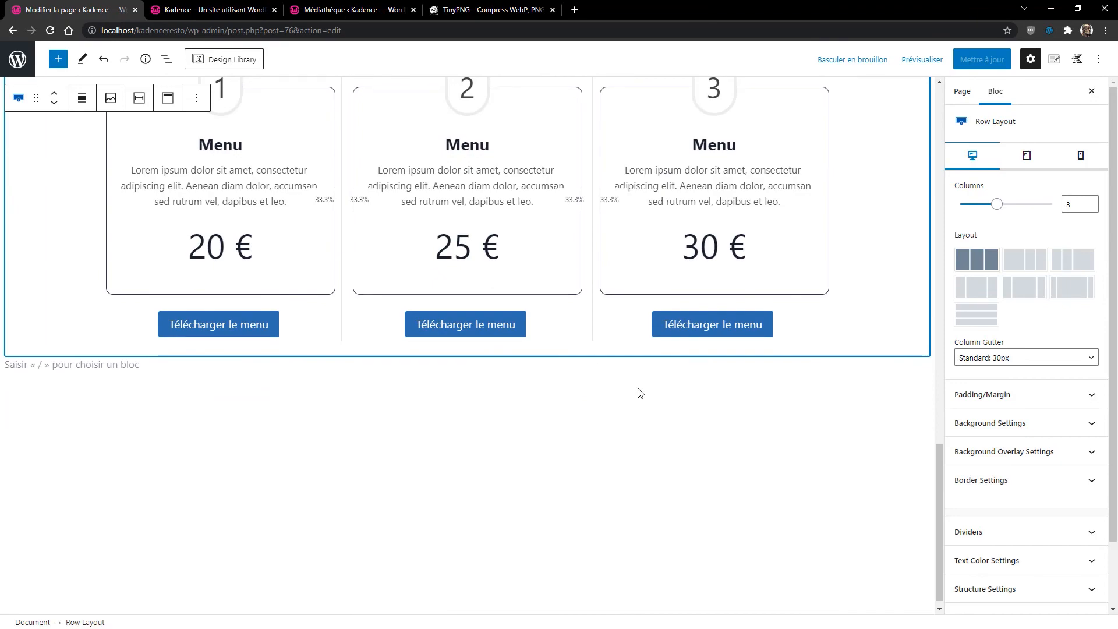
{"action": "scroll", "coordinate": [490, 399], "scroll_direction": "up", "scroll_amount": 15}
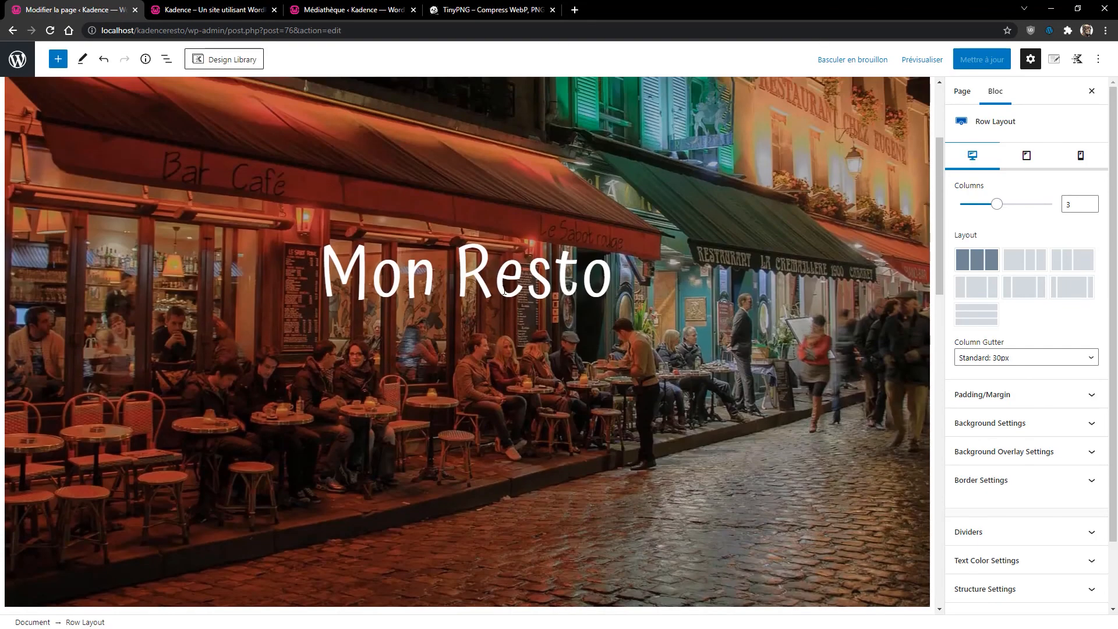
{"action": "scroll", "coordinate": [504, 292], "scroll_direction": "down", "scroll_amount": 15}
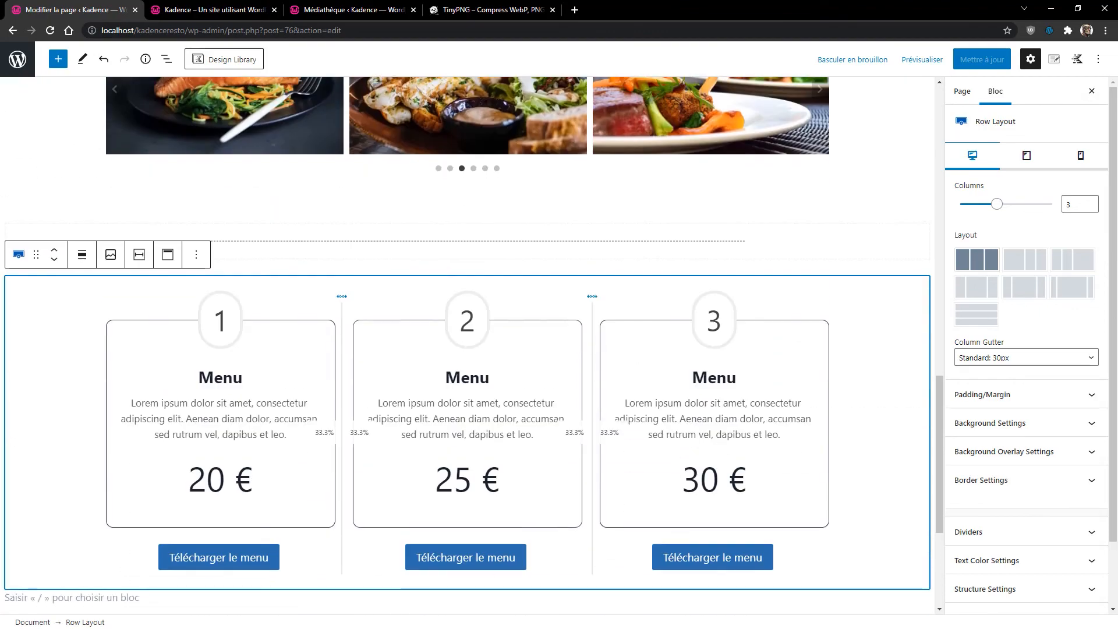
{"action": "scroll", "coordinate": [507, 452], "scroll_direction": "down", "scroll_amount": 4}
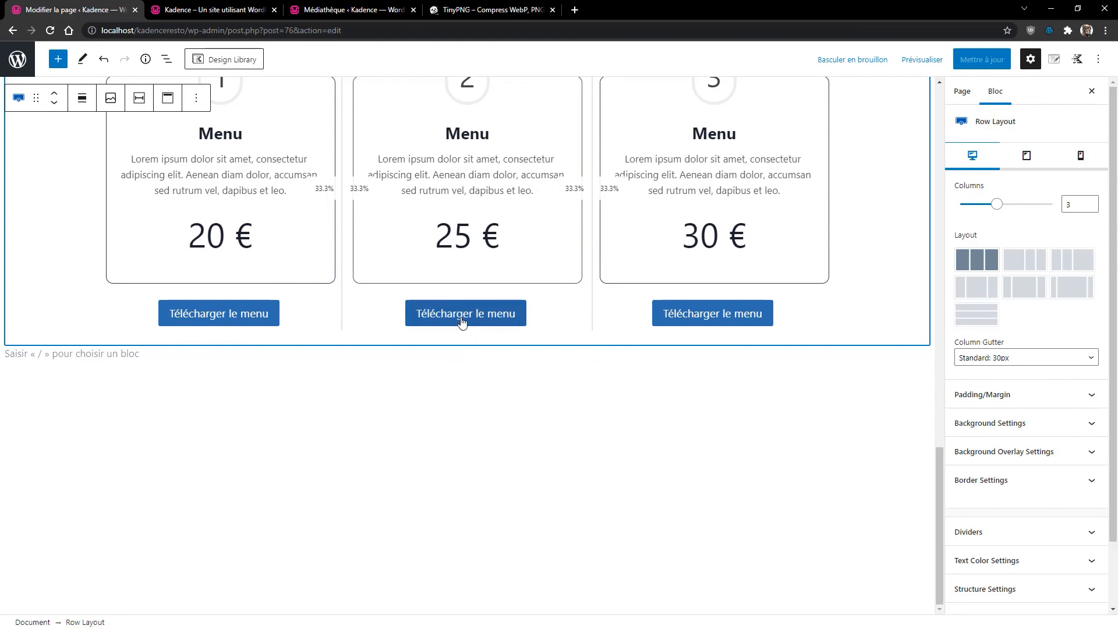
{"action": "scroll", "coordinate": [597, 386], "scroll_direction": "up", "scroll_amount": 5}
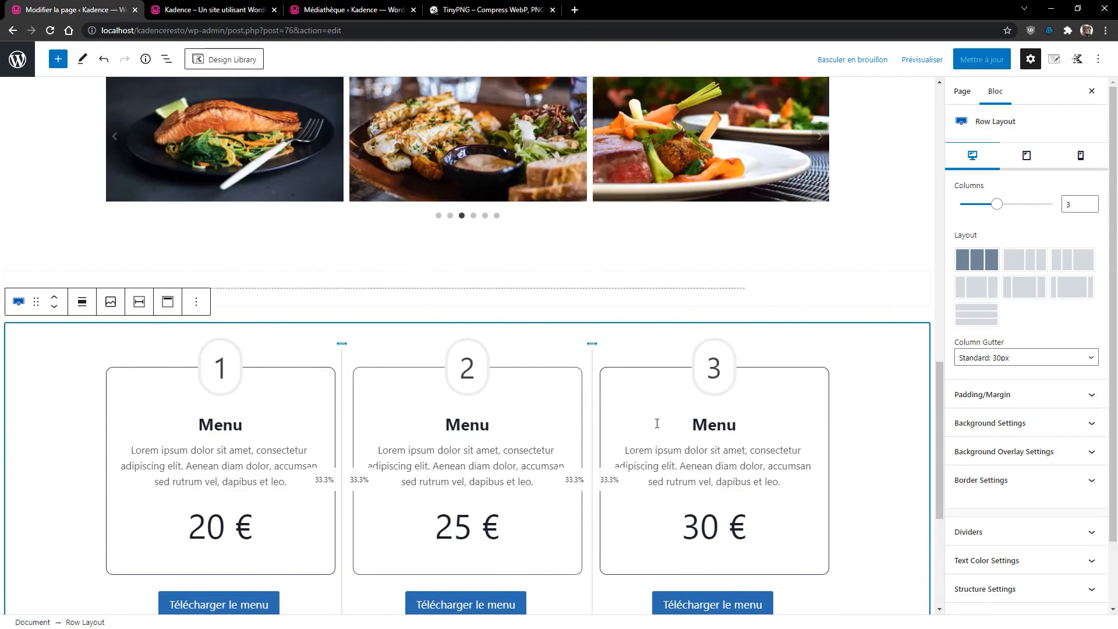